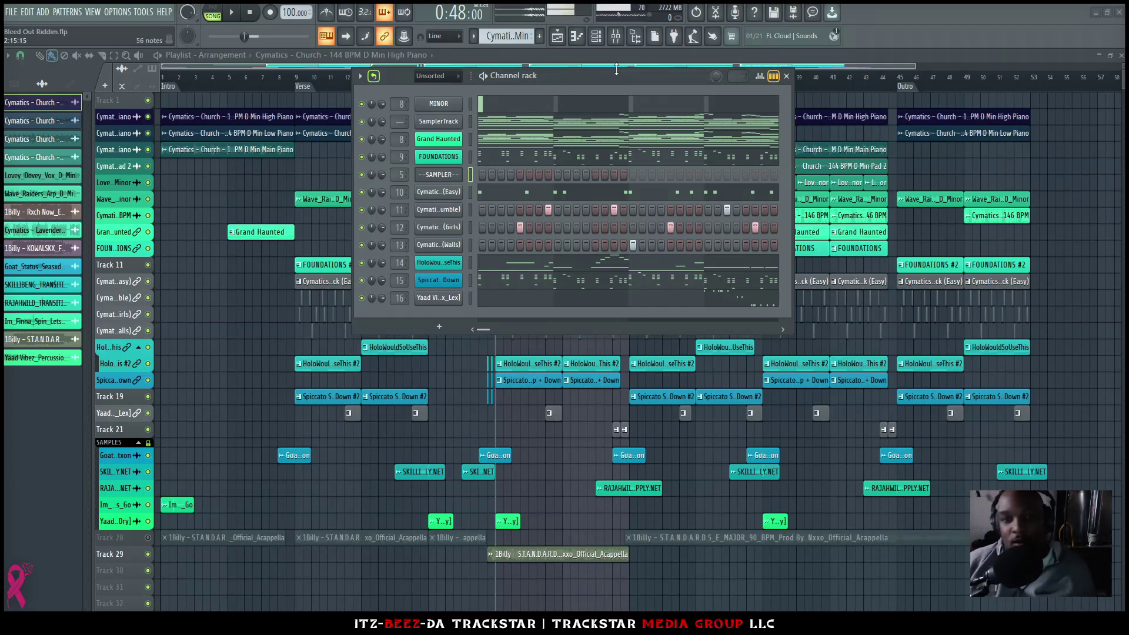
# Step: Open the mixer and bypass the effects on mixer tracks 2, 4, 6, 7, 10, 13, 14 and 21
pyautogui.click(615, 36)
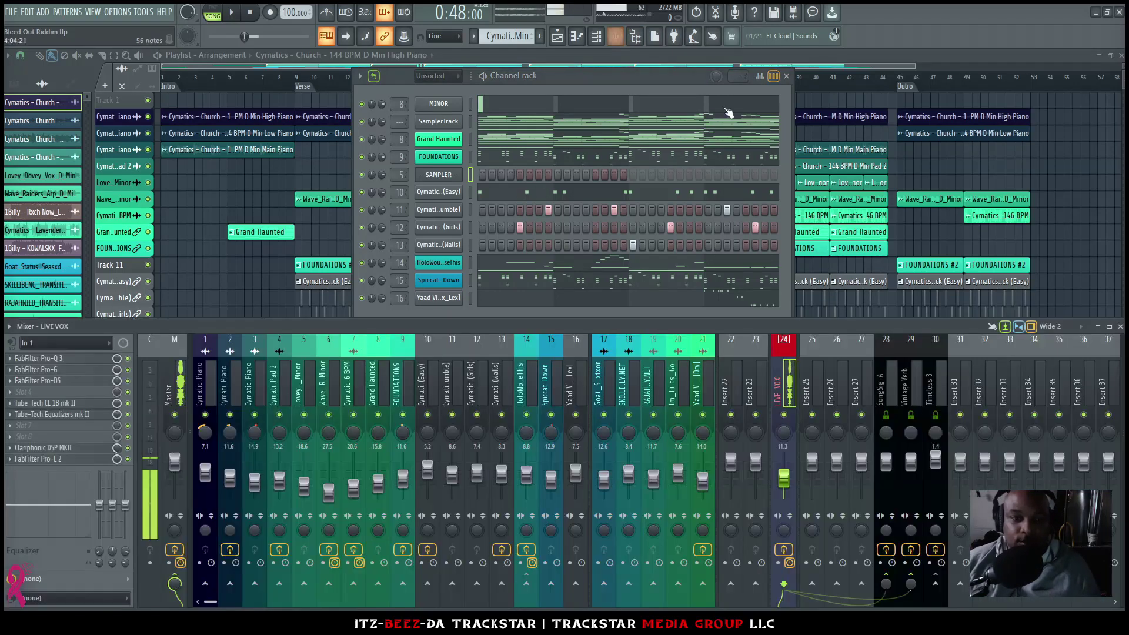
pyautogui.click(184, 397)
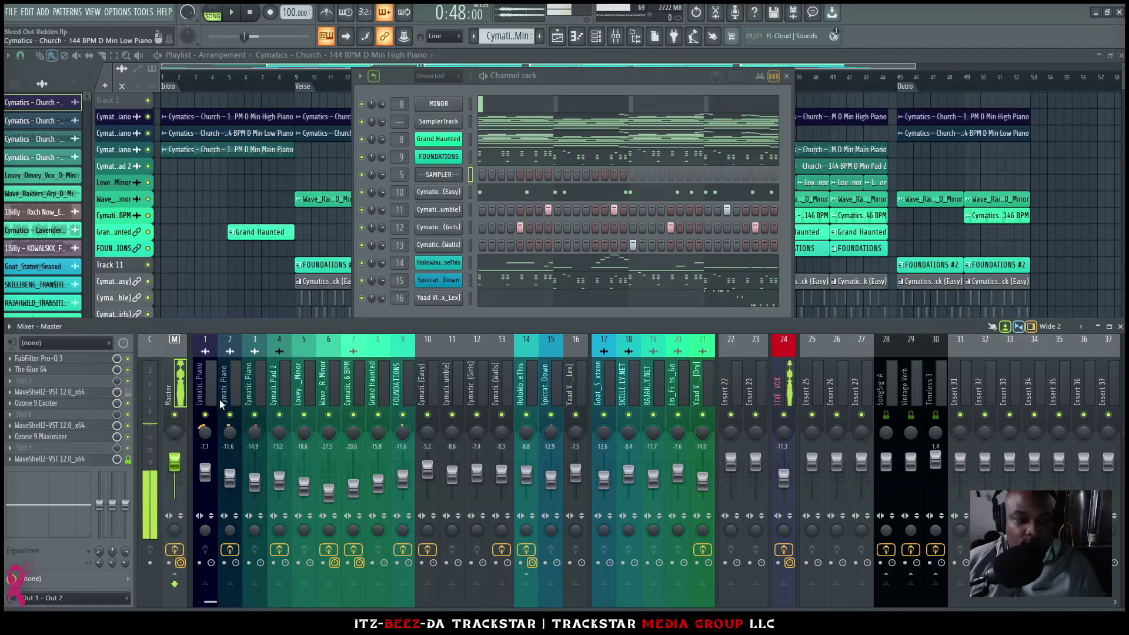
pyautogui.click(230, 549)
pyautogui.click(279, 550)
pyautogui.click(329, 550)
pyautogui.click(353, 550)
pyautogui.click(403, 549)
pyautogui.click(428, 550)
pyautogui.click(501, 550)
pyautogui.click(527, 550)
pyautogui.click(703, 549)
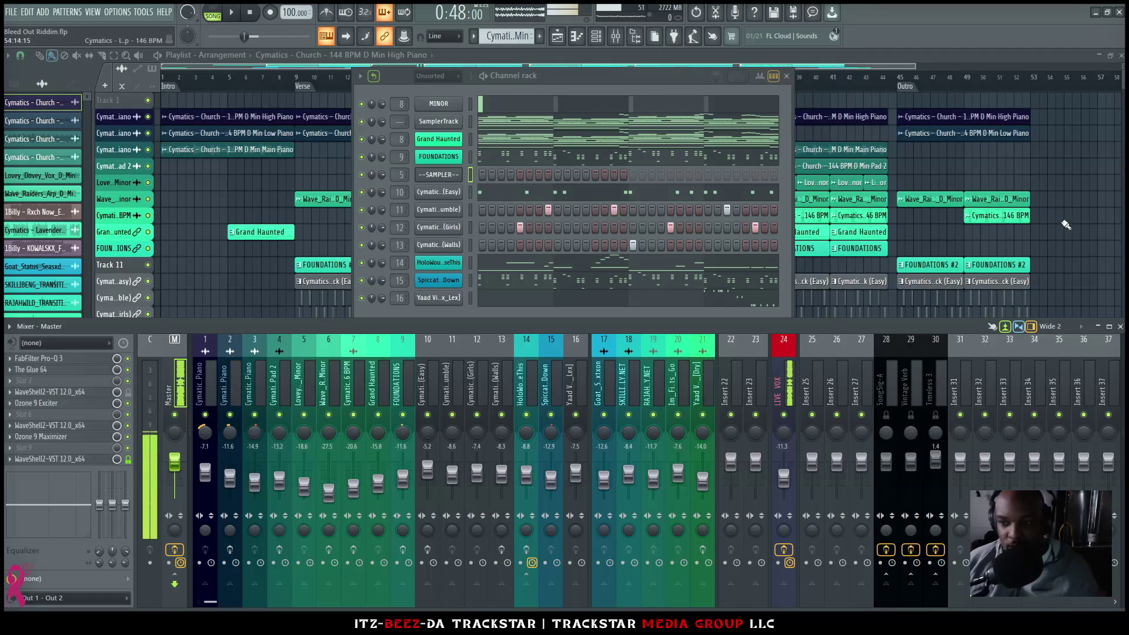
# Step: Return to the uncluttered playlist and play the chorus, muting the acapella on Track 29
pyautogui.press('F12')
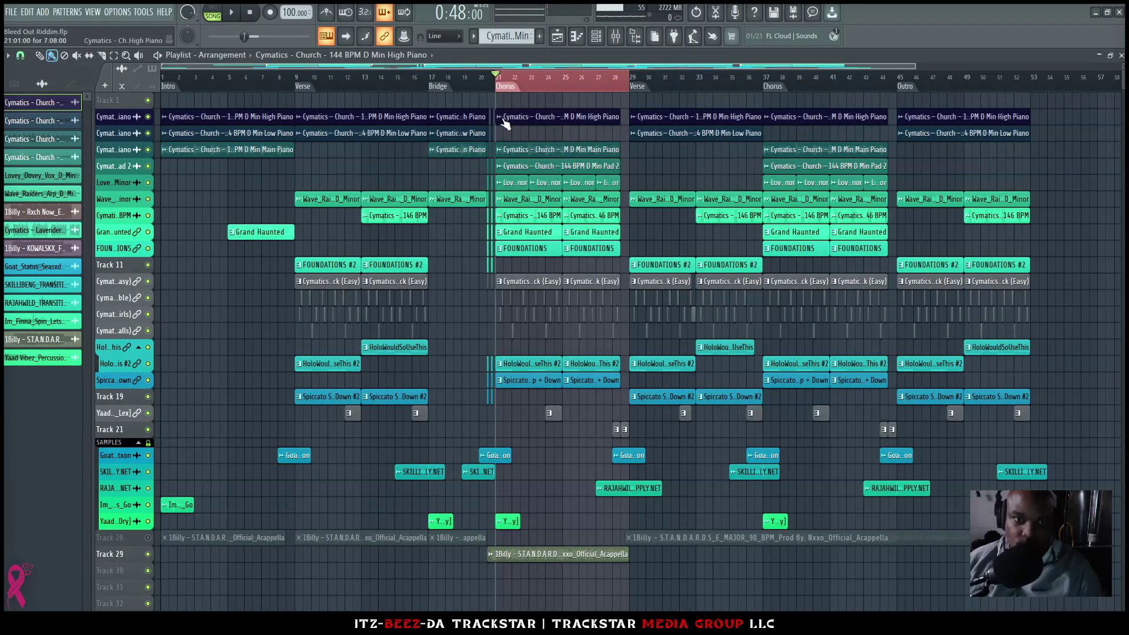
pyautogui.press('space')
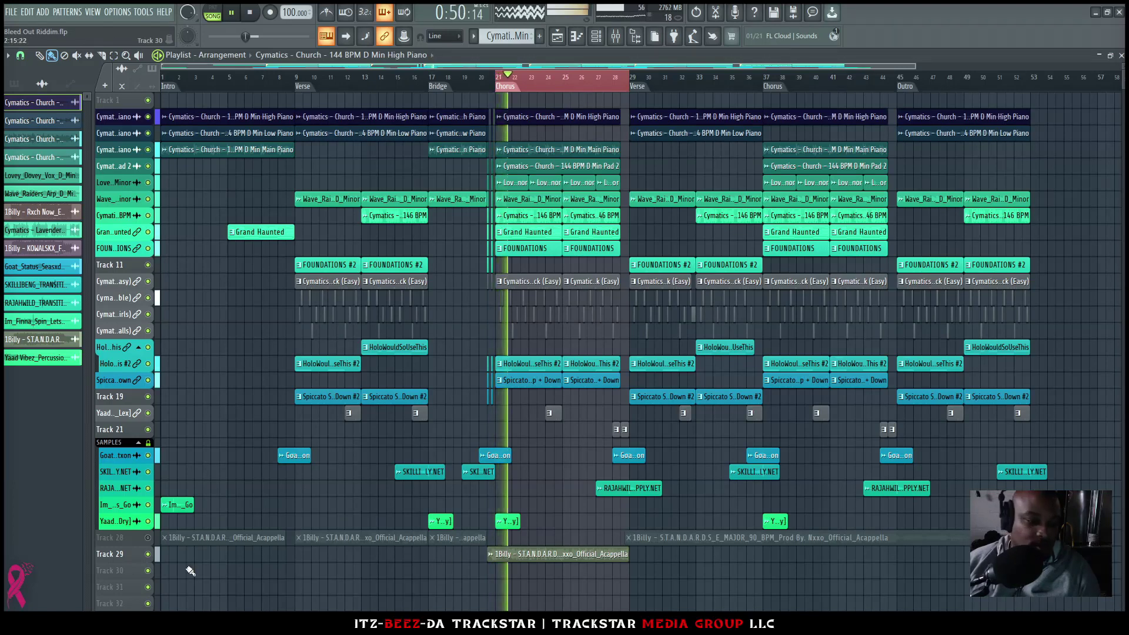
pyautogui.click(148, 554)
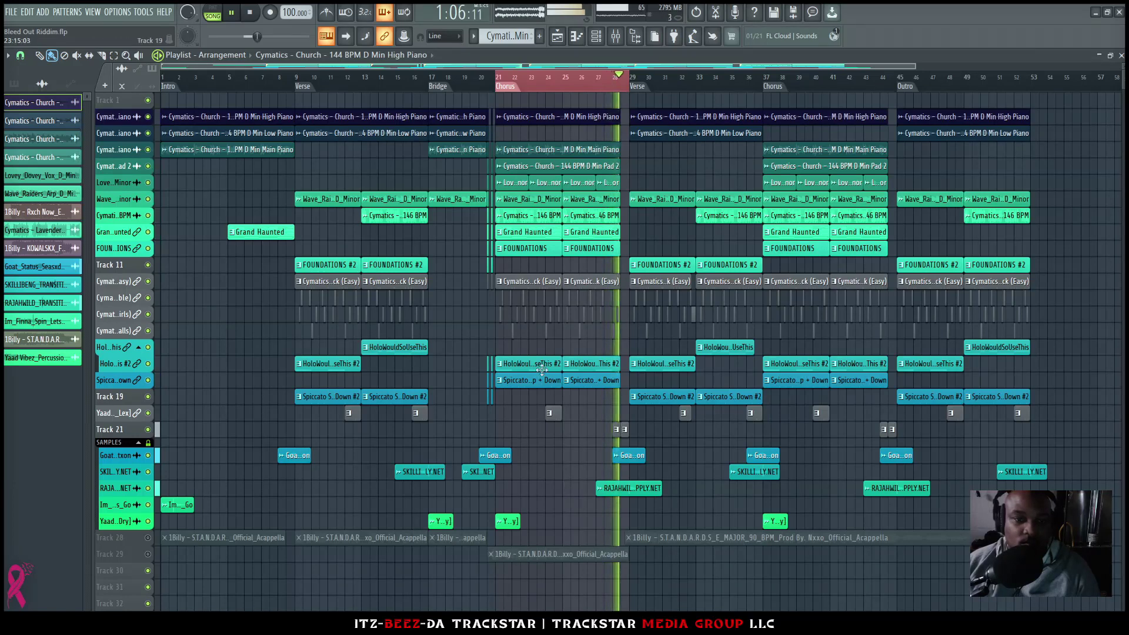
pyautogui.press('space')
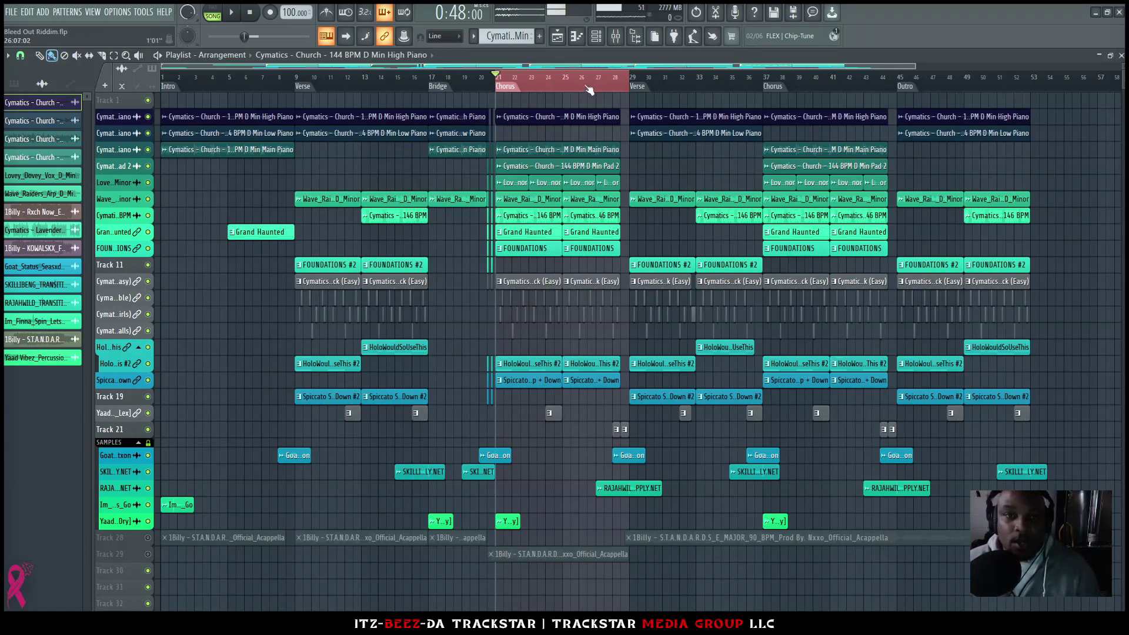
# Step: Solo the Wave_Raiders_Arp_D_Minor track, audition it in the chorus, and restore the other tracks
pyautogui.scroll(5, 568, 88)
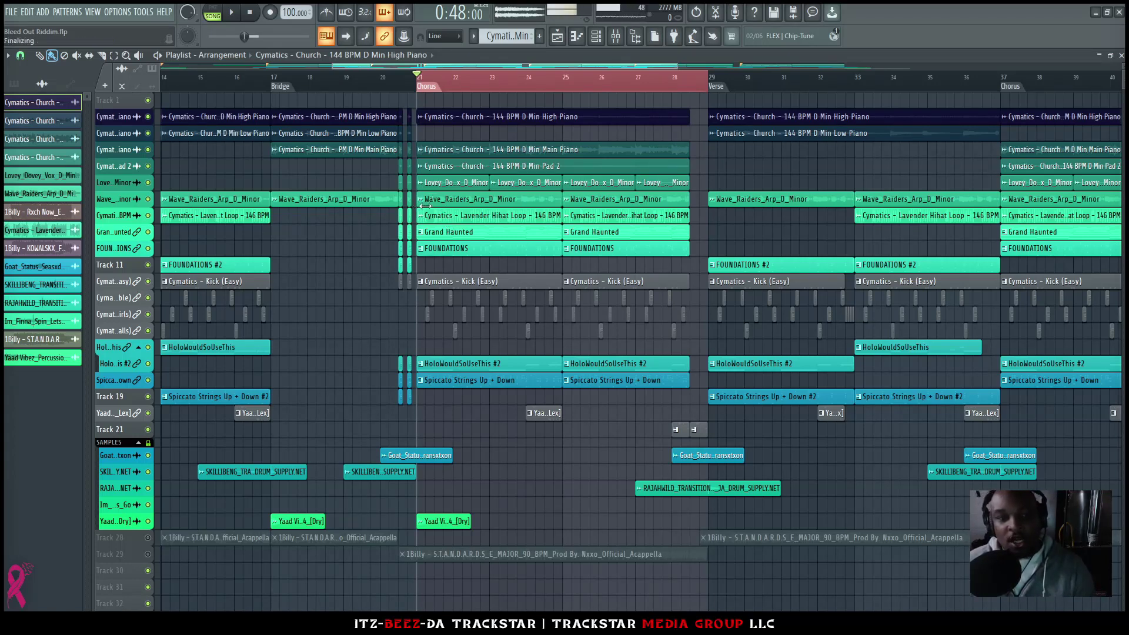
pyautogui.rightClick(147, 198)
pyautogui.press('space')
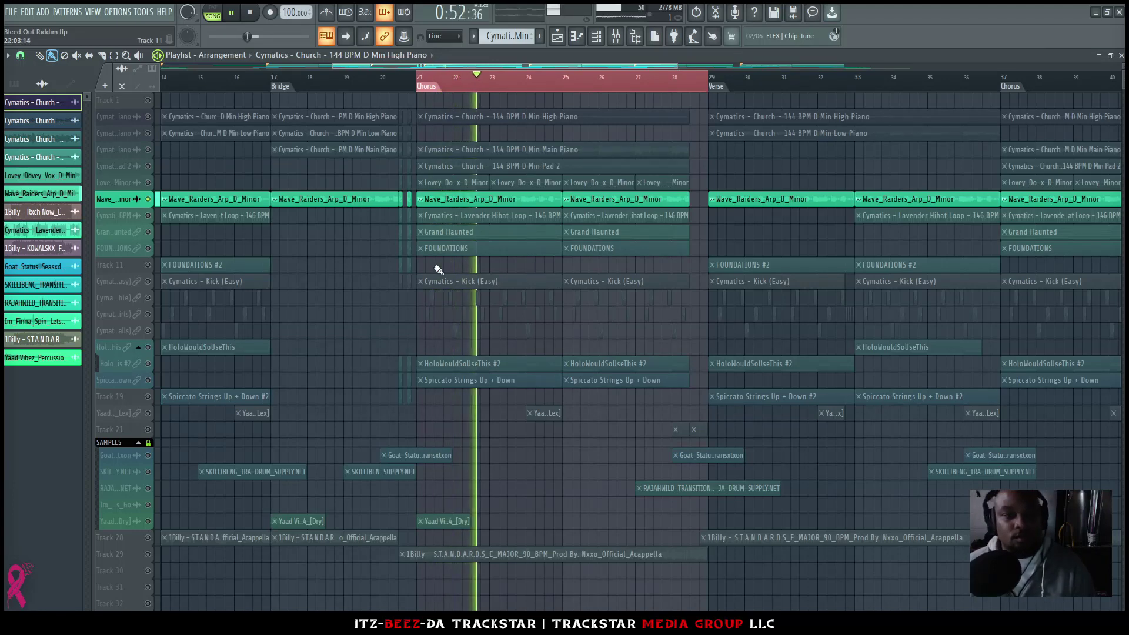
pyautogui.press('space')
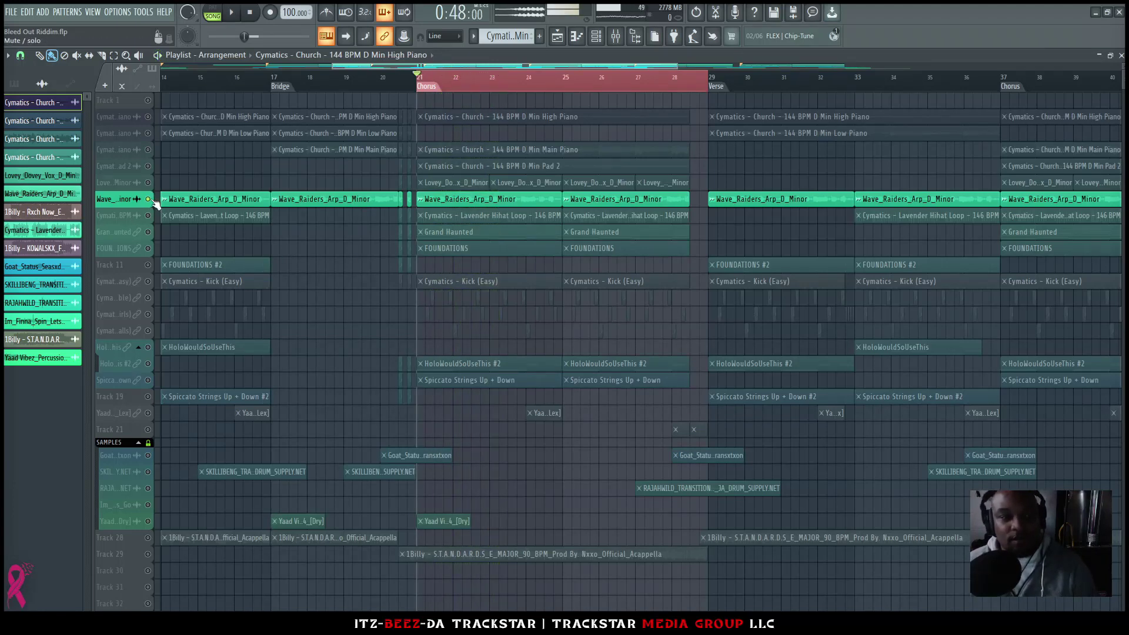
pyautogui.rightClick(149, 200)
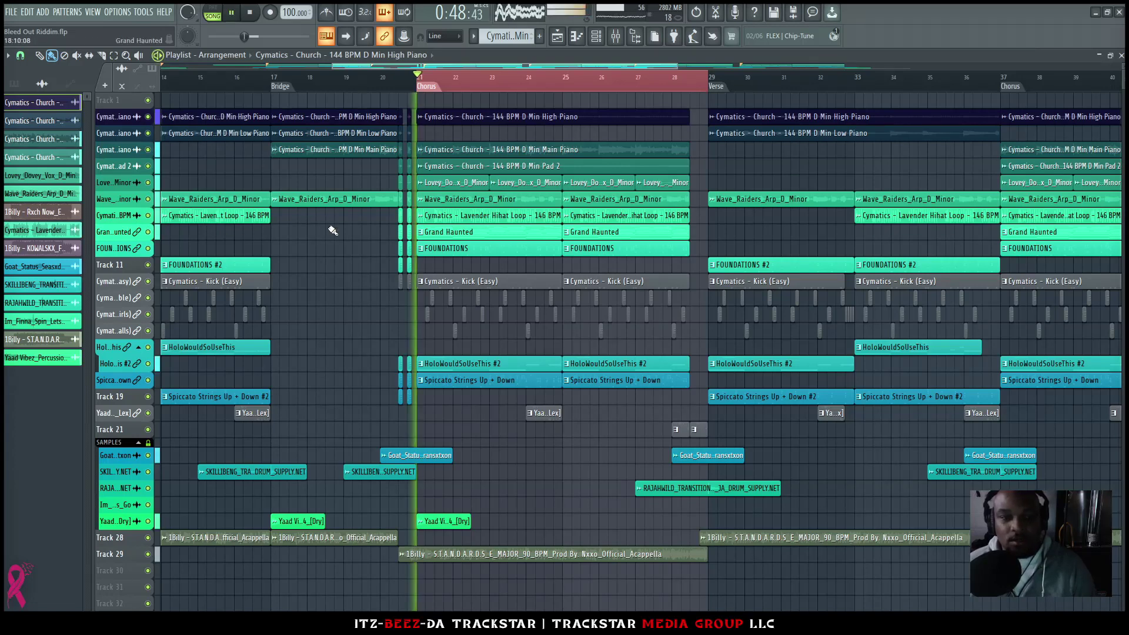
# Step: Mute the acapella tracks 28 and 29 and play the chorus as an instrumental
pyautogui.click(147, 554)
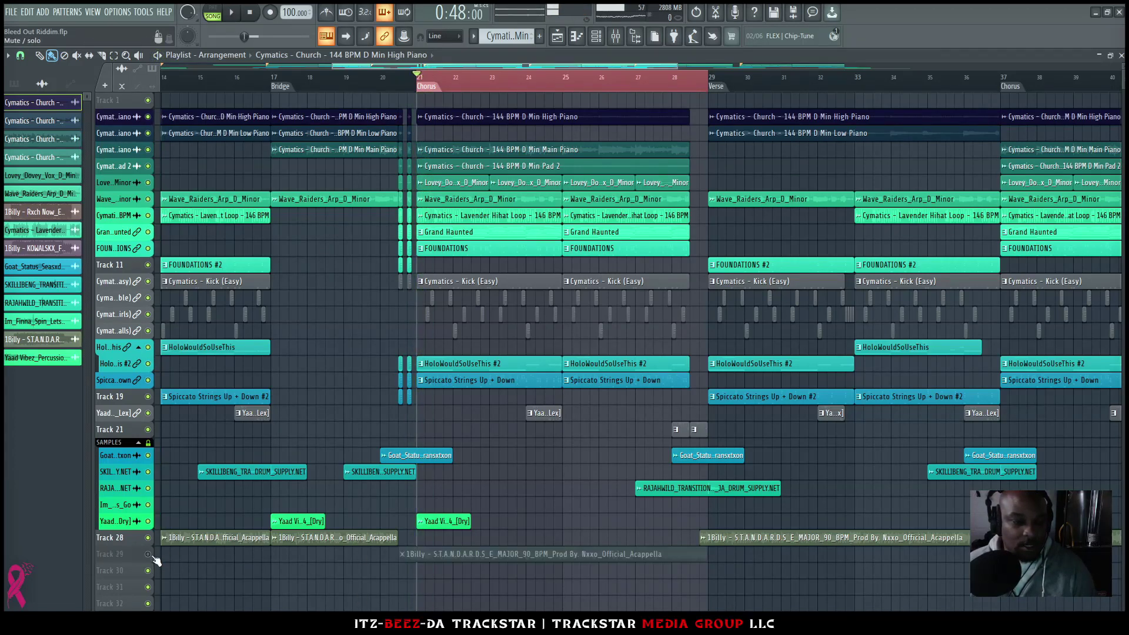
pyautogui.click(148, 537)
pyautogui.press('space')
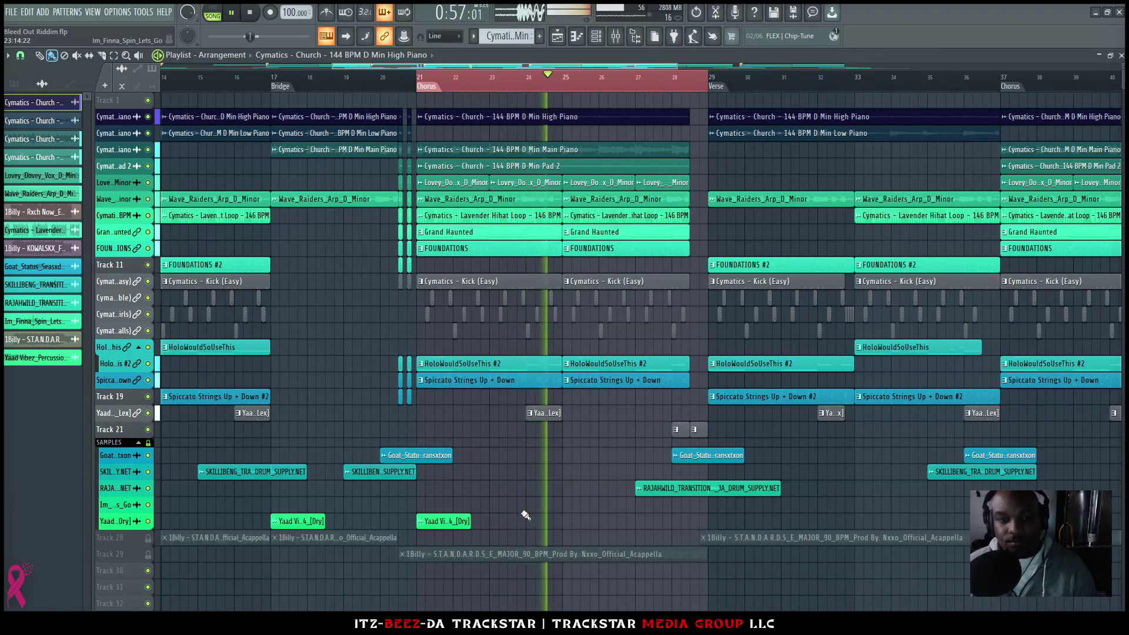
pyautogui.press('space')
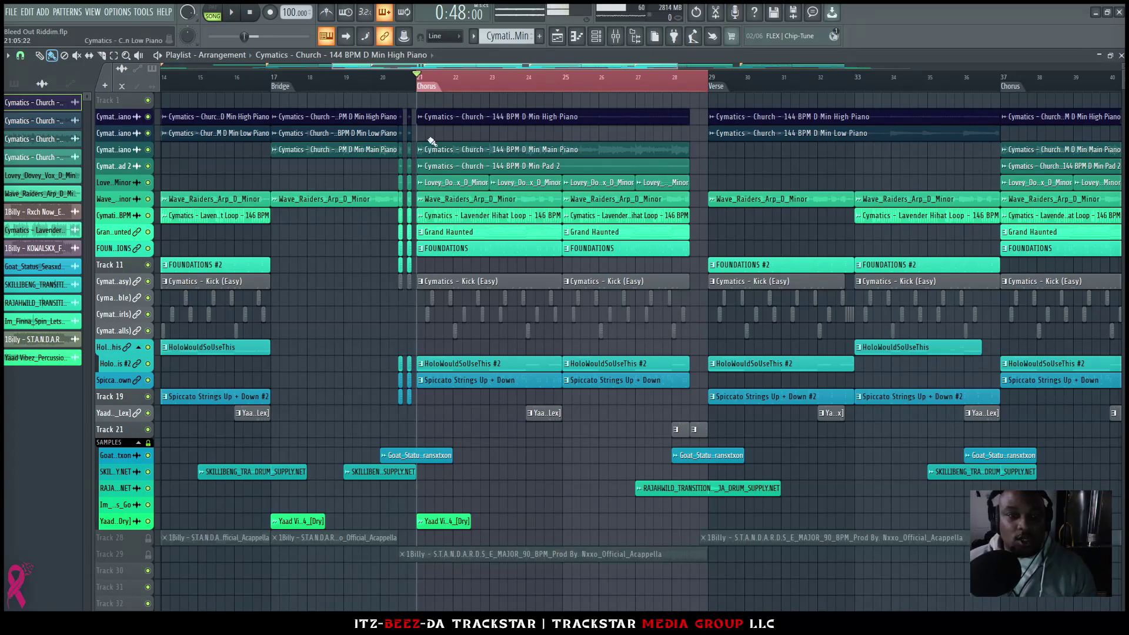
# Step: Solo the High Piano playlist track and play it with its mixer channel selected
pyautogui.keyDown('ctrl'); pyautogui.click(148, 117); pyautogui.keyUp('ctrl')
pyautogui.click(615, 36)
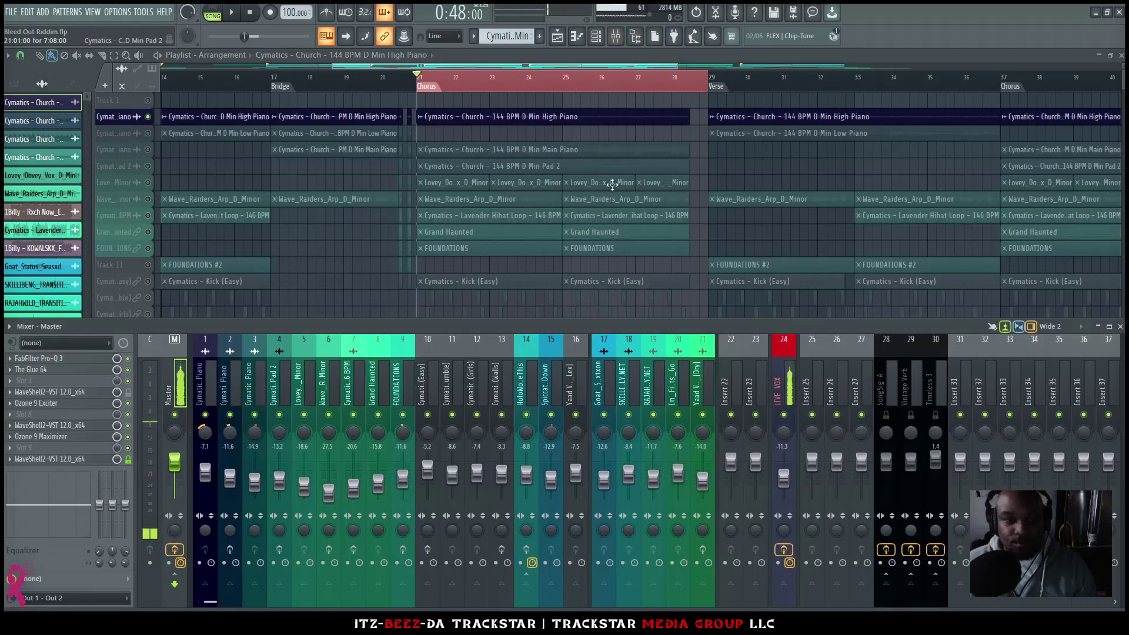
pyautogui.click(210, 387)
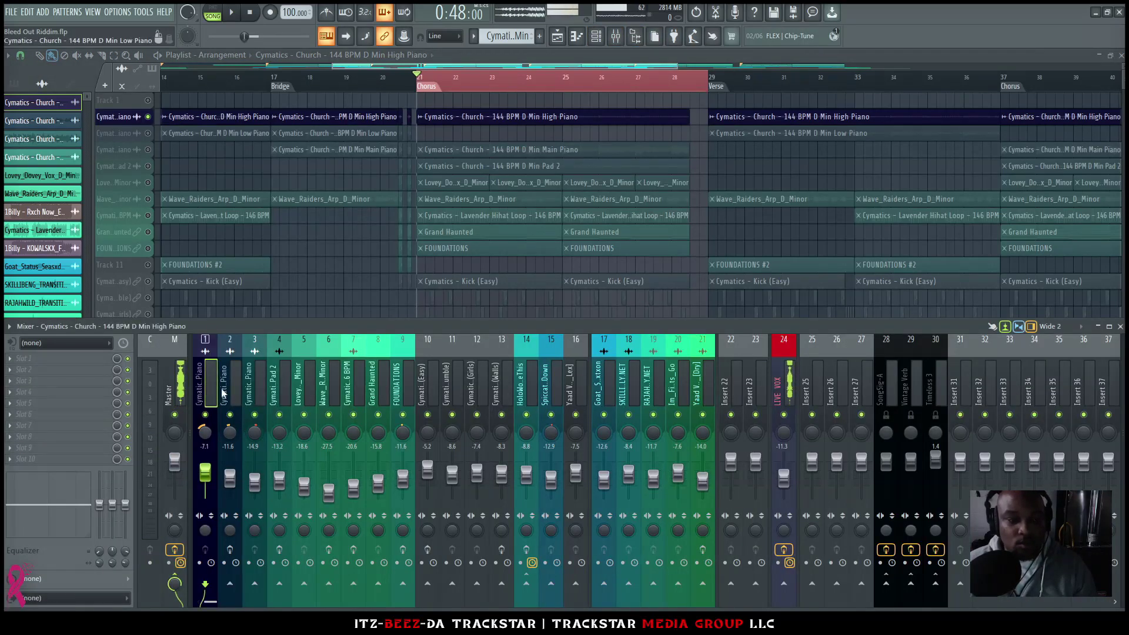
pyautogui.press('space')
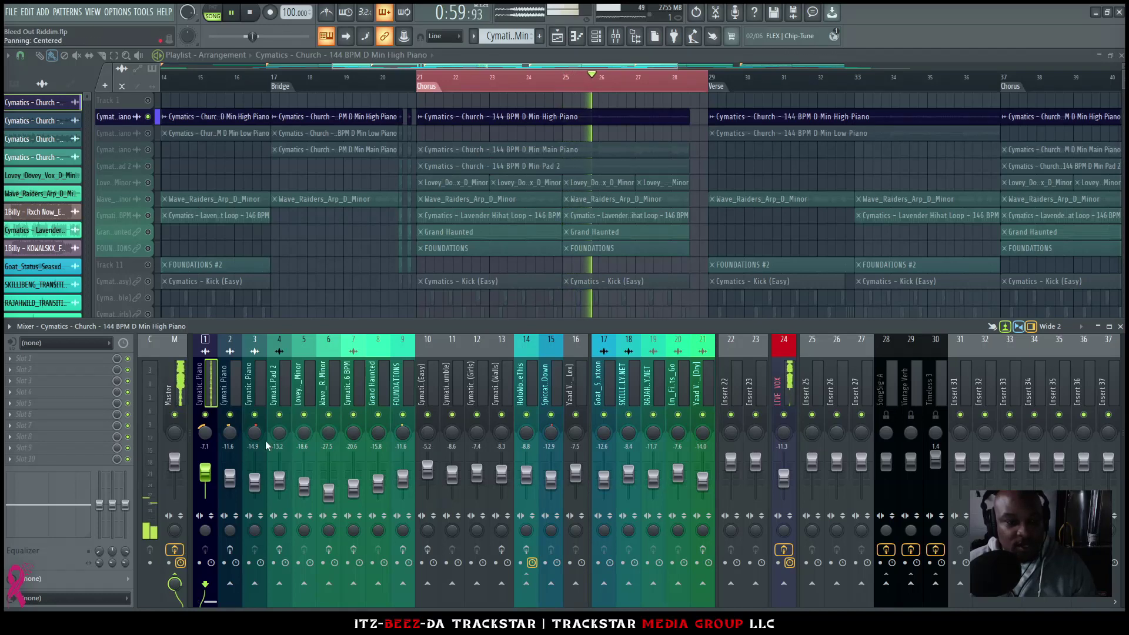
# Step: Unmute the Main Piano playlist track and inspect the Main Piano and Low Piano mixer channels during playback
pyautogui.click(148, 149)
pyautogui.press('F9')
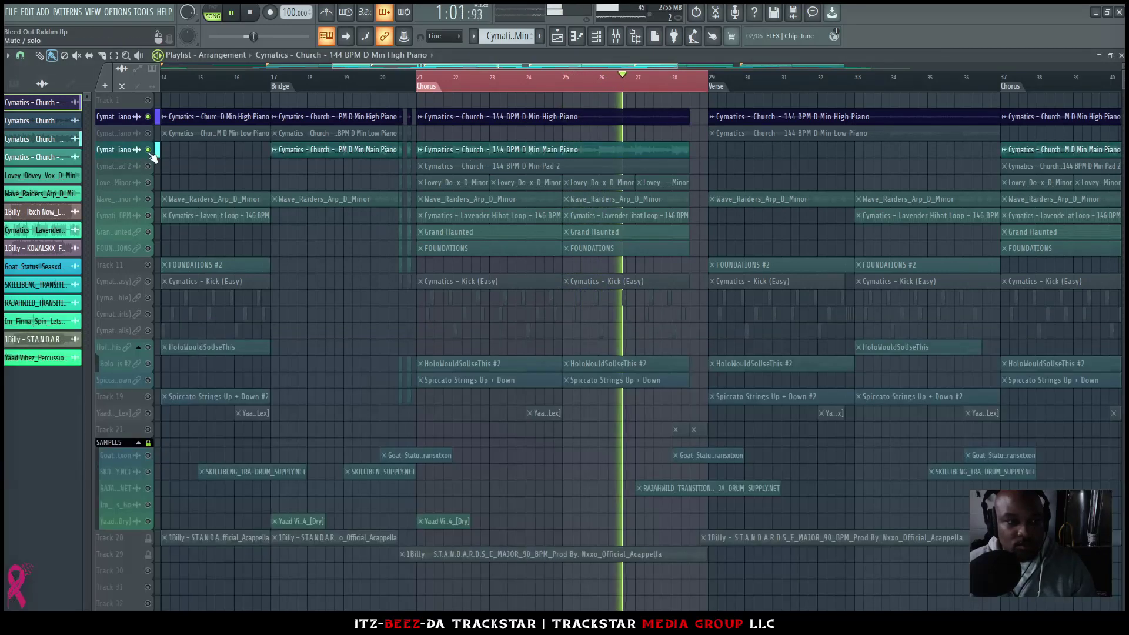
pyautogui.press('F9')
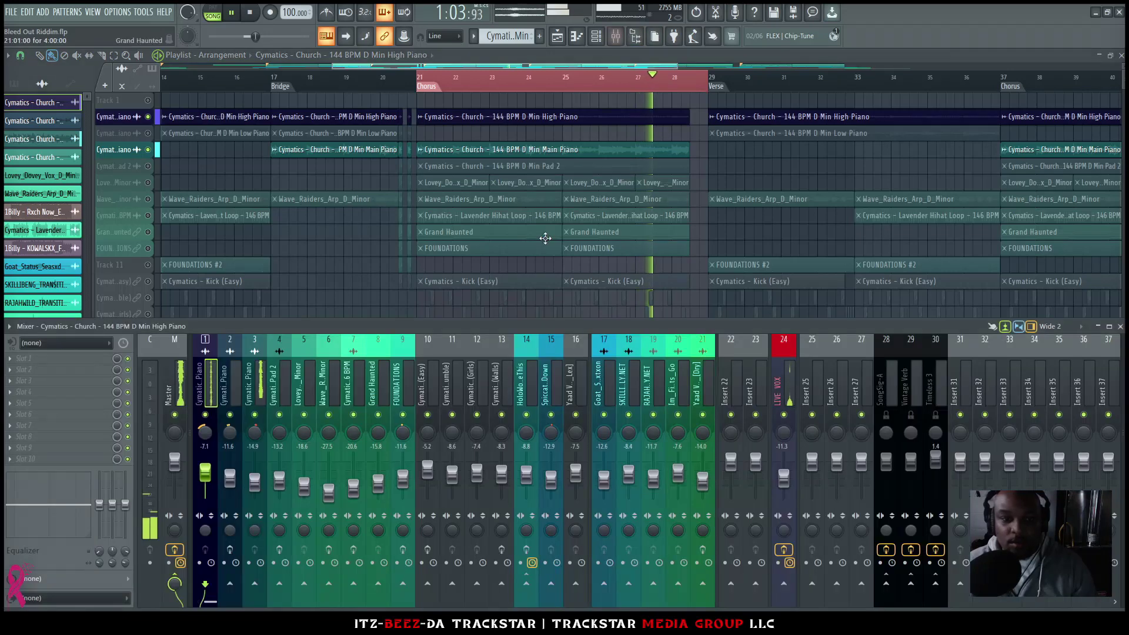
pyautogui.click(262, 400)
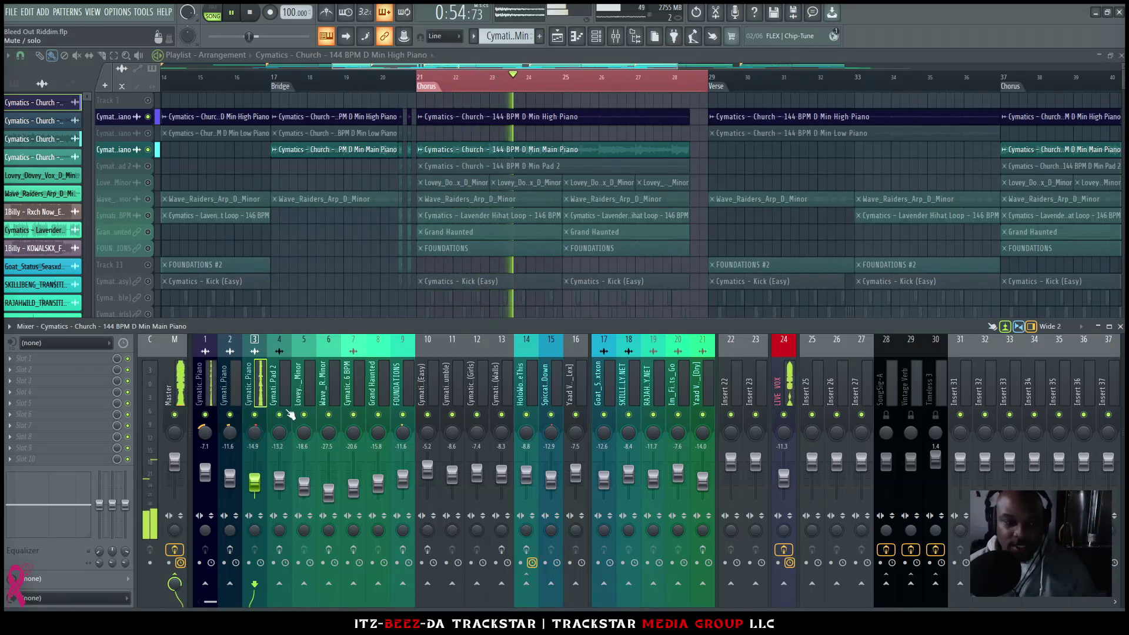
pyautogui.click(232, 386)
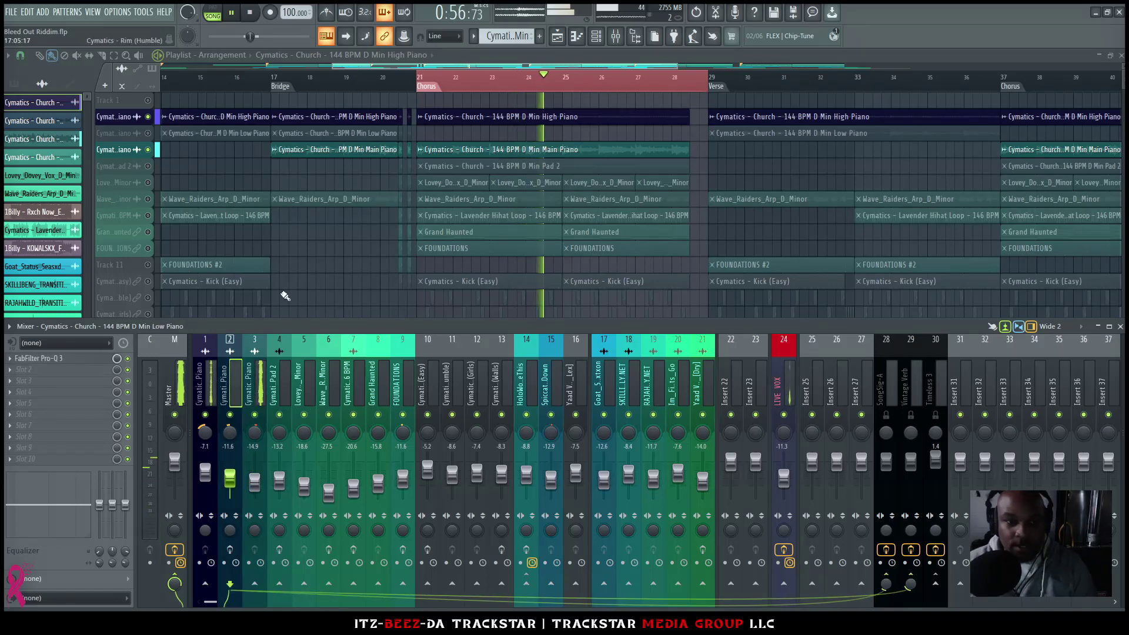
# Step: Stop playback, extend the chorus time selection through the verse to bar 37, and unmute the Low Piano track
pyautogui.scroll(-2, 521, 85)
pyautogui.scroll(-3, 522, 87)
pyautogui.press('space')
pyautogui.moveTo(534, 84); pyautogui.dragTo(632, 91)
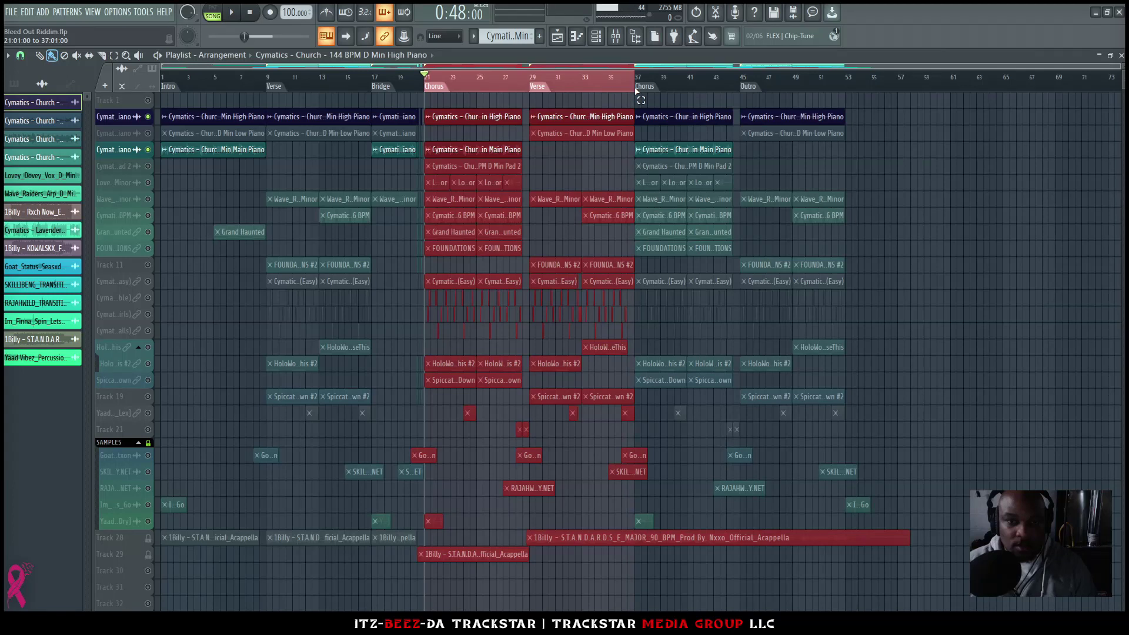
pyautogui.click(148, 133)
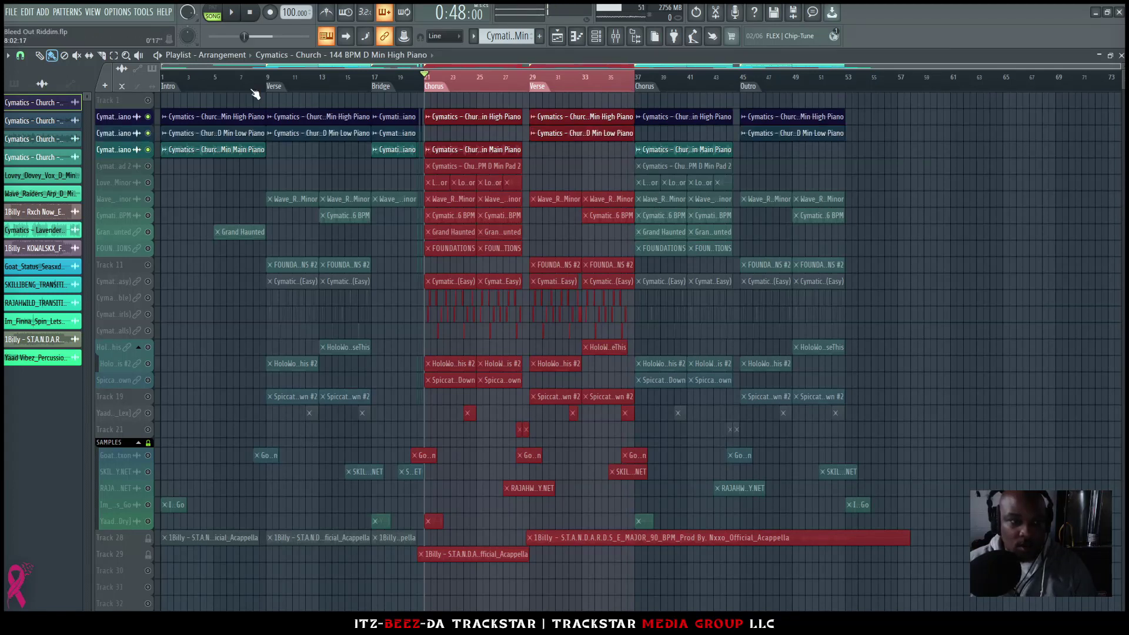
# Step: Shorten the time selection to the chorus and play the three pianos from the song's start with the mixer open
pyautogui.press('space')
pyautogui.moveTo(634, 84); pyautogui.dragTo(534, 86)
pyautogui.press('space')
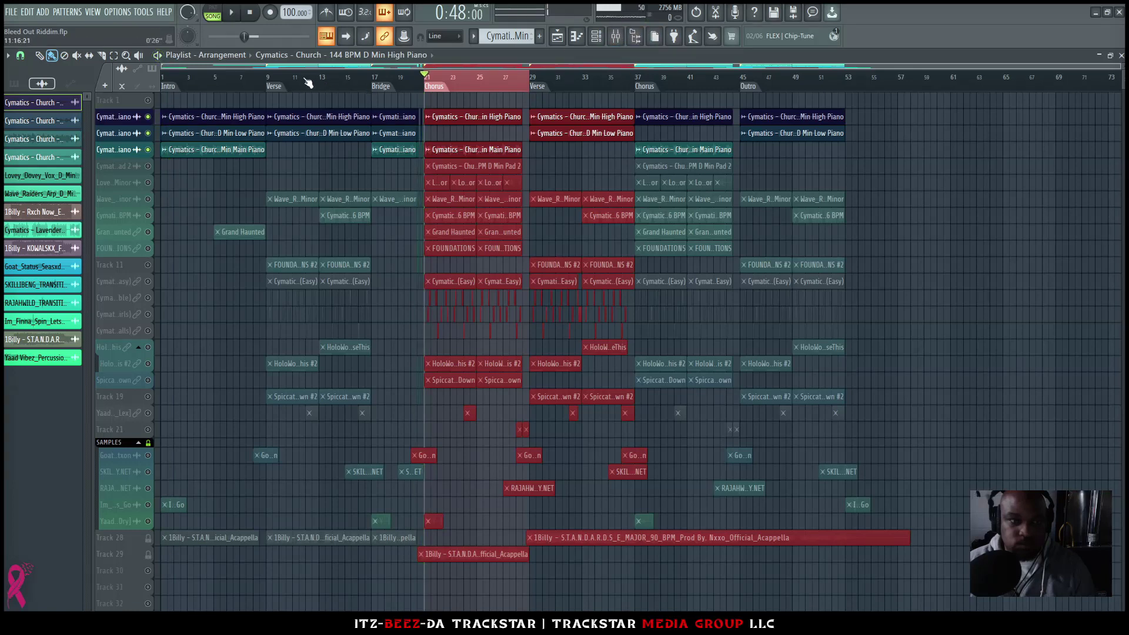
pyautogui.press('F9')
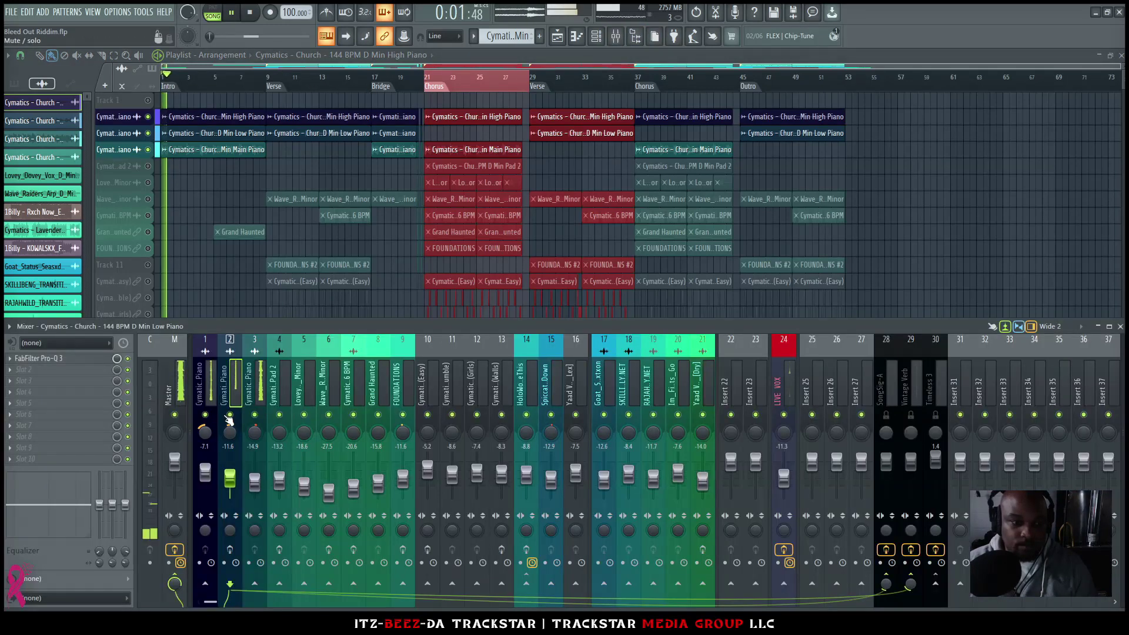
pyautogui.press('space')
pyautogui.press('space')
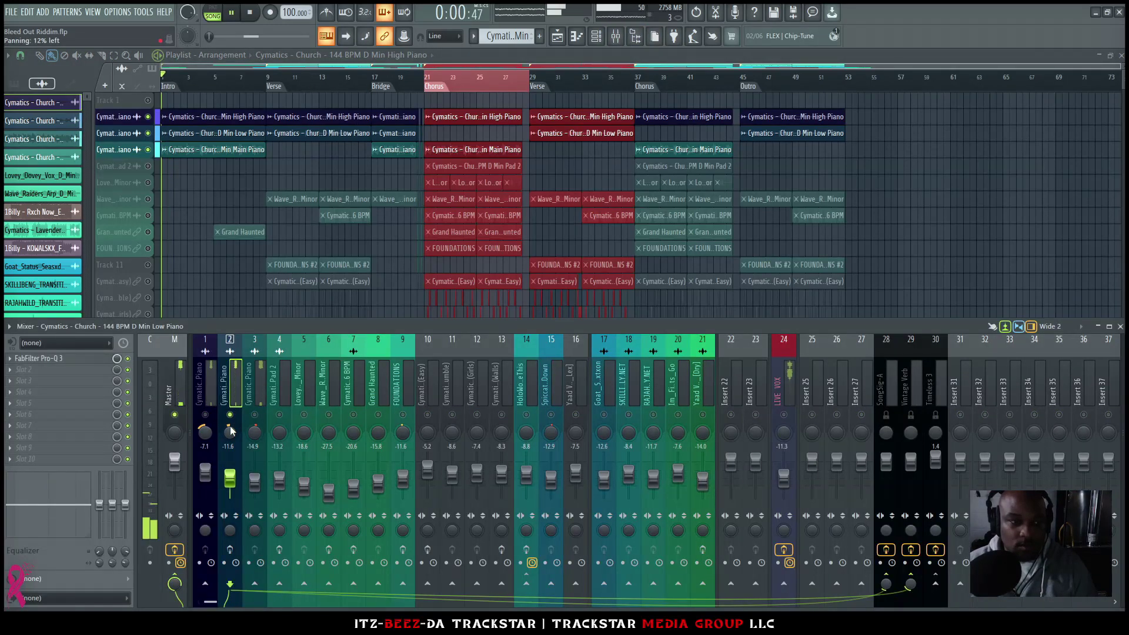
# Step: Open FabFilter Pro-Q 3 on the Low Piano channel and look through its Piano presets
pyautogui.click(94, 360)
pyautogui.moveTo(380, 200); pyautogui.dragTo(823, 157)
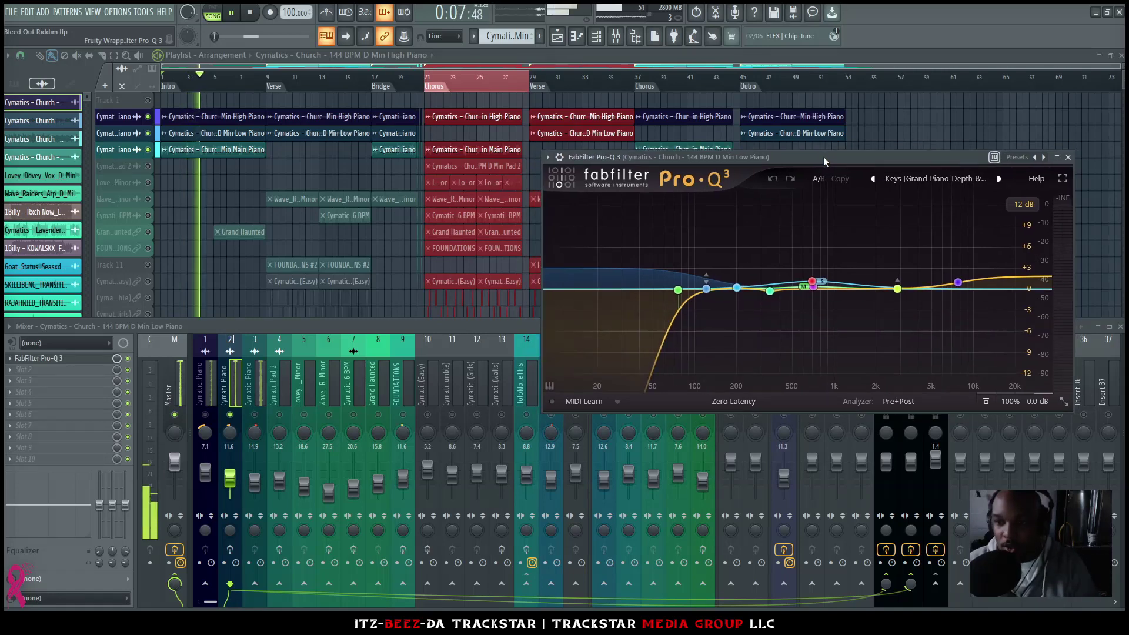
pyautogui.click(936, 180)
pyautogui.moveTo(910, 336)
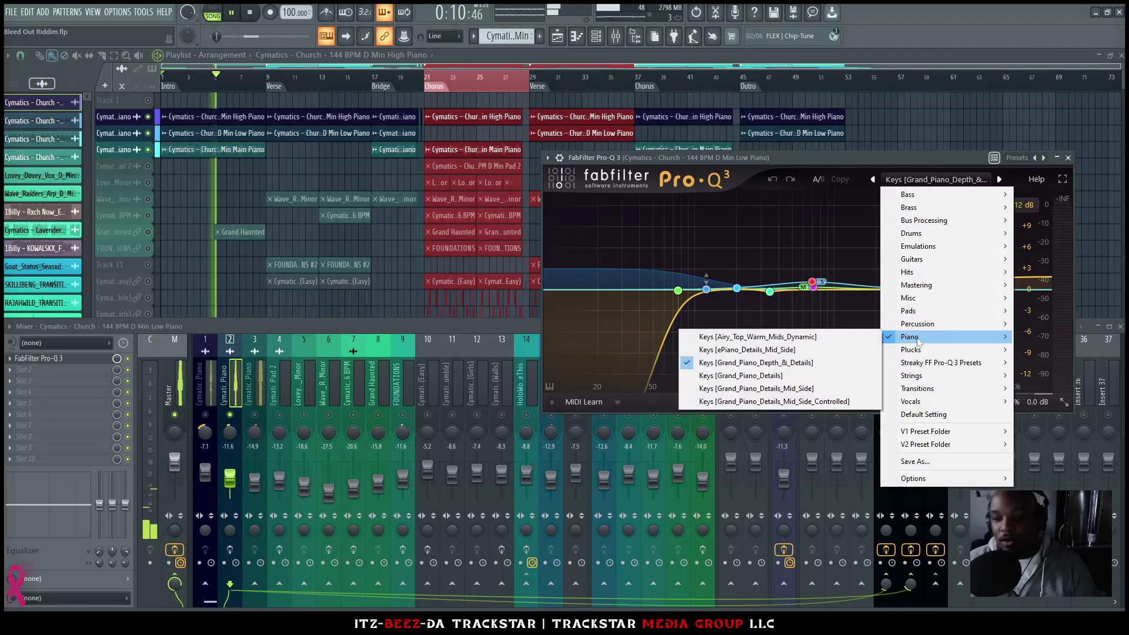
# Step: Re-enable the effects on the Low Piano mixer channel and replay the intro
pyautogui.click(227, 506)
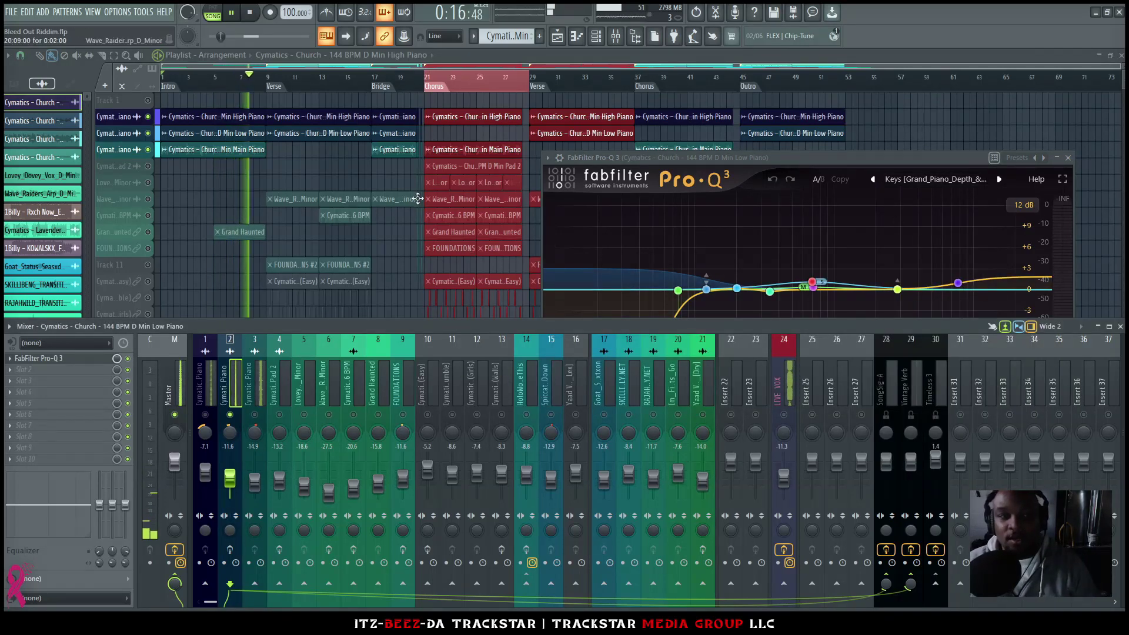
pyautogui.press('space')
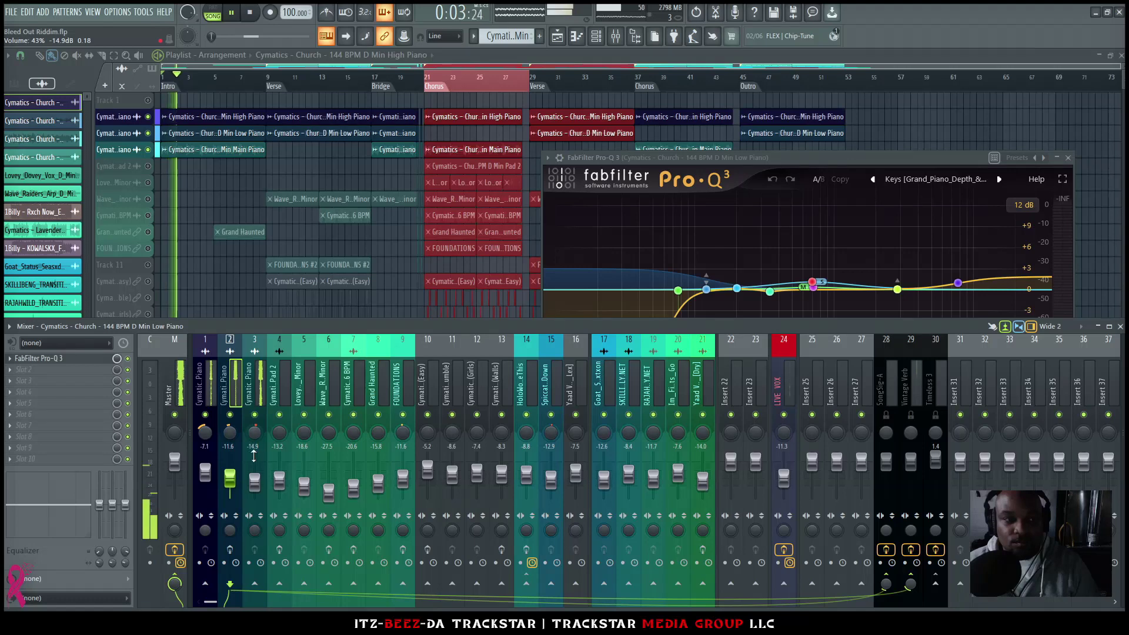
pyautogui.press('space')
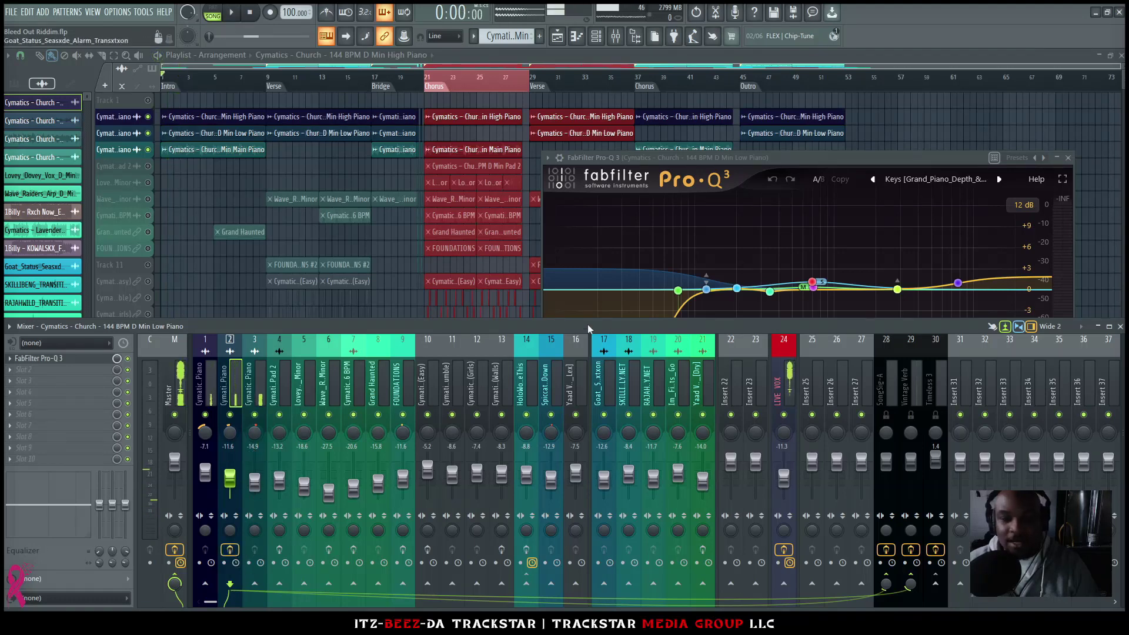
# Step: Examine the Low Piano's Pro-Q 3 curve while the intro plays, and return to the playlist
pyautogui.moveTo(725, 158); pyautogui.dragTo(731, 123)
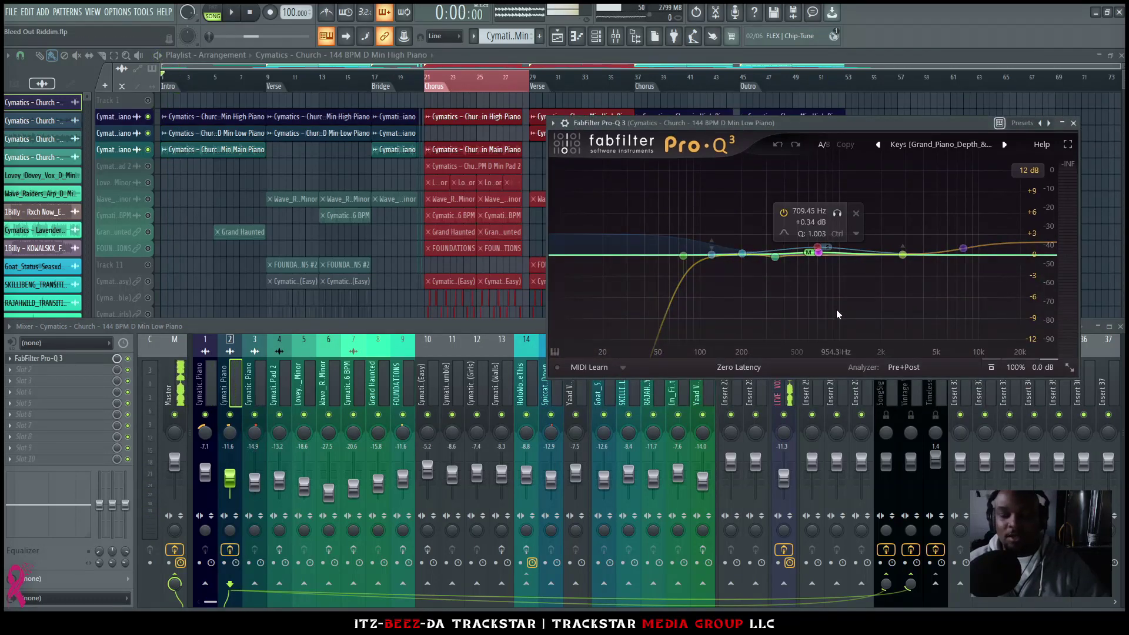
pyautogui.press('space')
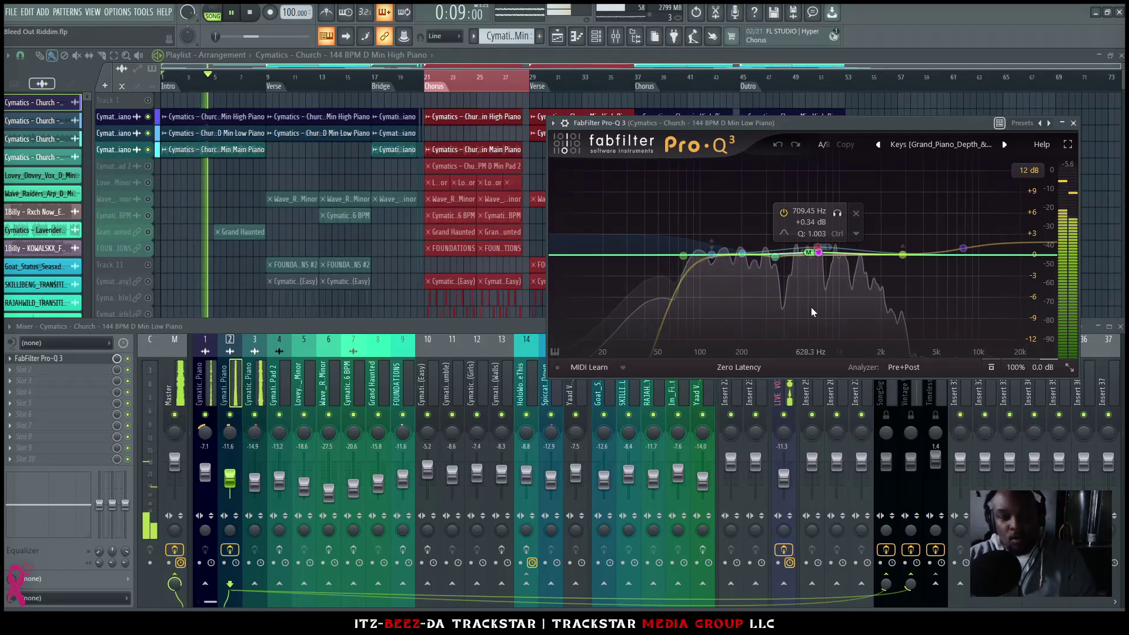
pyautogui.click(683, 256)
pyautogui.press('space')
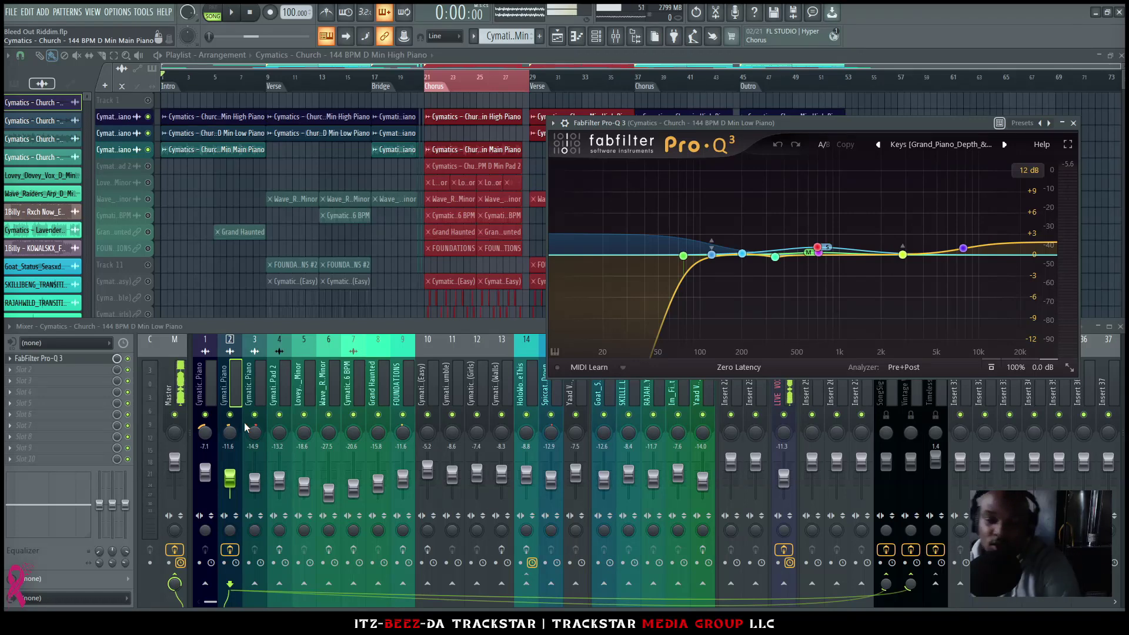
pyautogui.click(408, 166)
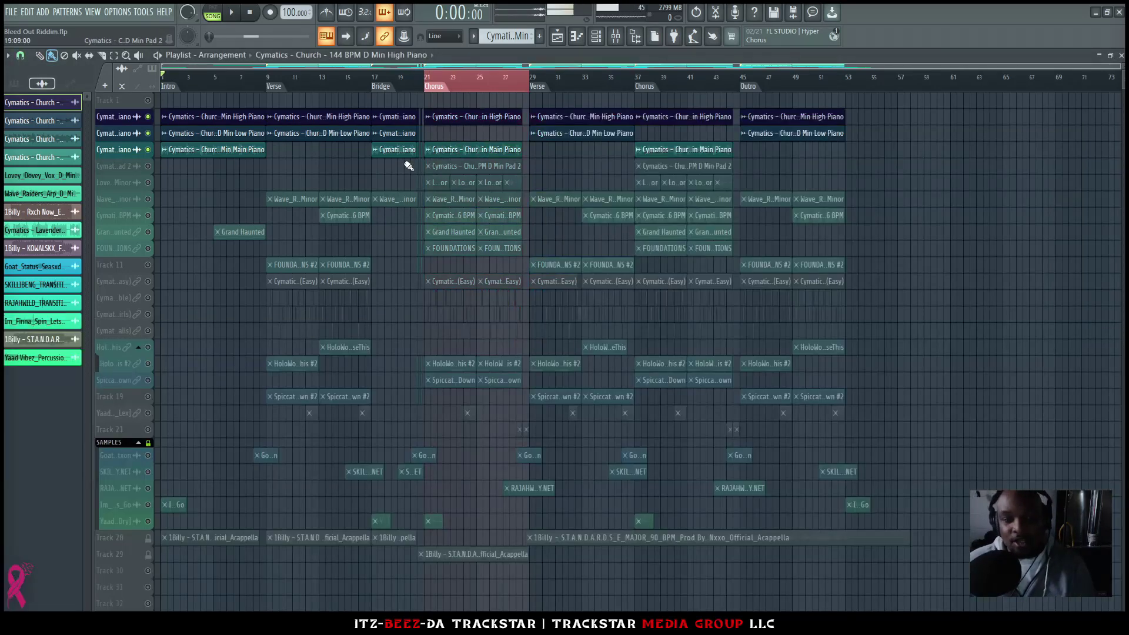
# Step: Unmute the Pad 2 playlist track and play the chorus with its mixer channel selected
pyautogui.click(616, 35)
pyautogui.click(284, 391)
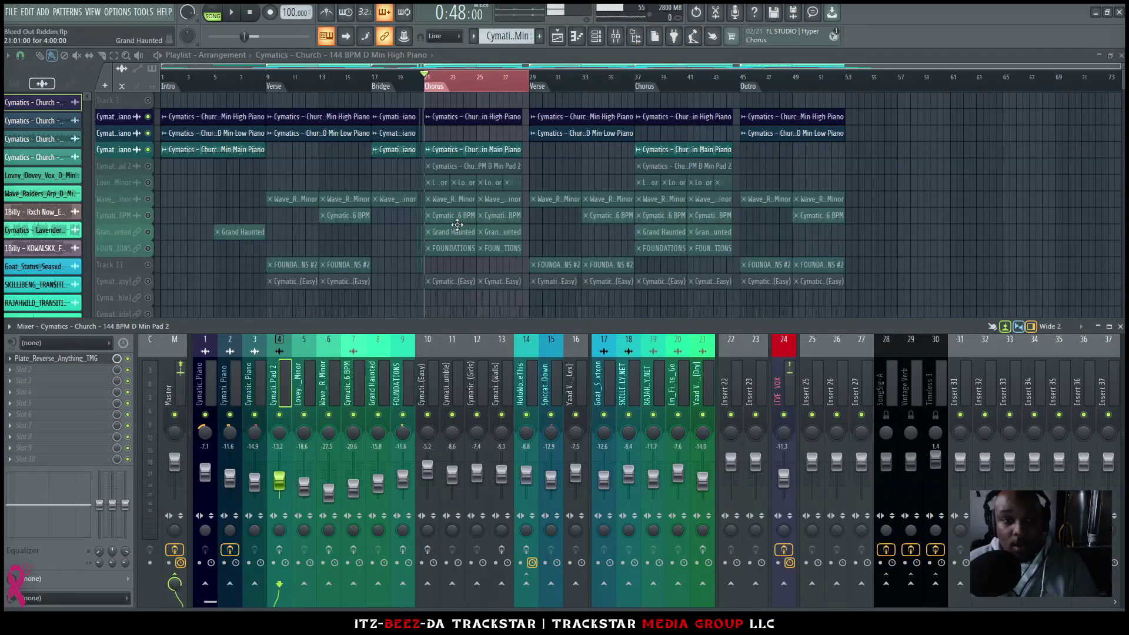
pyautogui.click(147, 166)
pyautogui.press('space')
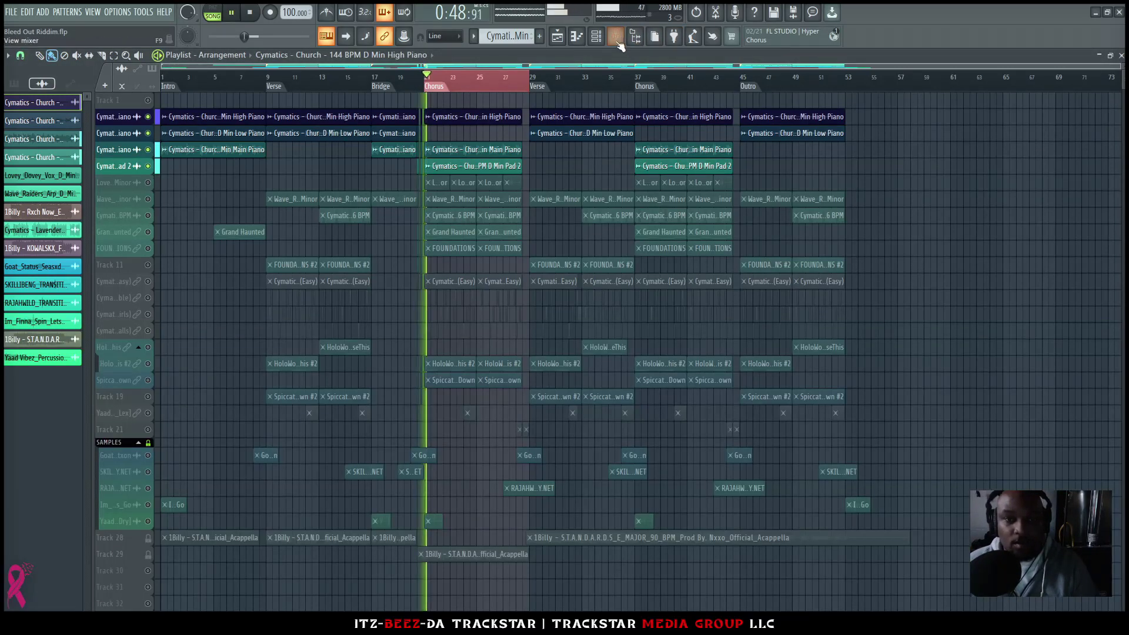
pyautogui.click(354, 393)
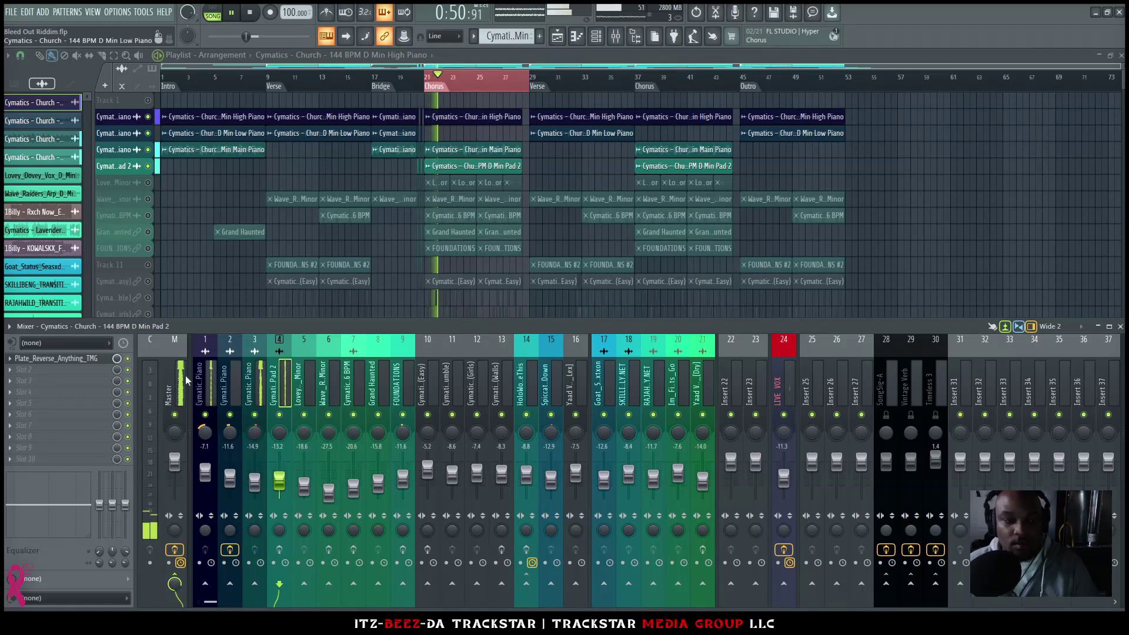
# Step: Solo the Pad 2 mixer channel and open its ValhallaPlate reverb to view the settings
pyautogui.press('space')
pyautogui.rightClick(279, 415)
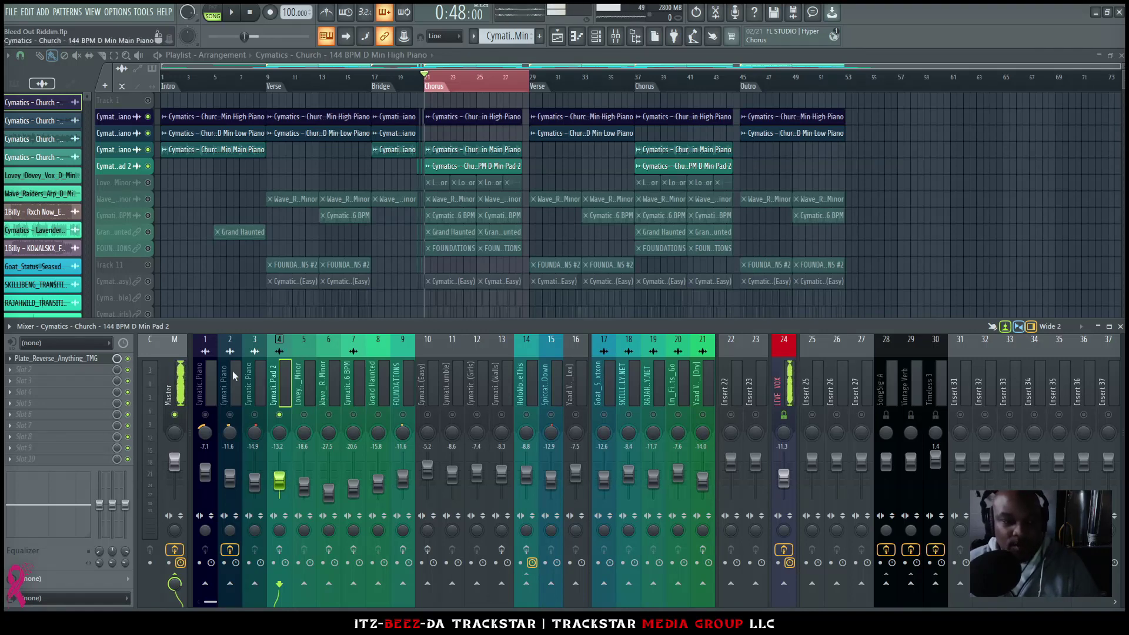
pyautogui.click(97, 360)
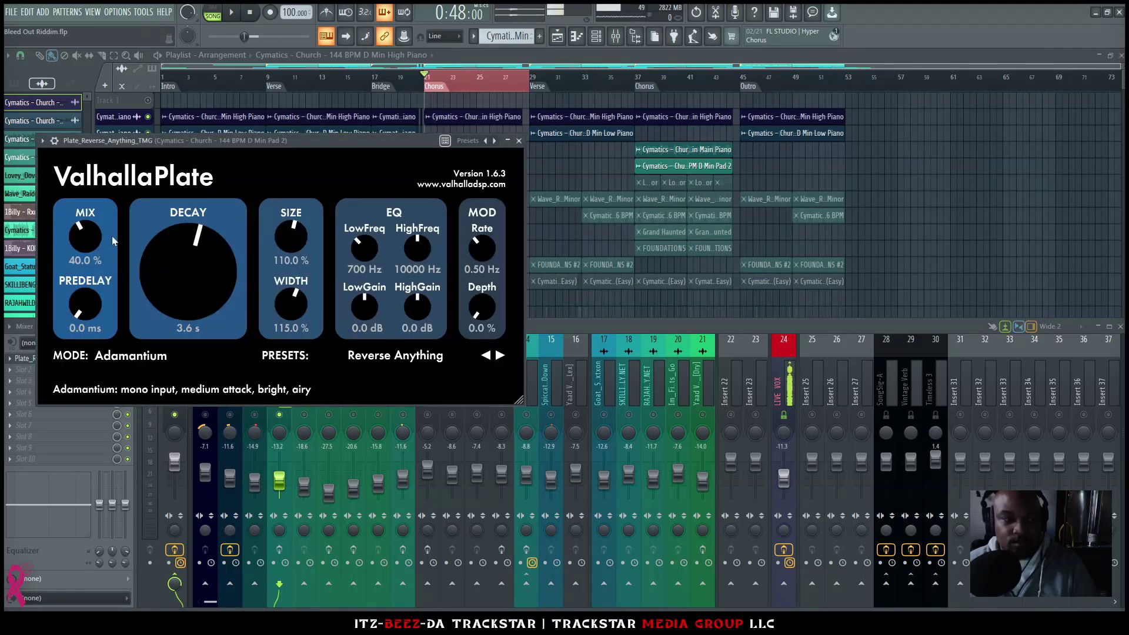
pyautogui.moveTo(273, 146); pyautogui.dragTo(533, 109)
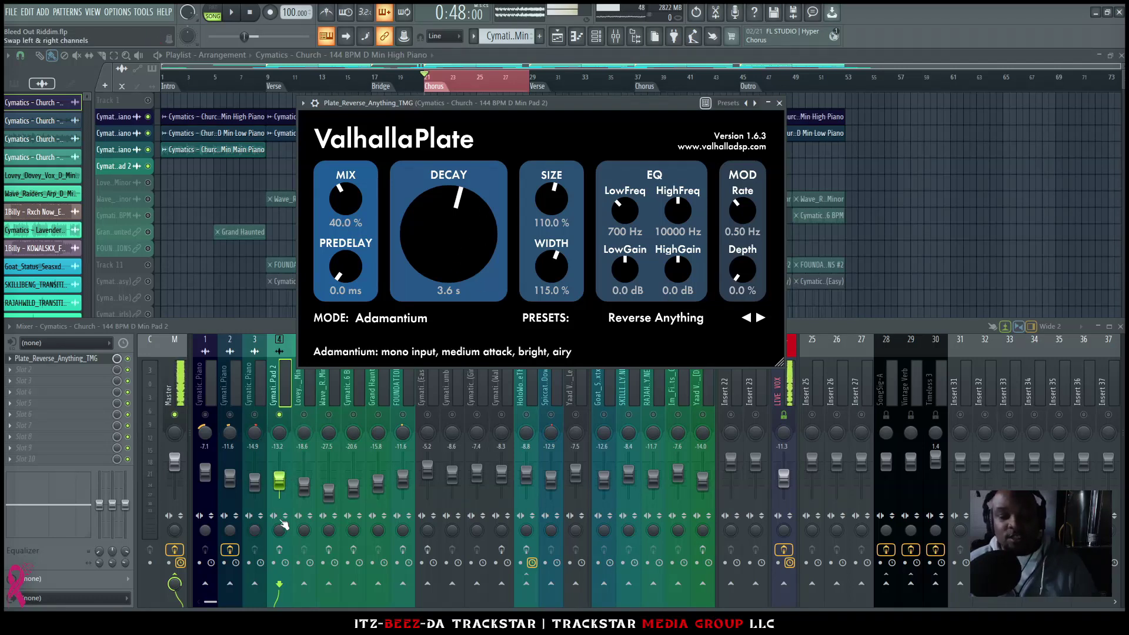
# Step: Re-enable the effects on the Pad 2 channel, then close ValhallaPlate and replay the chorus unsoloed
pyautogui.press('space')
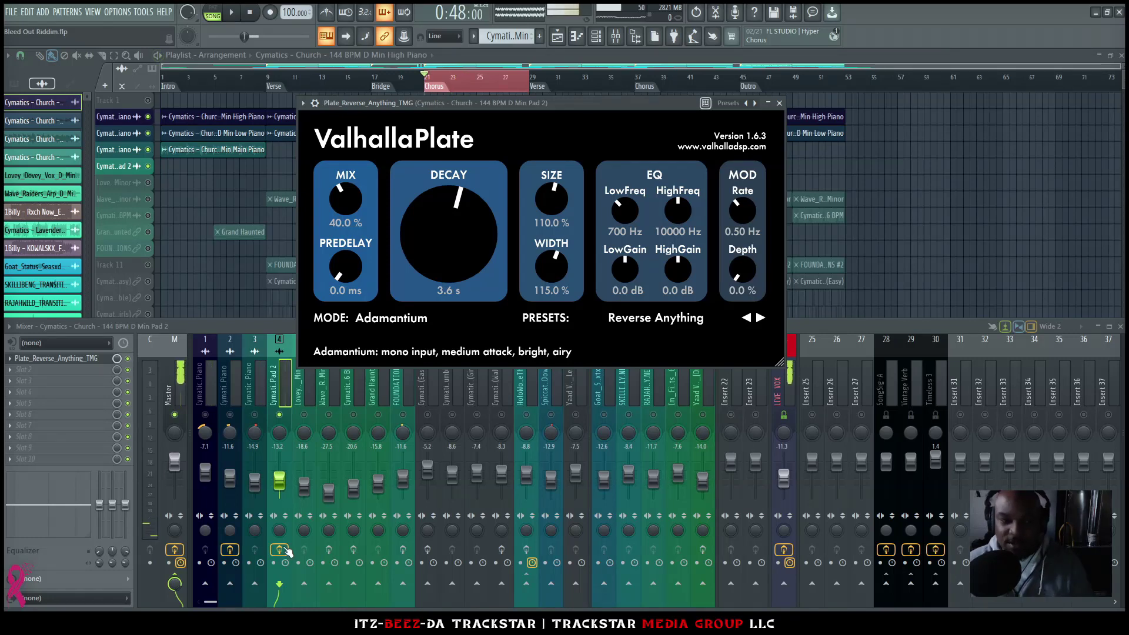
pyautogui.click(284, 456)
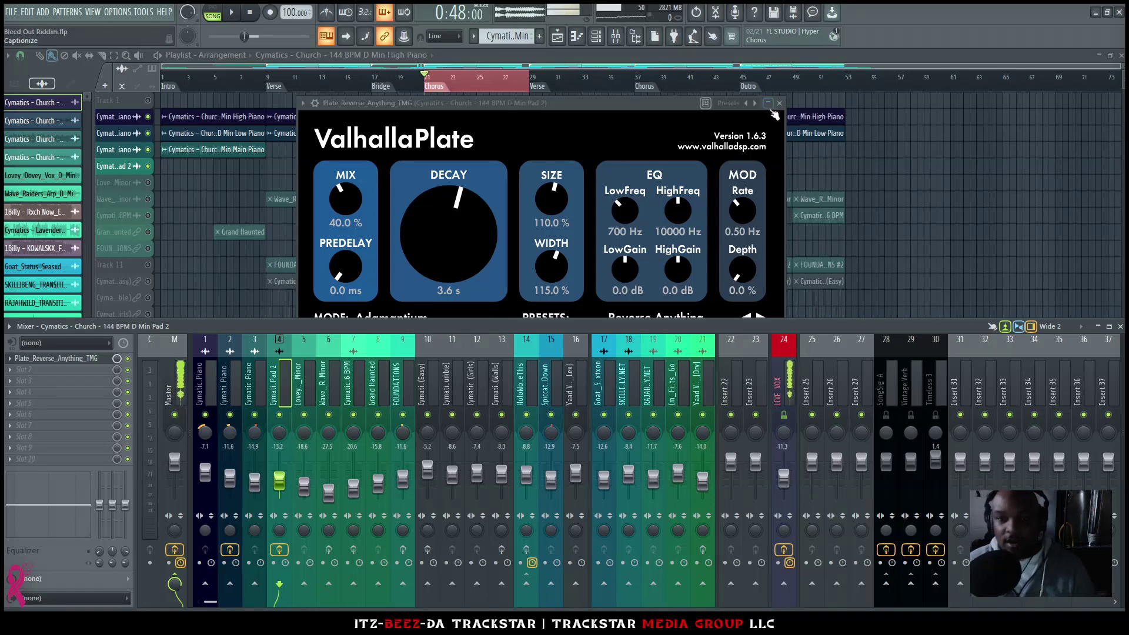
pyautogui.click(779, 103)
pyautogui.press('space')
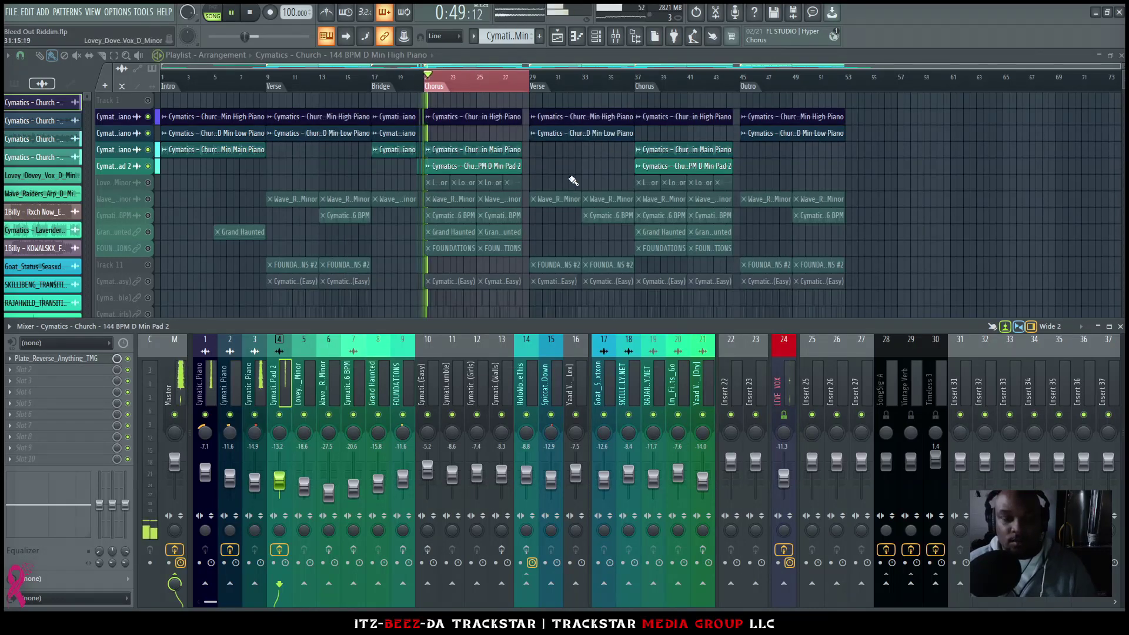
# Step: Unmute the Lovey_Dovey_Vox_D_Minor playlist track and play the chorus with its mixer channel selected
pyautogui.click(149, 183)
pyautogui.press('F9')
pyautogui.scroll(3, 509, 128)
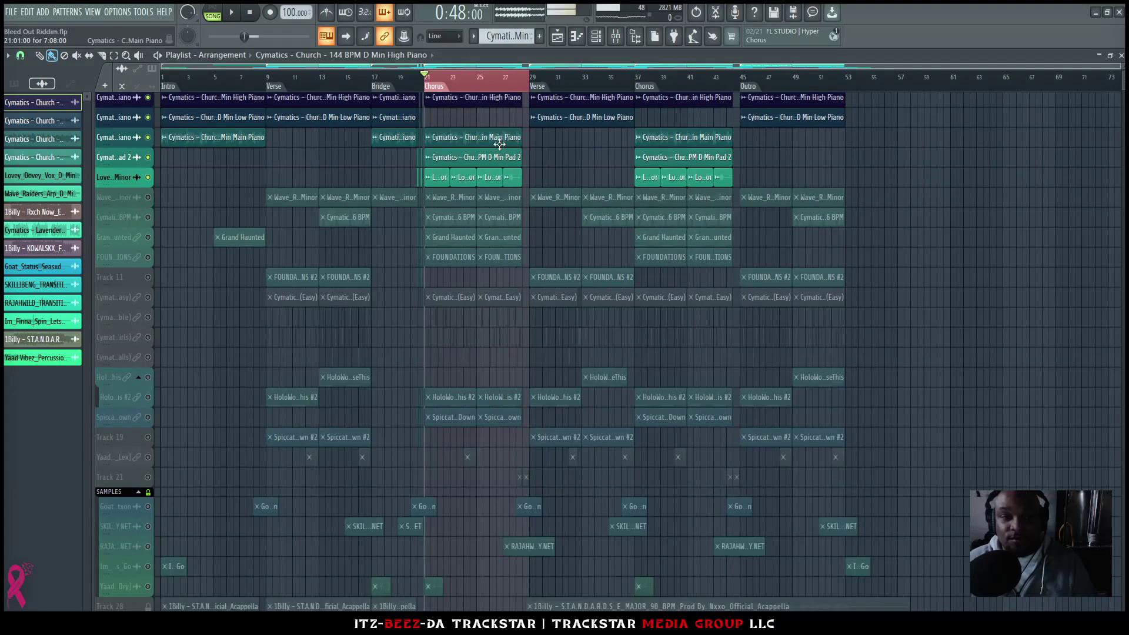
pyautogui.scroll(5, 390, 194)
pyautogui.press('space')
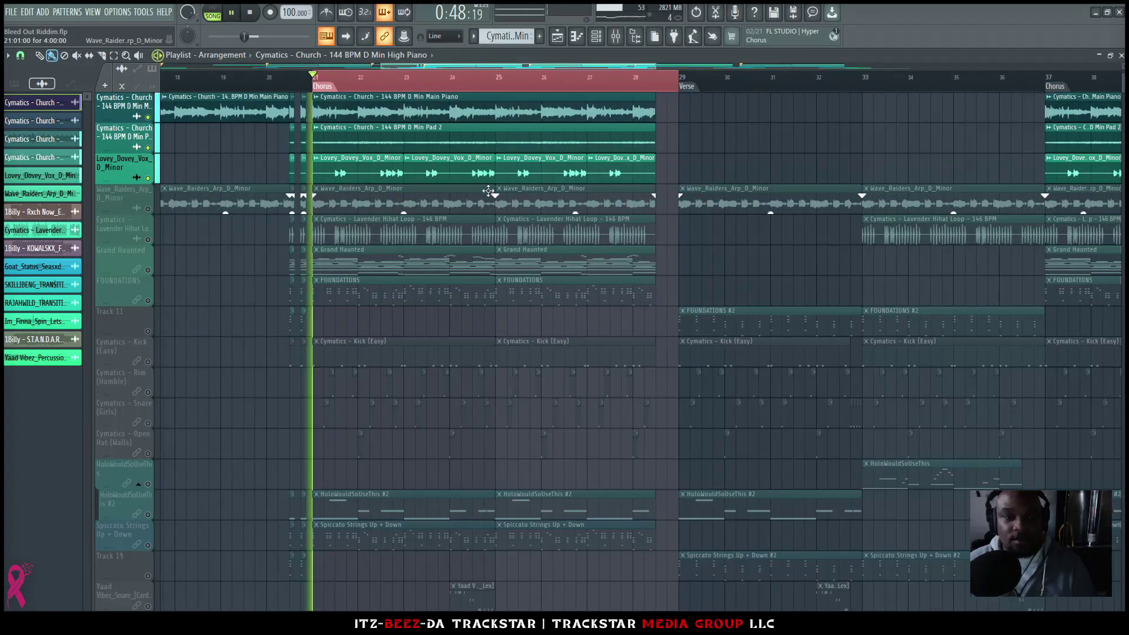
pyautogui.press('F9')
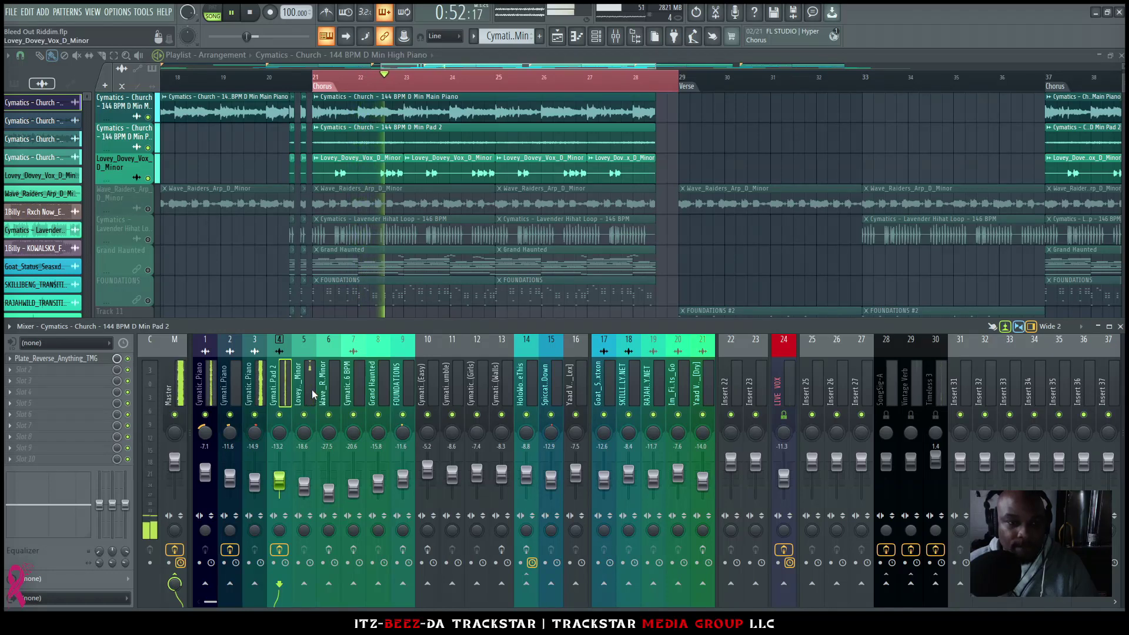
pyautogui.click(304, 418)
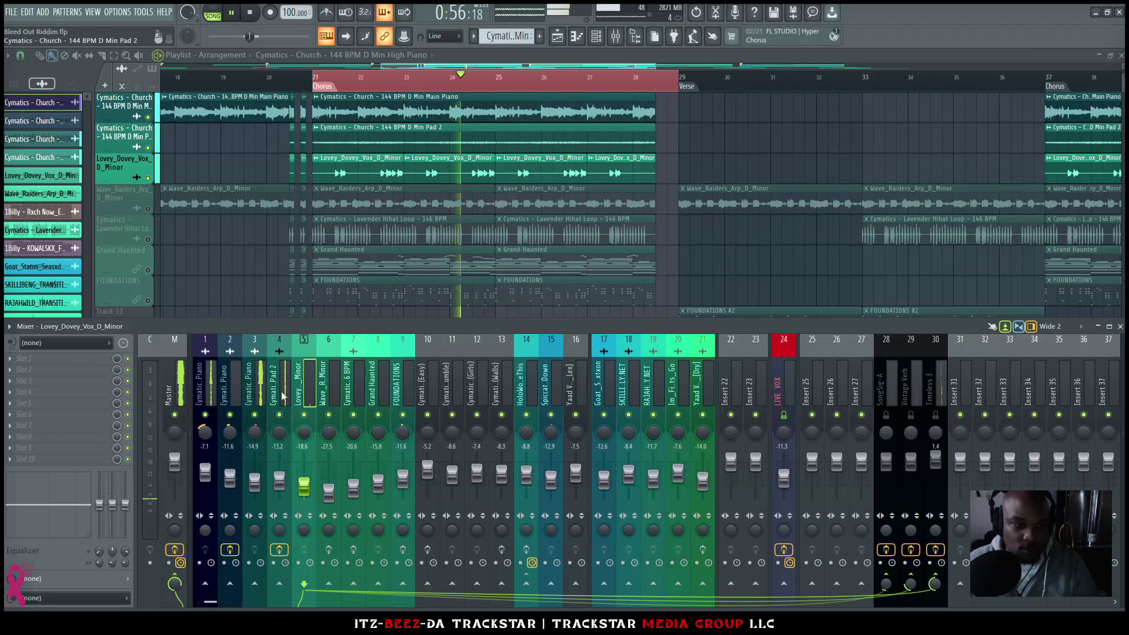
# Step: Solo the Lovey_Dovey_Vox channel and switch on send channels 28 to 30 to hear their effects on it
pyautogui.rightClick(305, 415)
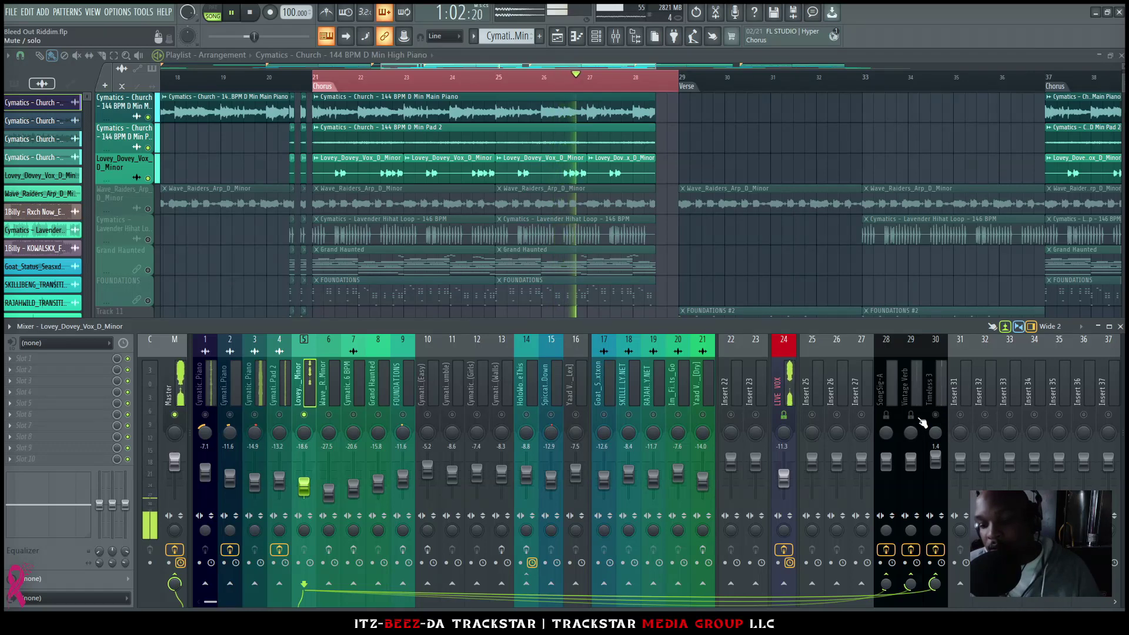
pyautogui.click(936, 416)
pyautogui.click(911, 416)
pyautogui.click(886, 416)
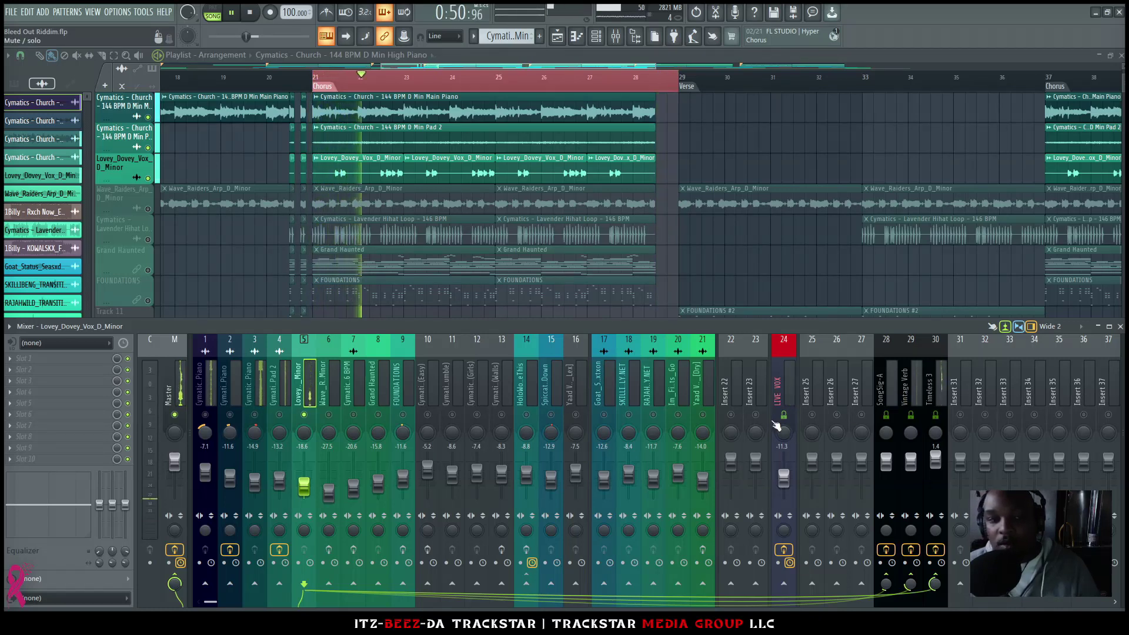
pyautogui.press('space')
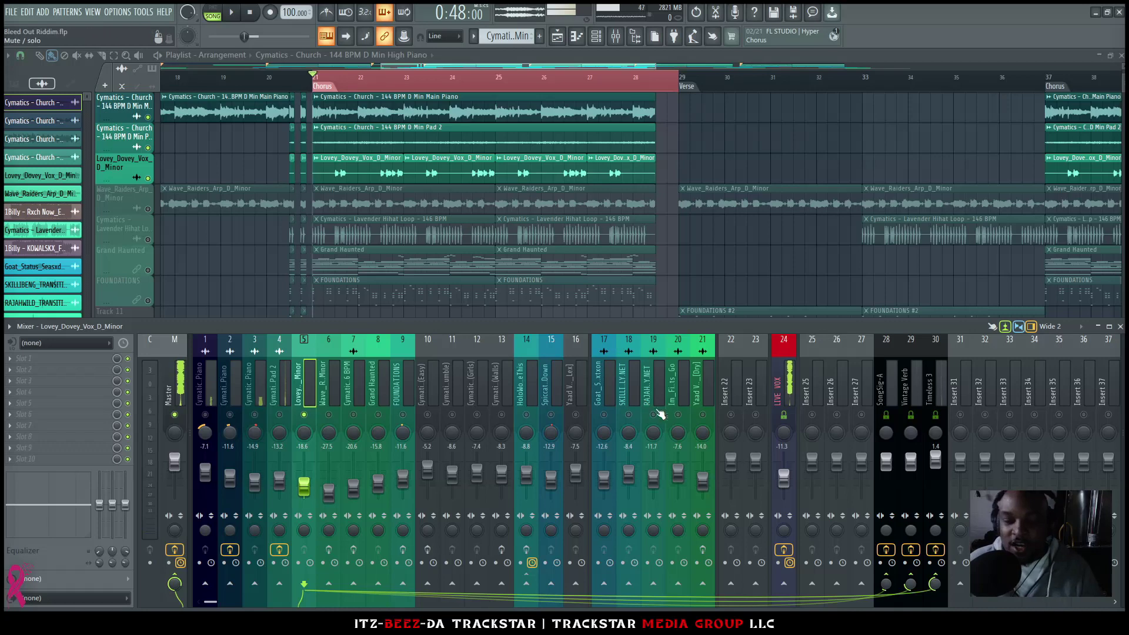
# Step: Unsolo the Lovey_Dovey_Vox channel and replay the chorus with the pianos and pad
pyautogui.click(311, 417)
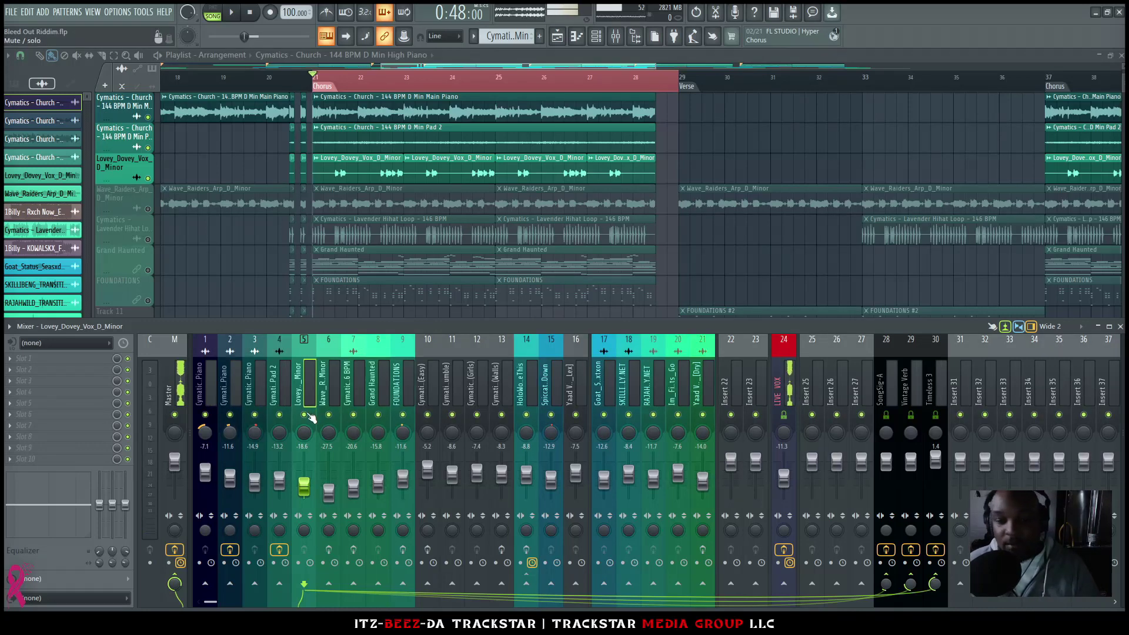
pyautogui.press('space')
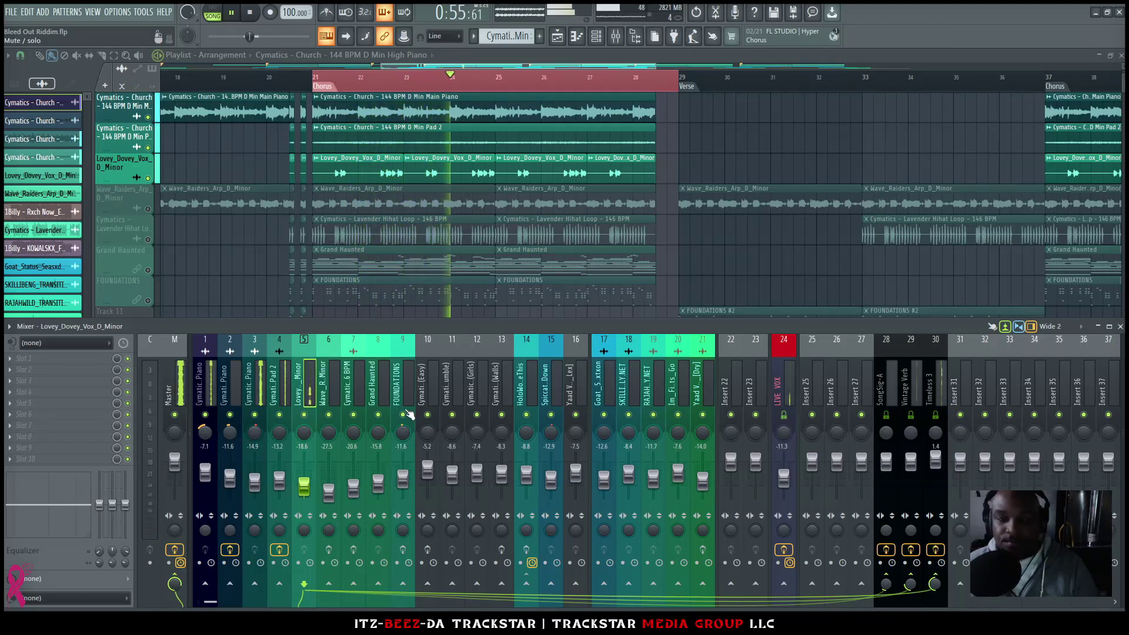
pyautogui.press('space')
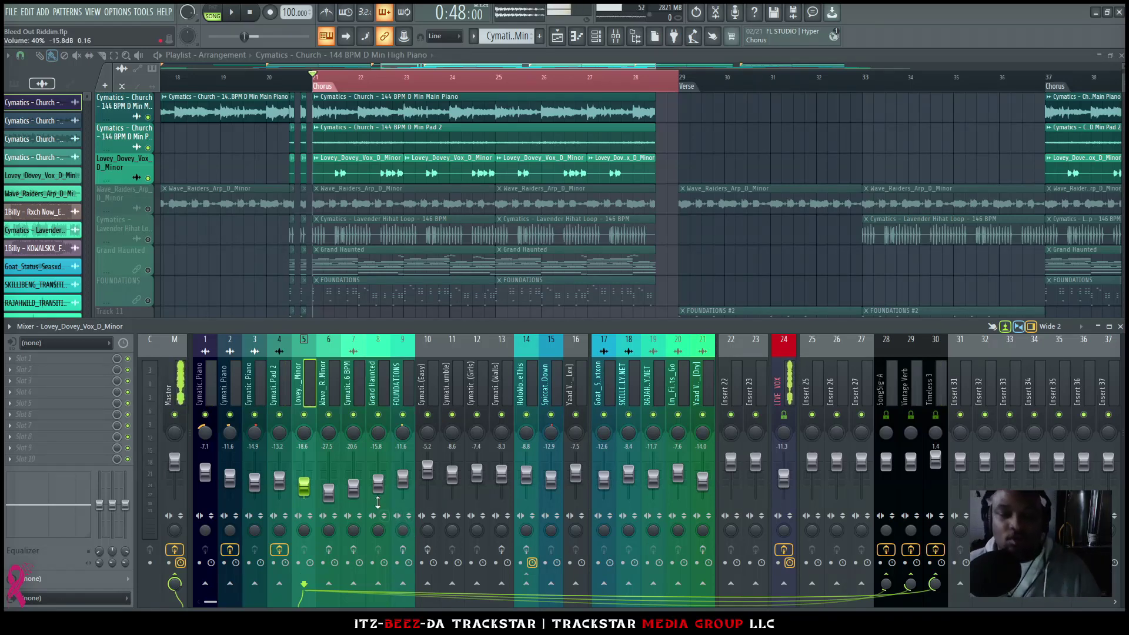
# Step: Unmute the Wave_Raiders_Arp_D_Minor playlist track and play the chorus with its mixer channel selected
pyautogui.click(149, 209)
pyautogui.press('space')
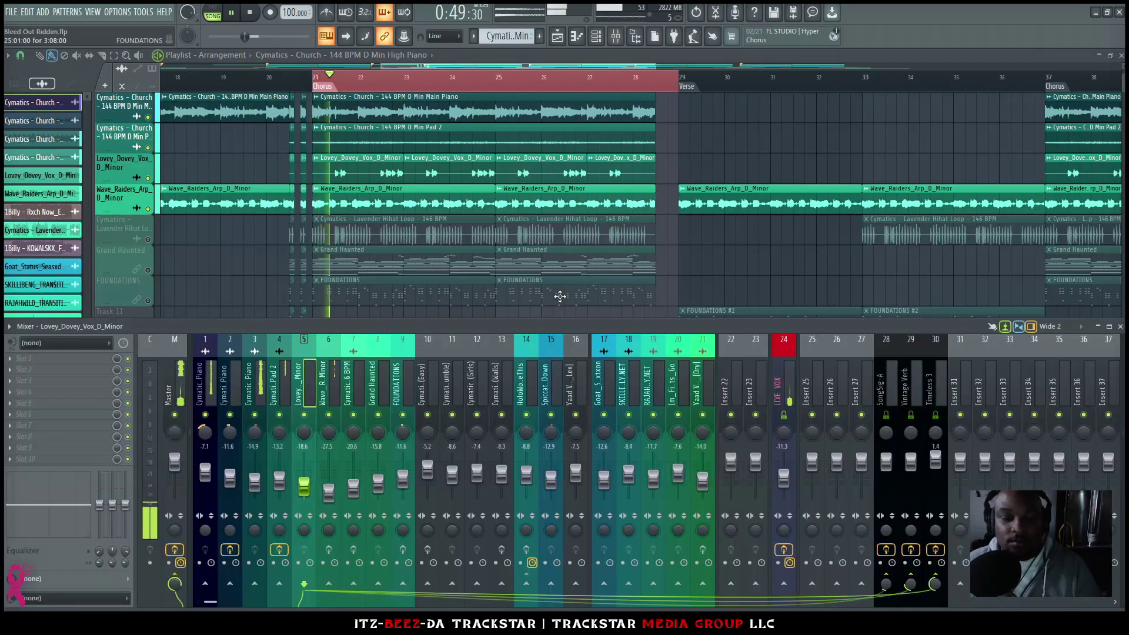
pyautogui.click(331, 388)
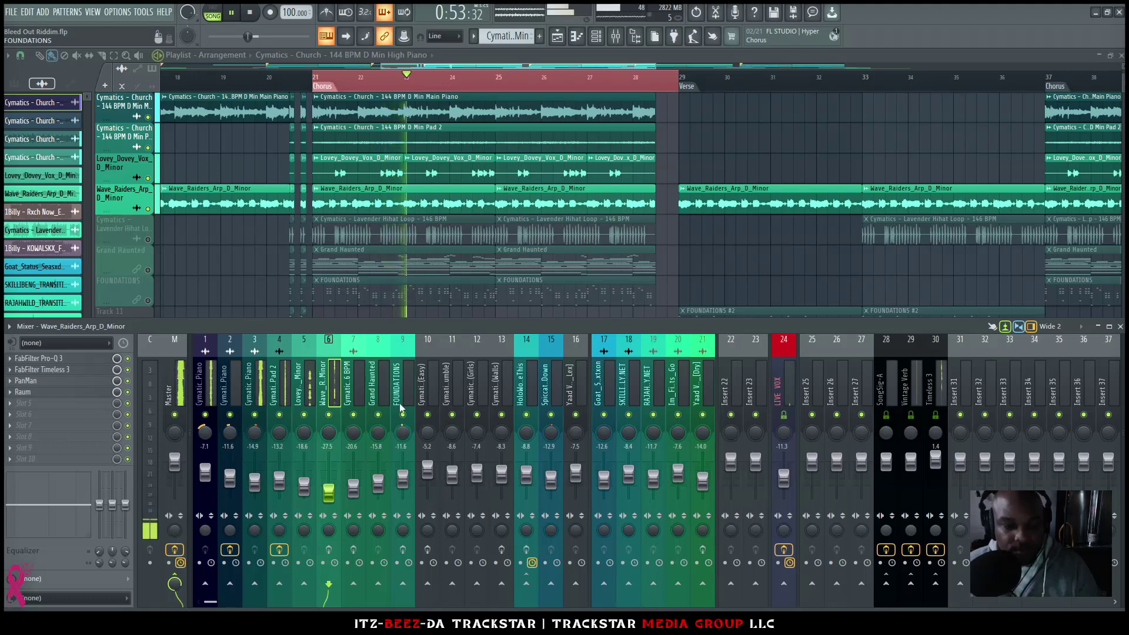
pyautogui.press('space')
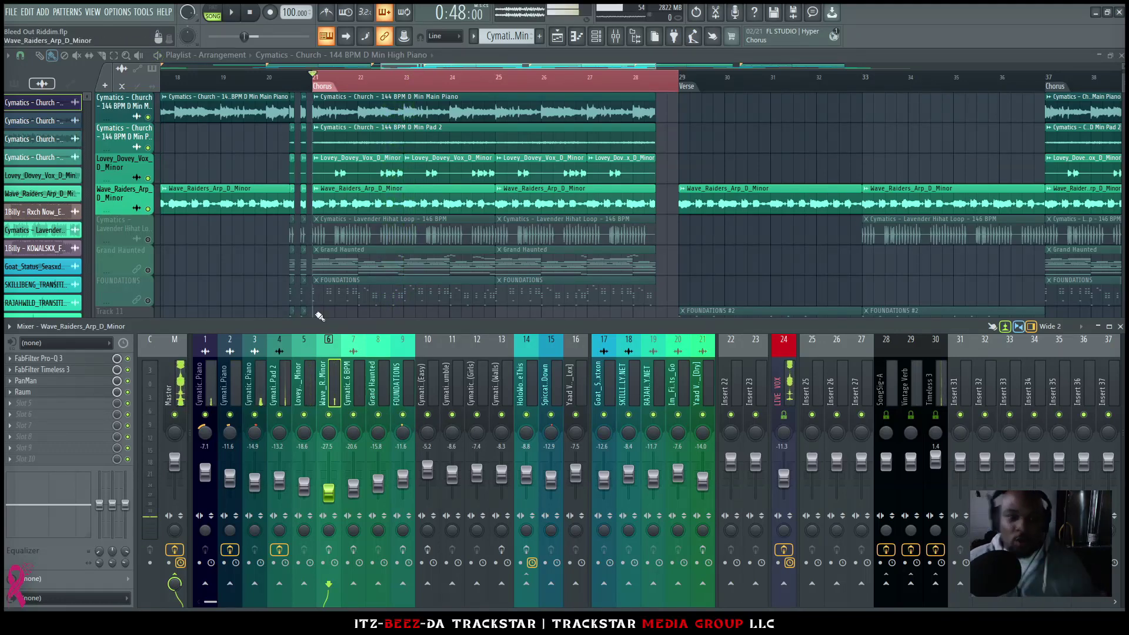
# Step: Solo the Wave_Raiders_Arp mixer channel
pyautogui.rightClick(329, 415)
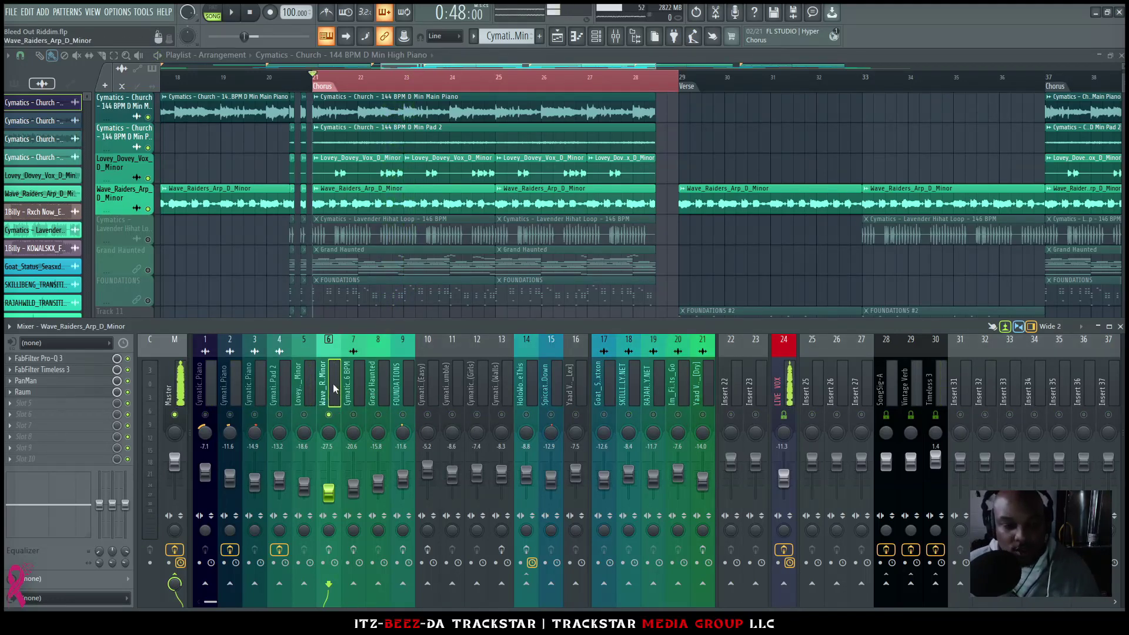
pyautogui.rightClick(343, 422)
pyautogui.moveTo(427, 334)
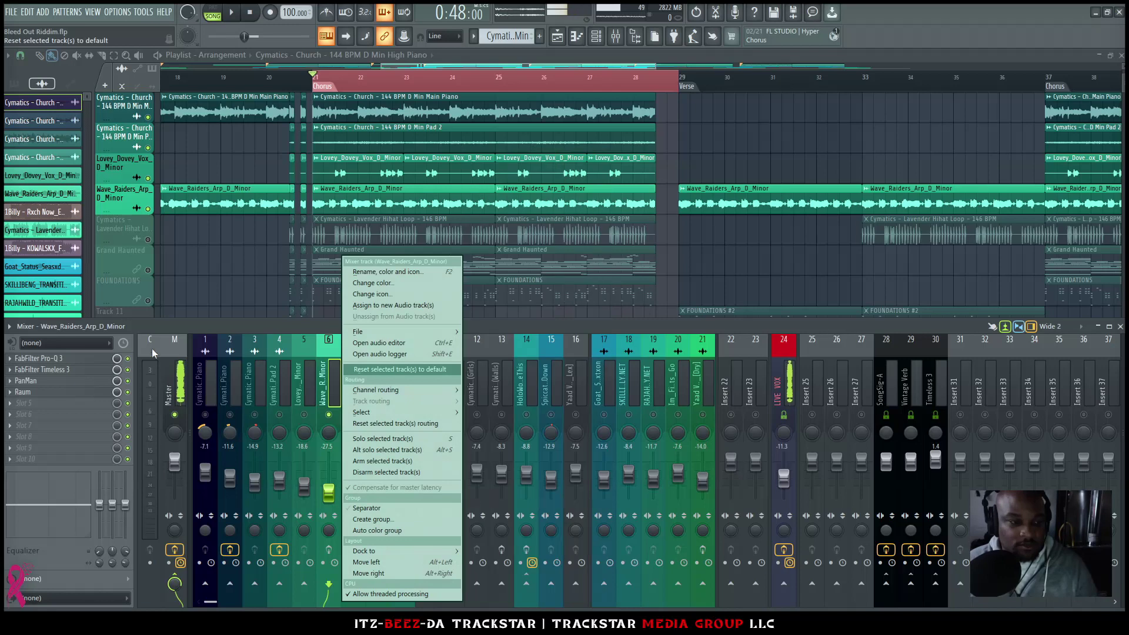
pyautogui.click(334, 382)
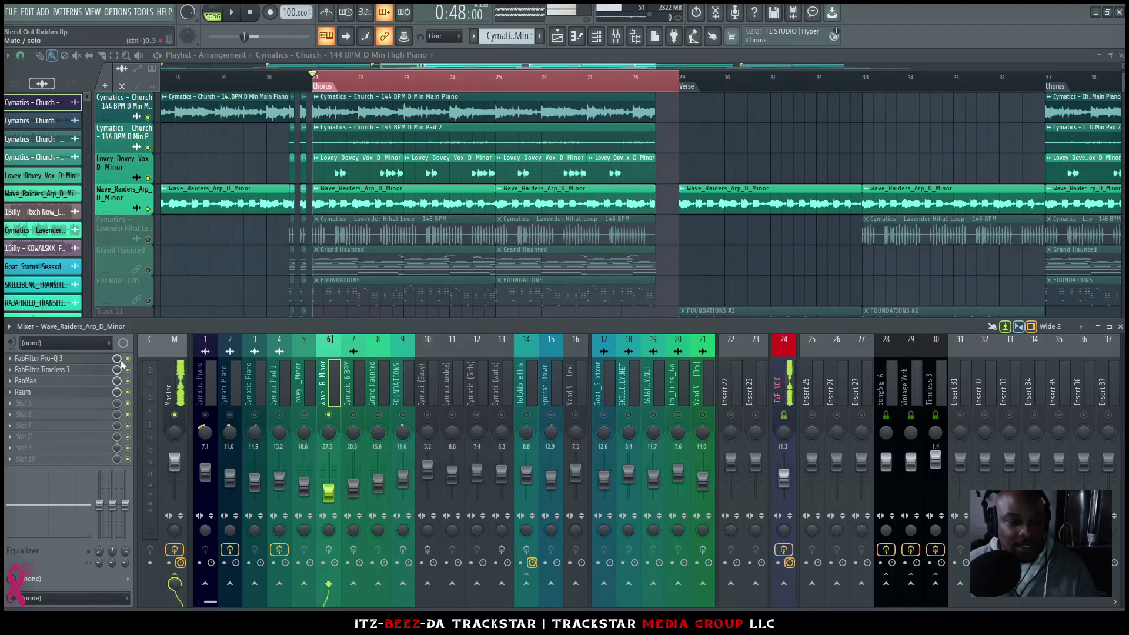
# Step: Open FabFilter Pro-Q 3 and FabFilter Timeless 3 on the Wave_Raiders_Arp channel and arrange them side by side
pyautogui.click(78, 360)
pyautogui.click(73, 369)
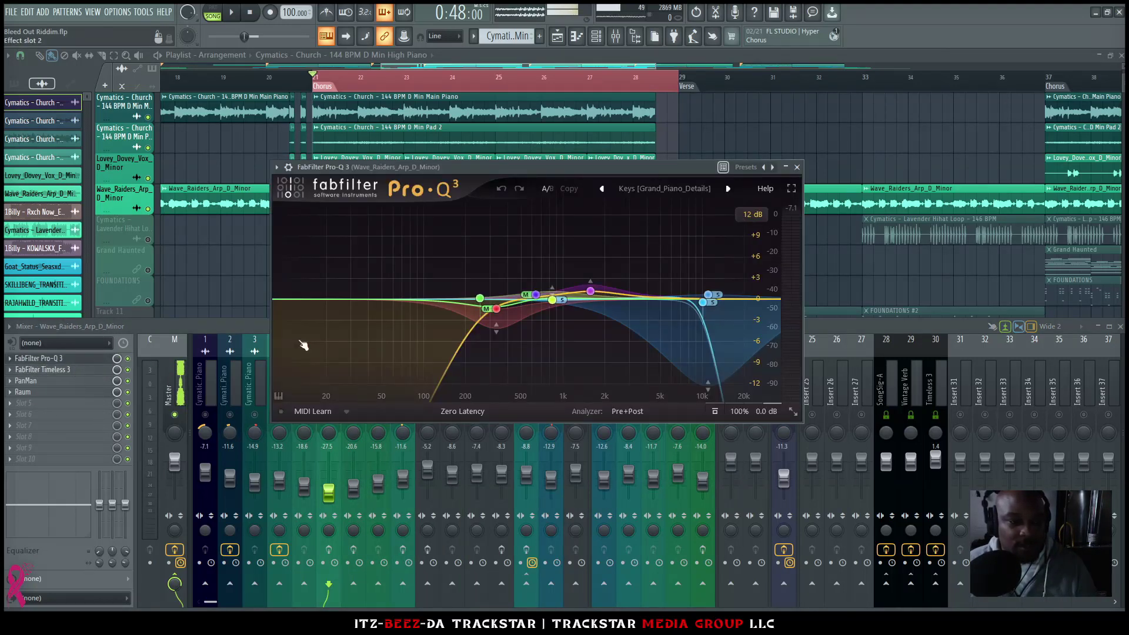
pyautogui.moveTo(701, 174); pyautogui.dragTo(466, 55)
pyautogui.moveTo(584, 98); pyautogui.dragTo(1043, 53)
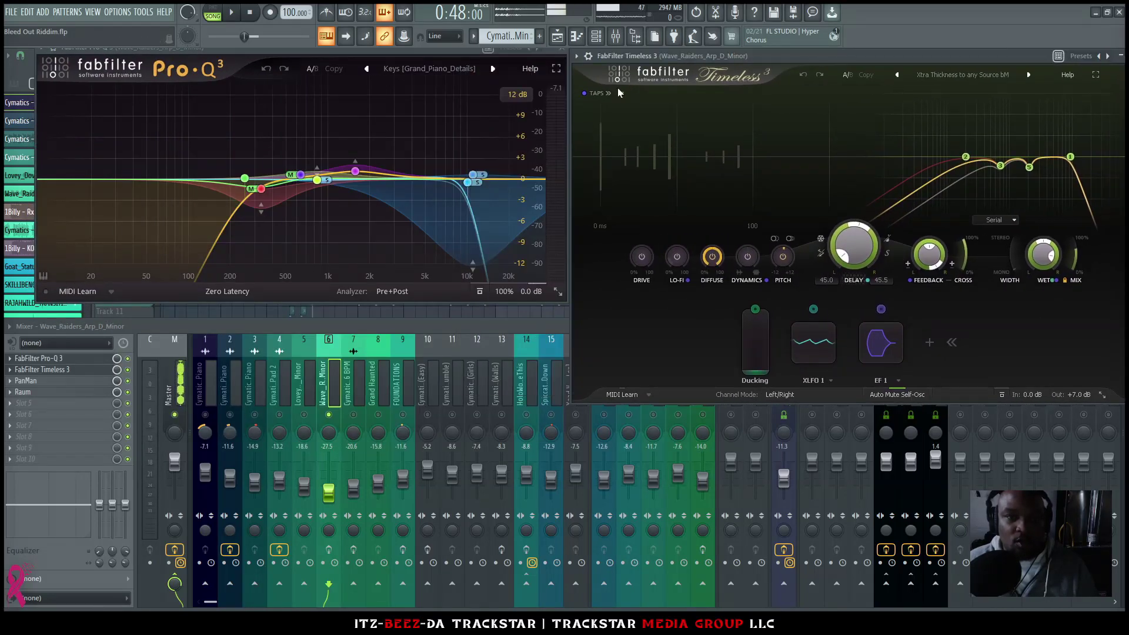
pyautogui.moveTo(464, 52); pyautogui.dragTo(463, 57)
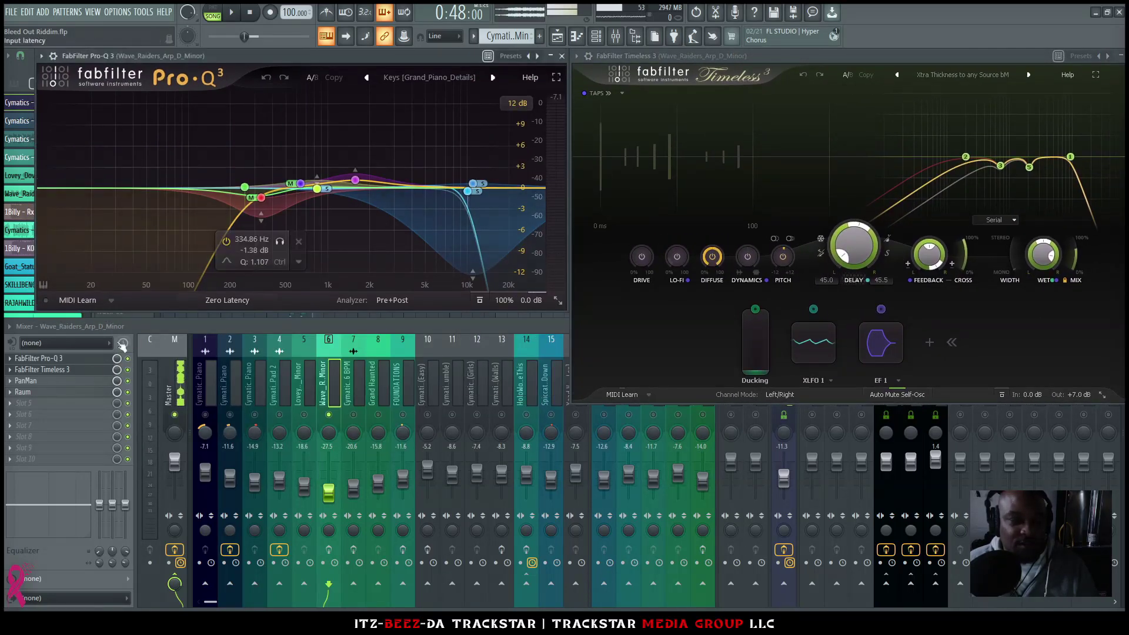
# Step: Open the arp channel's PanMan and Raum below the other plugins, and hide the mixer to view all four
pyautogui.click(63, 386)
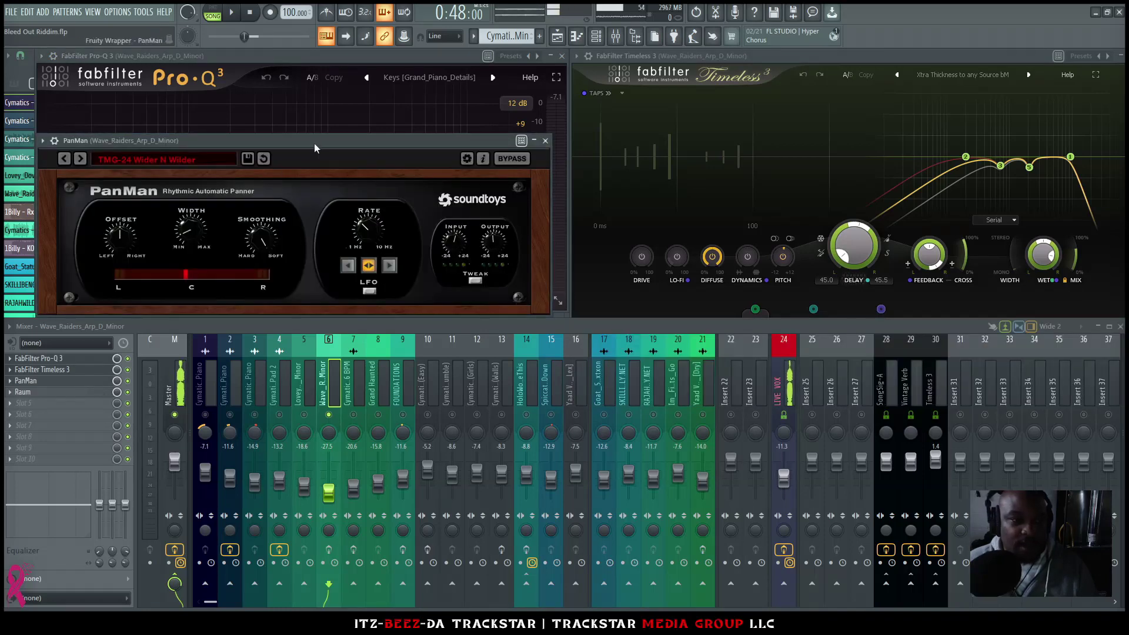
pyautogui.moveTo(335, 134); pyautogui.dragTo(335, 324)
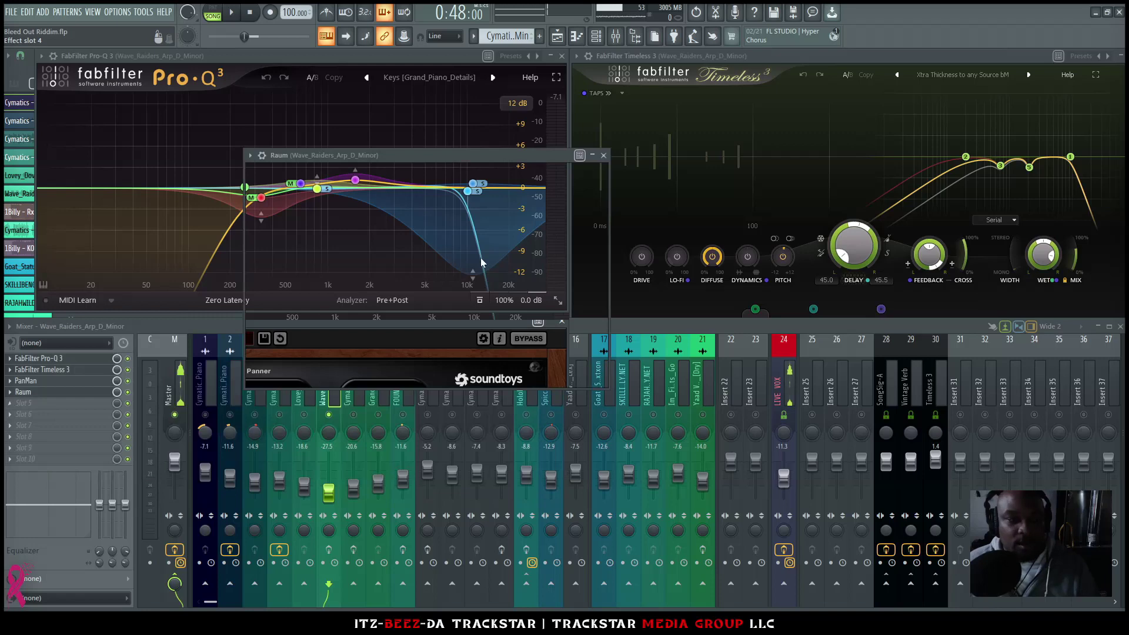
pyautogui.moveTo(468, 154); pyautogui.dragTo(794, 327)
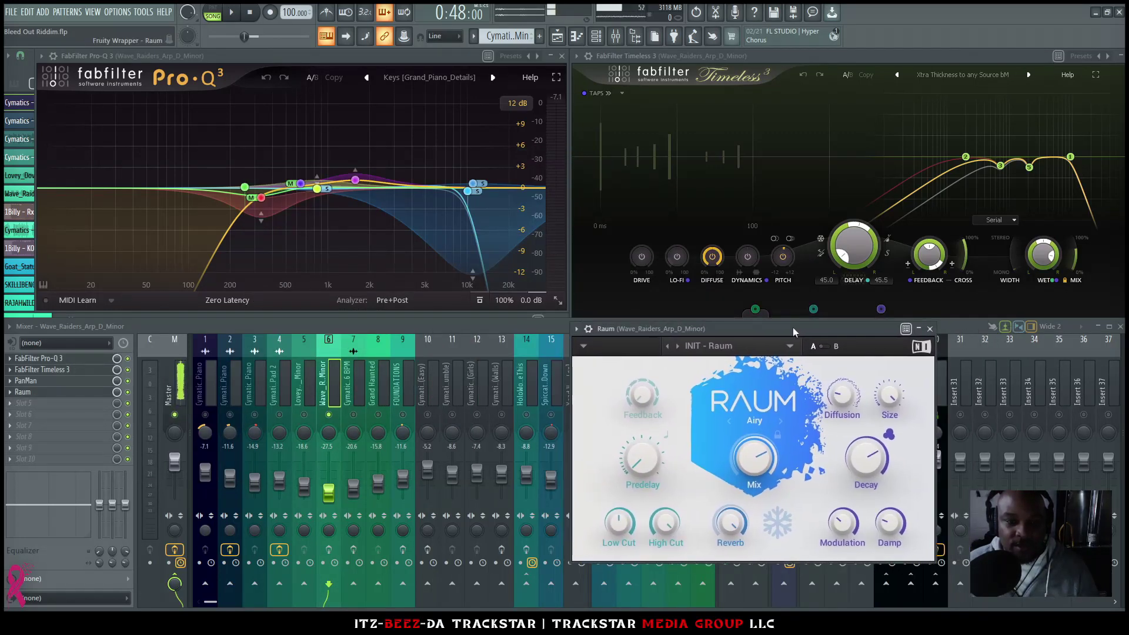
pyautogui.click(1120, 327)
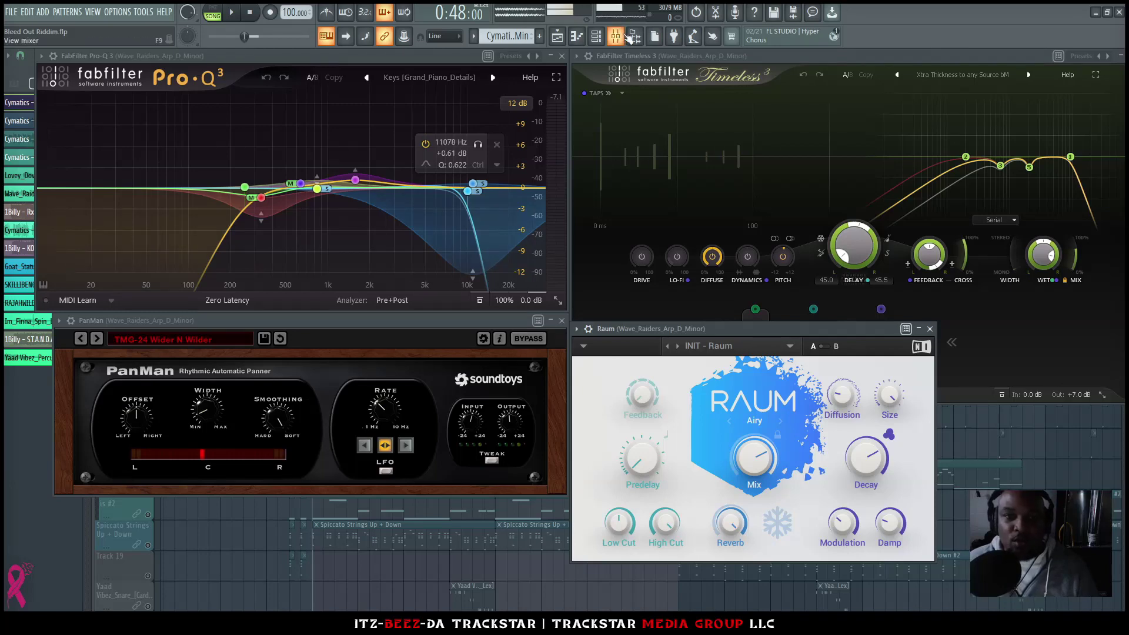
# Step: Enable FabFilter Pro-Q 3 on the Wave_Raiders_Arp mixer channel with playback stopped, and bring its window back up
pyautogui.click(617, 36)
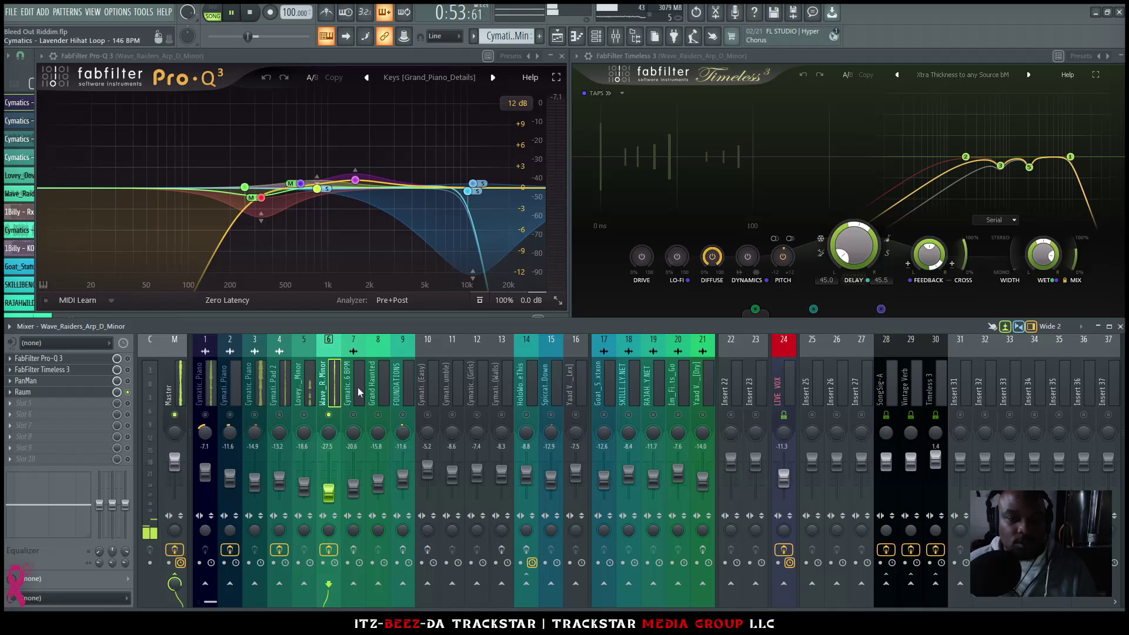
pyautogui.press('space')
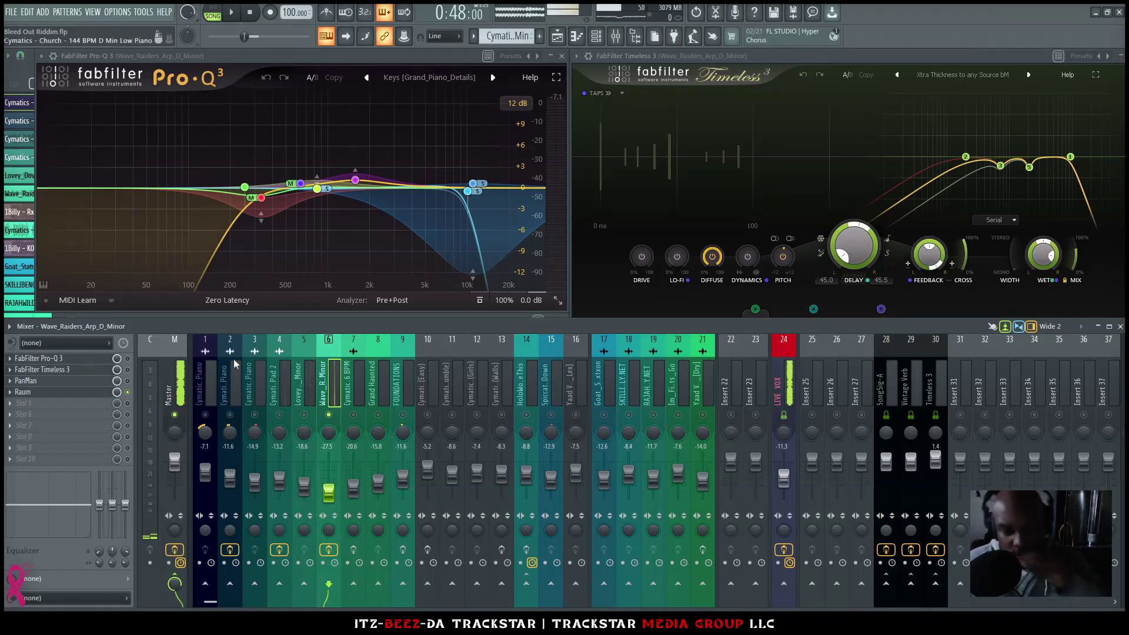
pyautogui.click(106, 360)
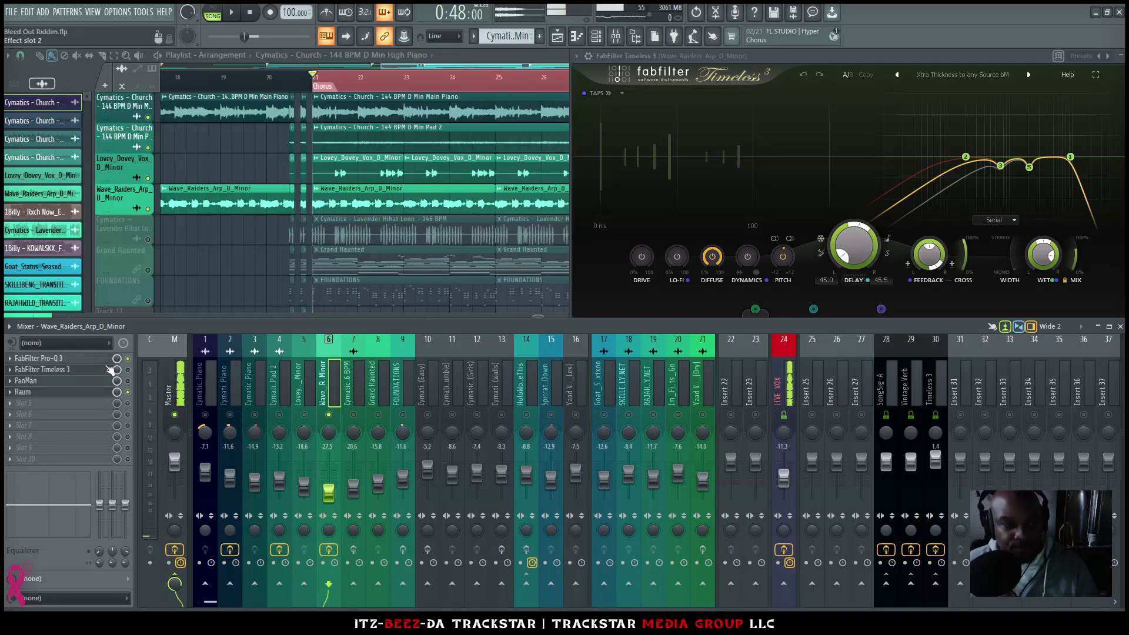
pyautogui.click(103, 360)
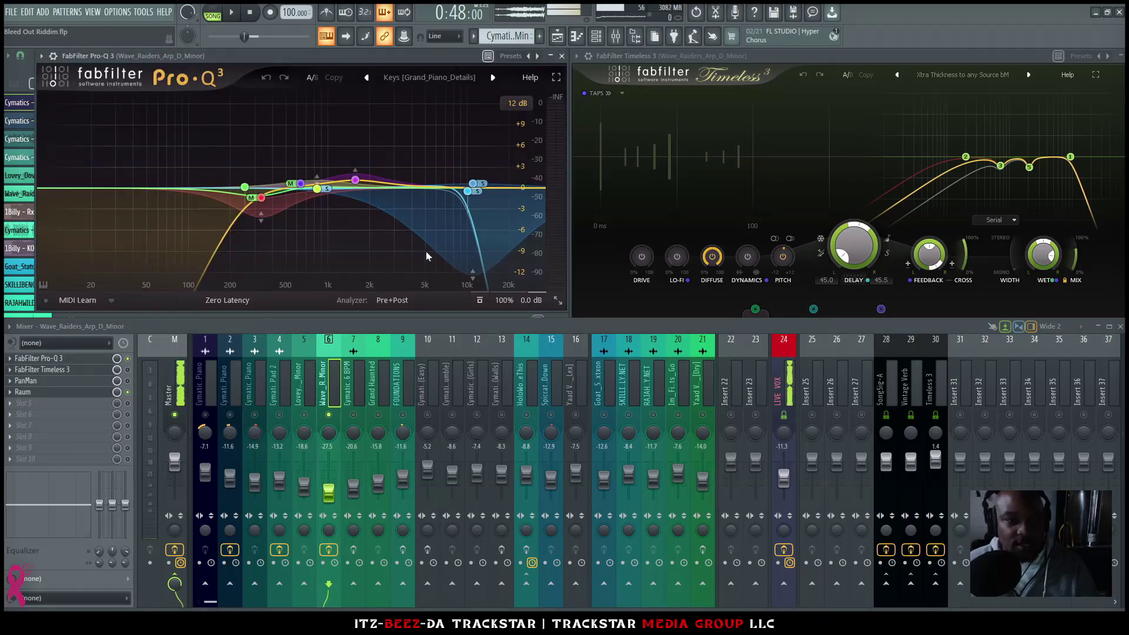
# Step: Toggle the Pro-Q 3 bands around 10–11 kHz off and back on, and play the arp through the EQ
pyautogui.moveTo(470, 202)
pyautogui.doubleClick(470, 194)
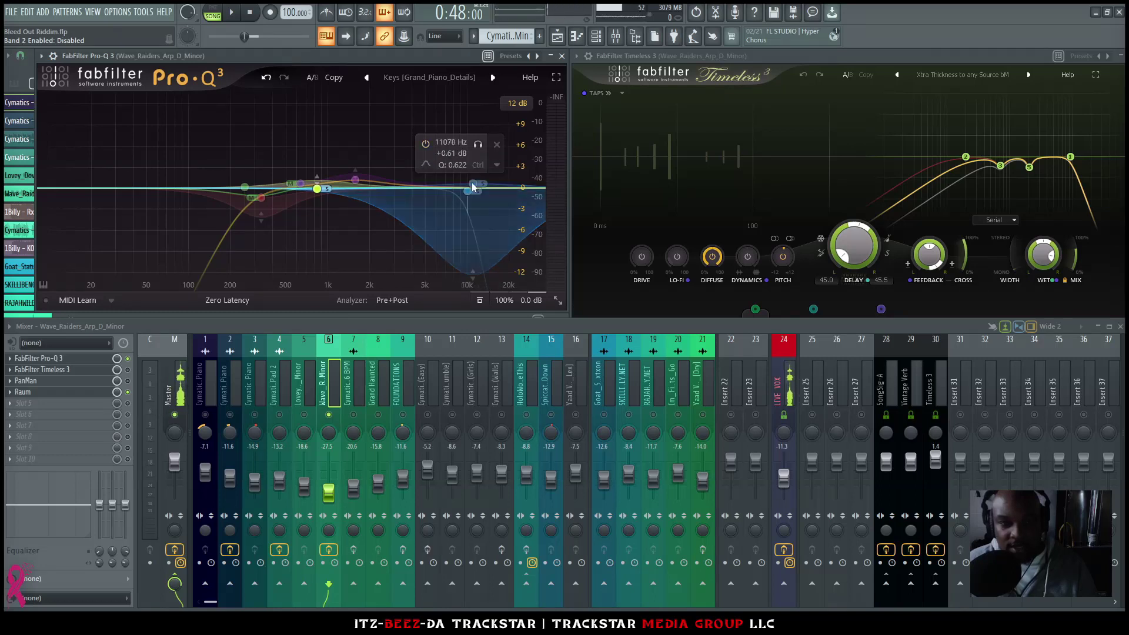
pyautogui.doubleClick(470, 192)
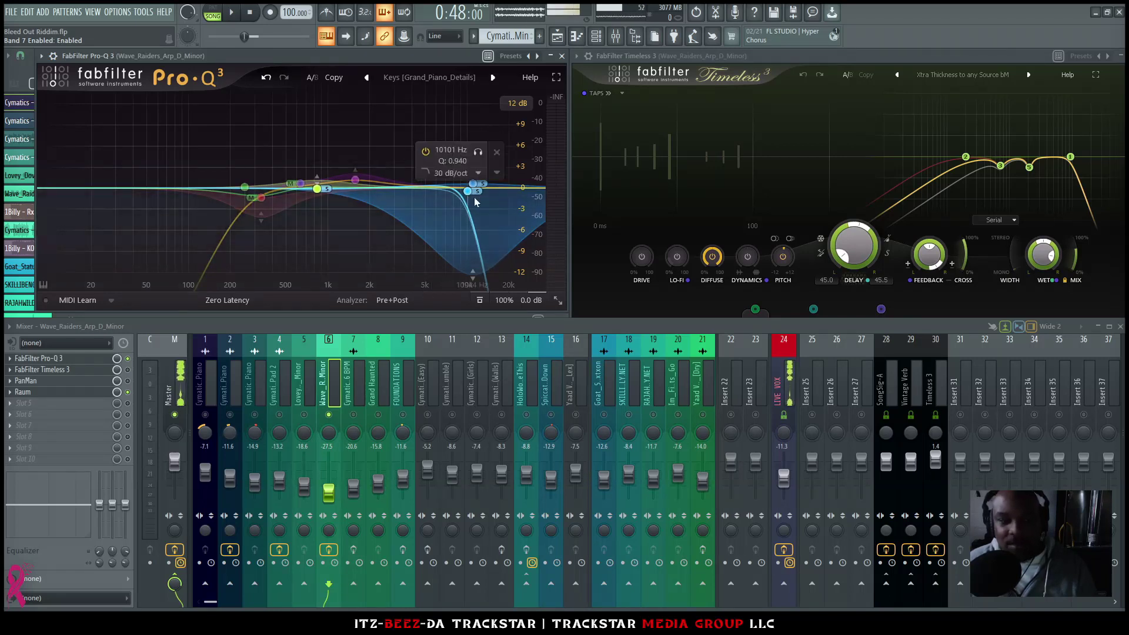
pyautogui.press('space')
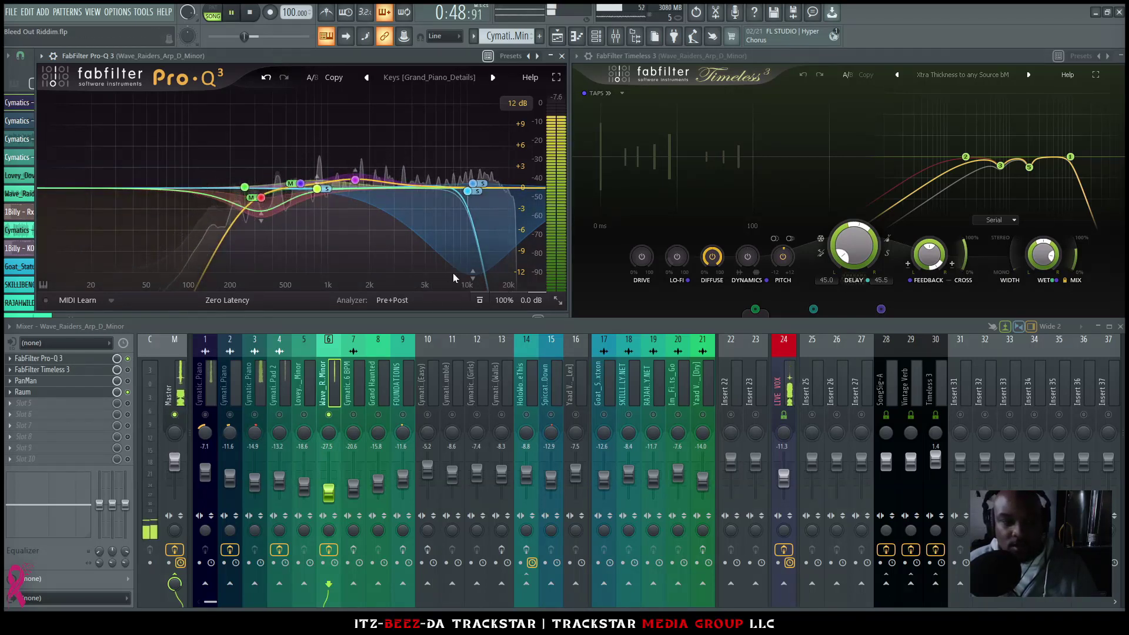
pyautogui.doubleClick(469, 193)
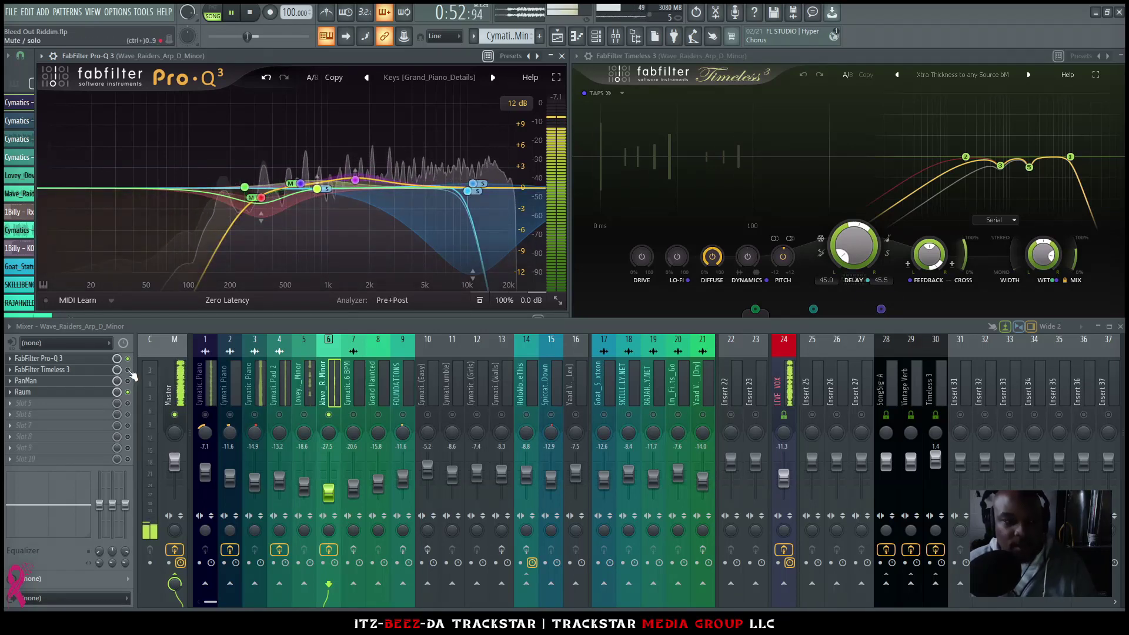
# Step: Enable FabFilter Timeless 3 and PanMan on the arp channel during playback, and watch PanMan's window before stopping
pyautogui.click(929, 59)
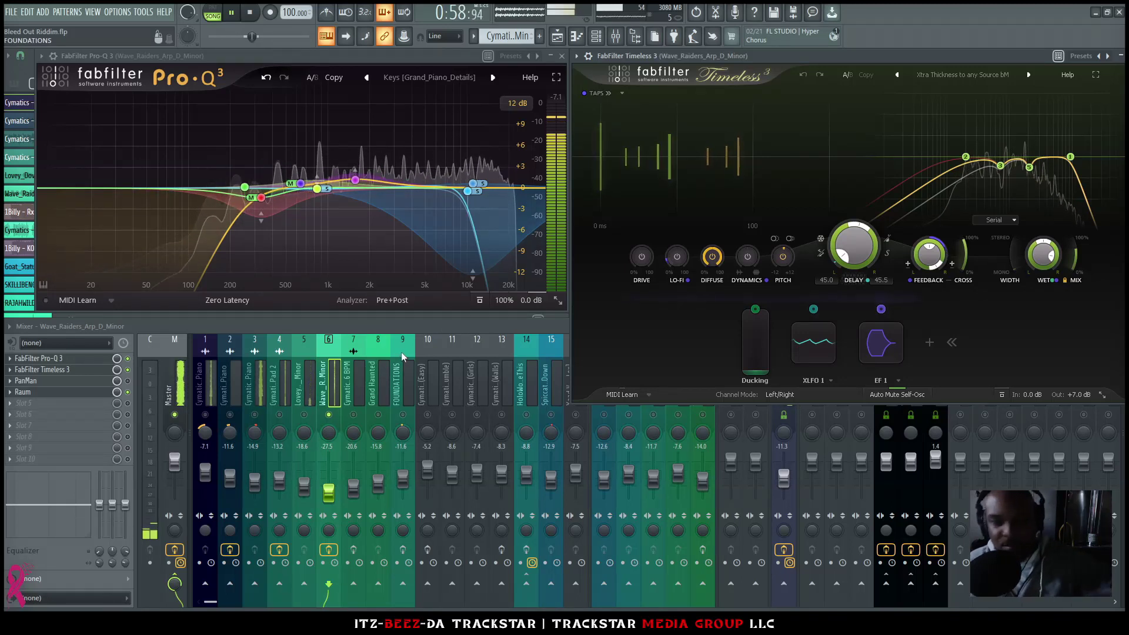
pyautogui.click(135, 387)
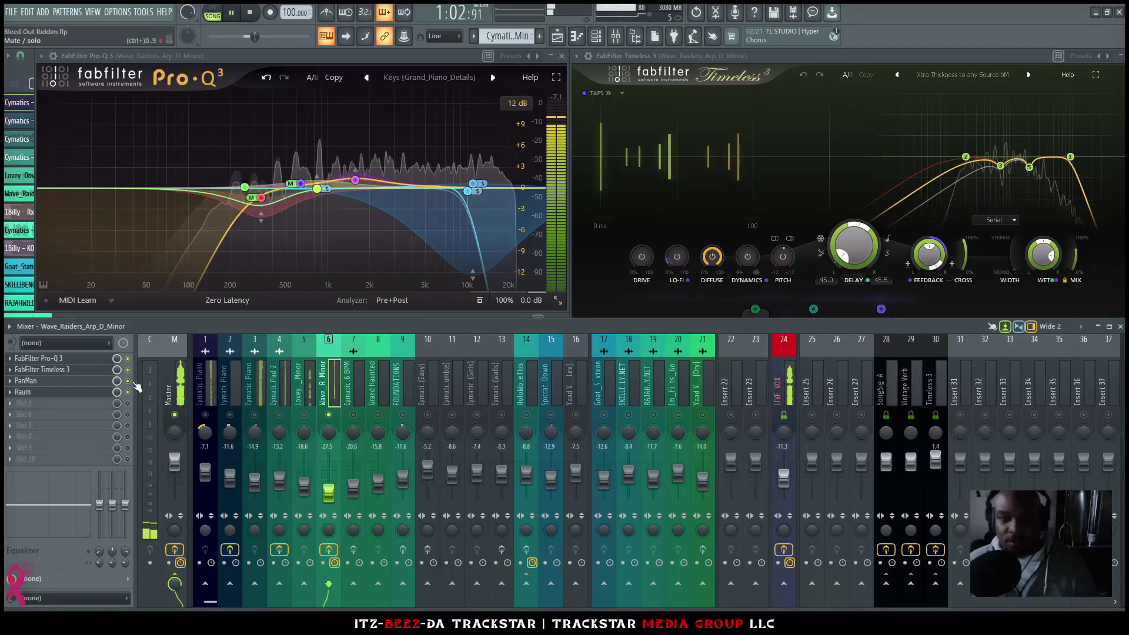
pyautogui.click(67, 380)
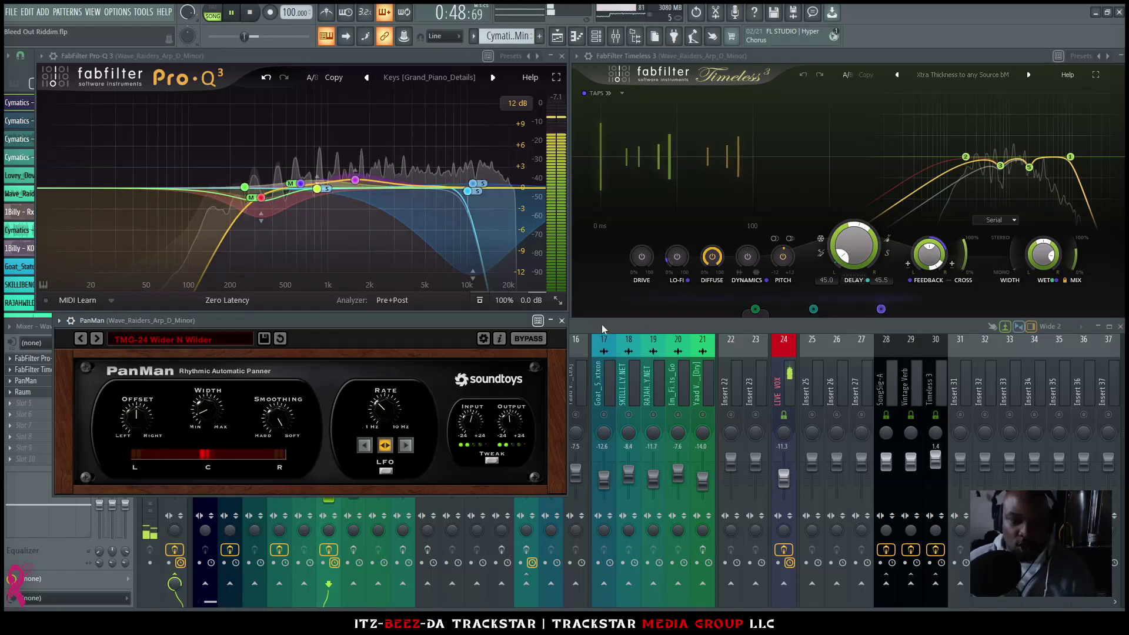
pyautogui.click(602, 323)
pyautogui.press('space')
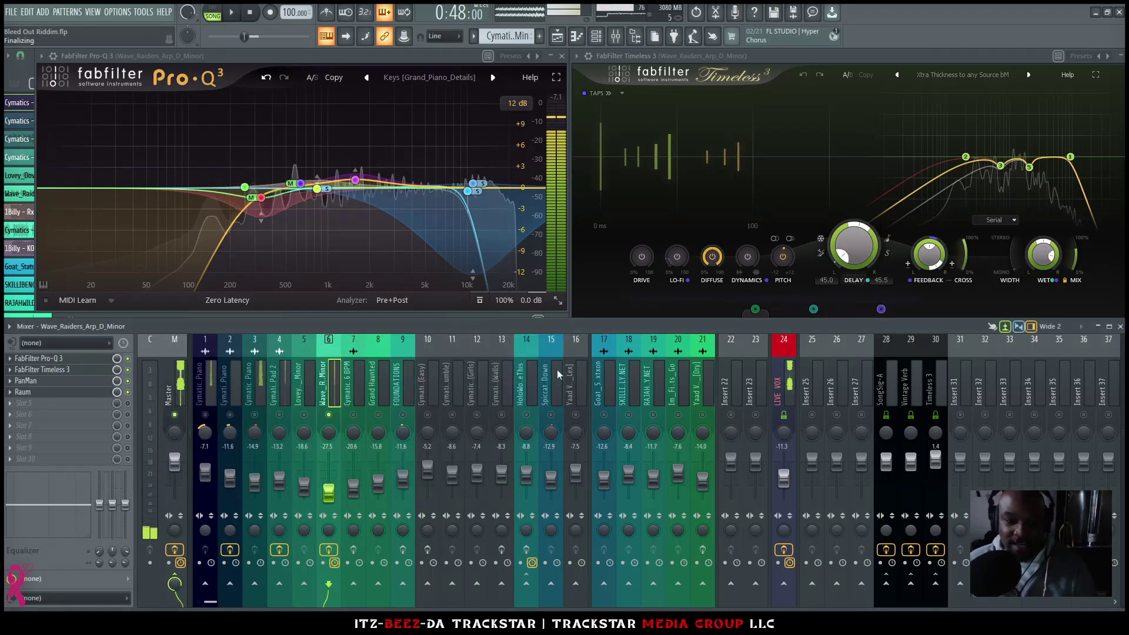
# Step: Unsolo the Wave_Raiders_Arp channel, play the chorus with all channels, and close the Pro-Q 3 window
pyautogui.rightClick(330, 415)
pyautogui.press('space')
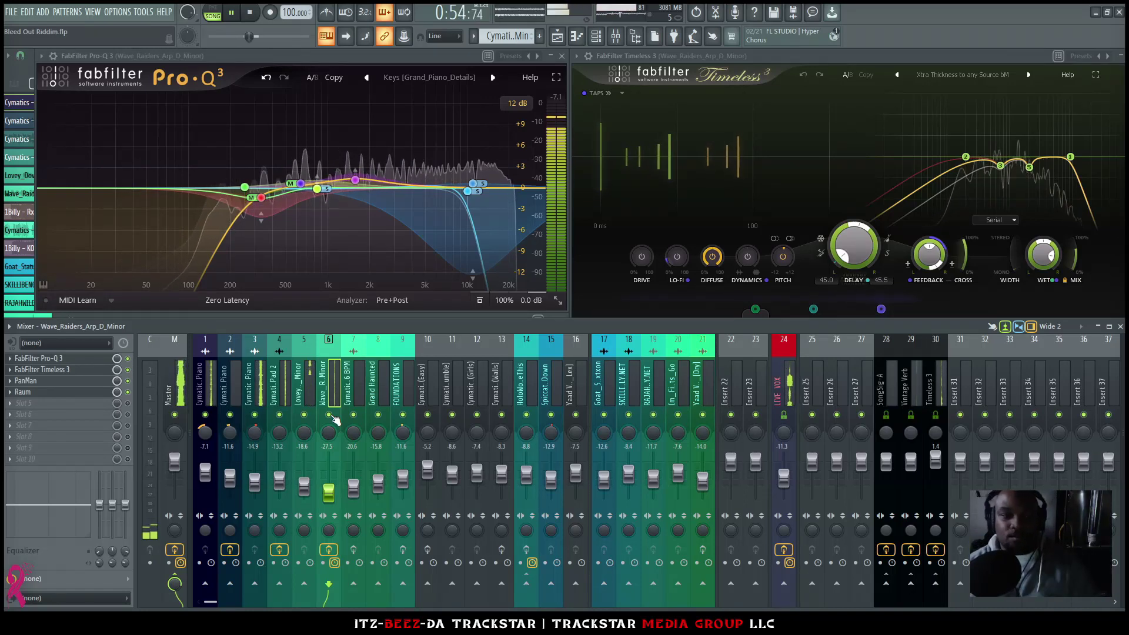
pyautogui.click(562, 56)
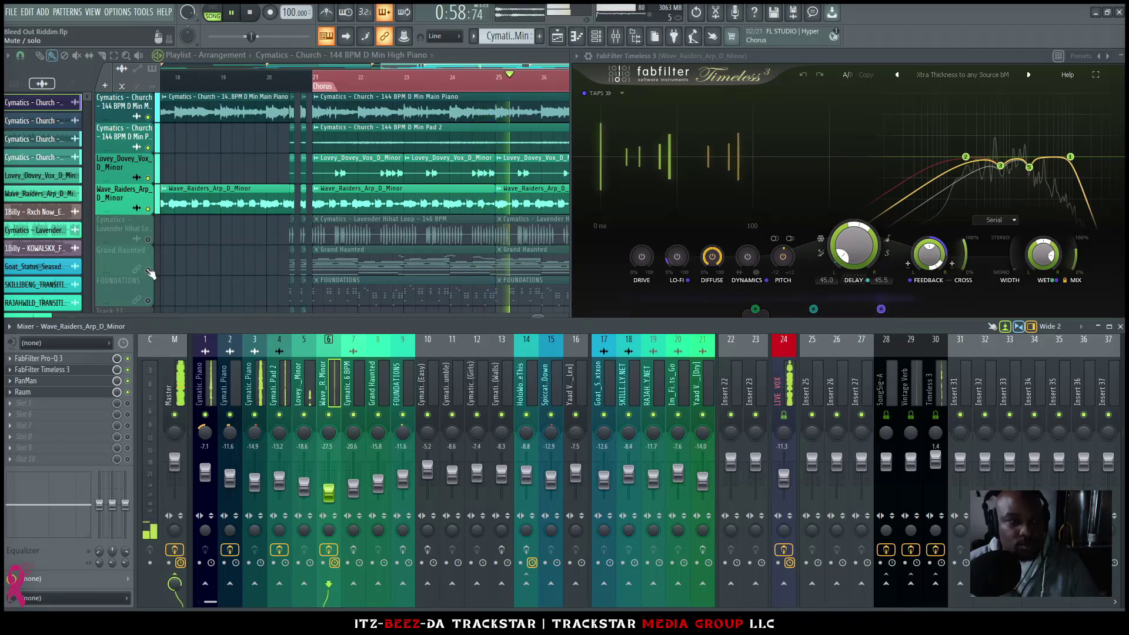
# Step: Unmute the Cymatics Lavender Hihat Loop playlist track and play the chorus with its mixer channel selected
pyautogui.click(268, 271)
pyautogui.click(148, 270)
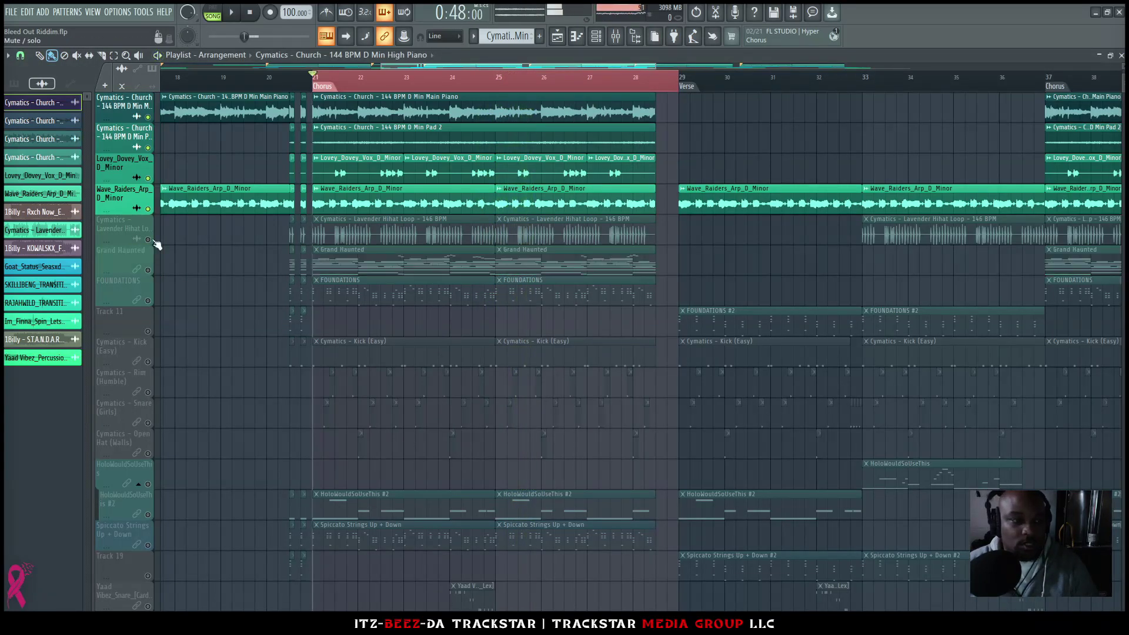
pyautogui.click(147, 239)
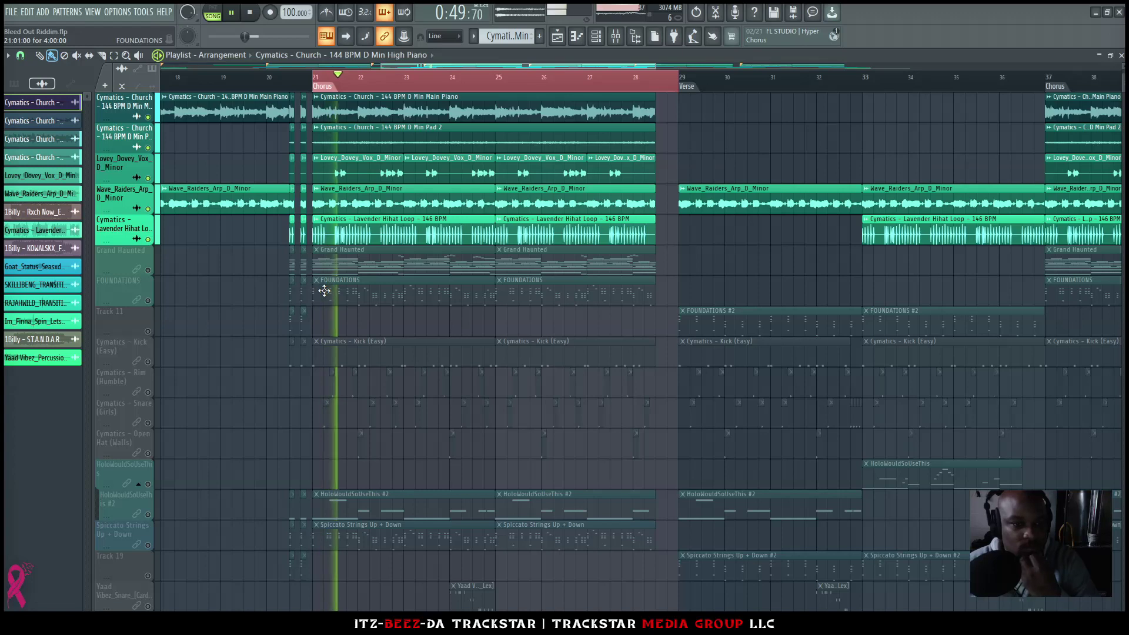
pyautogui.click(616, 36)
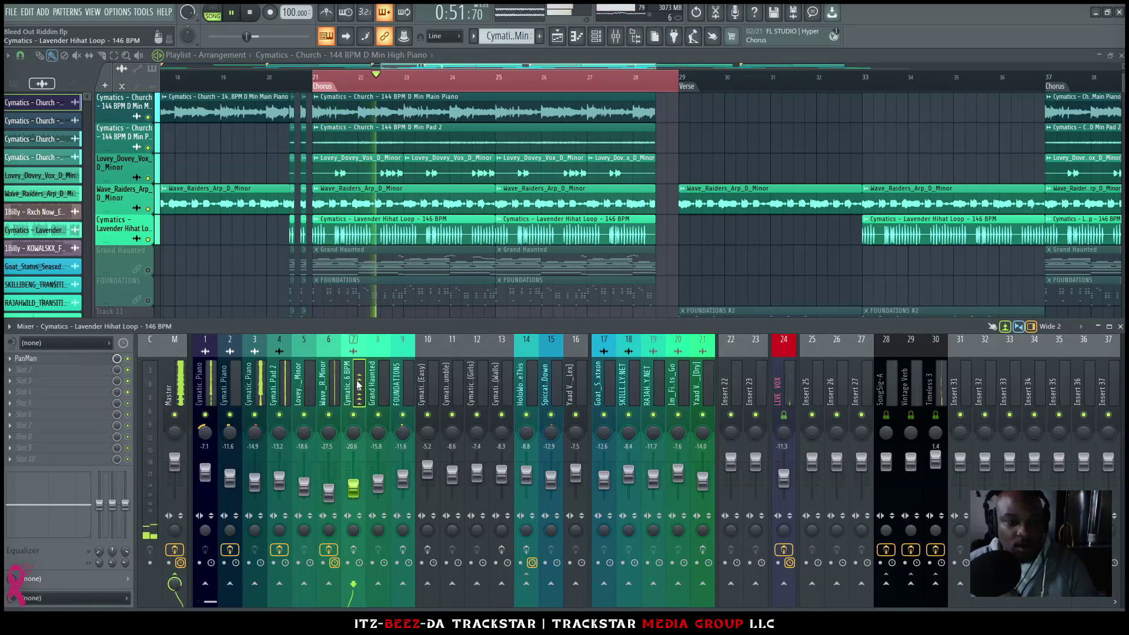
pyautogui.press('space')
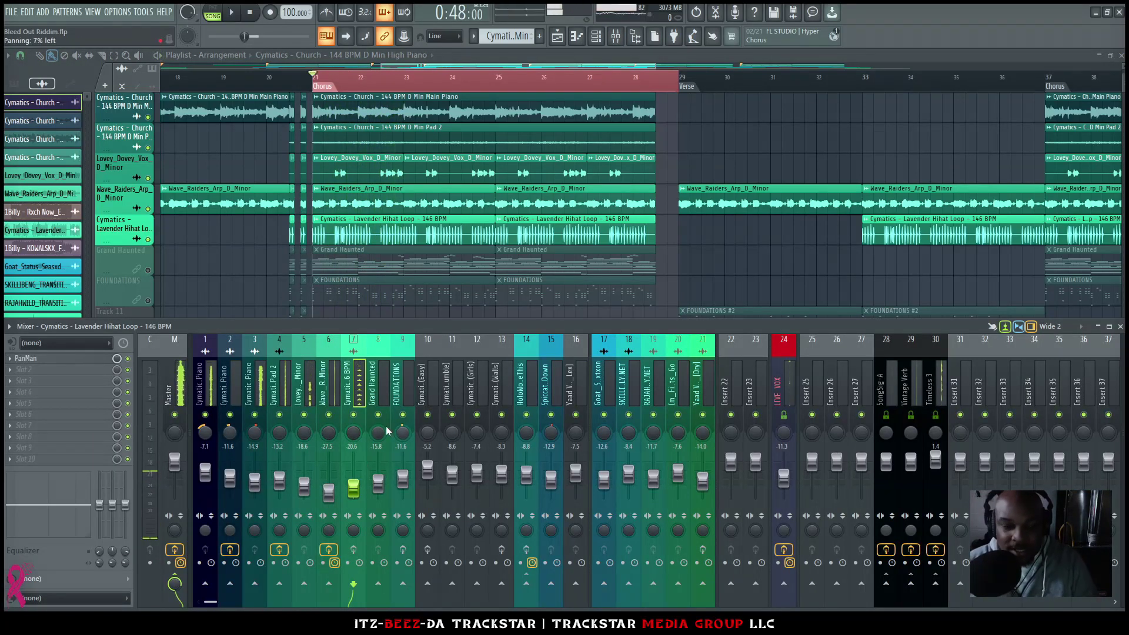
# Step: Solo the Lavender Hihat Loop channel and open its PanMan, placing the window clear of the muted tracks
pyautogui.rightClick(354, 414)
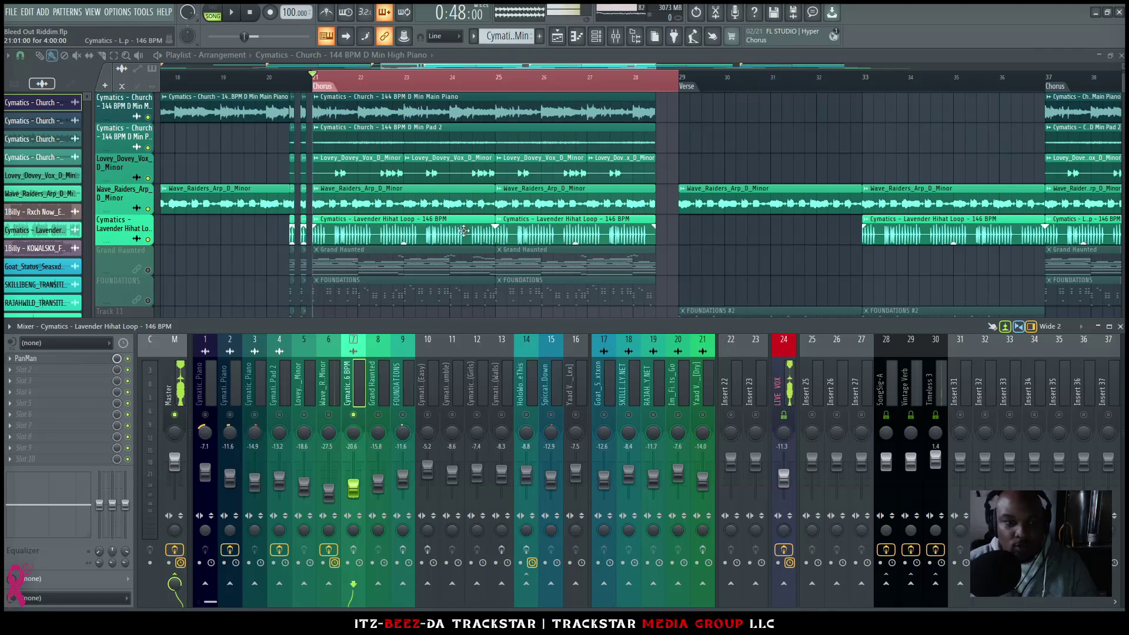
pyautogui.click(78, 361)
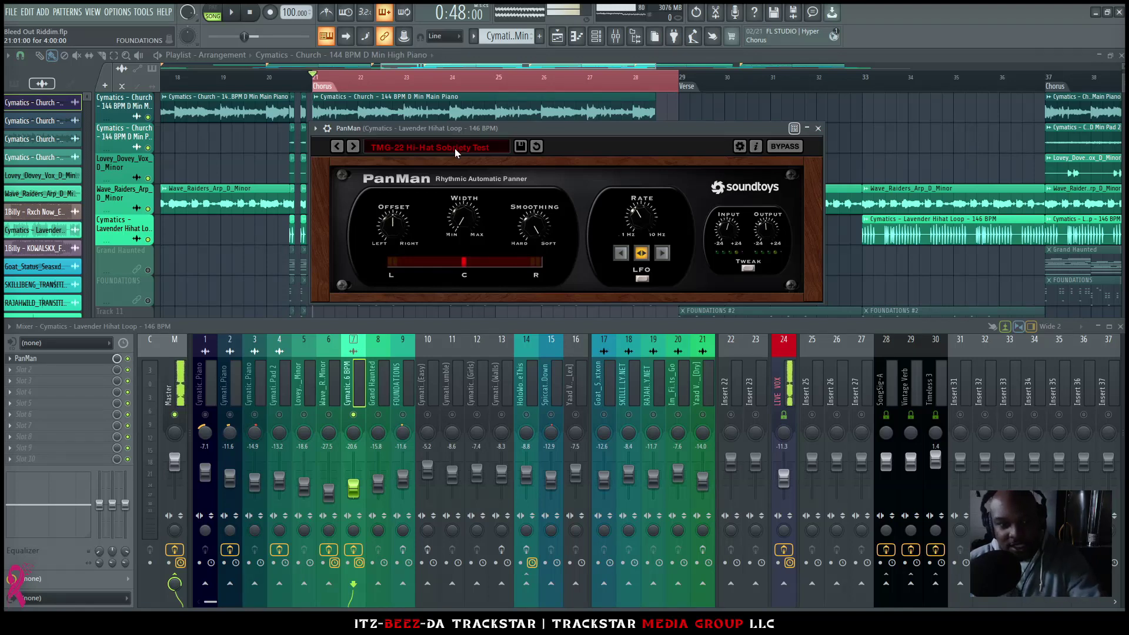
pyautogui.moveTo(508, 129); pyautogui.dragTo(668, 123)
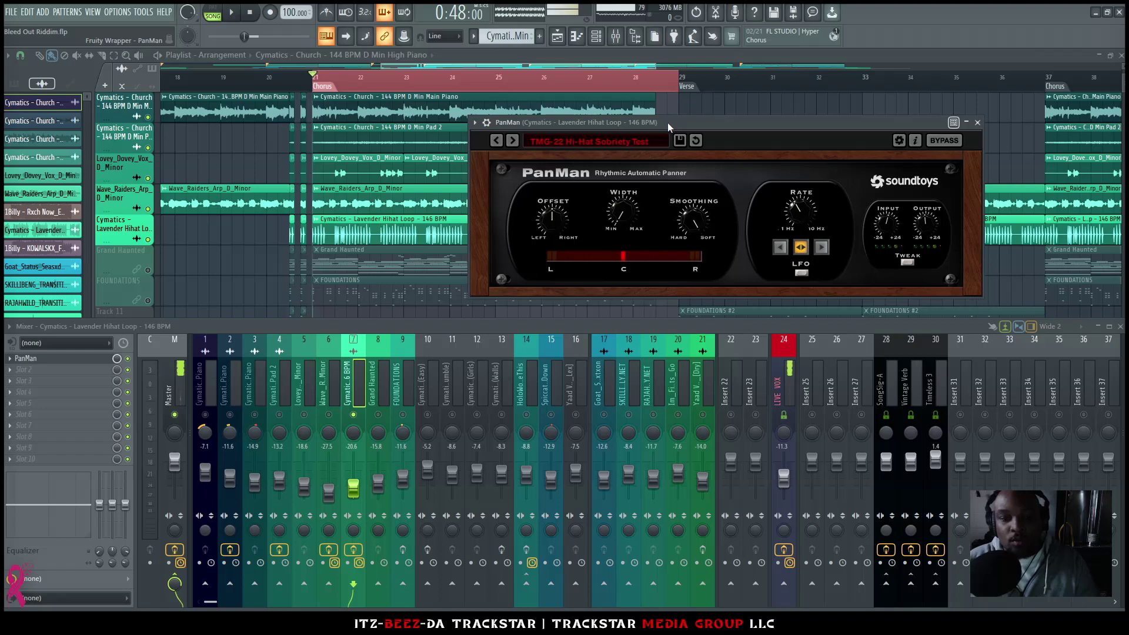
# Step: Play the soloed hi-hat loop and compare it with PanMan bypassed and active
pyautogui.press('space')
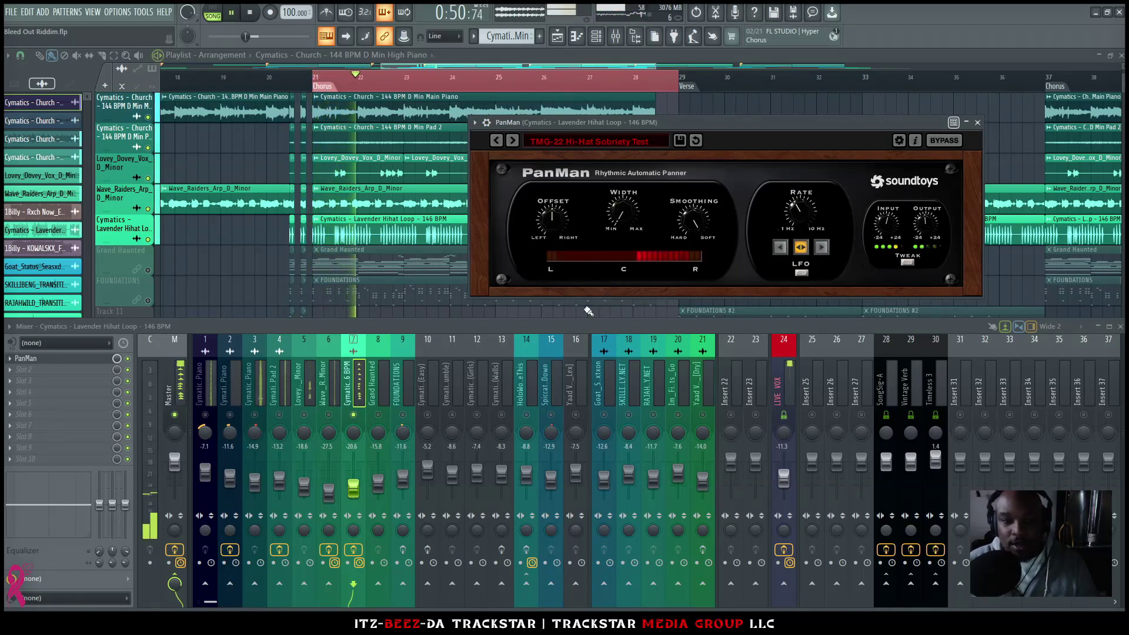
pyautogui.click(943, 141)
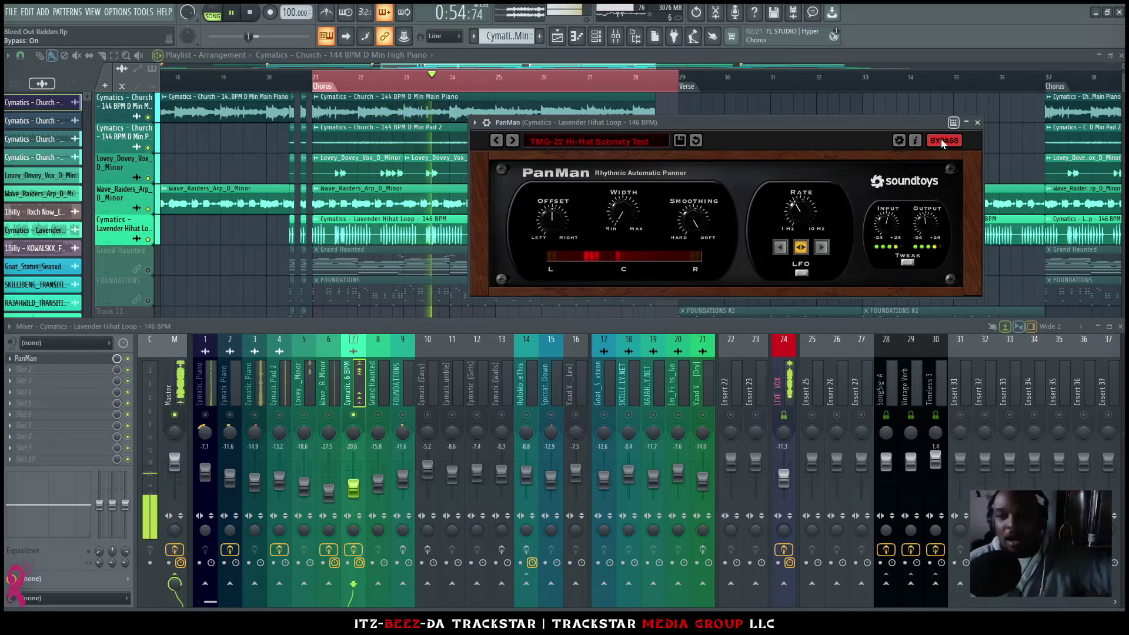
pyautogui.click(938, 139)
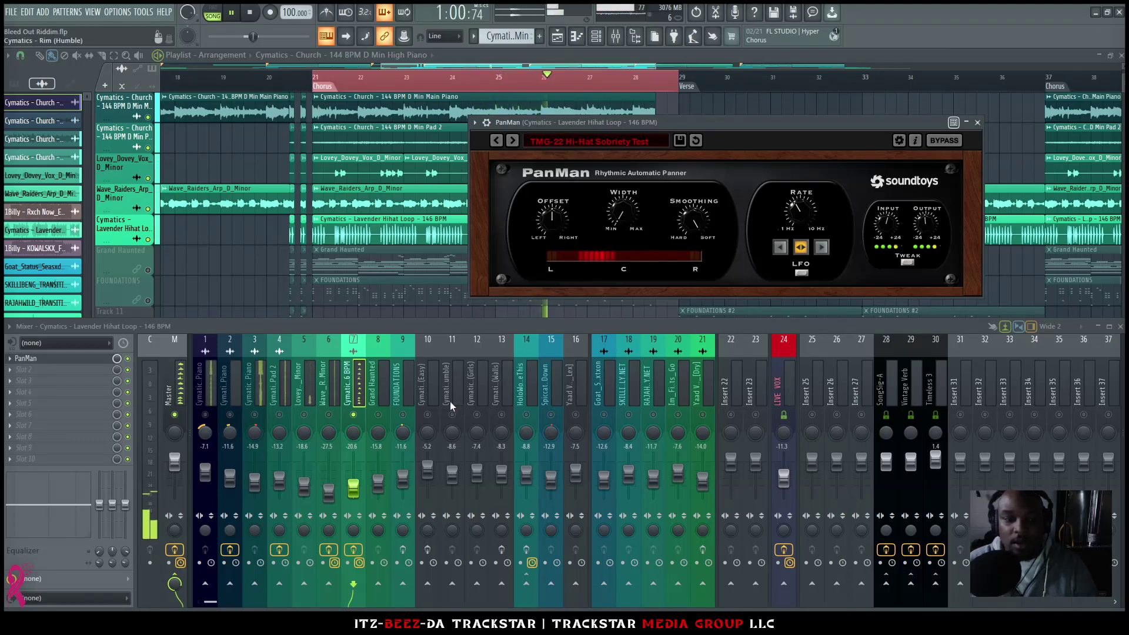
# Step: Unsolo the Lavender Hihat Loop channel, play the chorus with all channels, and close the open plugin and mixer windows
pyautogui.press('space')
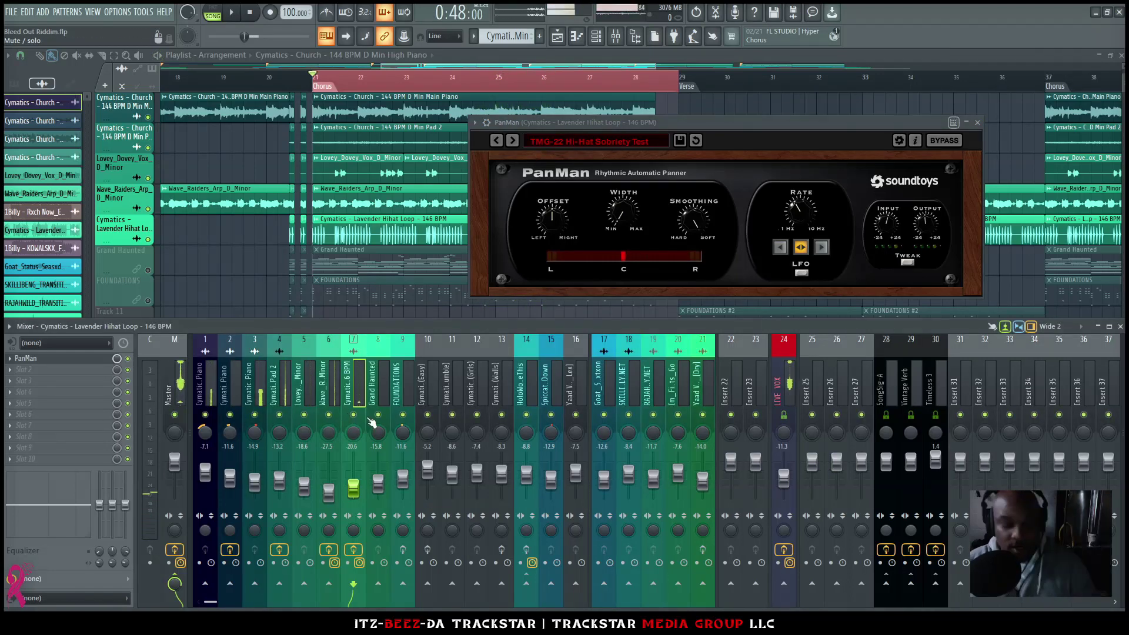
pyautogui.press('space')
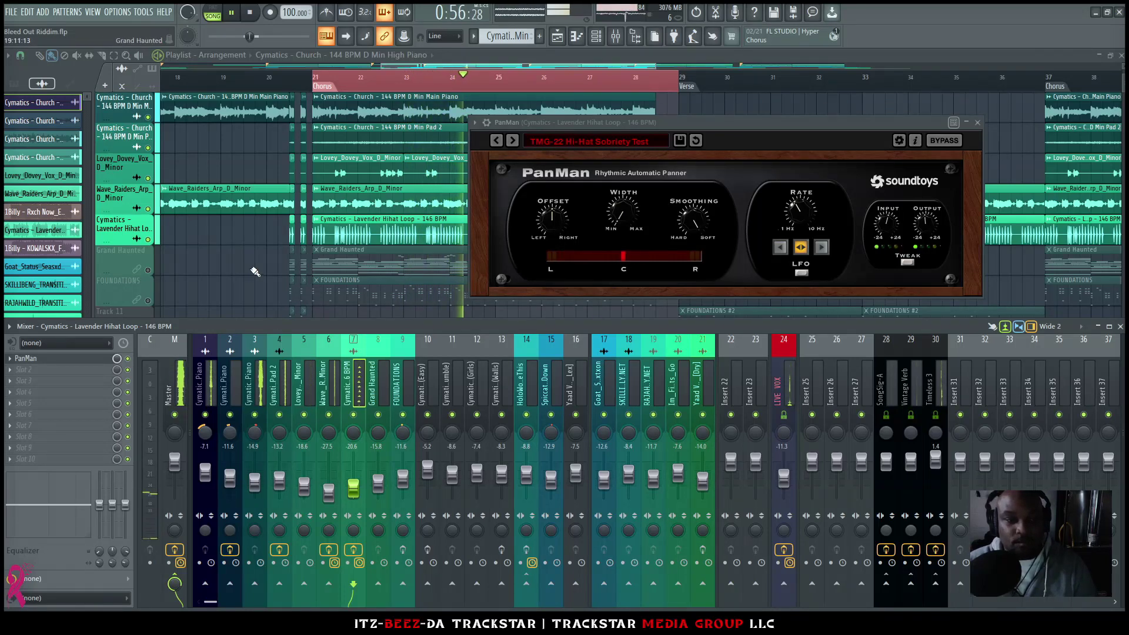
pyautogui.press('F12')
pyautogui.press('space')
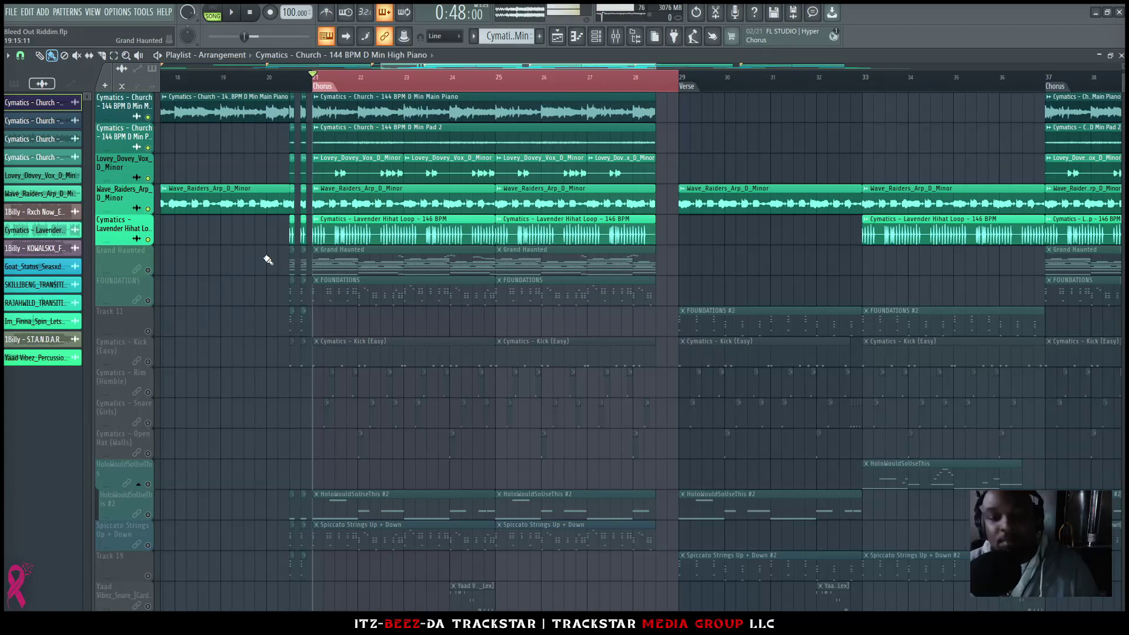
# Step: Select the Grand Haunted pattern and unmute its playlist track
pyautogui.click(357, 263)
pyautogui.scroll(3, 395, 281)
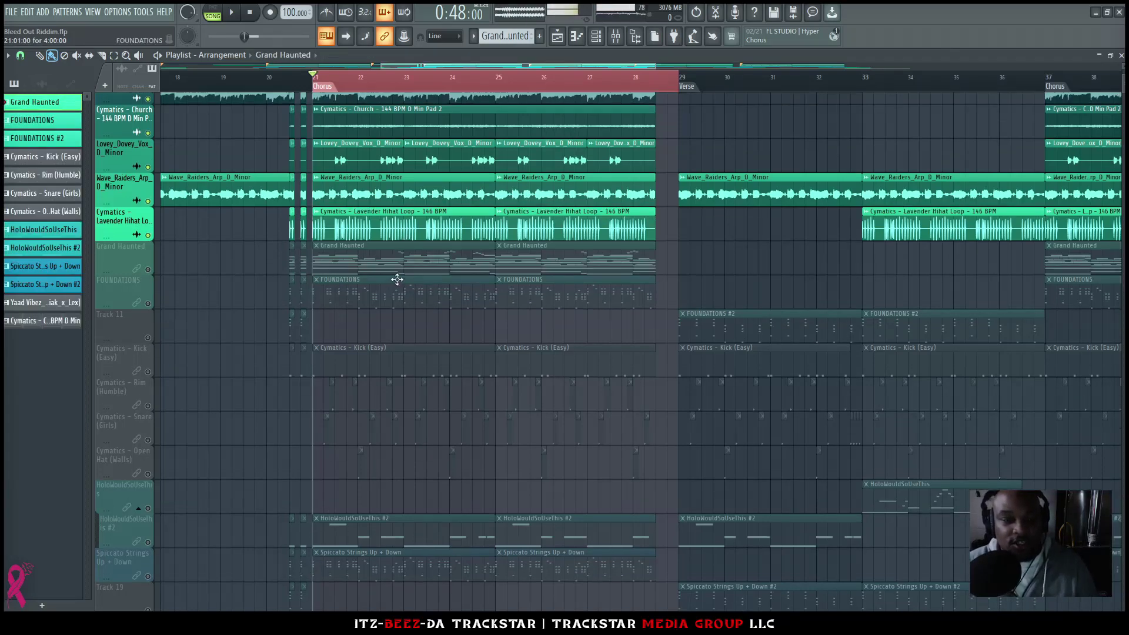
pyautogui.click(147, 304)
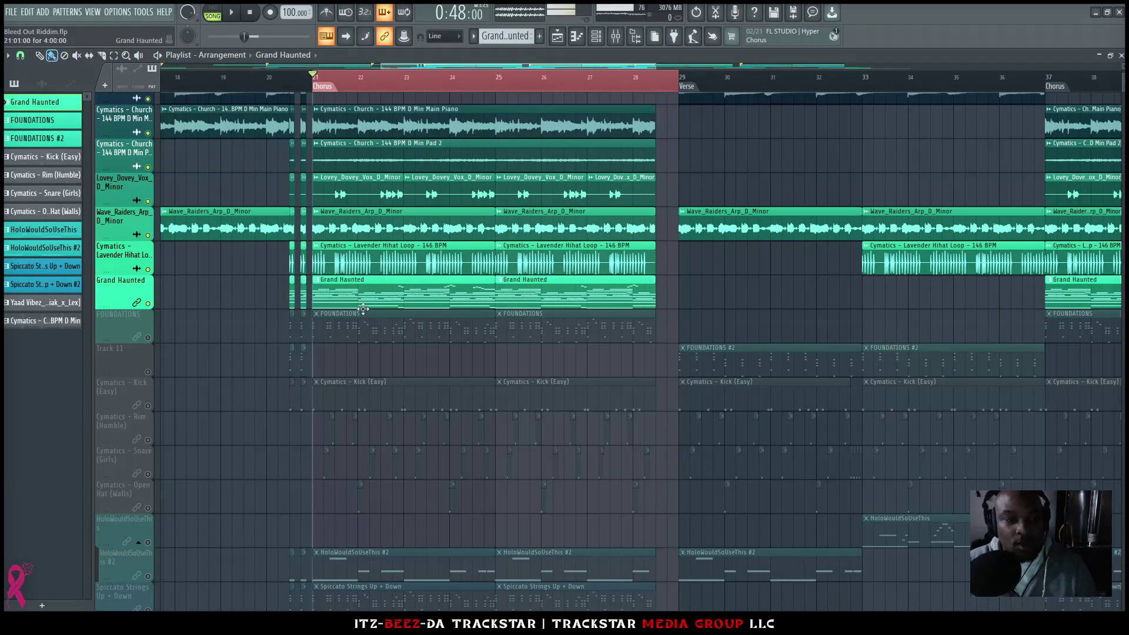
# Step: Open the channel rack, view all channels, and filter it to the Unsorted group
pyautogui.click(600, 37)
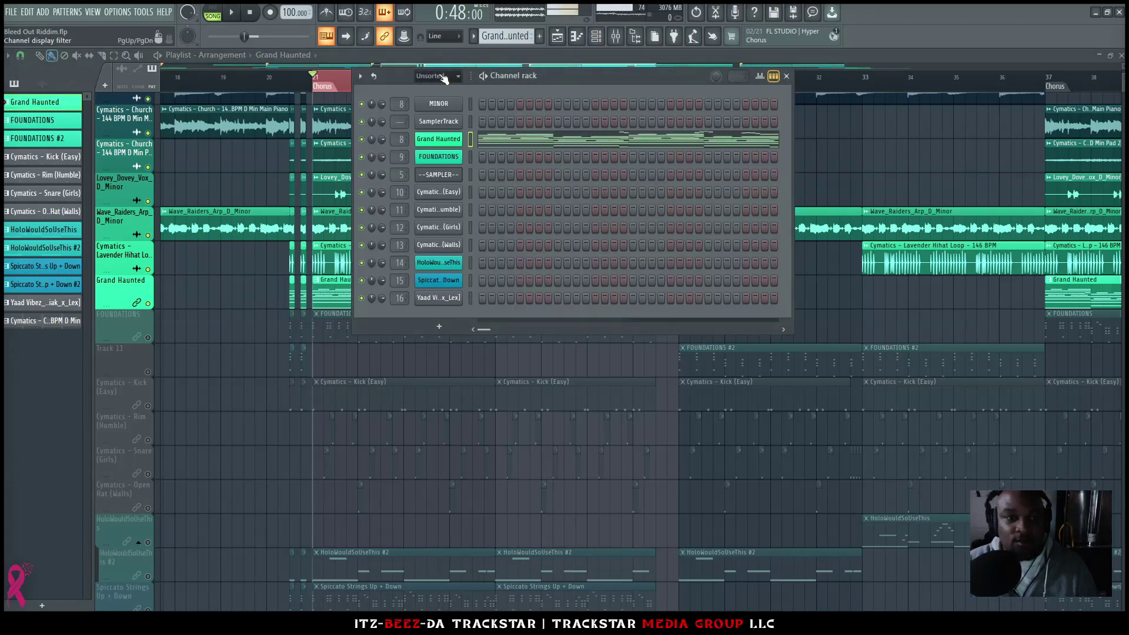
pyautogui.scroll(1, 444, 78)
pyautogui.click(444, 78)
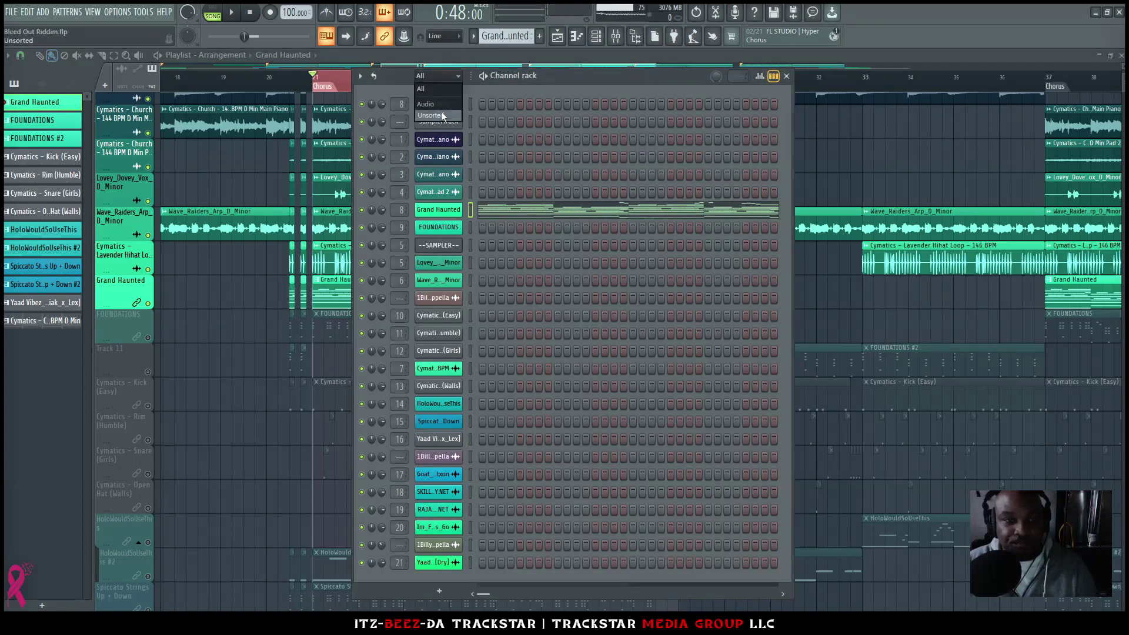
pyautogui.click(446, 111)
pyautogui.click(438, 76)
pyautogui.click(435, 115)
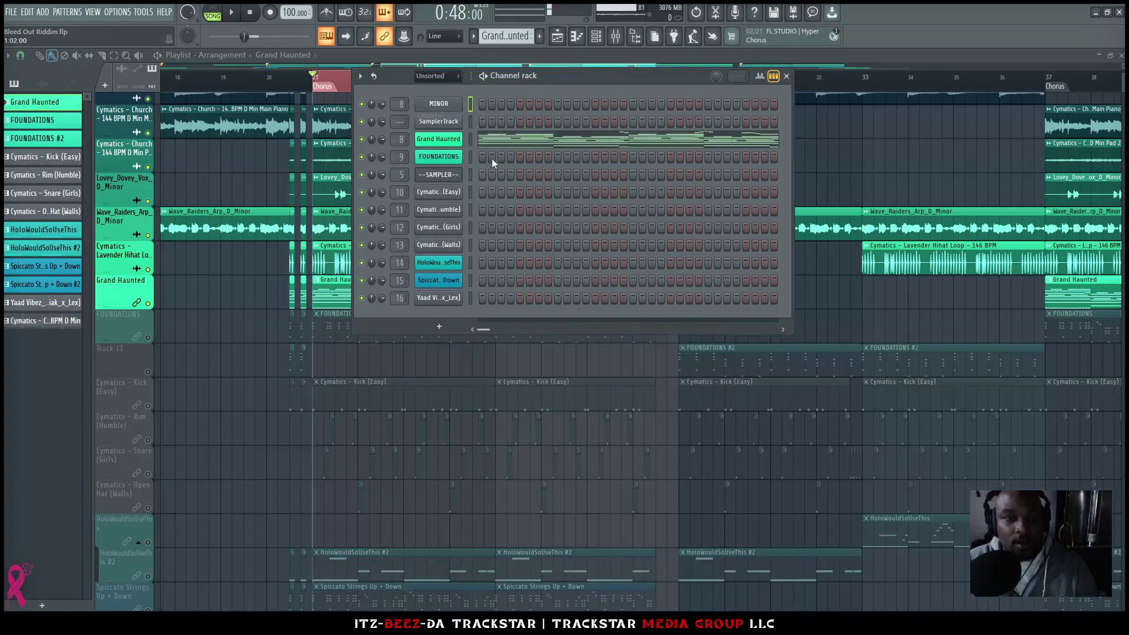
# Step: Play the Grand Haunted pattern in pattern mode and open its notes in the piano roll
pyautogui.click(213, 16)
pyautogui.press('space')
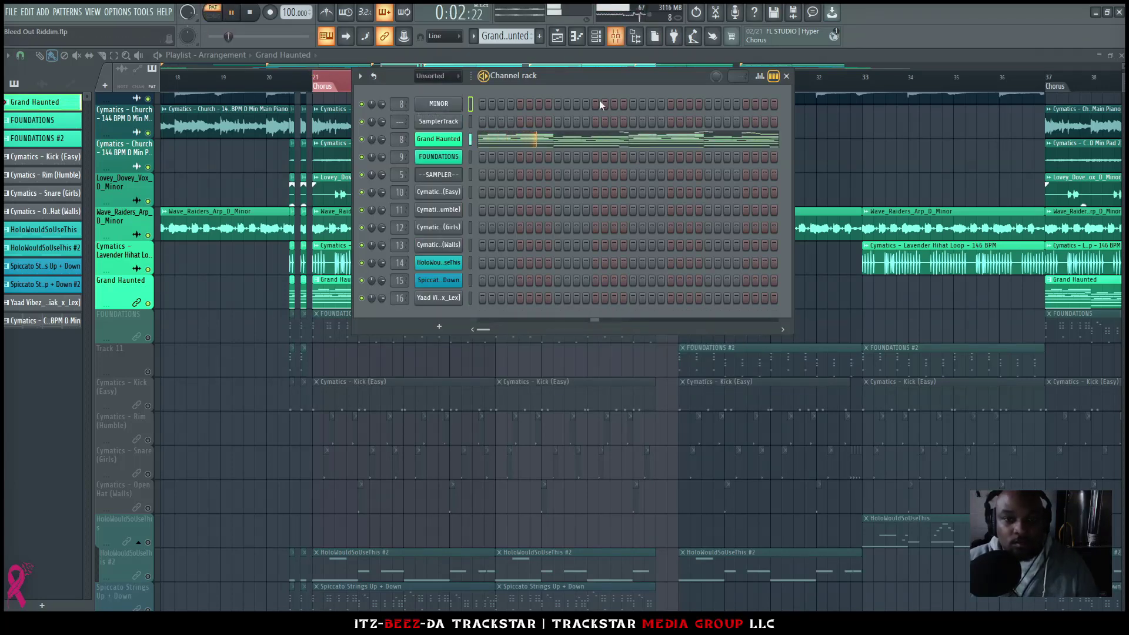
pyautogui.click(585, 142)
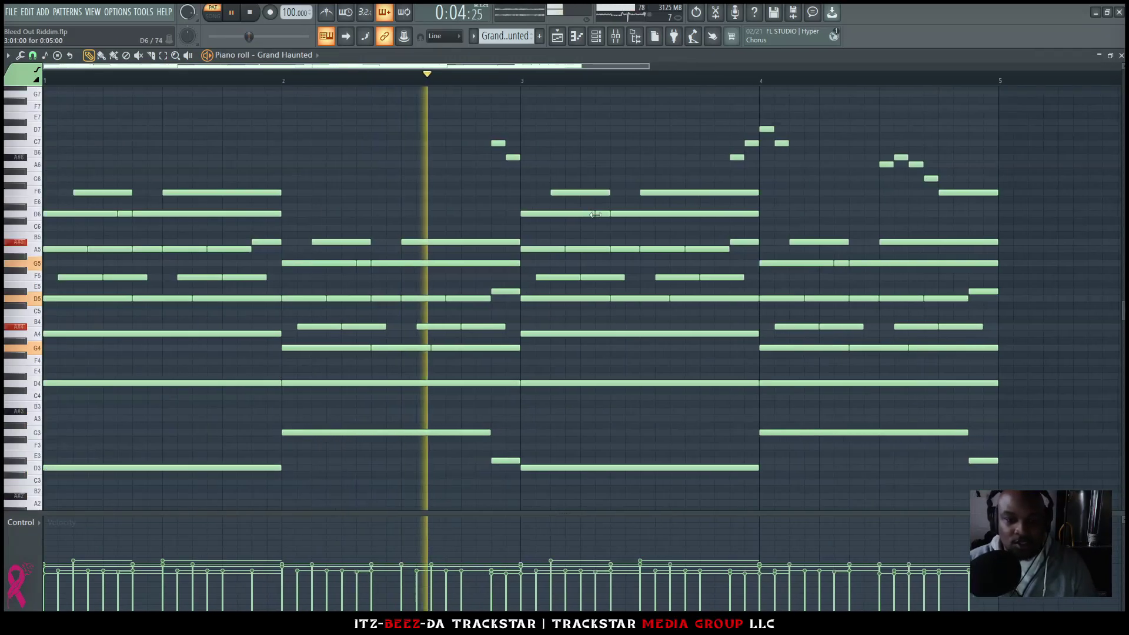
# Step: Stop the pattern and show the channel rack and mixer with the Grand Haunted channel selected
pyautogui.click(595, 37)
pyautogui.press('space')
pyautogui.click(617, 37)
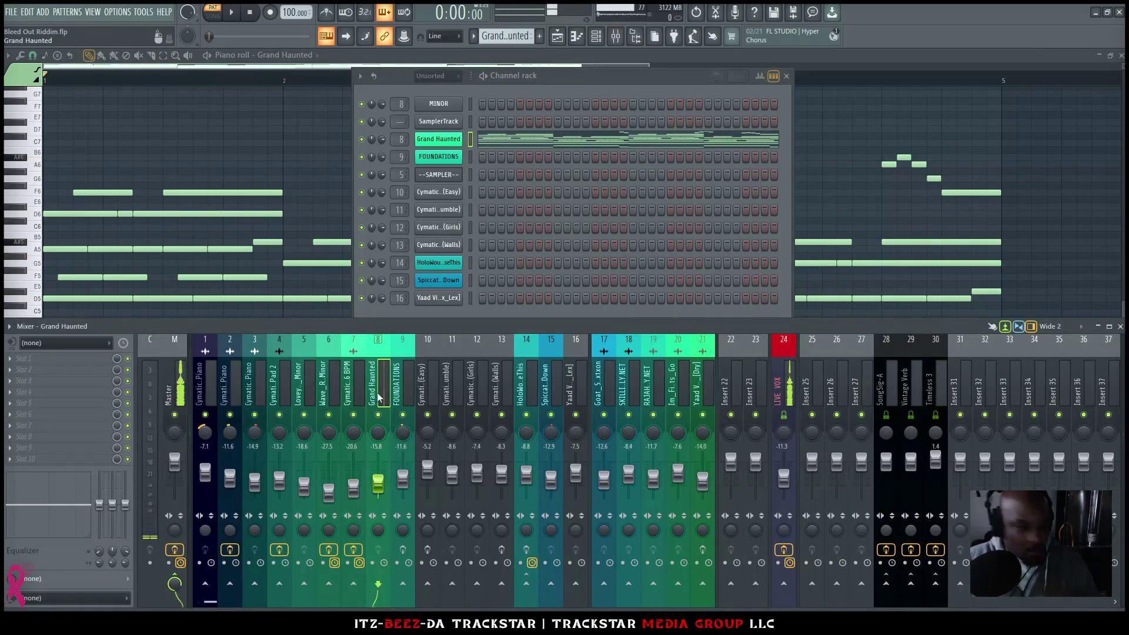
# Step: Try the Grand Haunted notes an octave higher during playback and restore their original octave
pyautogui.click(532, 143)
pyautogui.click(534, 144)
pyautogui.hotkey('ctrl', 'Up')
pyautogui.press('space')
pyautogui.hotkey('ctrl', 'Down')
pyautogui.press('space')
pyautogui.press('space')
# Step: Return to the playlist in song mode and play the Chorus section with Grand Haunted included
pyautogui.click(557, 37)
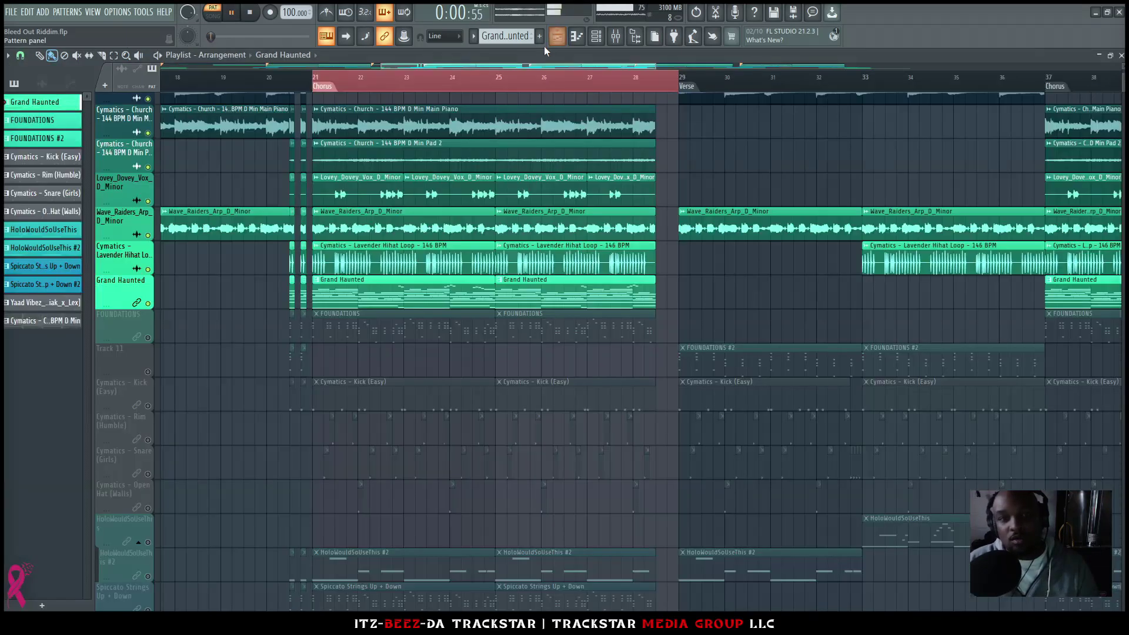
pyautogui.click(612, 37)
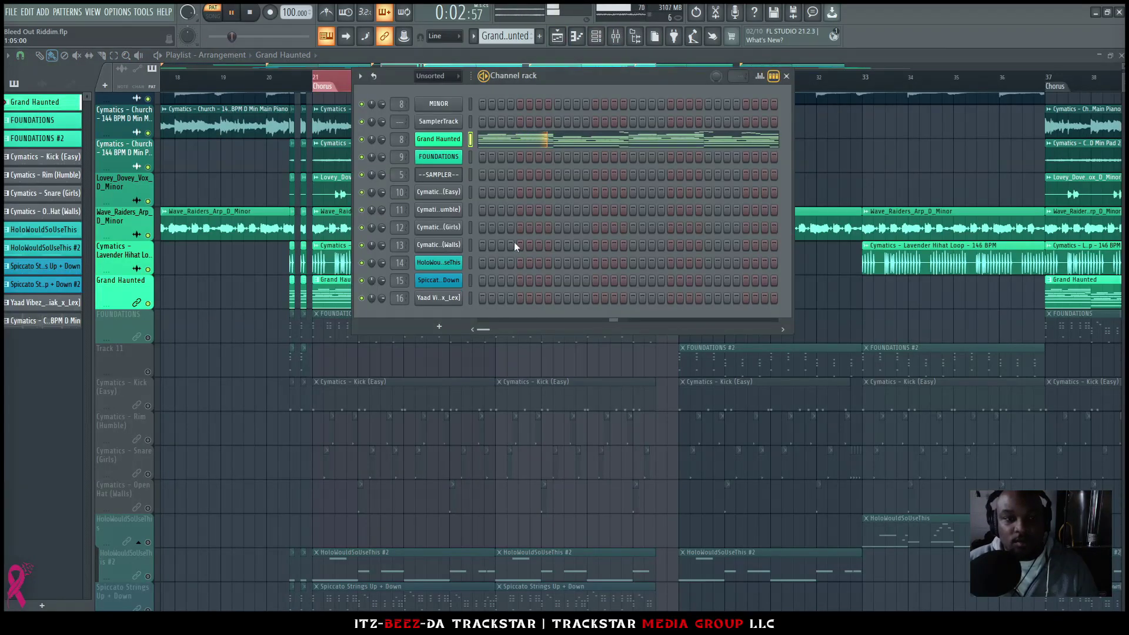
pyautogui.press('F6')
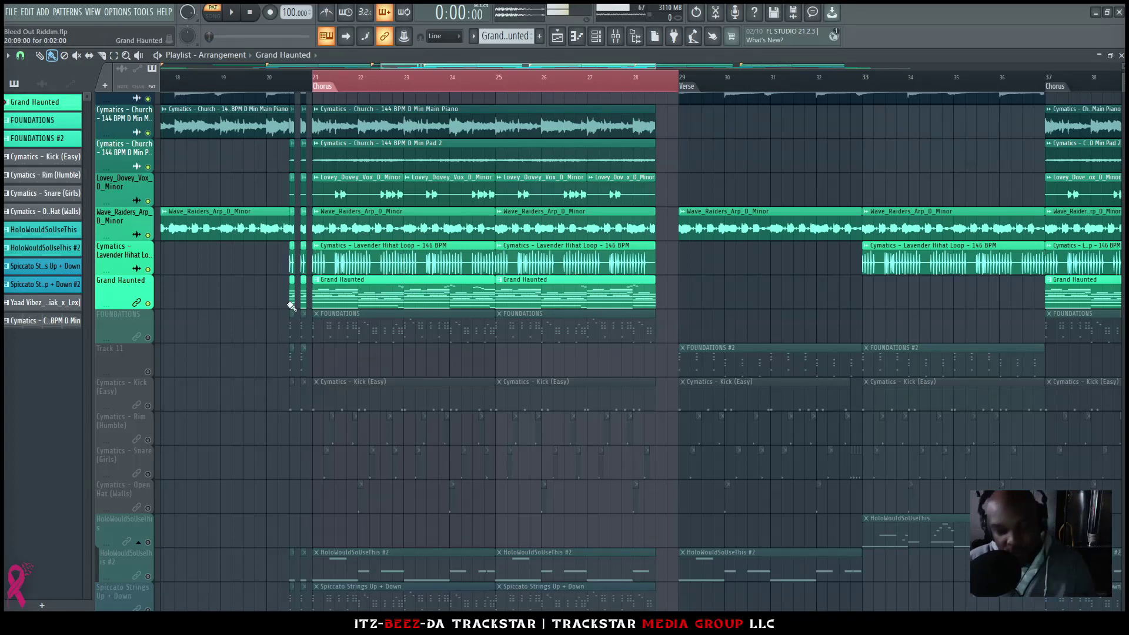
pyautogui.click(214, 15)
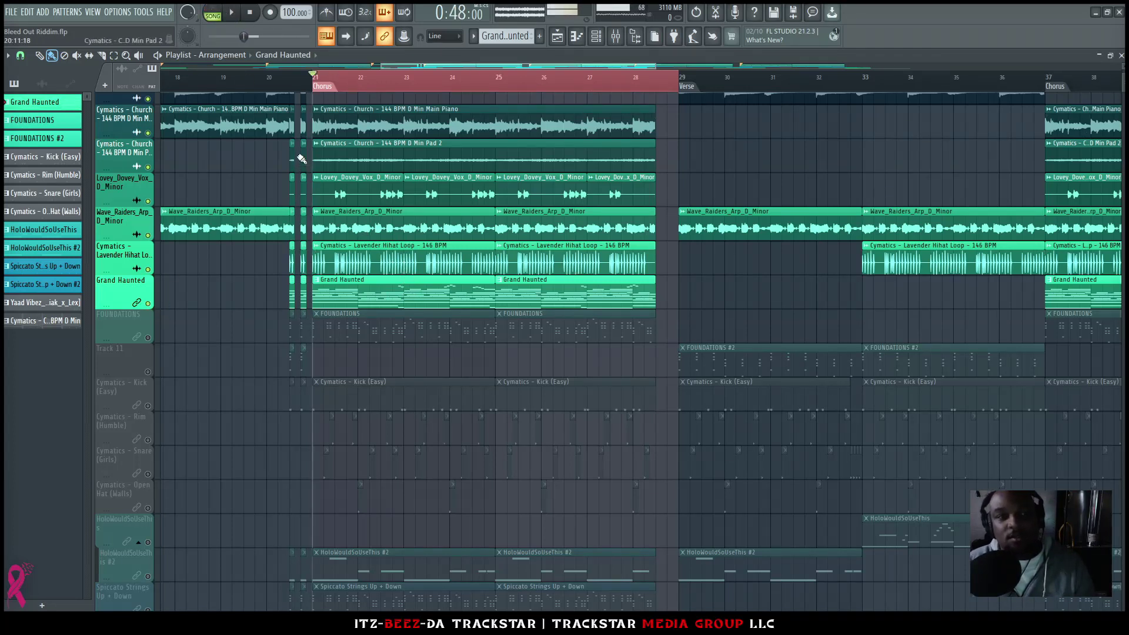
pyautogui.press('space')
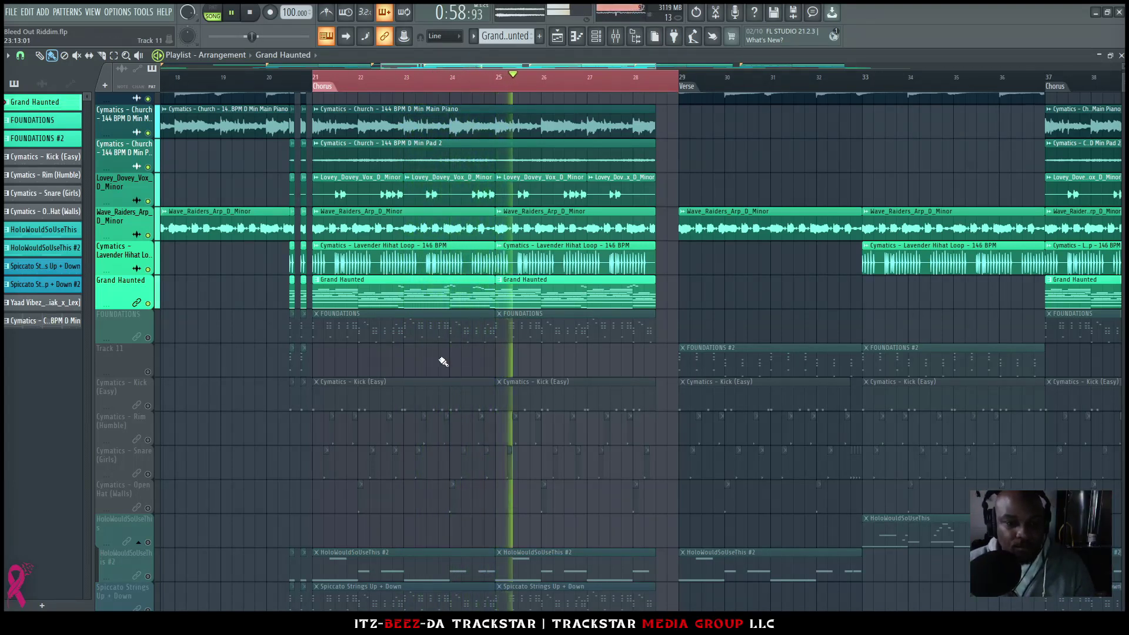
pyautogui.press('space')
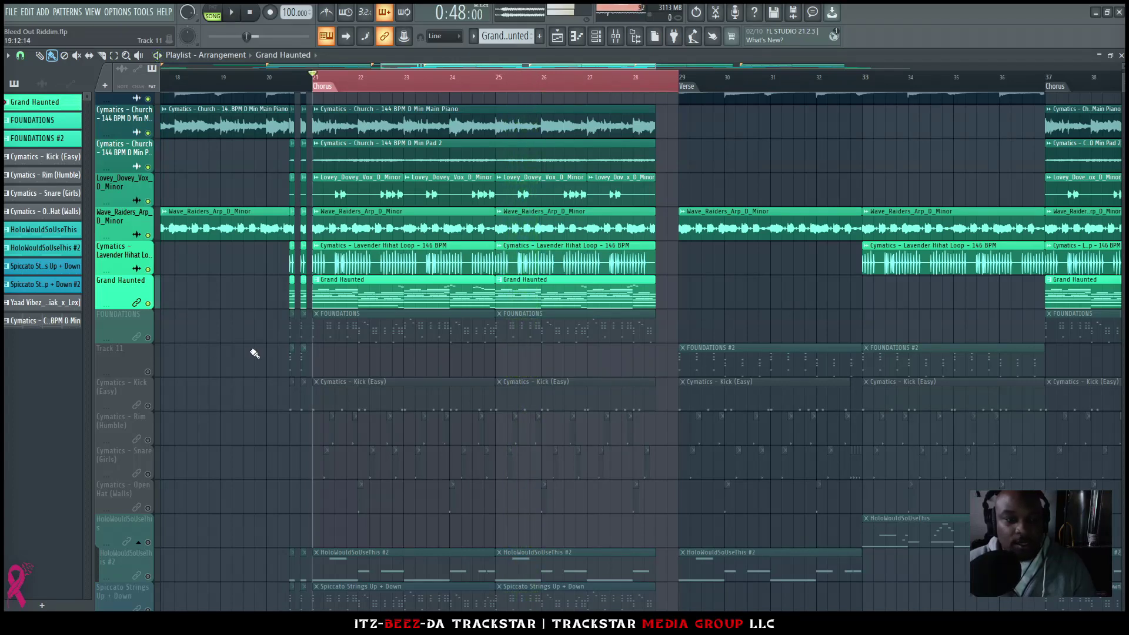
# Step: Unmute the FOUNDATIONS playlist track and open its pattern notes in the piano roll
pyautogui.click(148, 338)
pyautogui.doubleClick(405, 334)
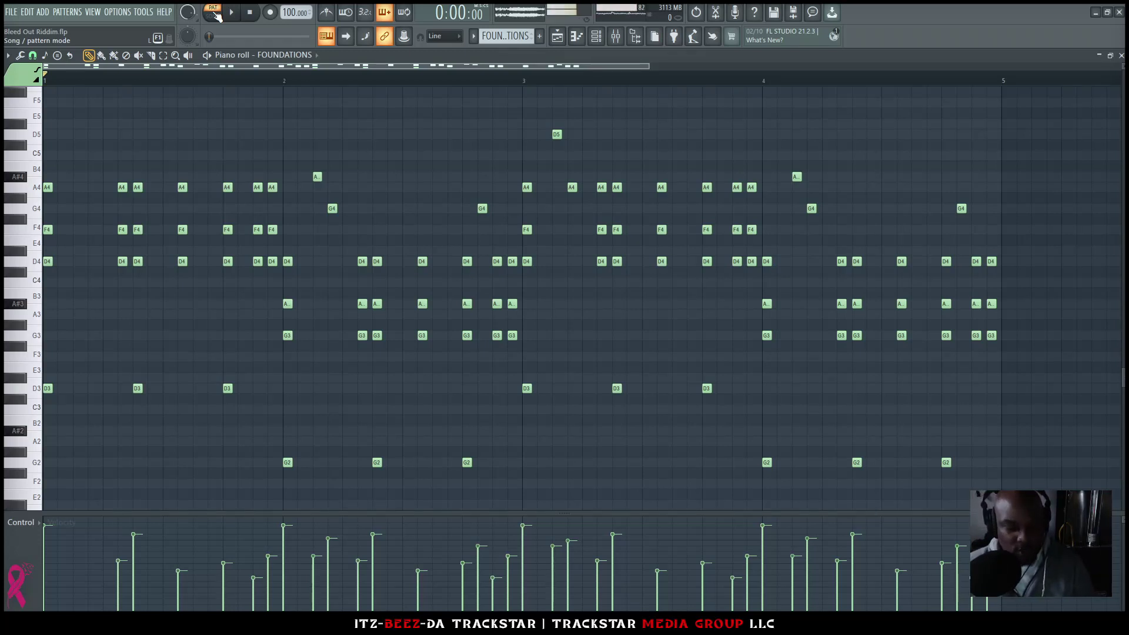
pyautogui.hotkey('alt', 'r')
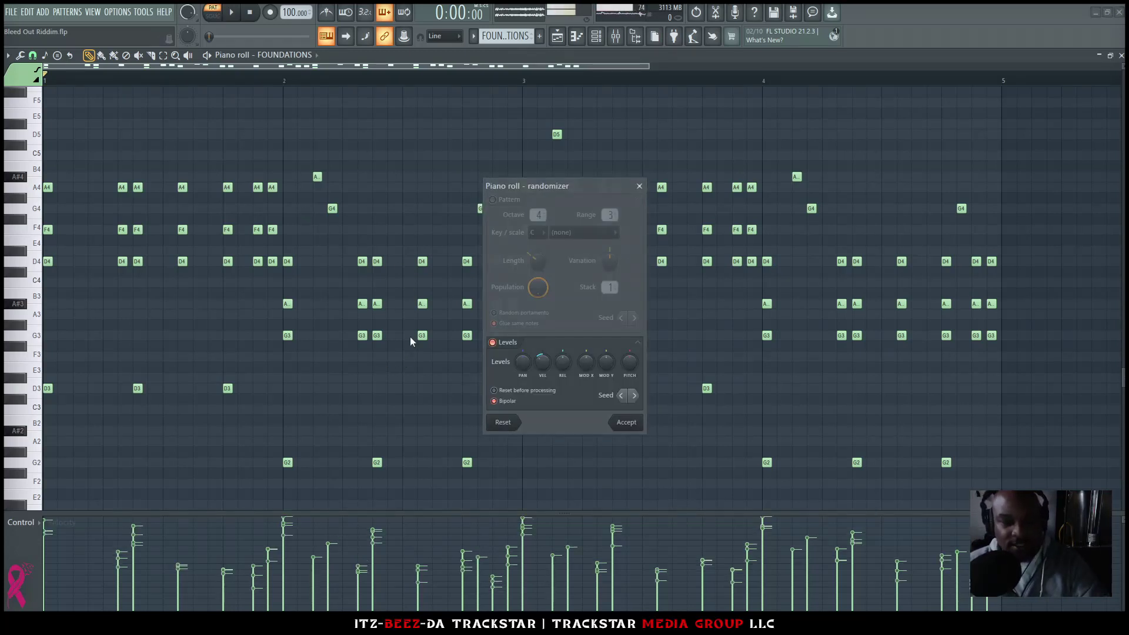
pyautogui.press('Escape')
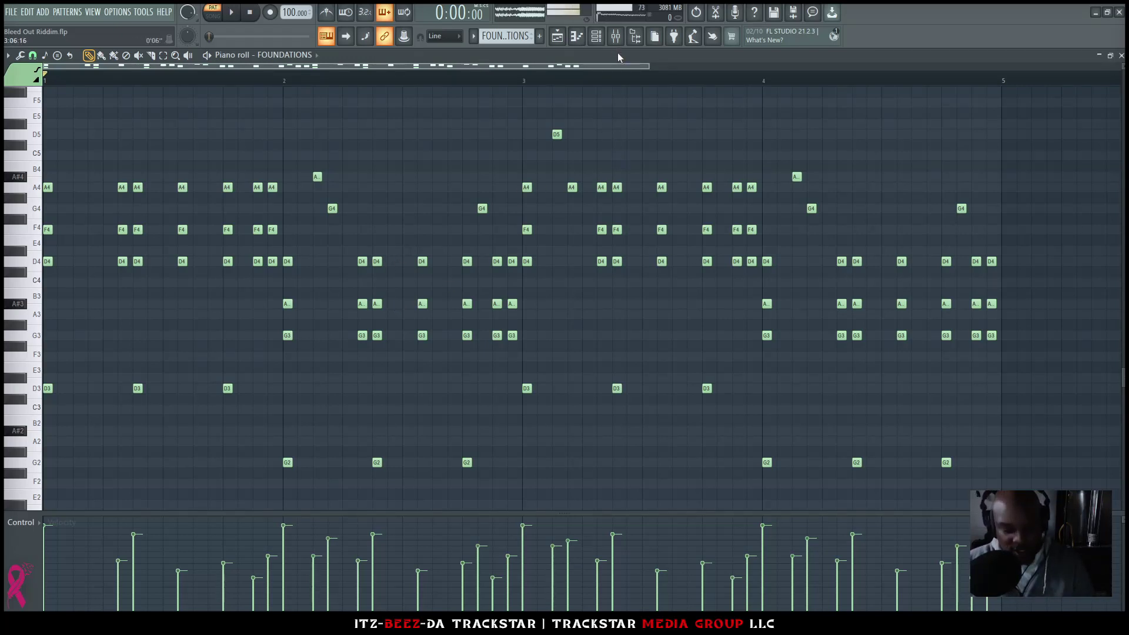
# Step: Play the FOUNDATIONS pattern and bring up the channel rack and mixer with its channel selected
pyautogui.press('space')
pyautogui.press('space')
pyautogui.click(596, 36)
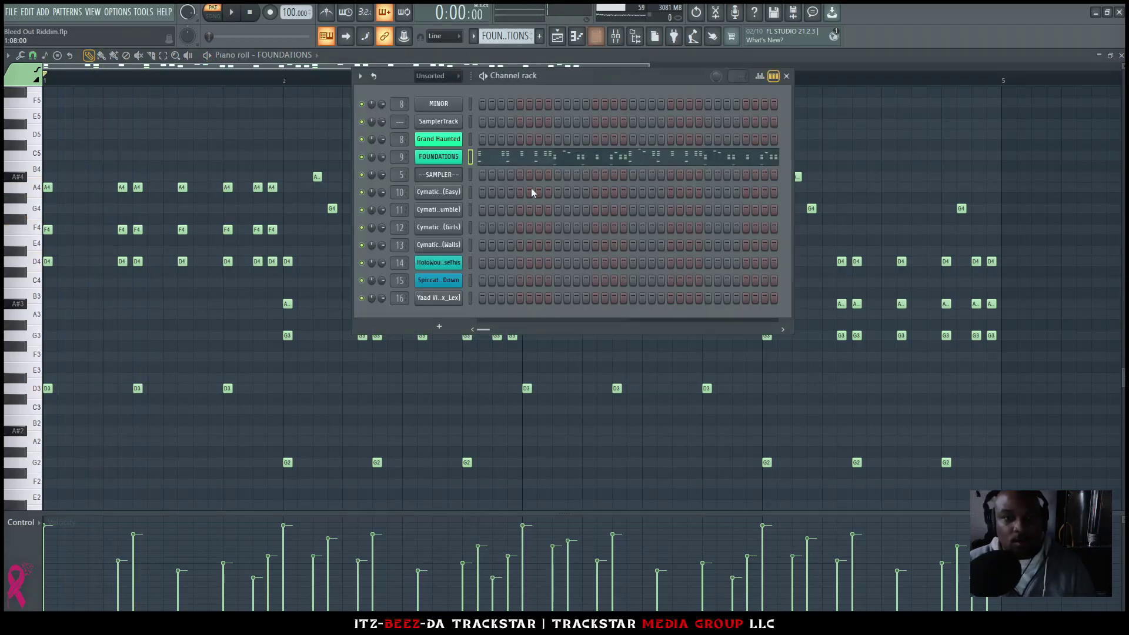
pyautogui.click(621, 40)
pyautogui.press('space')
pyautogui.click(455, 158)
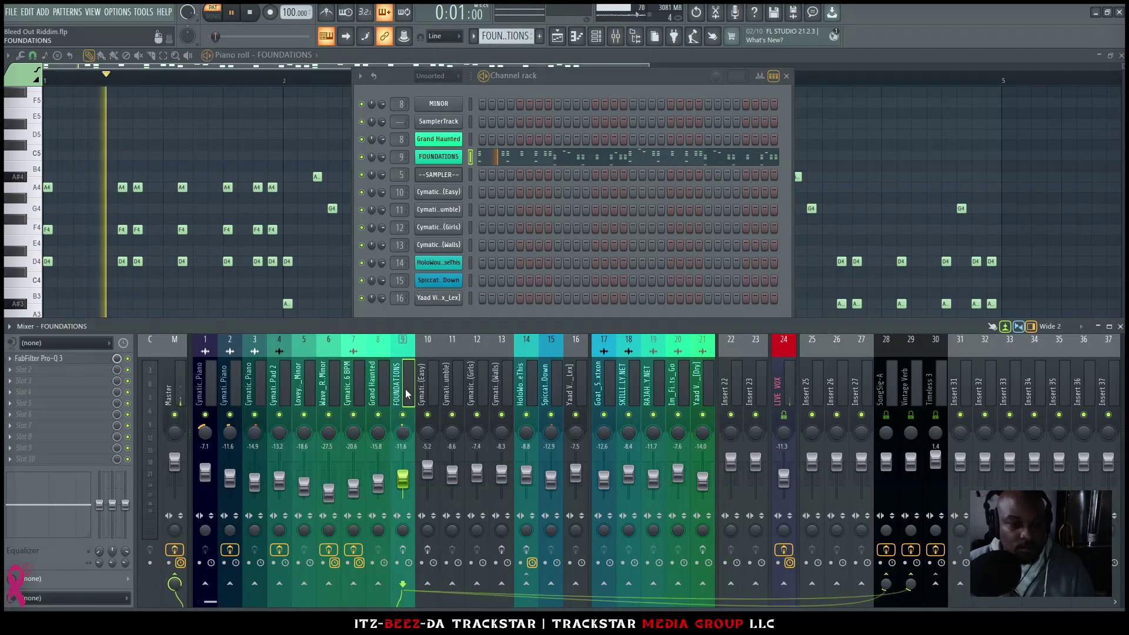
# Step: Stop playback and open the FOUNDATIONS instrument window with its detailed settings
pyautogui.press('space')
pyautogui.click(455, 157)
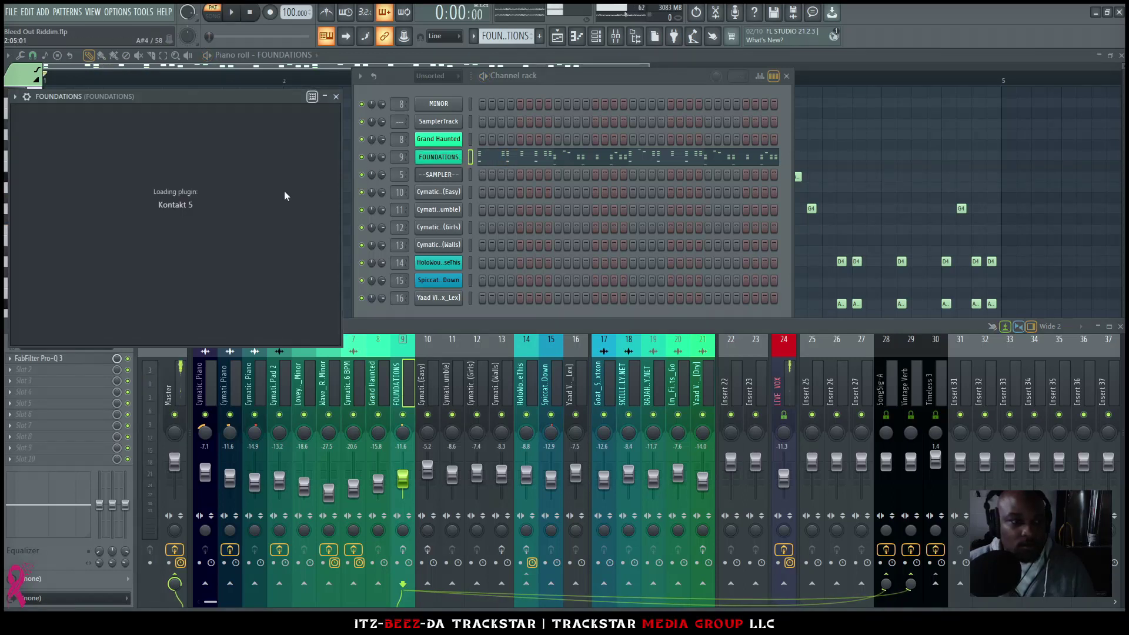
pyautogui.click(27, 98)
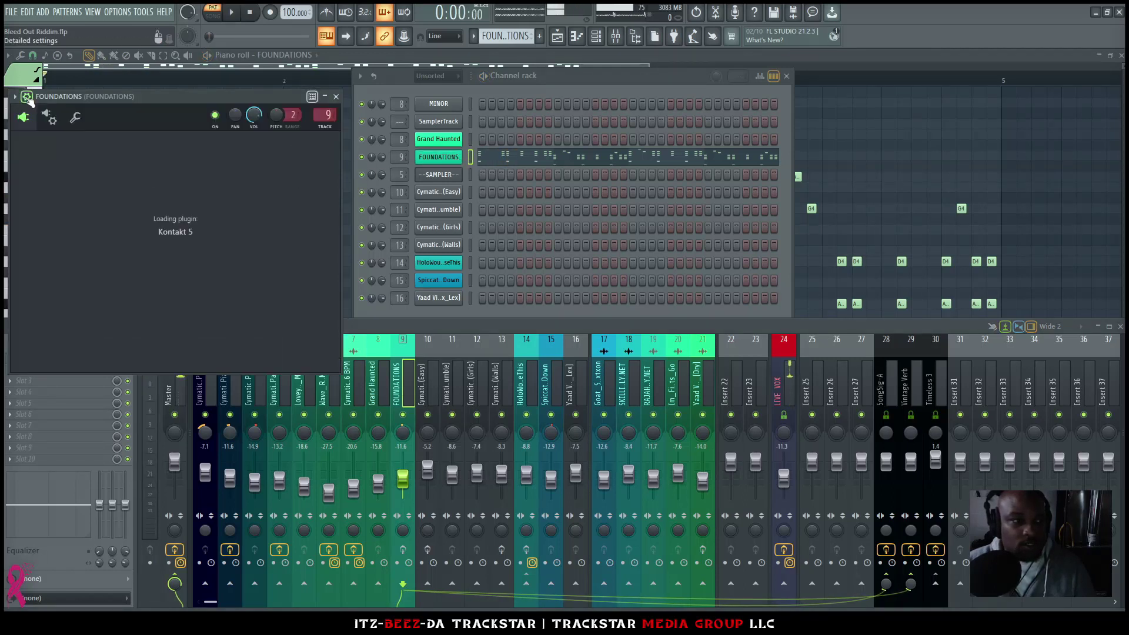
# Step: Switch to File Explorer, open Project Bones > Bleed Out Riddim > Channels > Unsorted, and try loading a channel preset onto FOUNDATIONS
pyautogui.hotkey('alt', 'Tab')
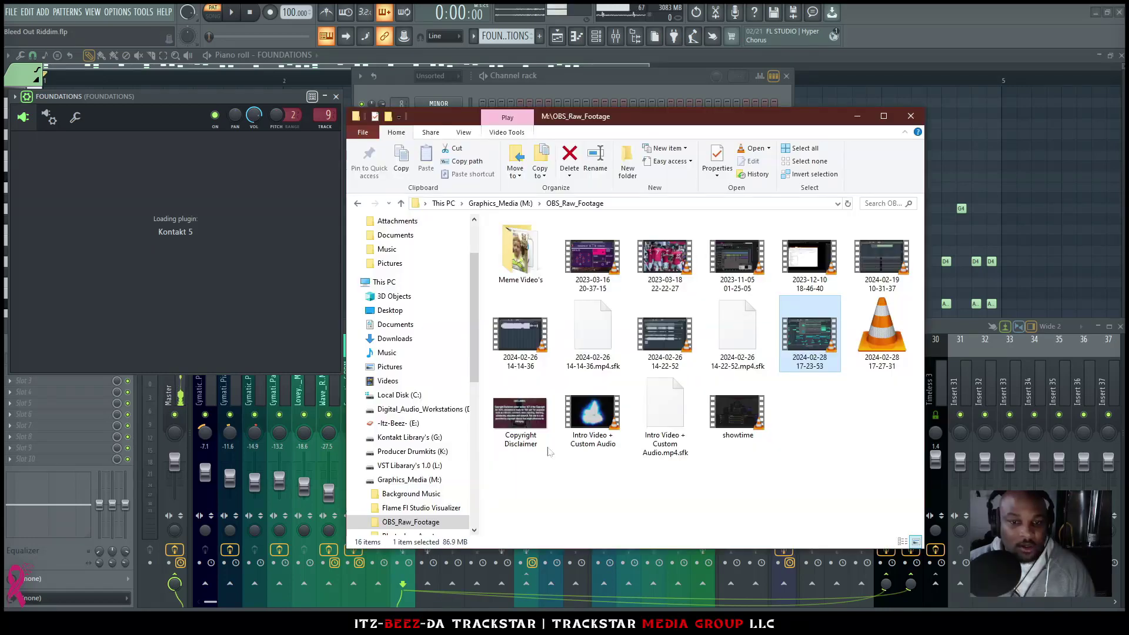
pyautogui.hotkey('alt', 'Tab')
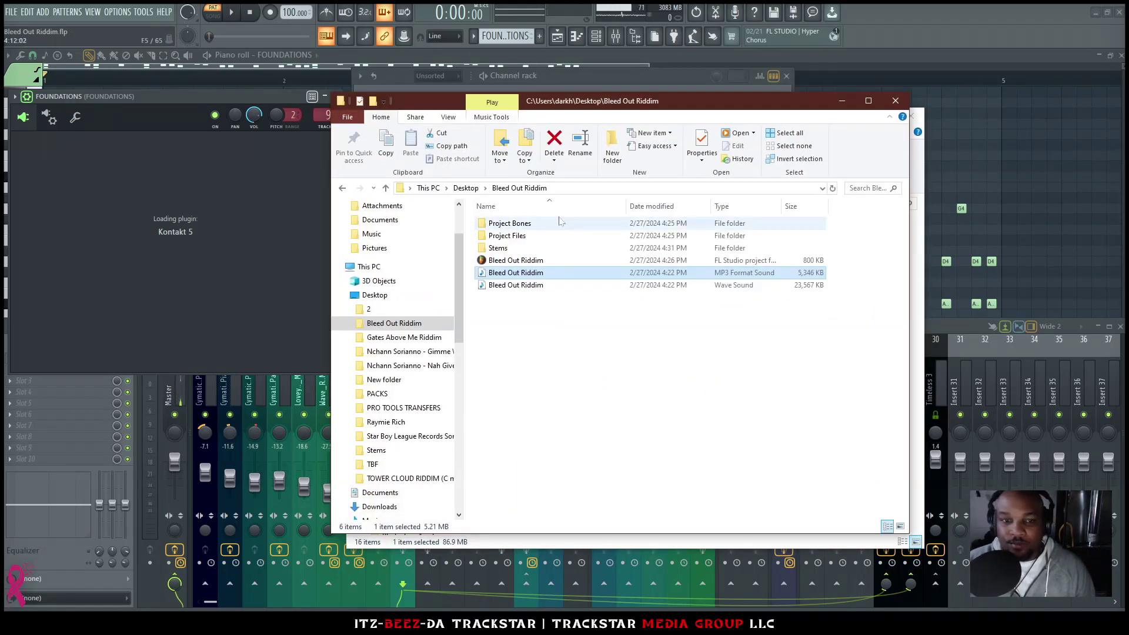
pyautogui.doubleClick(511, 223)
pyautogui.moveTo(640, 101); pyautogui.dragTo(640, 204)
pyautogui.moveTo(710, 114); pyautogui.dragTo(926, 282)
pyautogui.doubleClick(516, 325)
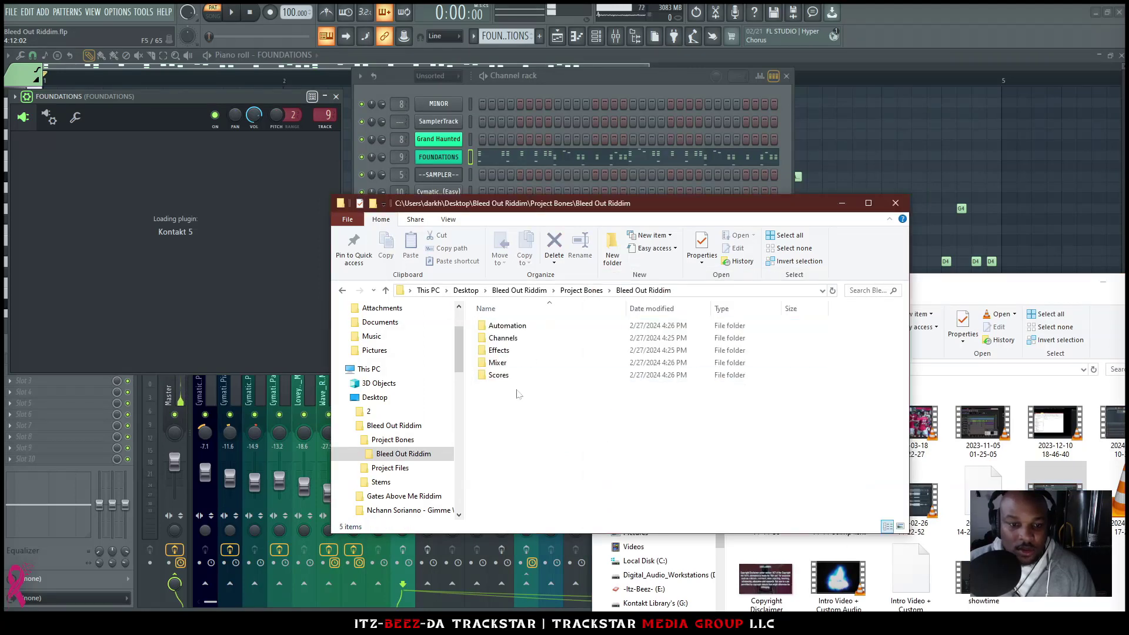
pyautogui.doubleClick(517, 341)
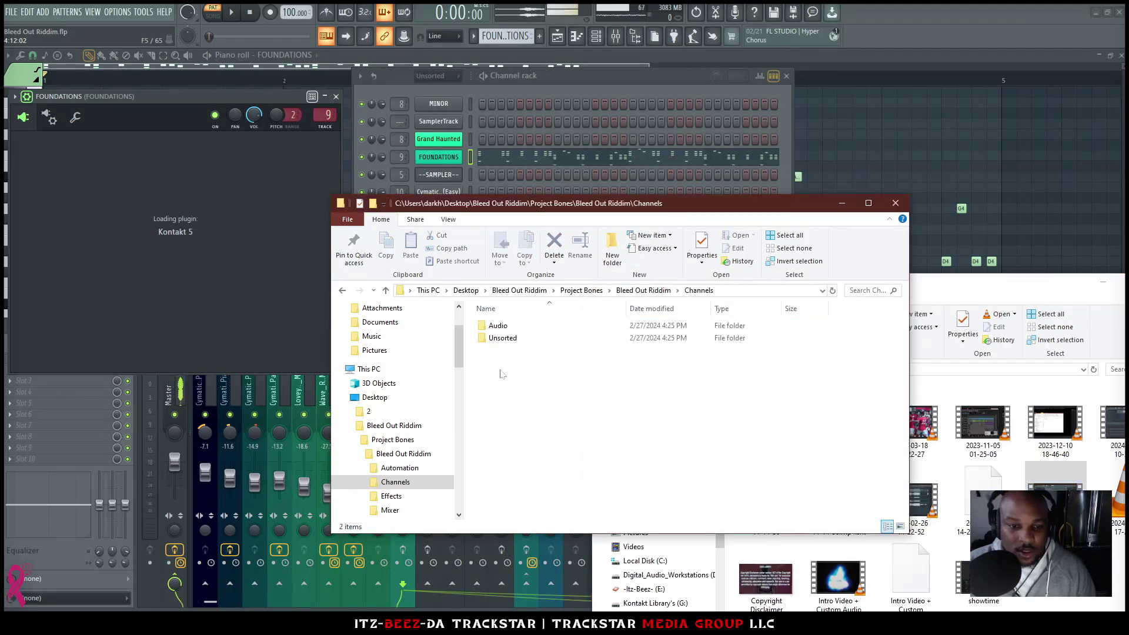
pyautogui.doubleClick(503, 341)
pyautogui.moveTo(511, 387); pyautogui.dragTo(451, 160)
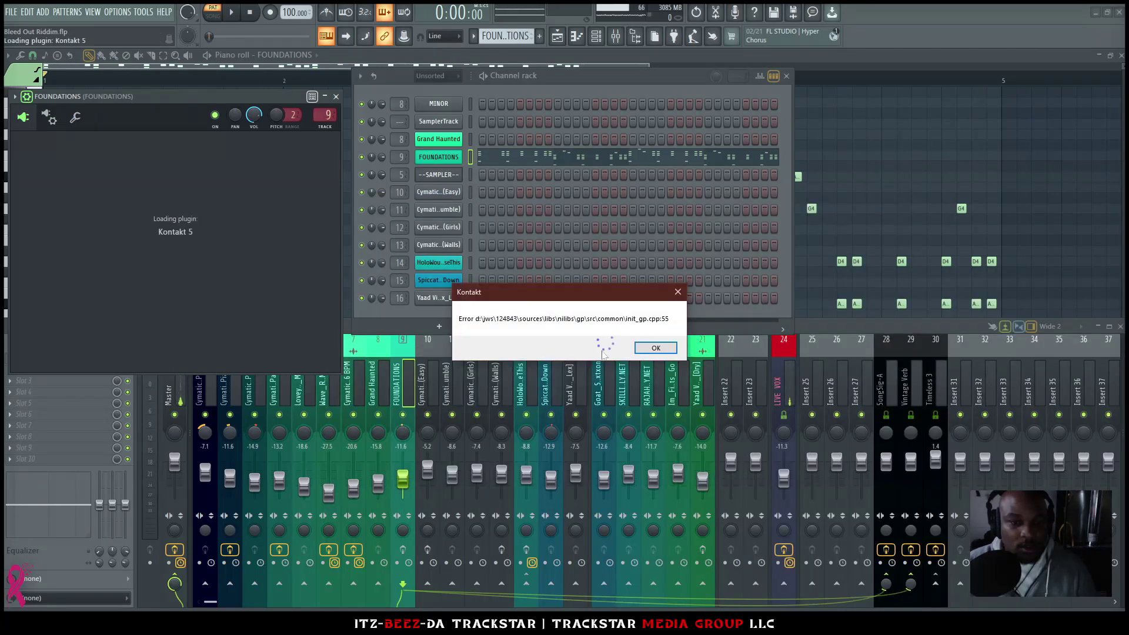
pyautogui.click(654, 348)
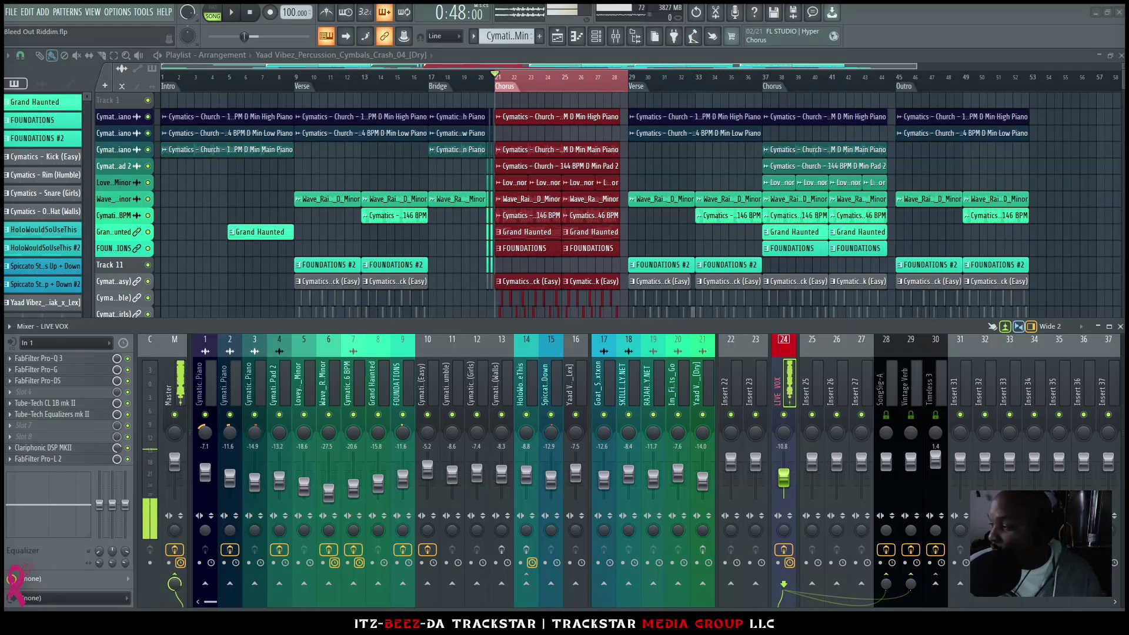
# Step: Hide the mixer, solo the high piano playlist track, and unmute the tracks below it through FOUNDATIONS
pyautogui.press('F9')
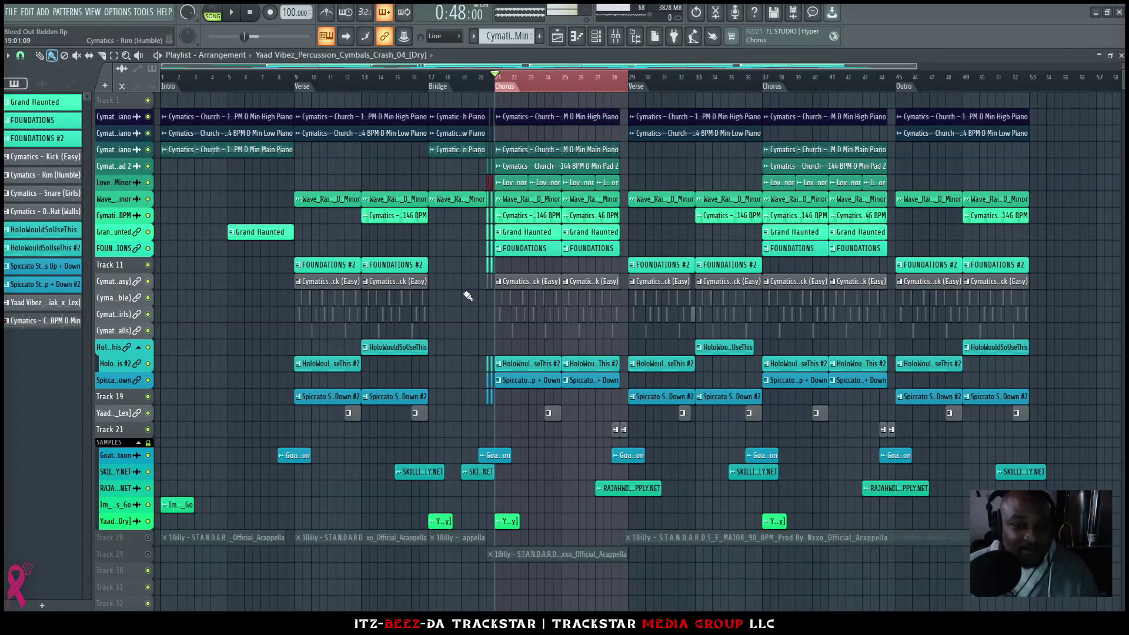
pyautogui.rightClick(147, 116)
pyautogui.moveTo(148, 133); pyautogui.dragTo(148, 250)
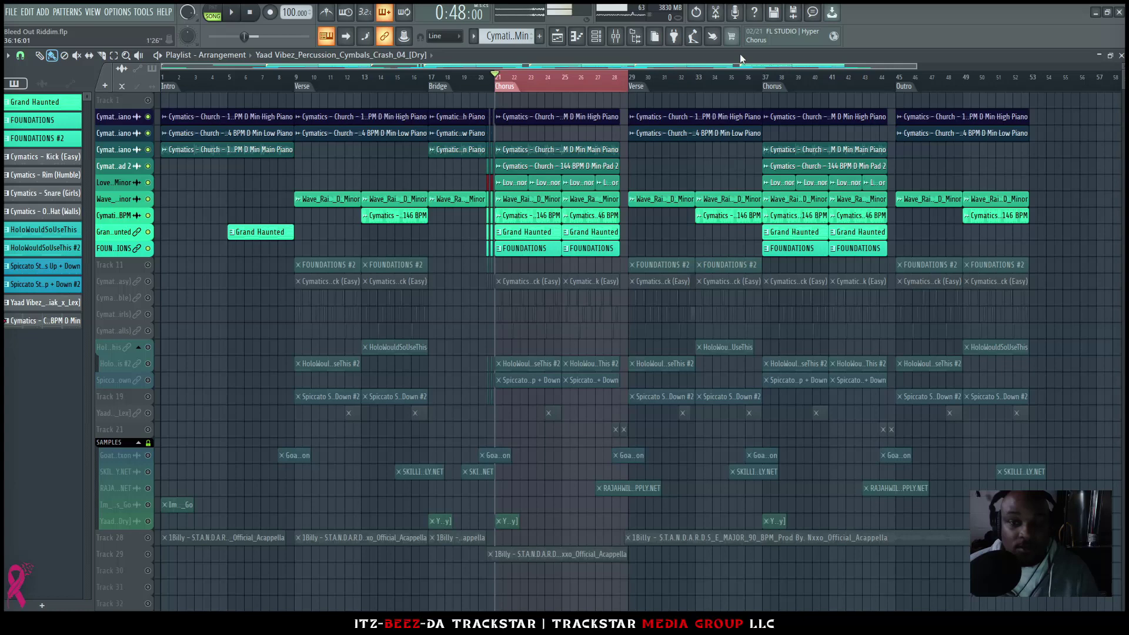
# Step: Show the mixer and the channel rack, and filter the rack to the Unsorted group
pyautogui.click(616, 36)
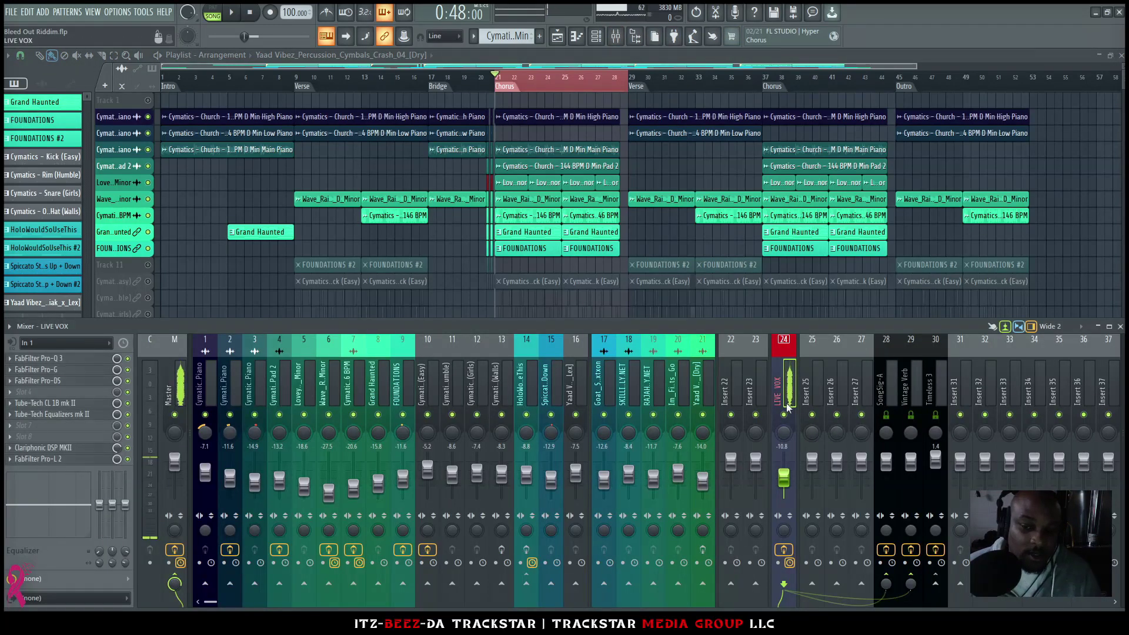
pyautogui.click(596, 36)
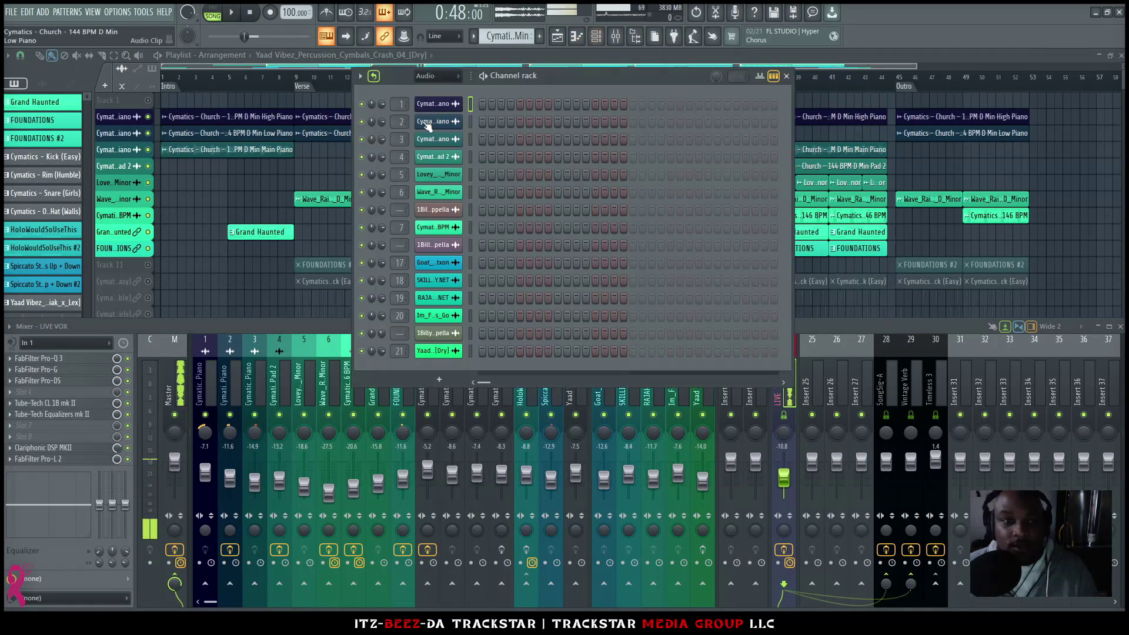
pyautogui.click(441, 76)
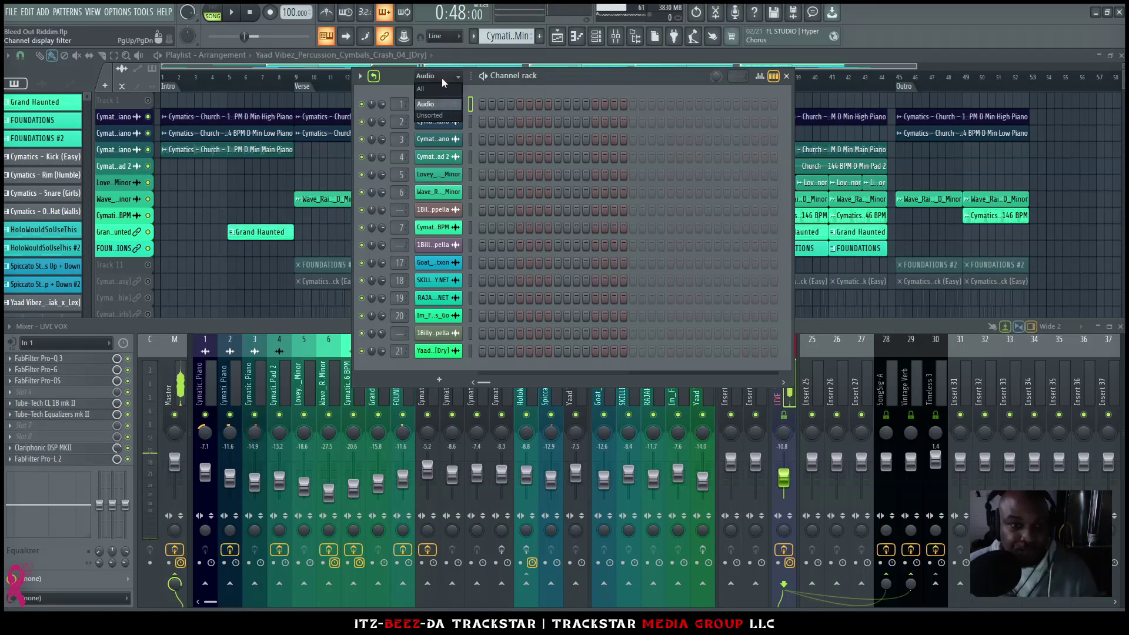
pyautogui.click(439, 114)
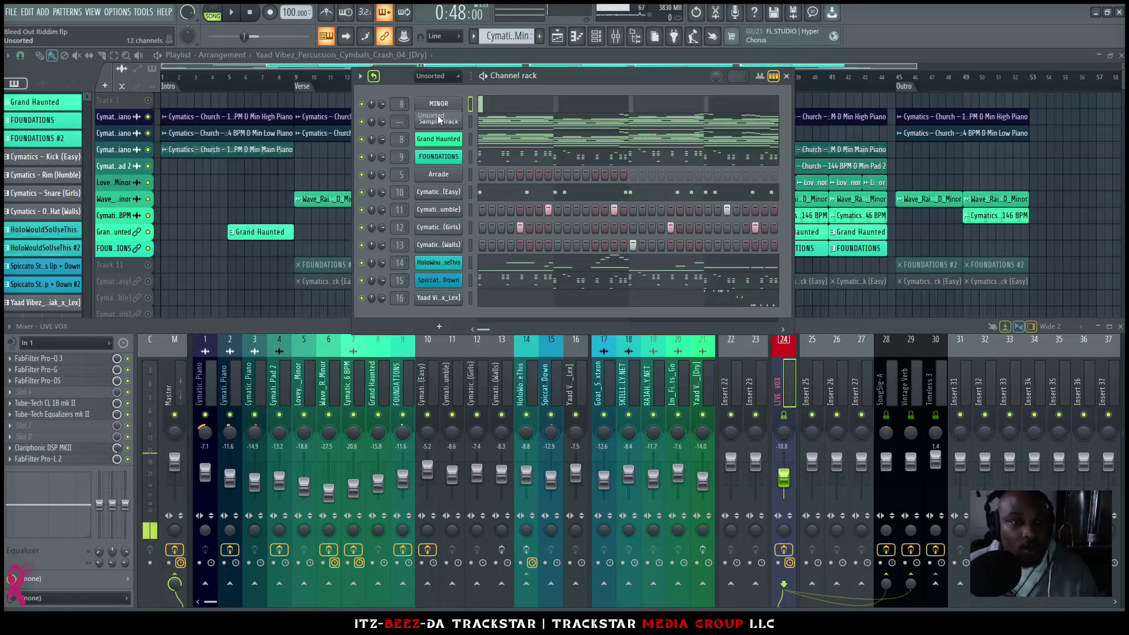
# Step: Open the FOUNDATIONS notes in the piano roll and switch playback to pattern mode
pyautogui.click(520, 160)
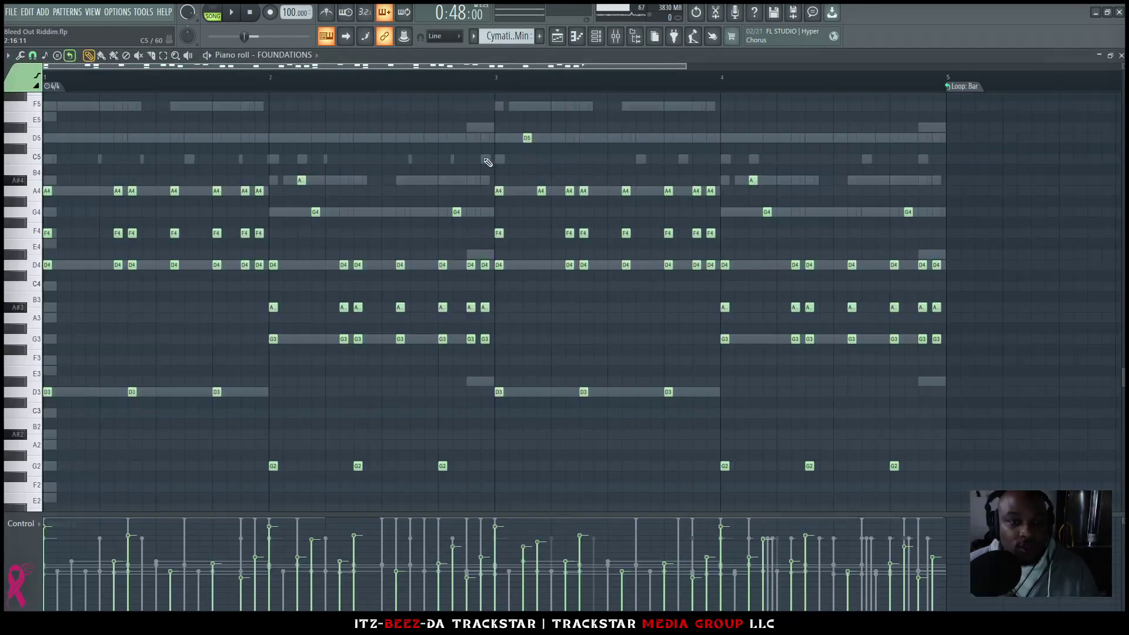
pyautogui.click(221, 13)
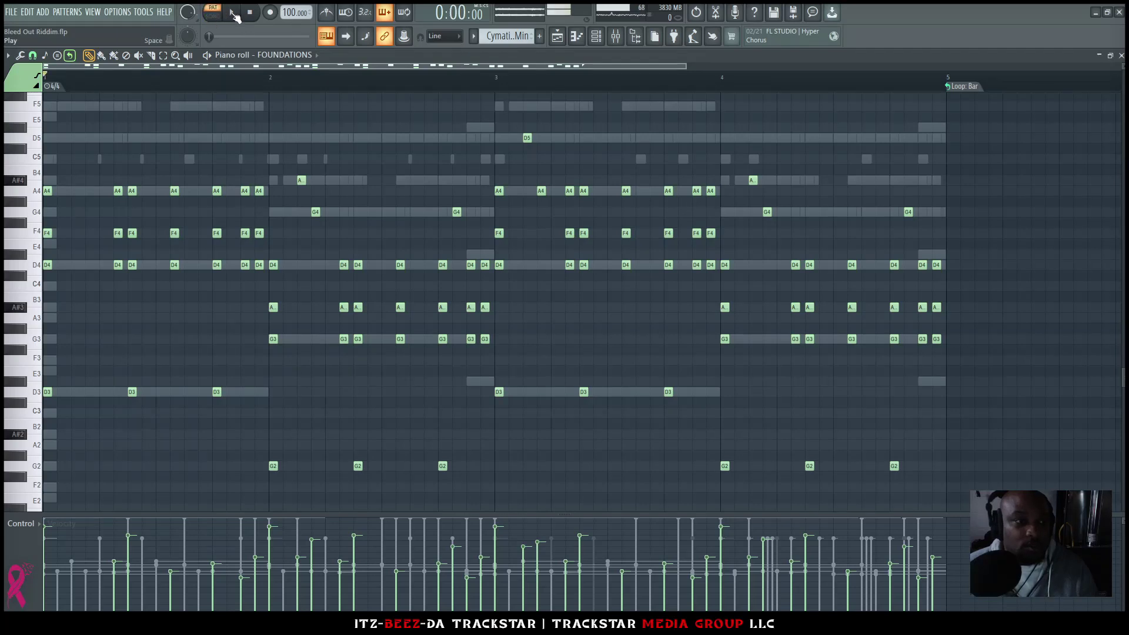
pyautogui.press('space')
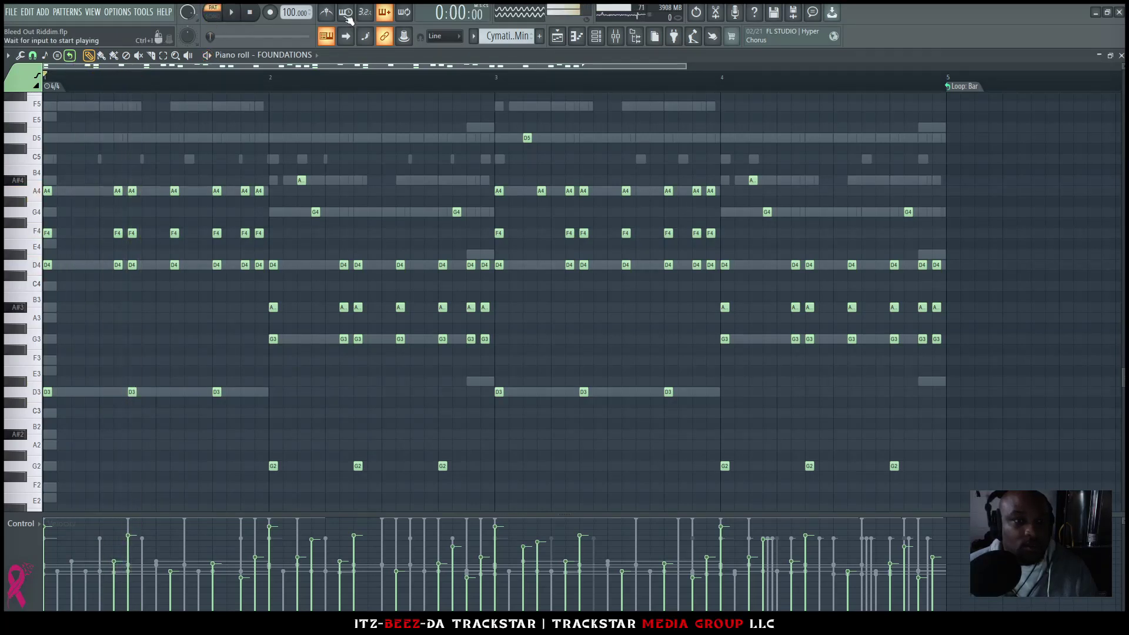
# Step: Play the pattern with the channel rack and mixer open, and return to the FOUNDATIONS piano roll
pyautogui.click(597, 38)
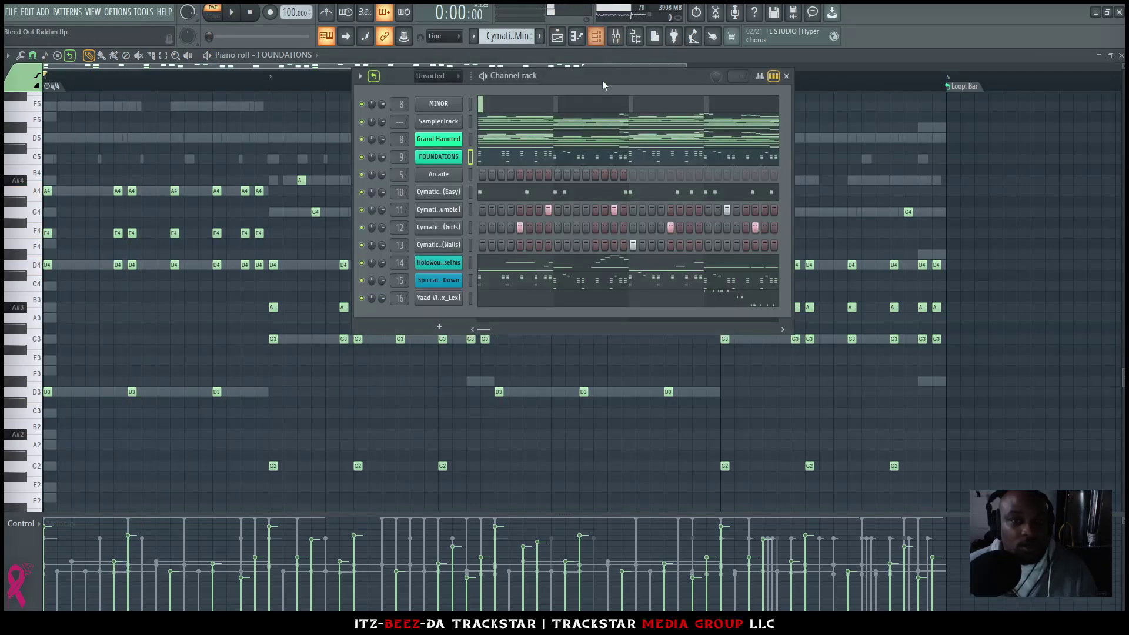
pyautogui.click(615, 39)
pyautogui.press('space')
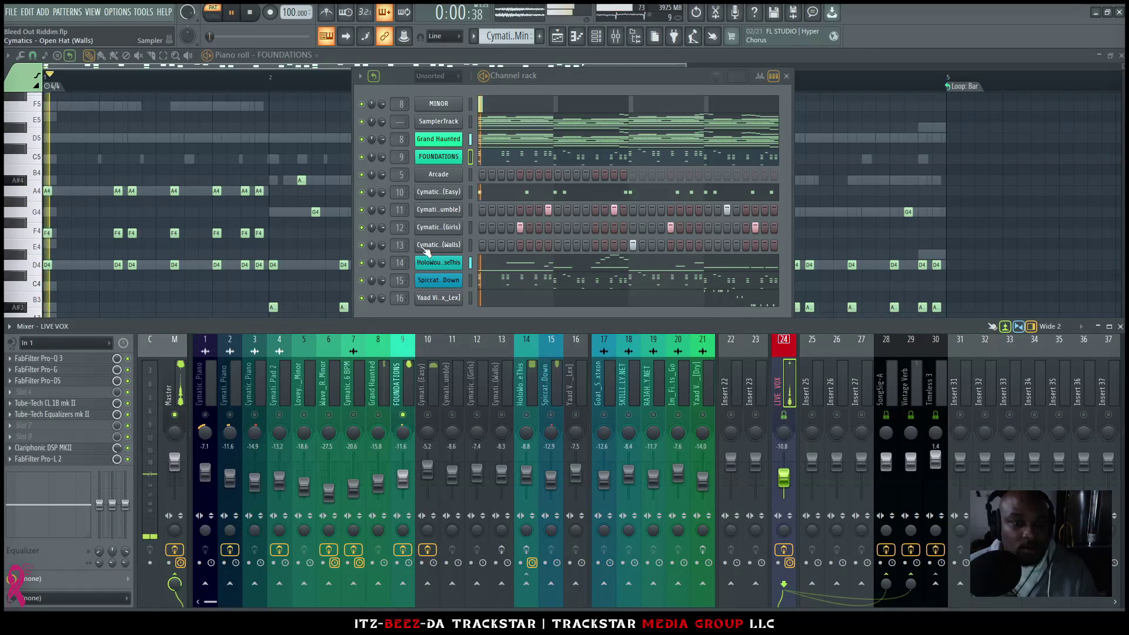
pyautogui.click(320, 139)
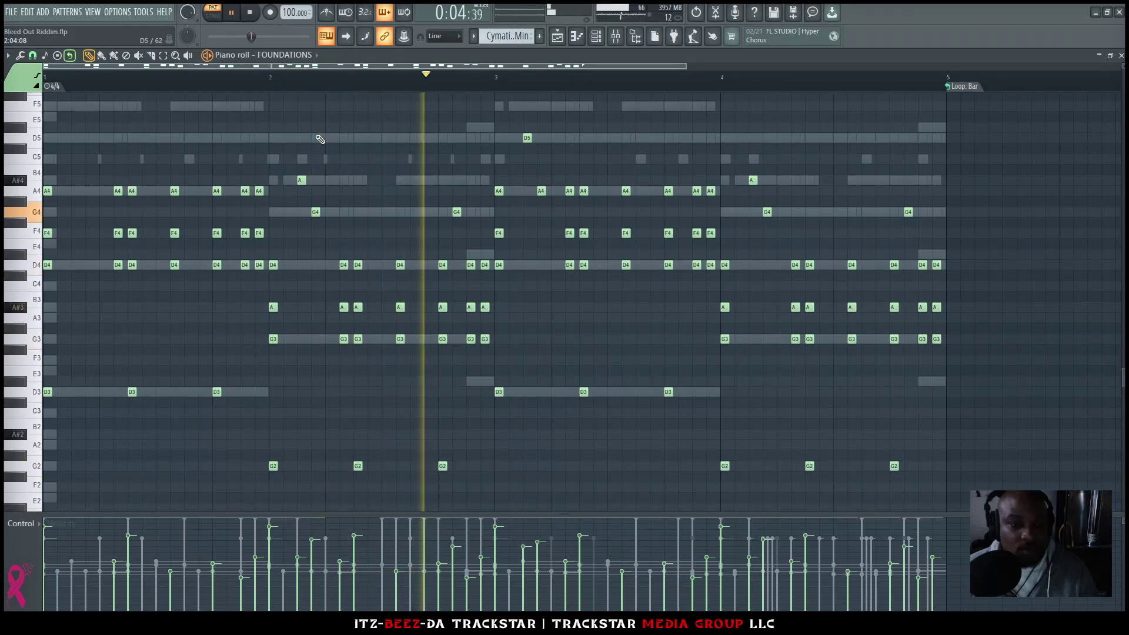
# Step: Stop the pattern and replay it from the start to listen to the FOUNDATIONS notes
pyautogui.scroll(1, 321, 139)
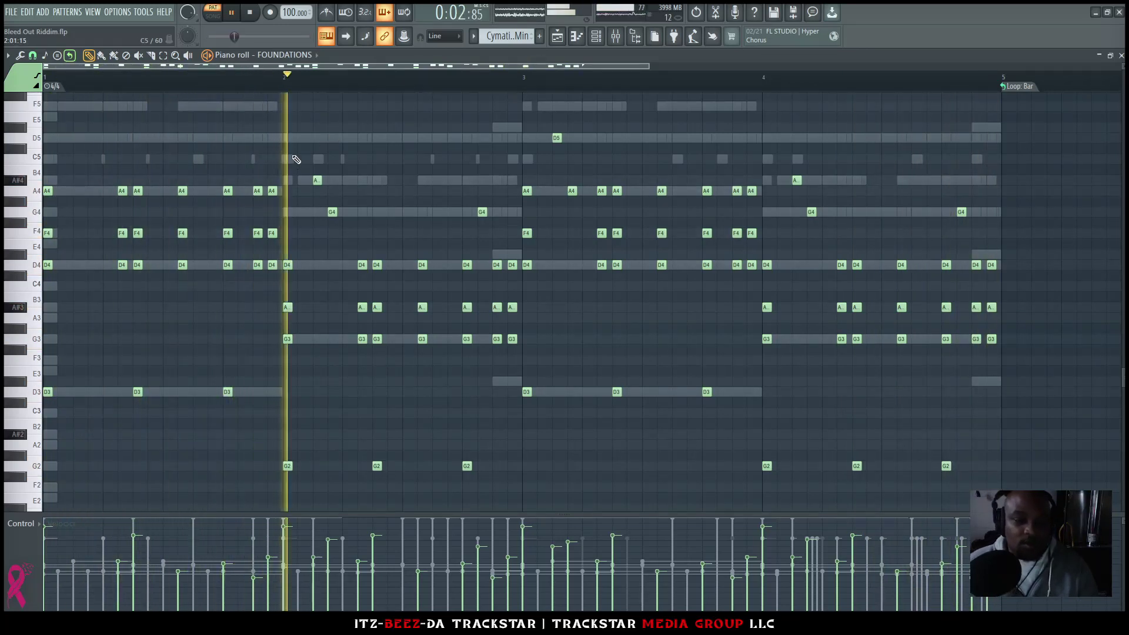
pyautogui.press('space')
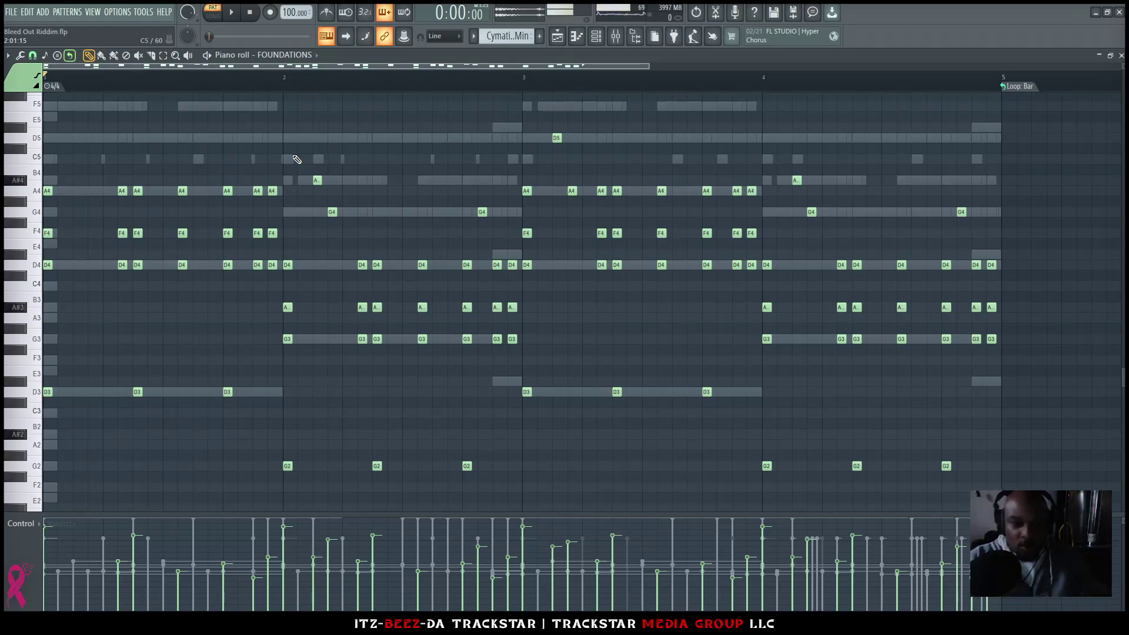
pyautogui.press('space')
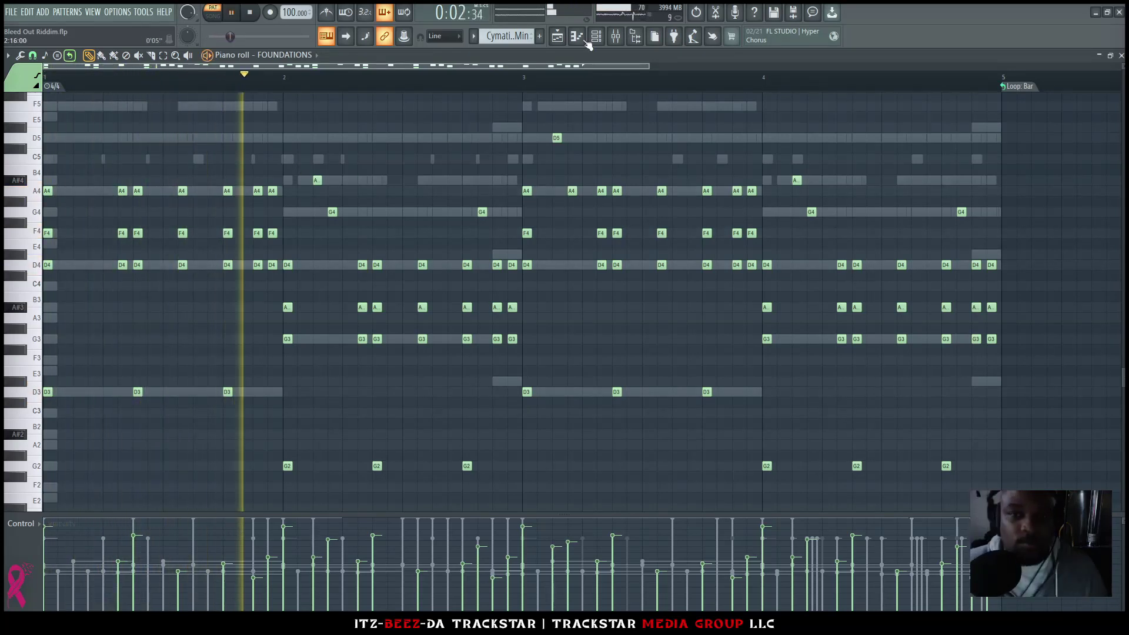
pyautogui.click(631, 15)
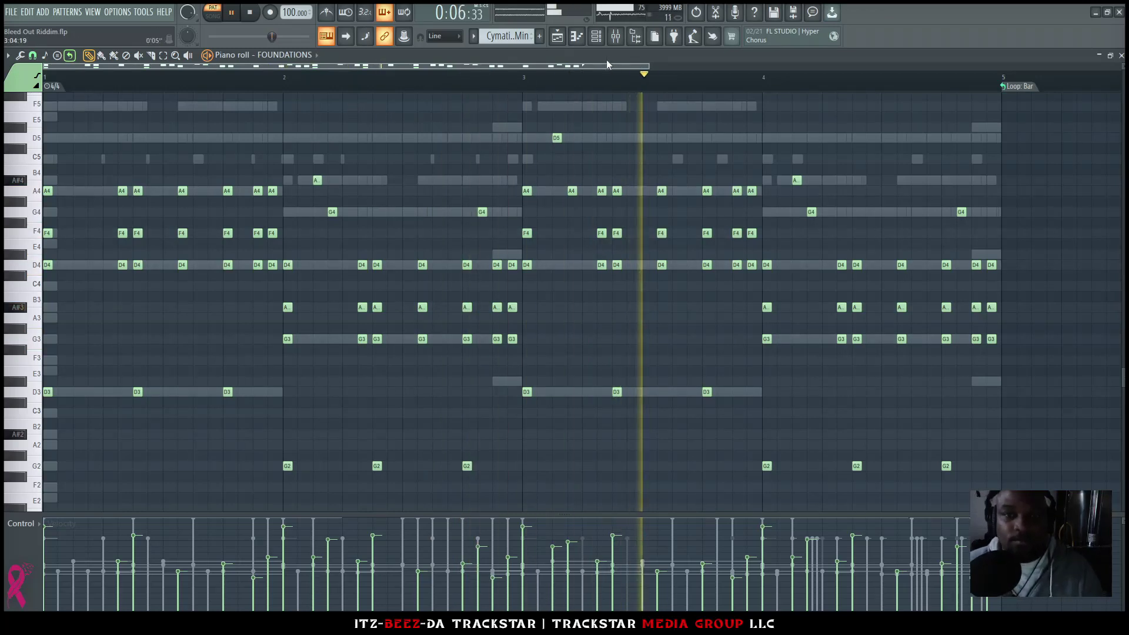
# Step: Show the mixer, stop playback and end the solo on the FOUNDATIONS mixer track
pyautogui.click(618, 38)
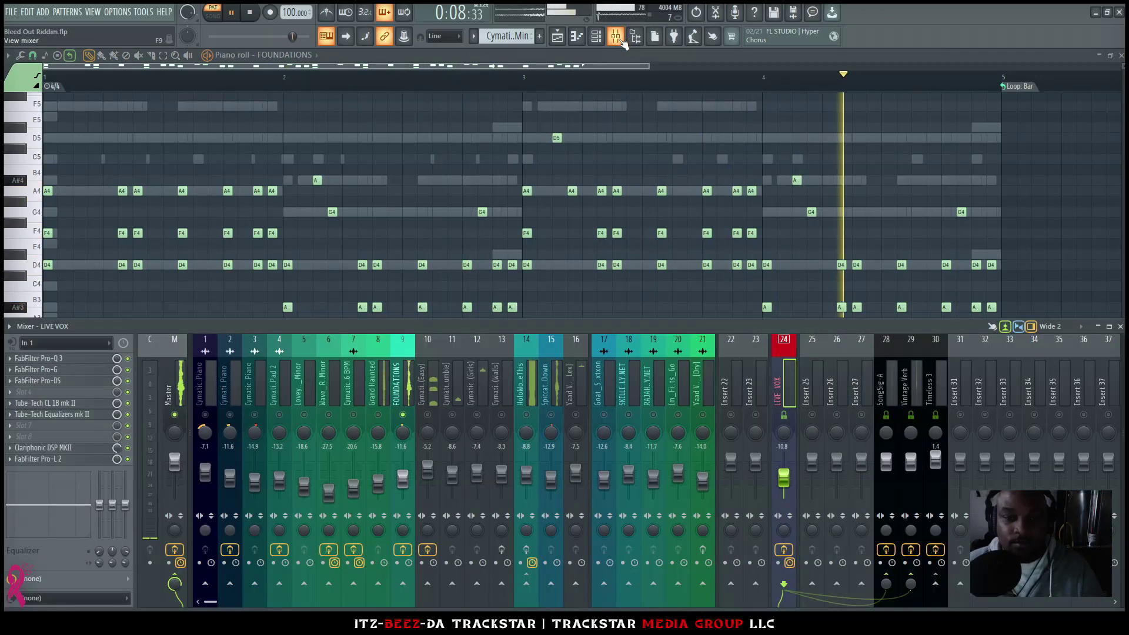
pyautogui.press('space')
pyautogui.rightClick(404, 415)
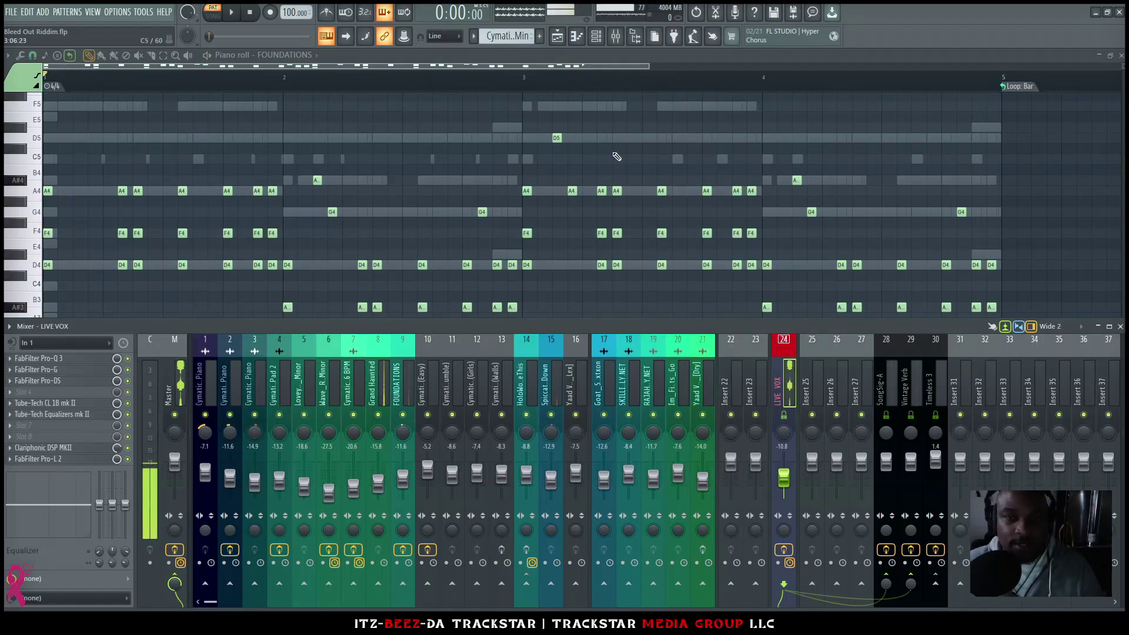
# Step: Switch the playlist to song mode, play the chorus with the mixer shown, and select the FOUNDATIONS mixer track
pyautogui.click(562, 40)
pyautogui.click(212, 18)
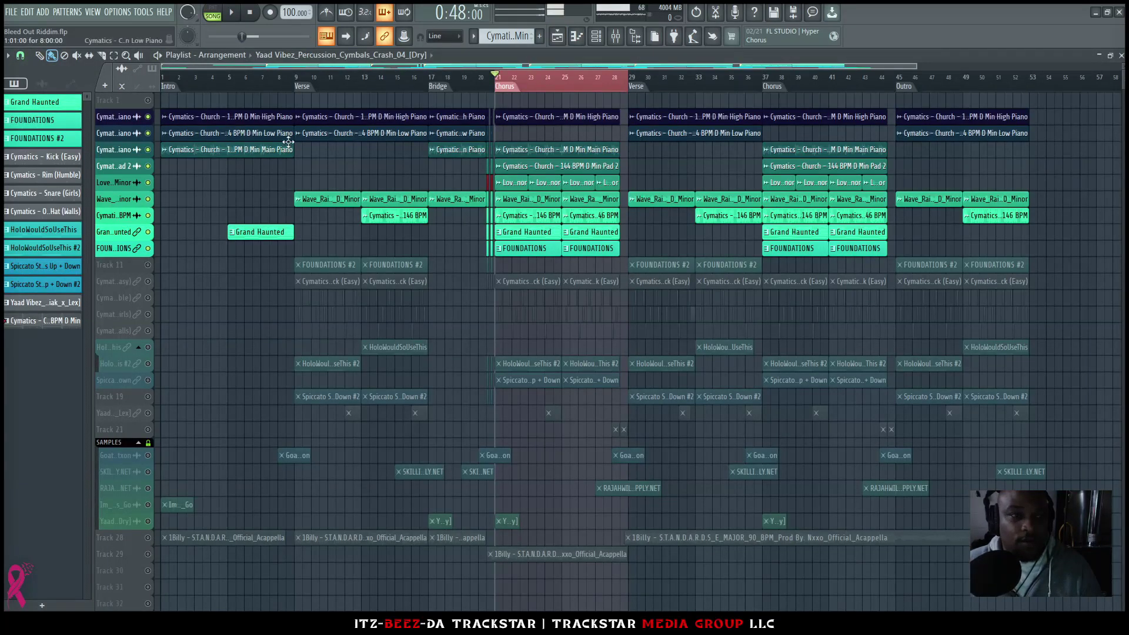
pyautogui.press('space')
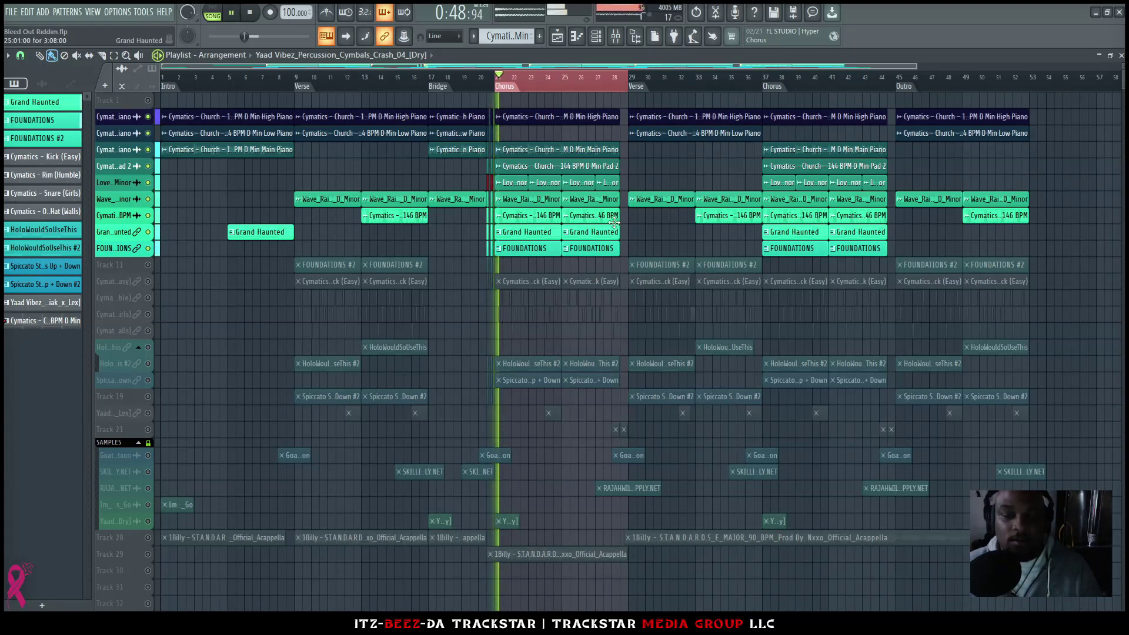
pyautogui.scroll(2, 626, 236)
pyautogui.scroll(2, 630, 236)
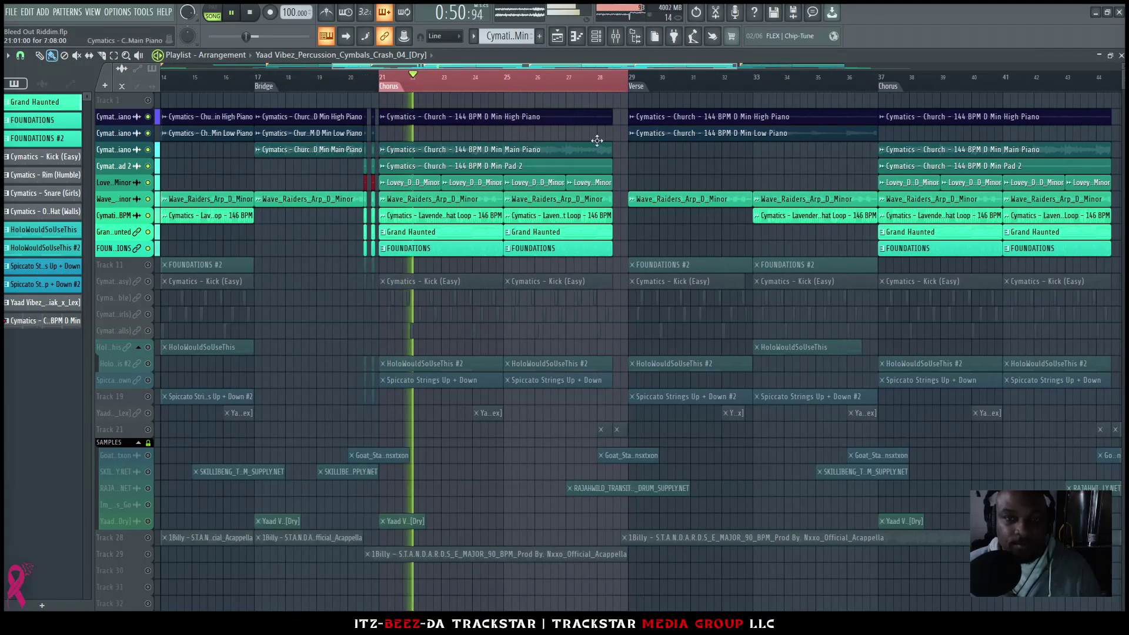
pyautogui.press('F9')
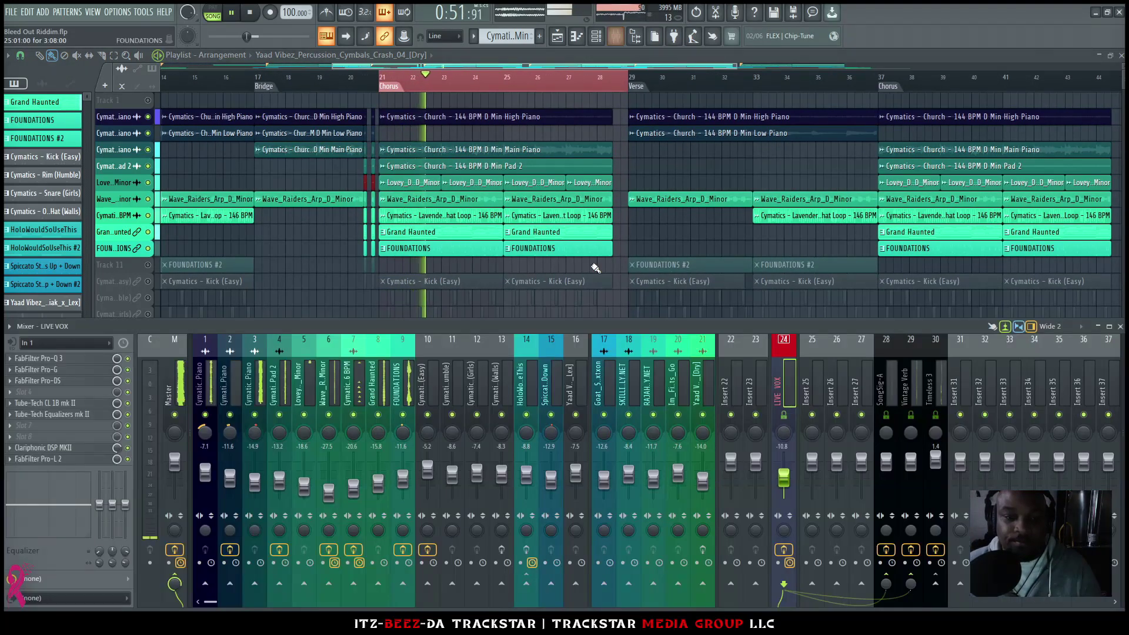
pyautogui.click(408, 391)
pyautogui.press('space')
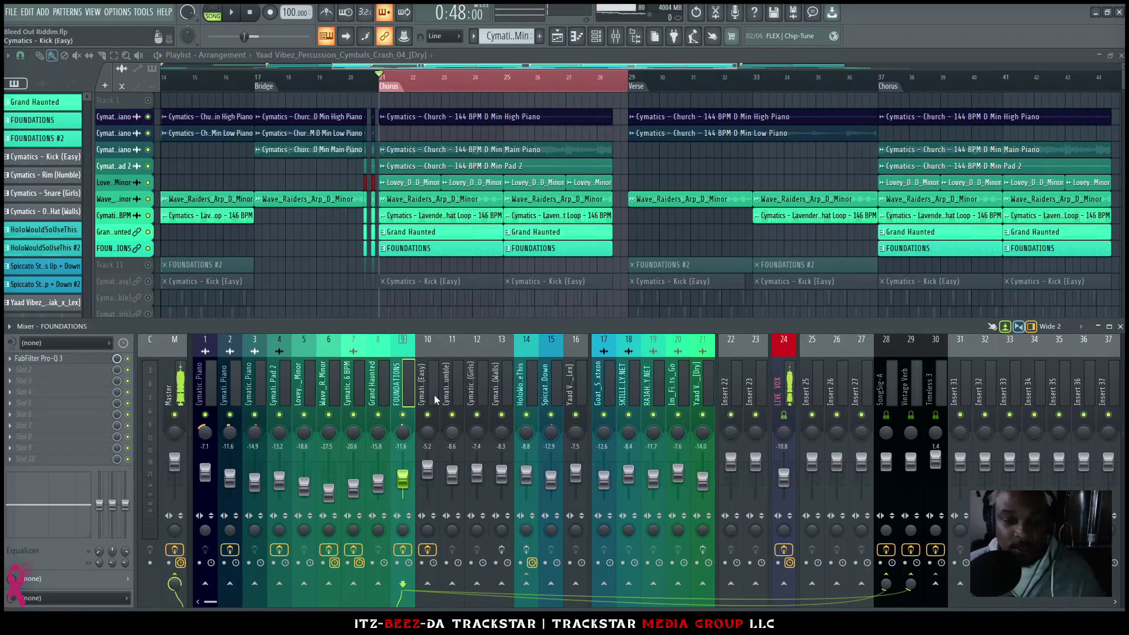
# Step: Unmute the Spiccato Strings Up + Down playlist track and view its instrument from the channel rack
pyautogui.scroll(-5, 531, 198)
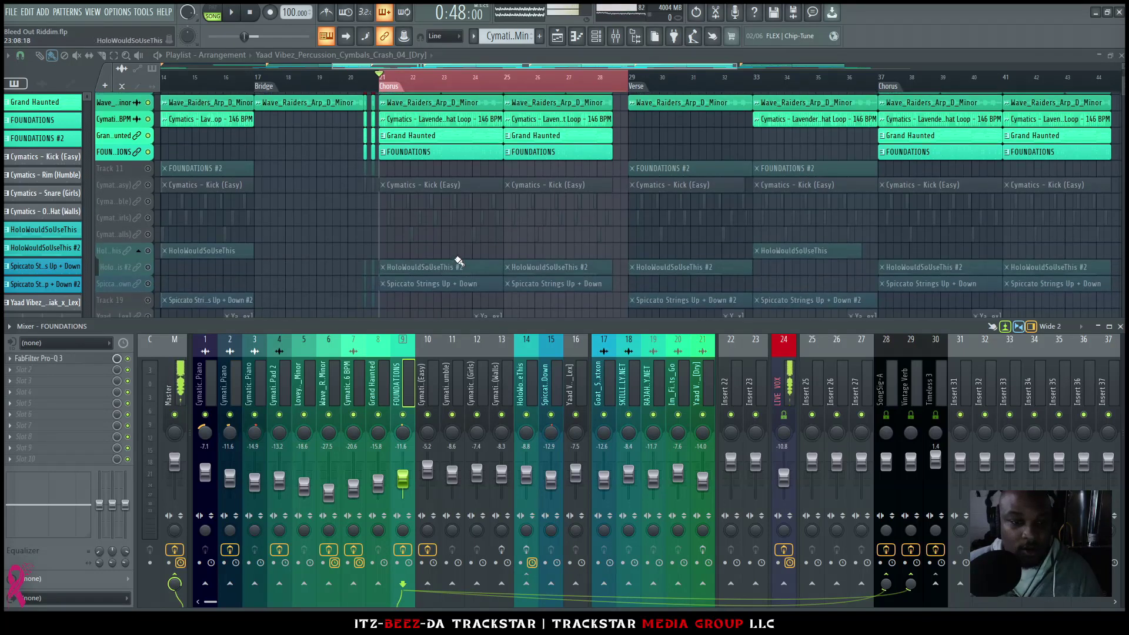
pyautogui.click(141, 220)
pyautogui.press('F9')
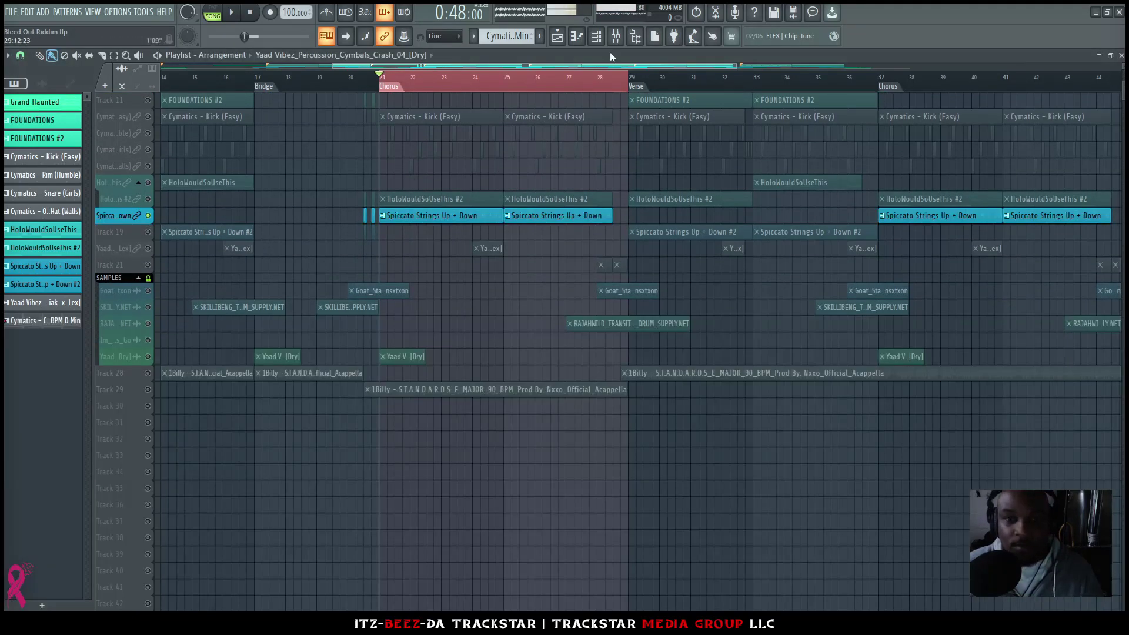
pyautogui.press('F6')
pyautogui.click(450, 283)
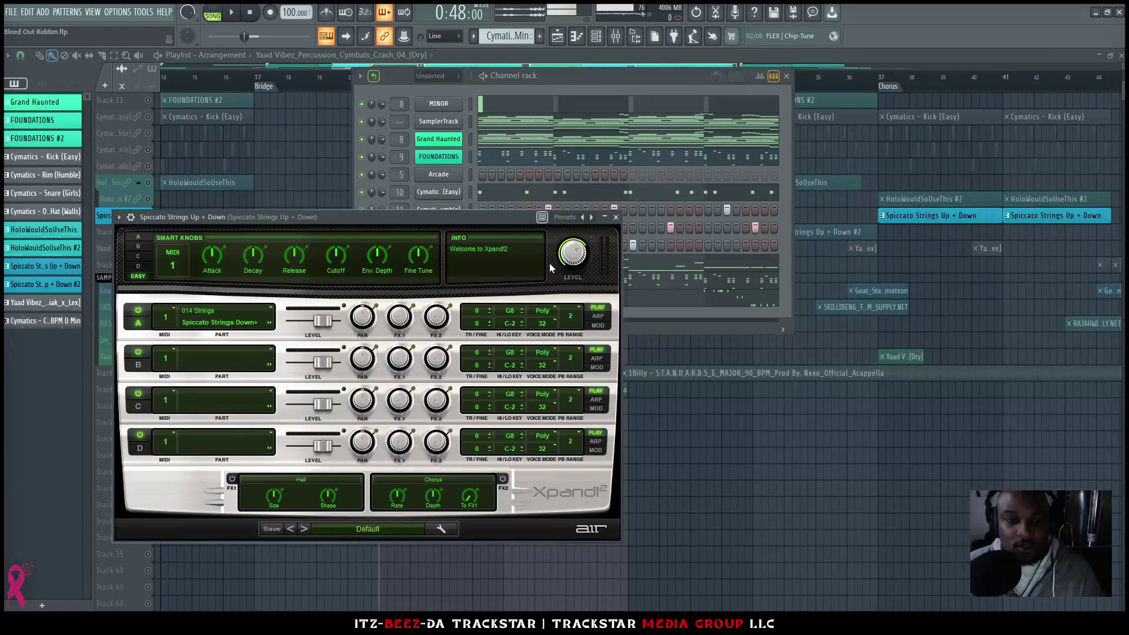
pyautogui.click(597, 228)
# Step: Listen to the strings in the chorus with the mixer shown, using the solo on the FOUNDATIONS mixer track
pyautogui.click(615, 36)
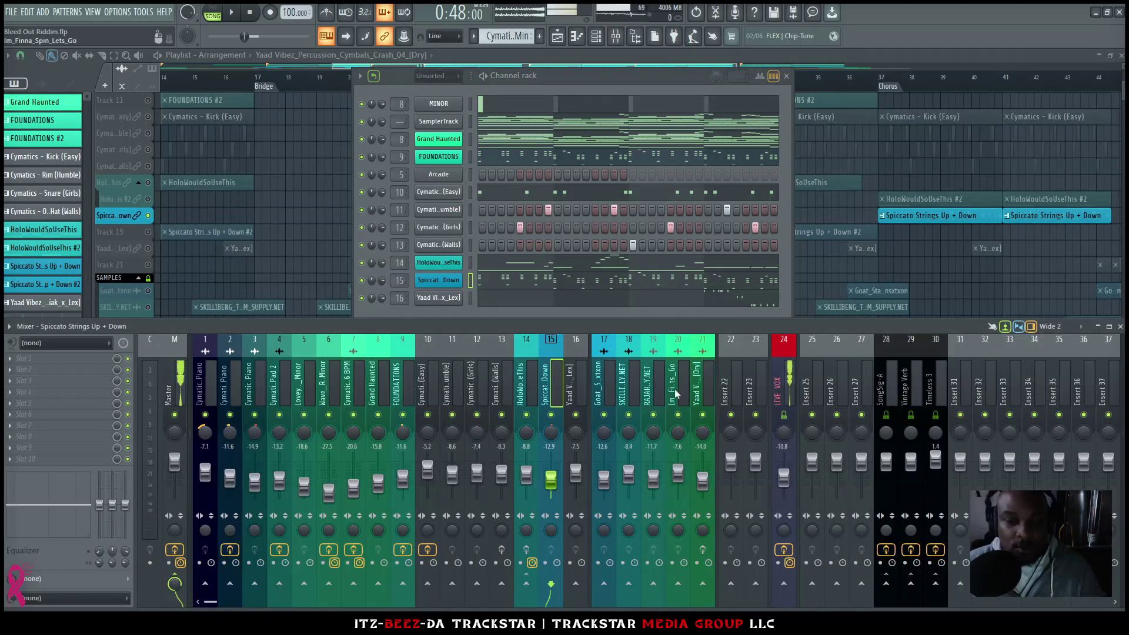
pyautogui.press('space')
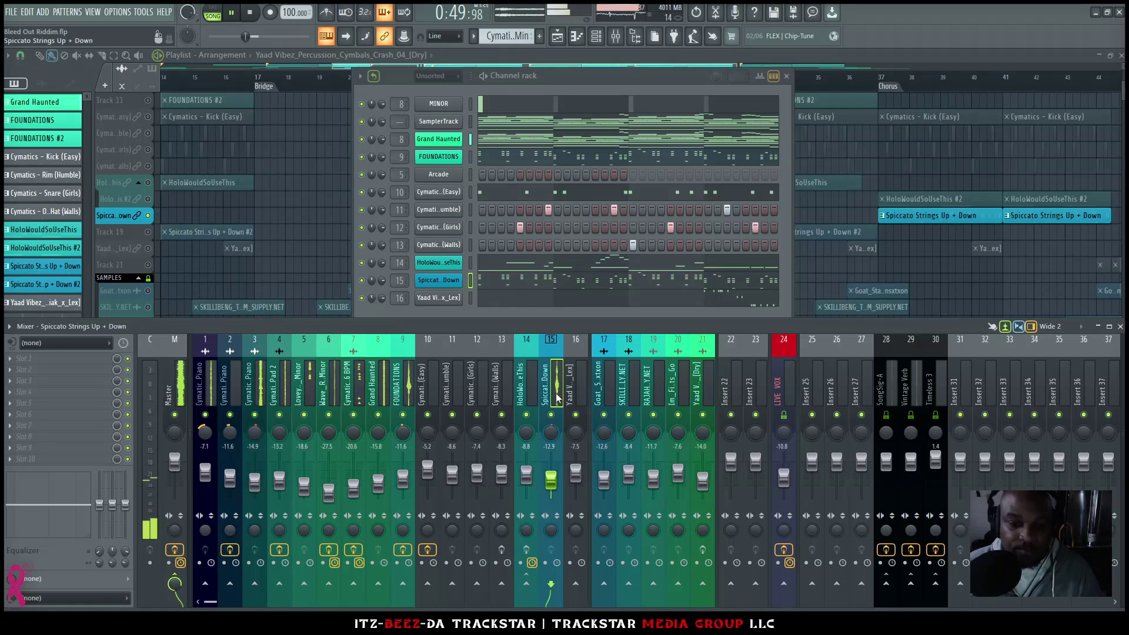
pyautogui.rightClick(406, 415)
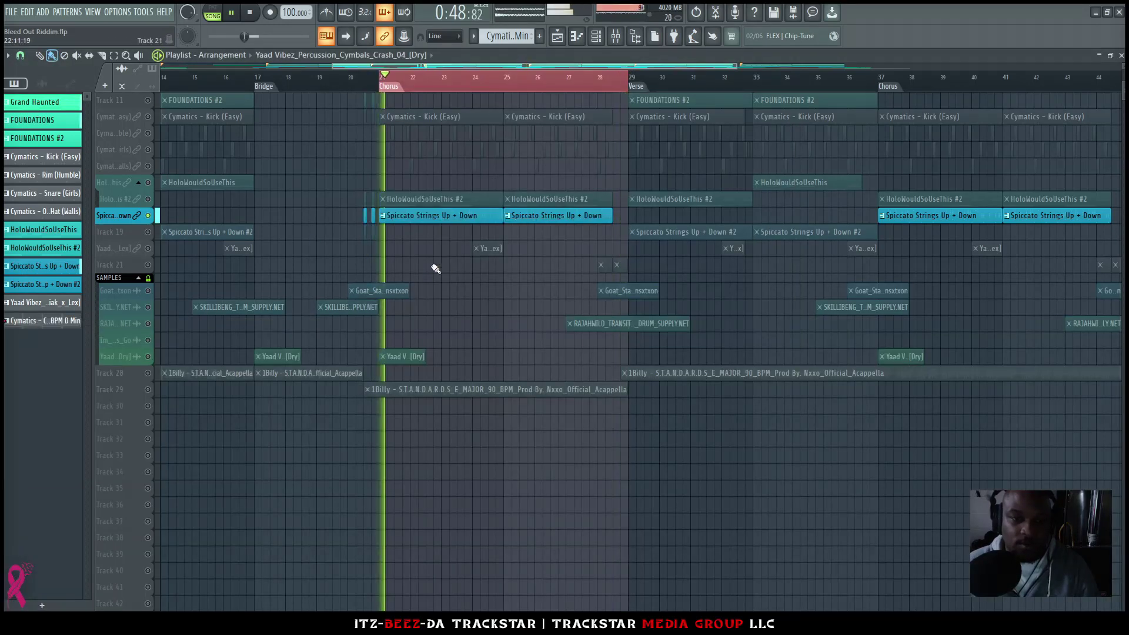
pyautogui.scroll(3, 424, 269)
pyautogui.scroll(1, 458, 275)
pyautogui.press('space')
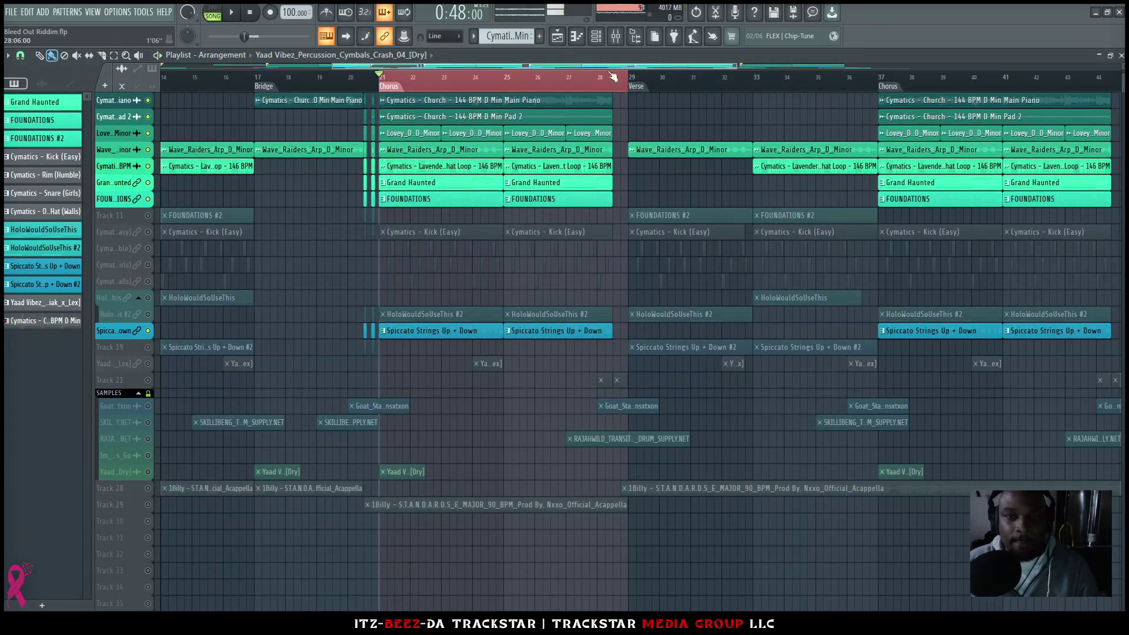
# Step: Open FabFilter Pro-Q 3 on the FOUNDATIONS mixer track and look through its Strings presets
pyautogui.press('F6')
pyautogui.click(616, 36)
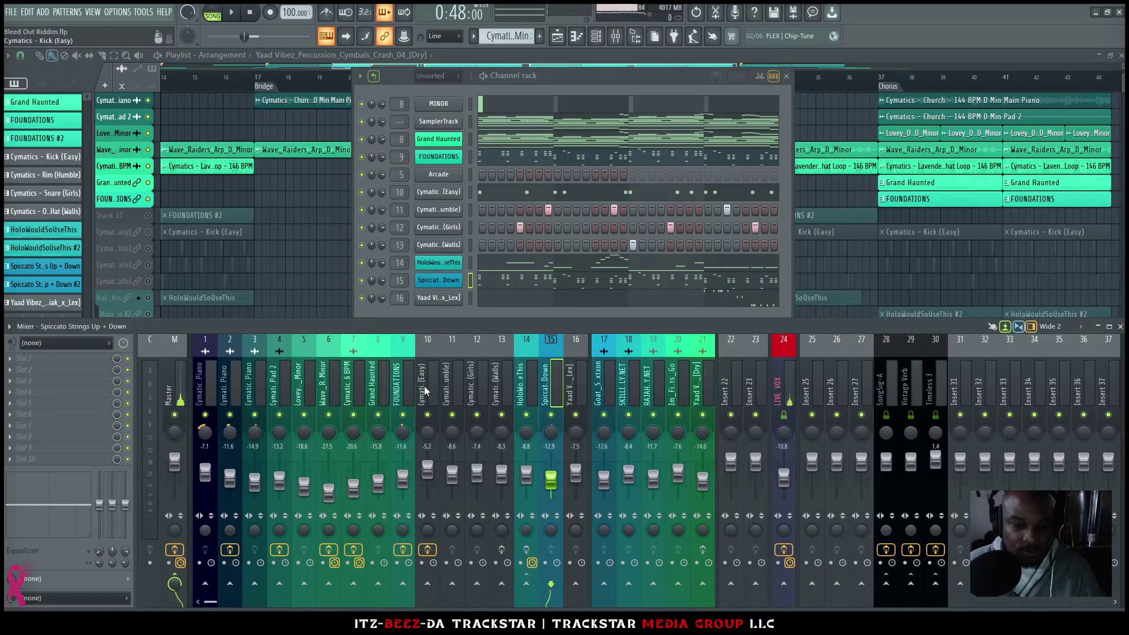
pyautogui.click(404, 391)
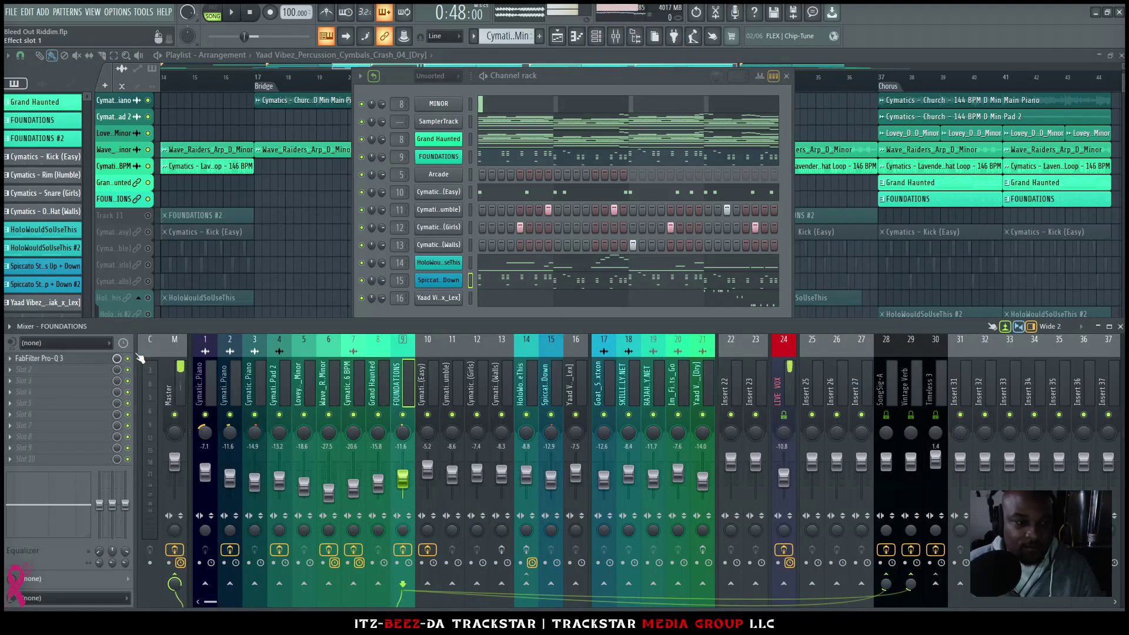
pyautogui.click(88, 358)
pyautogui.click(442, 163)
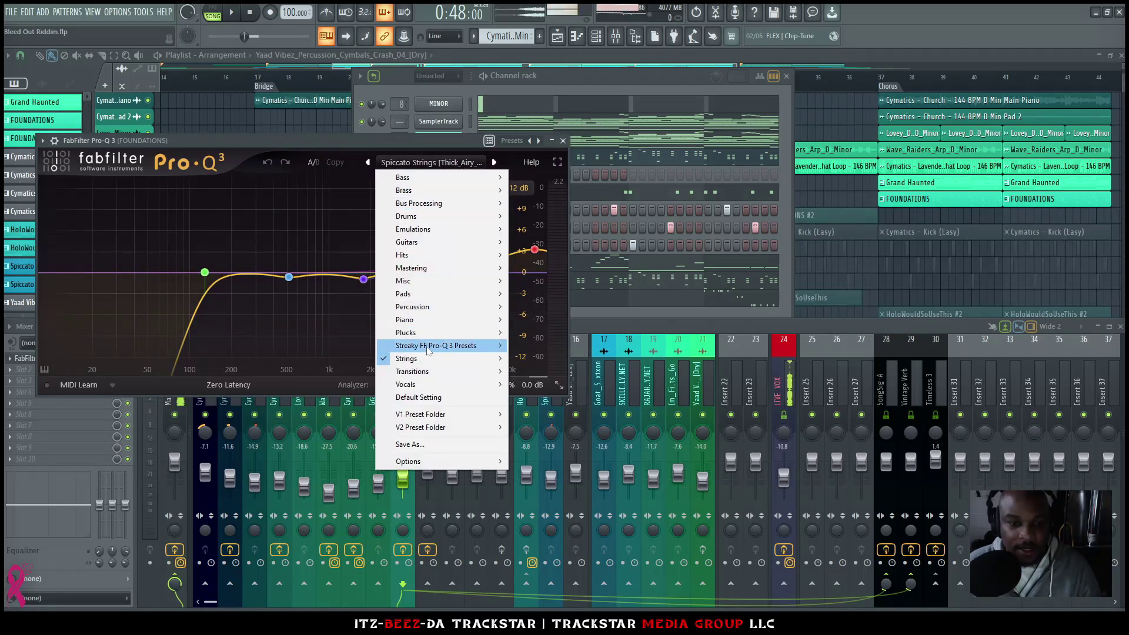
pyautogui.moveTo(429, 358)
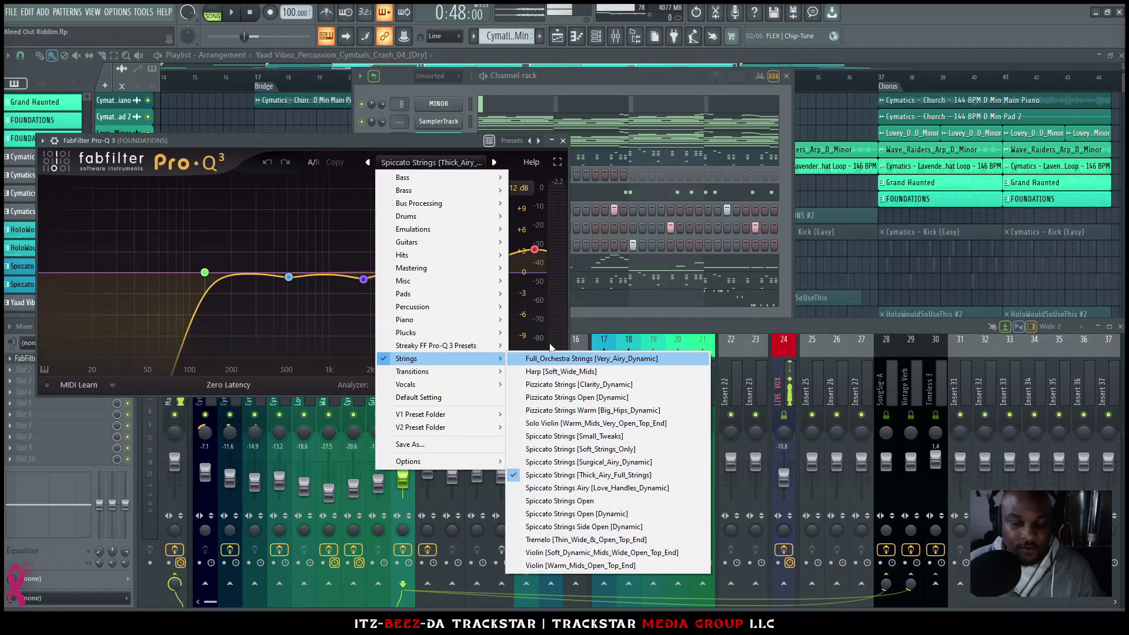
pyautogui.click(562, 141)
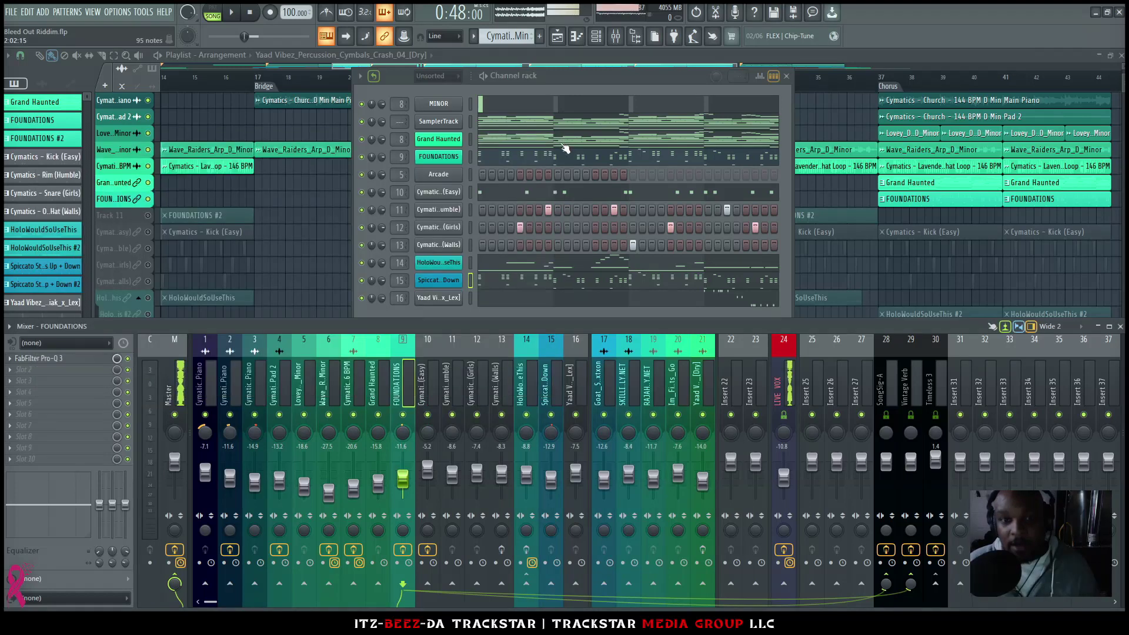
# Step: Unmute the Cymatics - Kick (Easy) playlist track and play the chorus with the kick soloed in the mixer
pyautogui.press('F5')
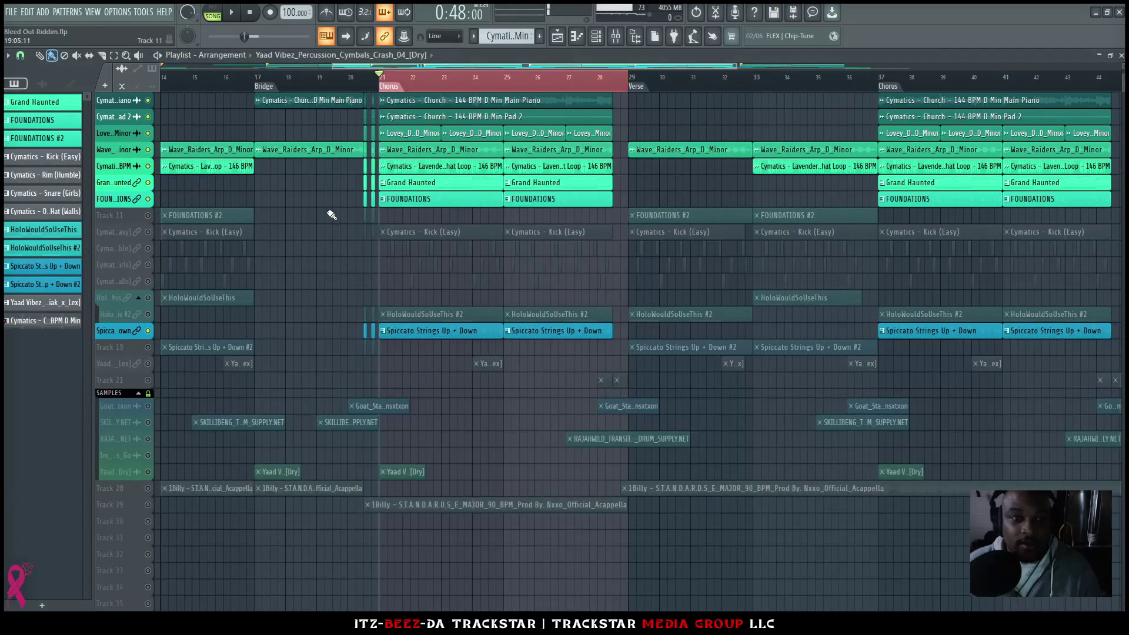
pyautogui.click(149, 232)
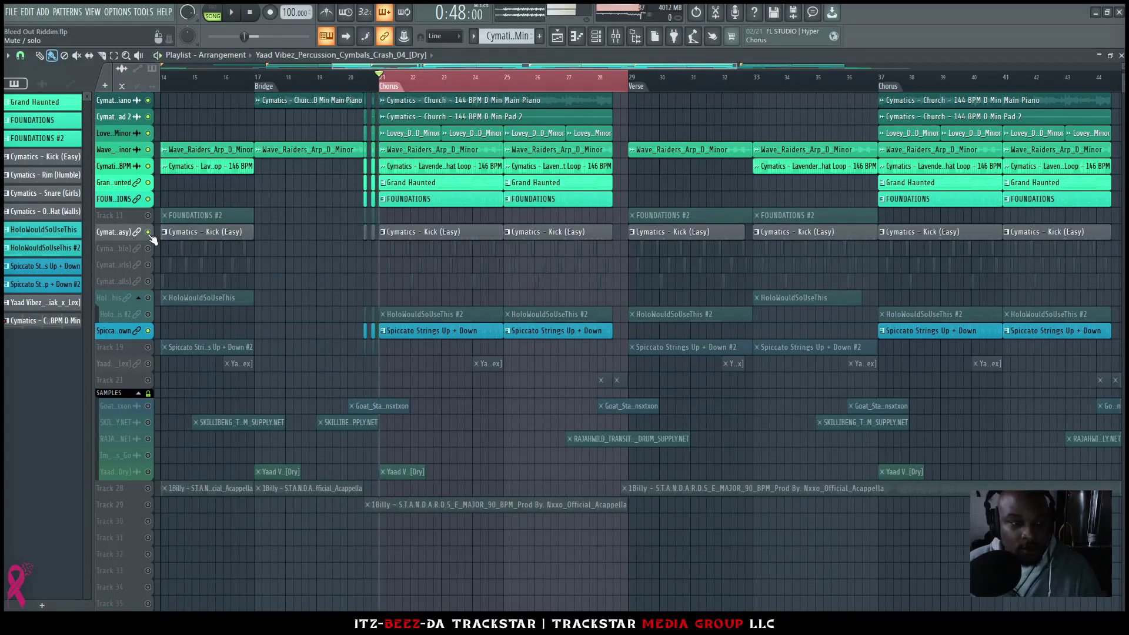
pyautogui.press('space')
pyautogui.press('F9')
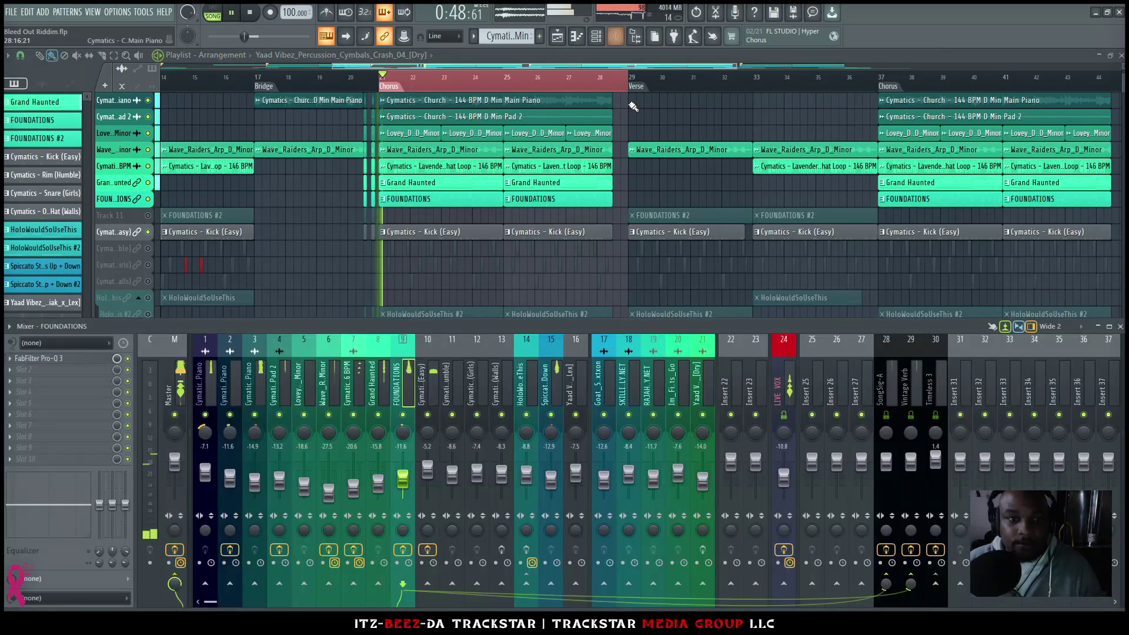
pyautogui.click(438, 423)
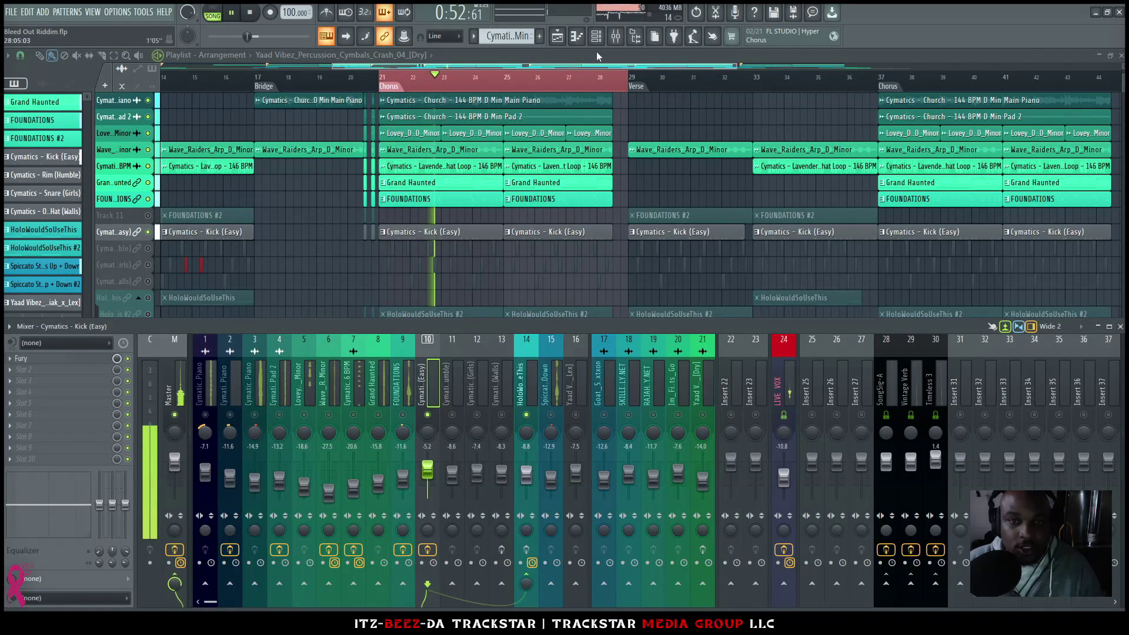
pyautogui.press('space')
# Step: Open the Cymatics - Kick (Easy) sampler, show the second page of its precomputed effects, and audition the sample
pyautogui.click(596, 36)
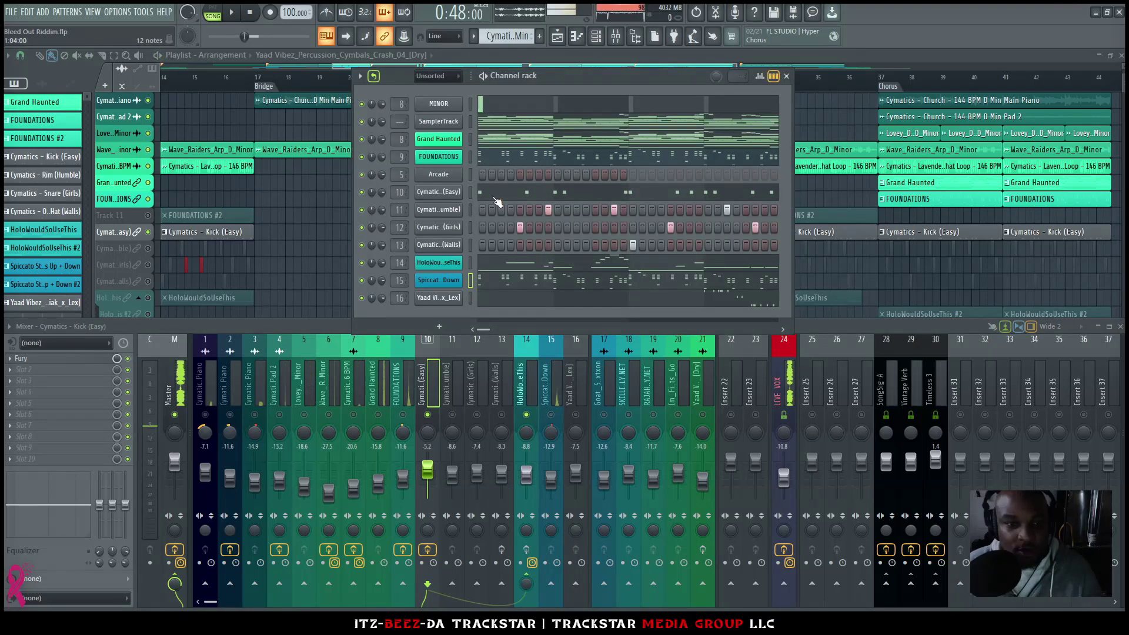
pyautogui.click(445, 194)
pyautogui.click(24, 133)
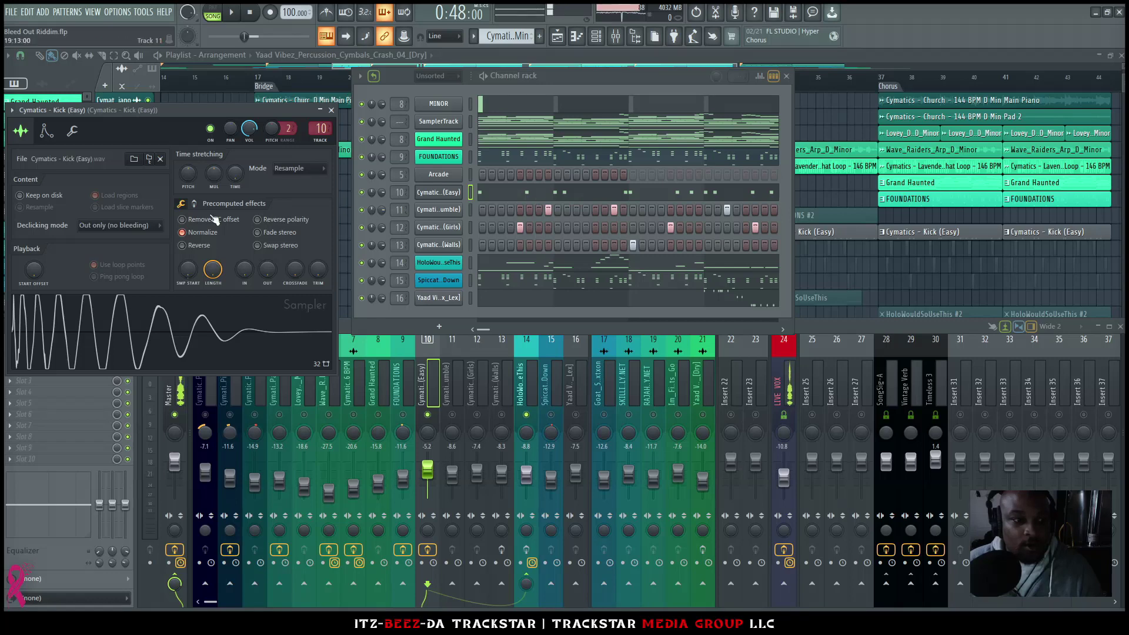
pyautogui.click(194, 204)
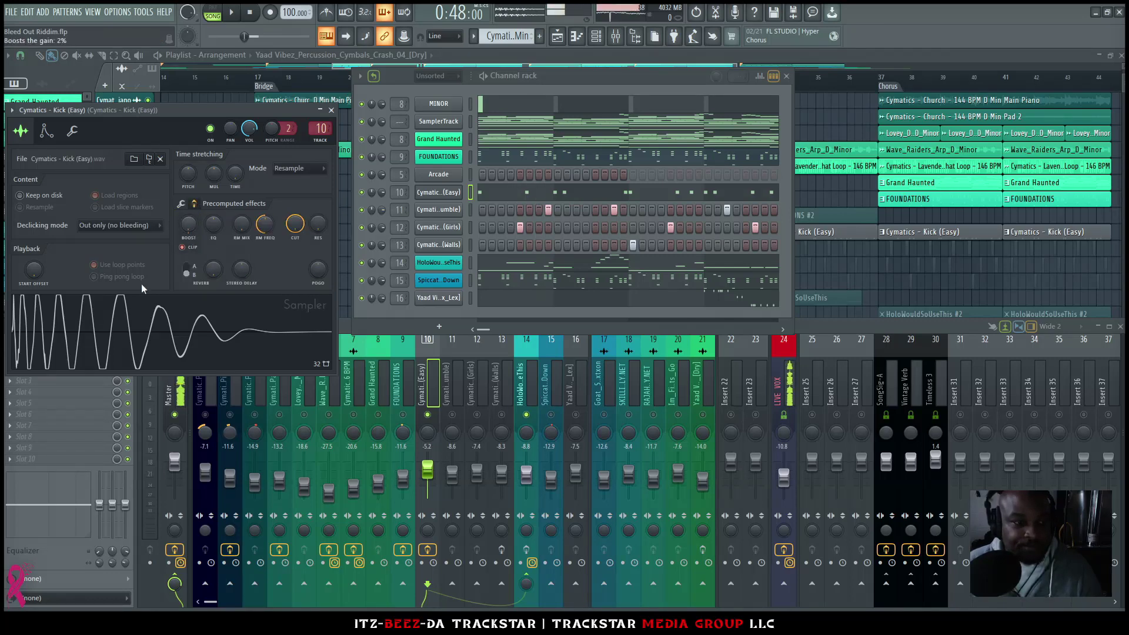
pyautogui.click(128, 338)
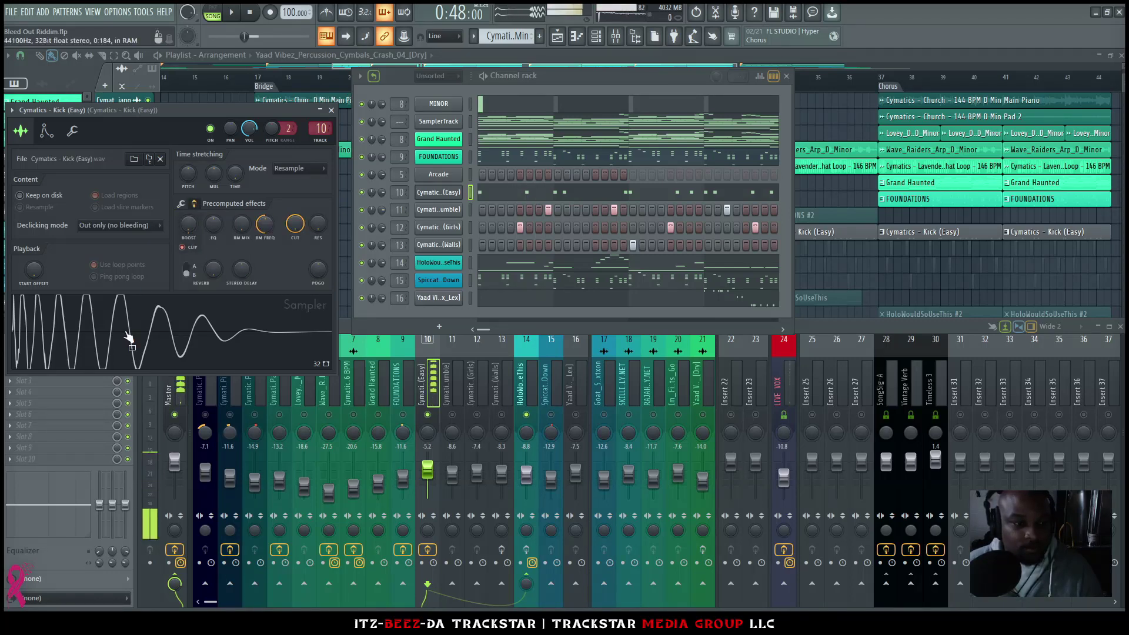
# Step: Copy the kick's boost value, audition the sample with a much higher boost, and restore the copied 2%
pyautogui.rightClick(193, 224)
pyautogui.click(207, 248)
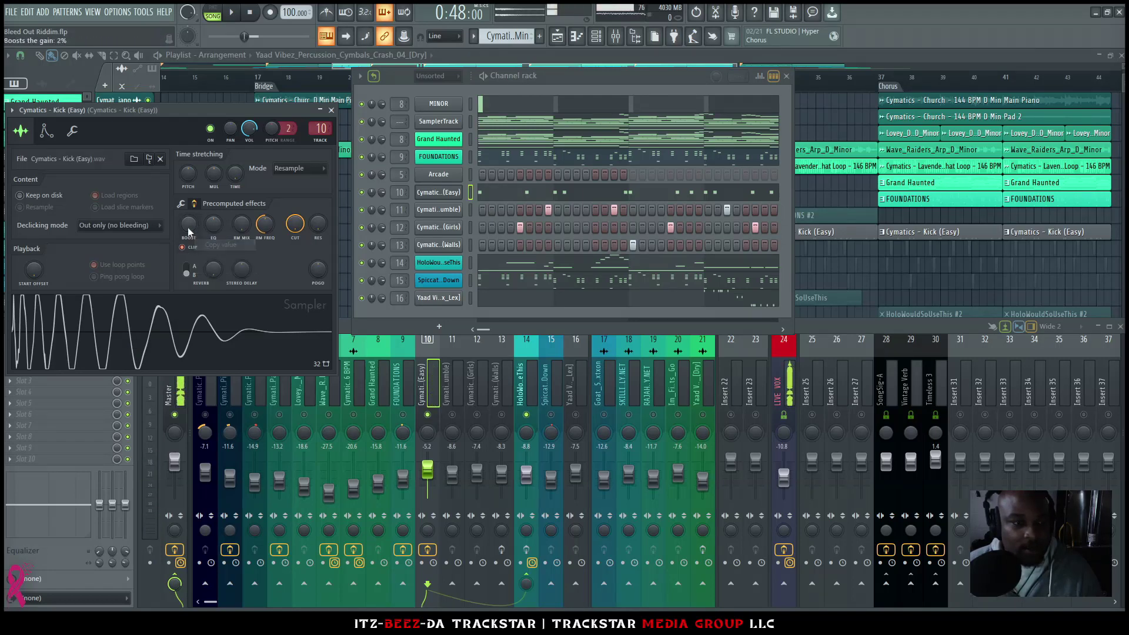
pyautogui.click(197, 326)
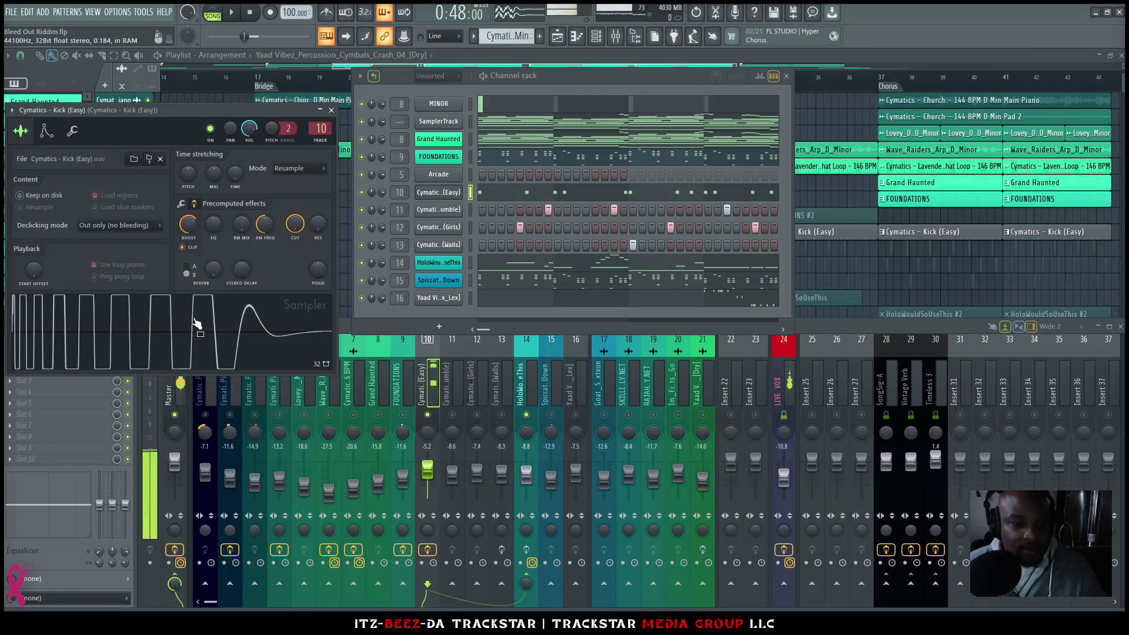
pyautogui.rightClick(188, 229)
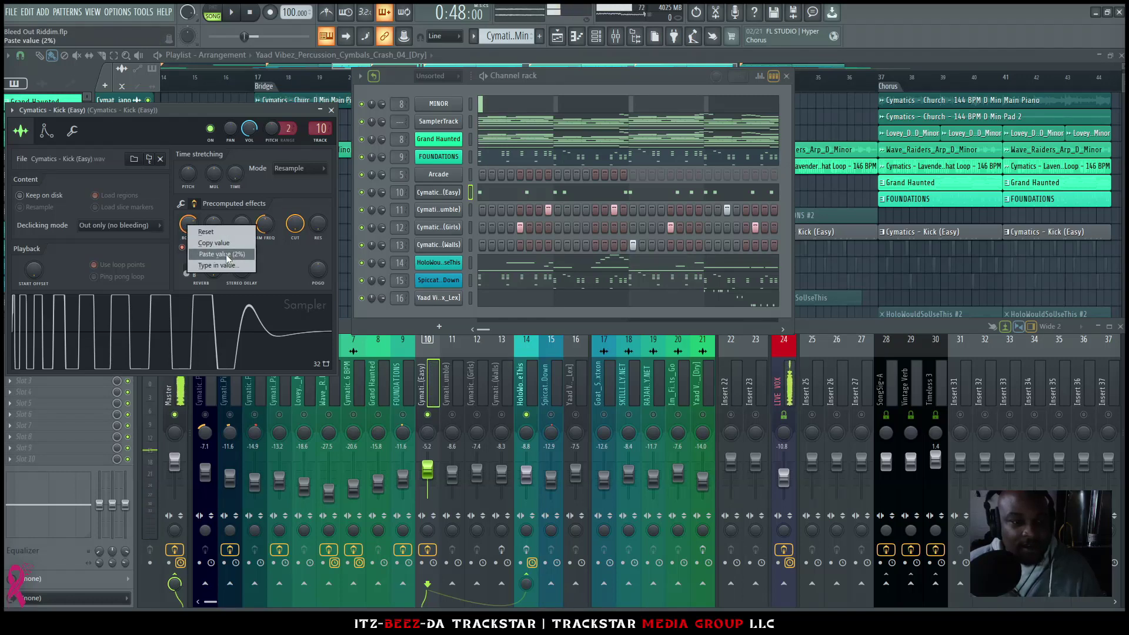
pyautogui.click(222, 254)
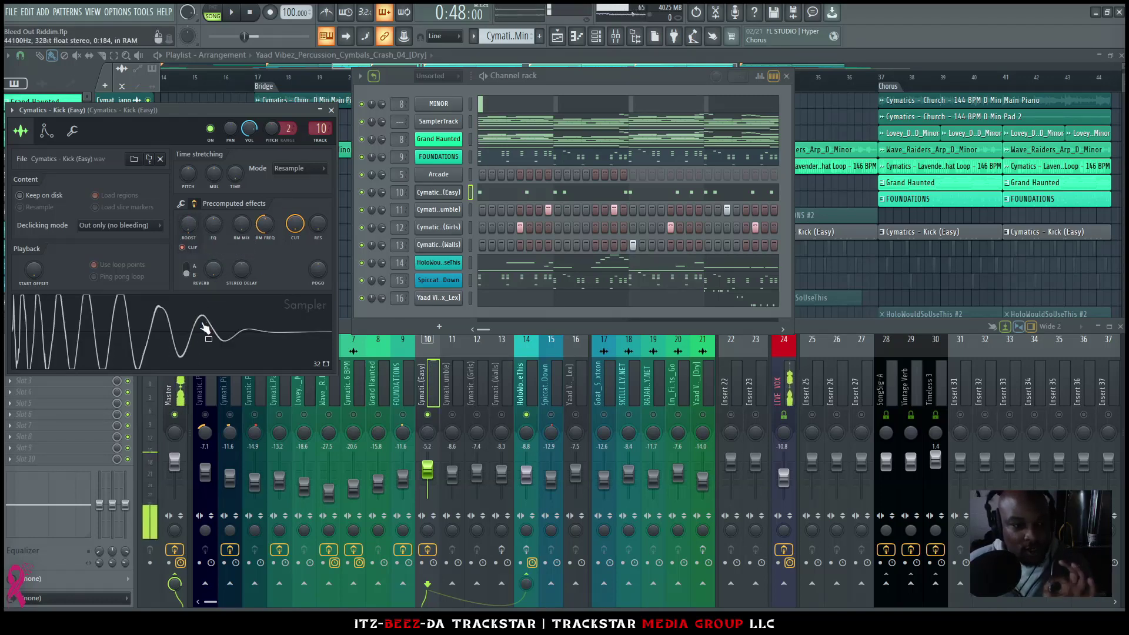
pyautogui.click(333, 112)
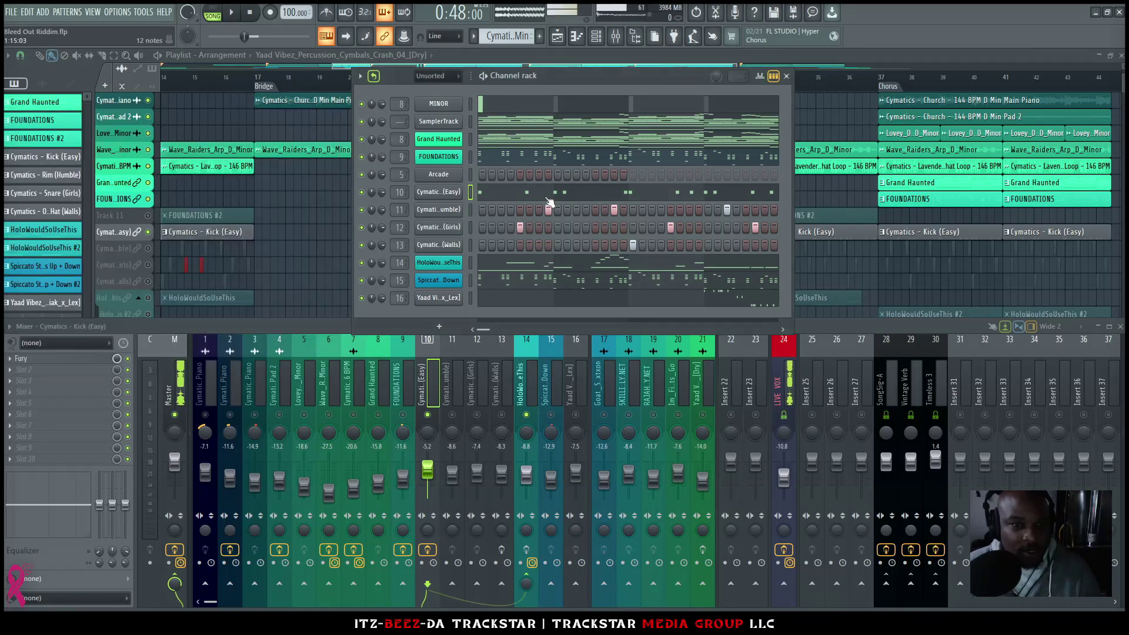
# Step: View the Cymatics - Kick (Easy) notes in the piano roll, followed by the Cymatics - Rim (Humble) notes
pyautogui.click(528, 194)
pyautogui.scroll(3, 531, 240)
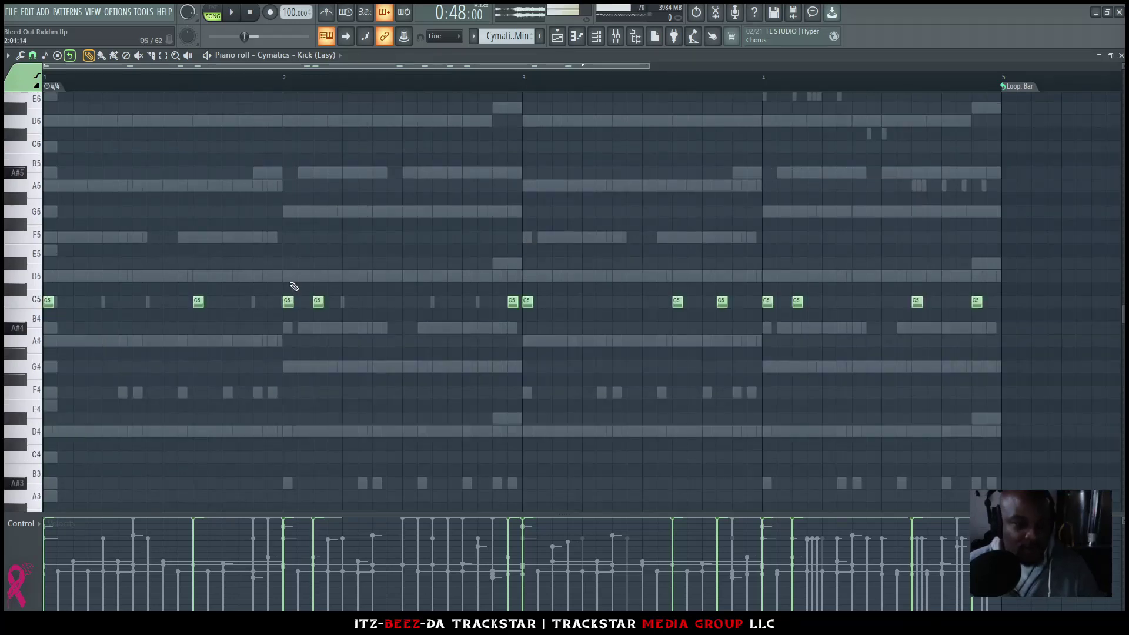
pyautogui.click(596, 37)
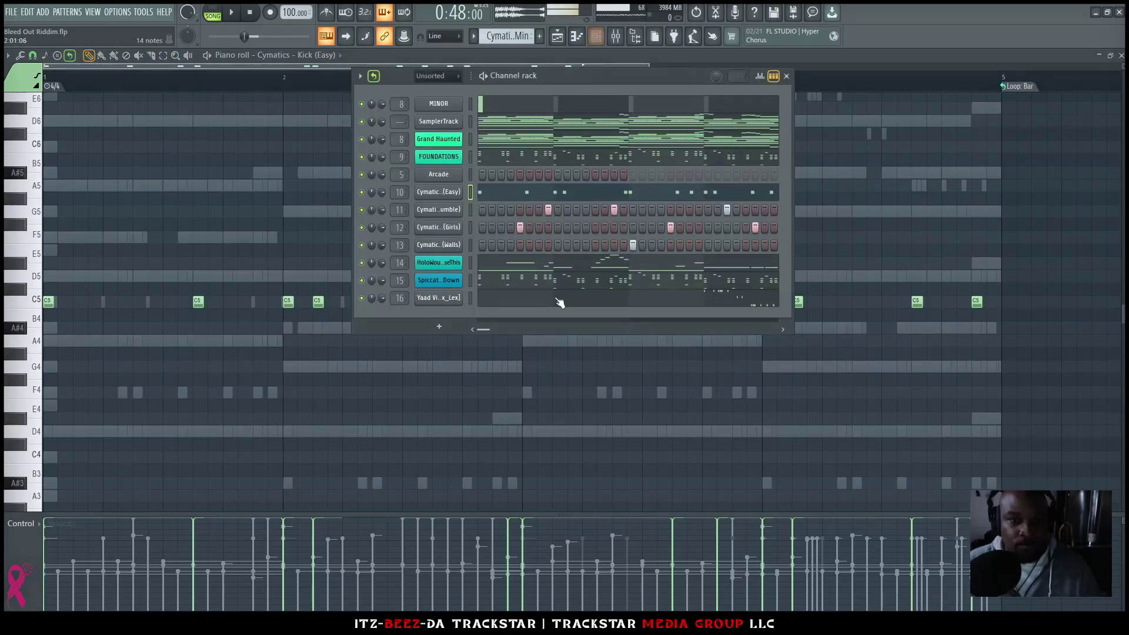
pyautogui.rightClick(460, 217)
pyautogui.click(466, 225)
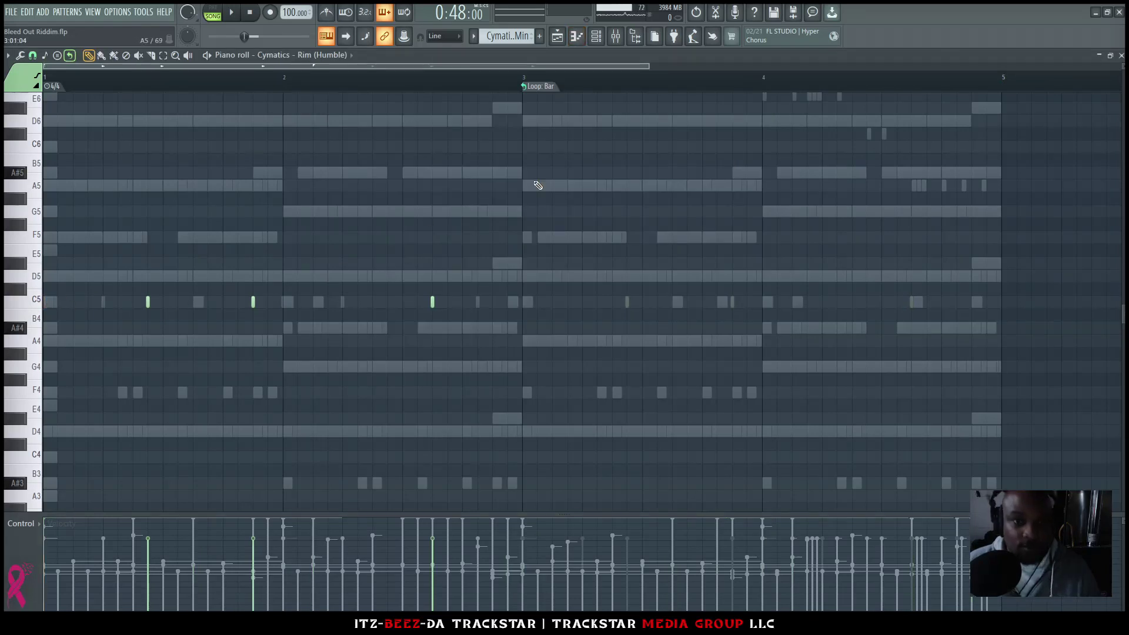
# Step: Show the Cymatics - Kick (Easy) notes in the piano roll and audition the kick pattern alone in pattern mode
pyautogui.press('F6')
pyautogui.click(497, 196)
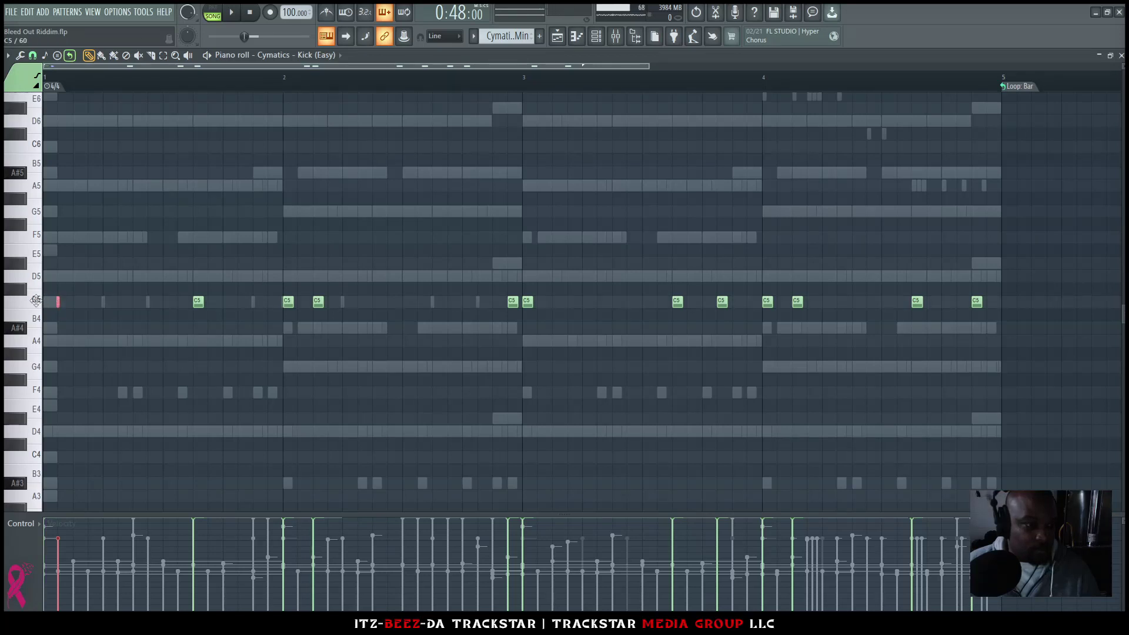
pyautogui.press('space')
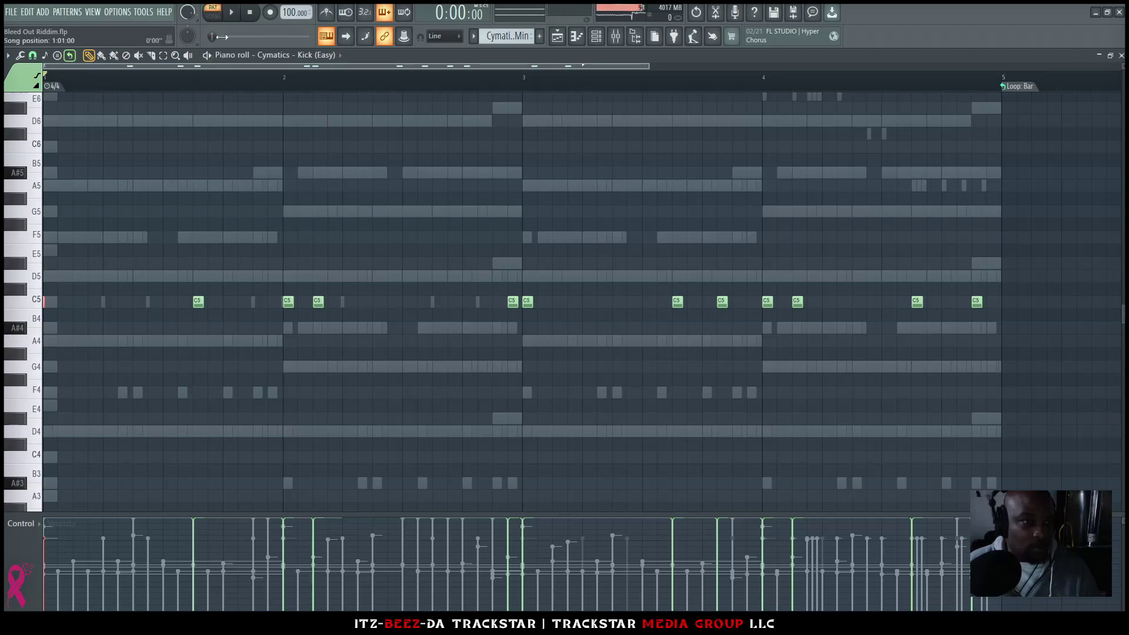
pyautogui.click(596, 35)
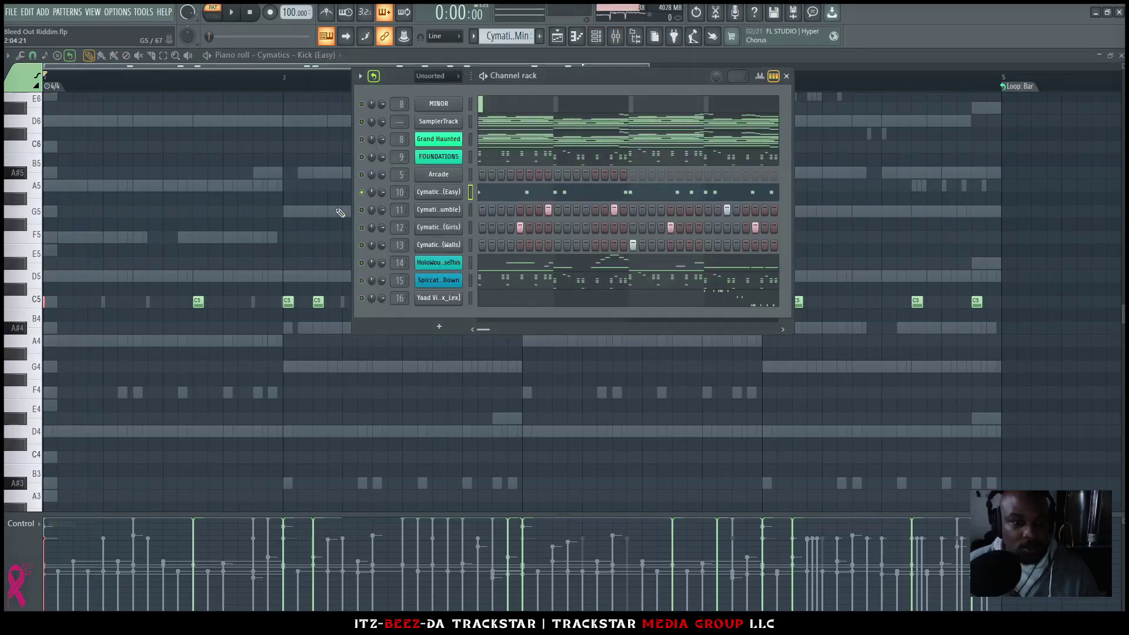
pyautogui.press('F6')
pyautogui.press('space')
pyautogui.press('space')
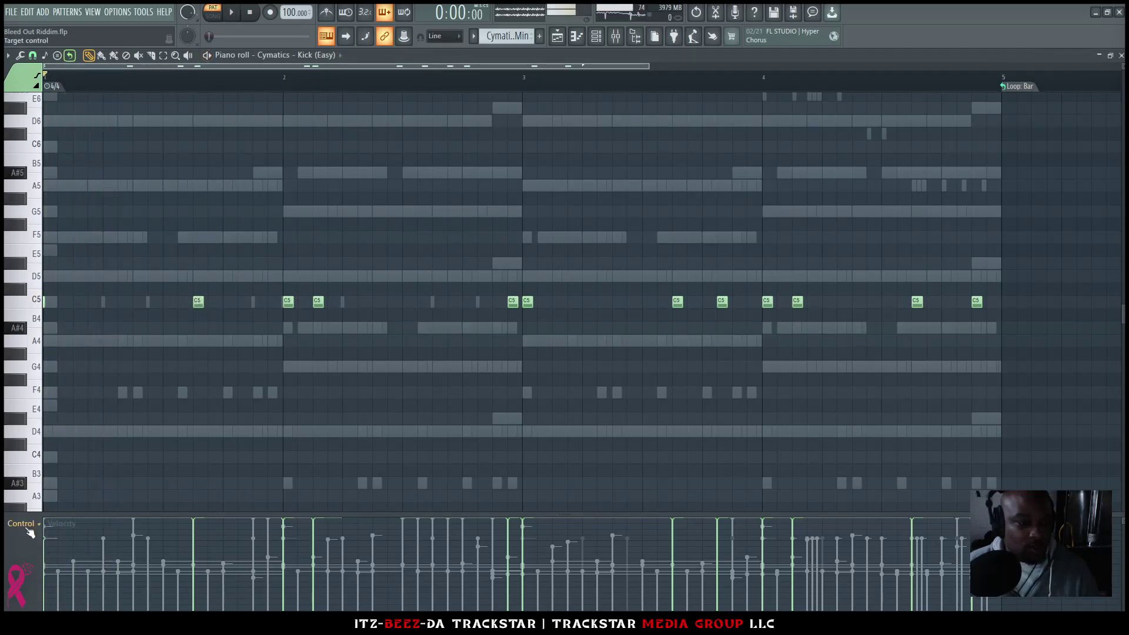
pyautogui.press('space')
pyautogui.press('space')
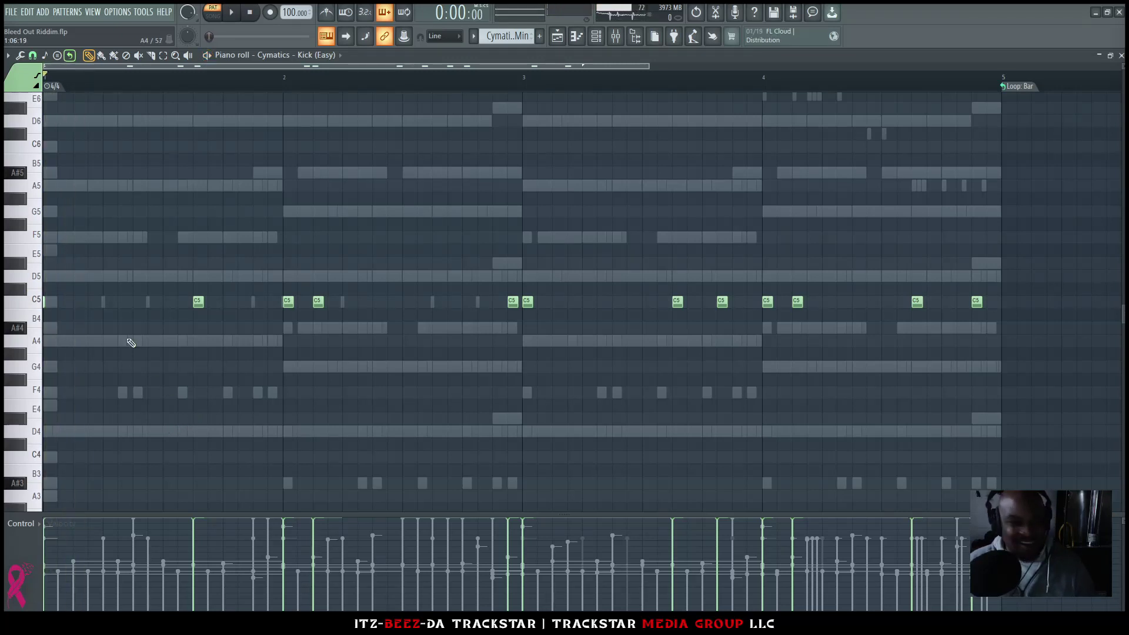
pyautogui.click(48, 301)
# Step: Open the Fury distortion on the Cymatics - Kick (Easy) mixer track and browse the TrackStar Media Group user presets
pyautogui.press('F5')
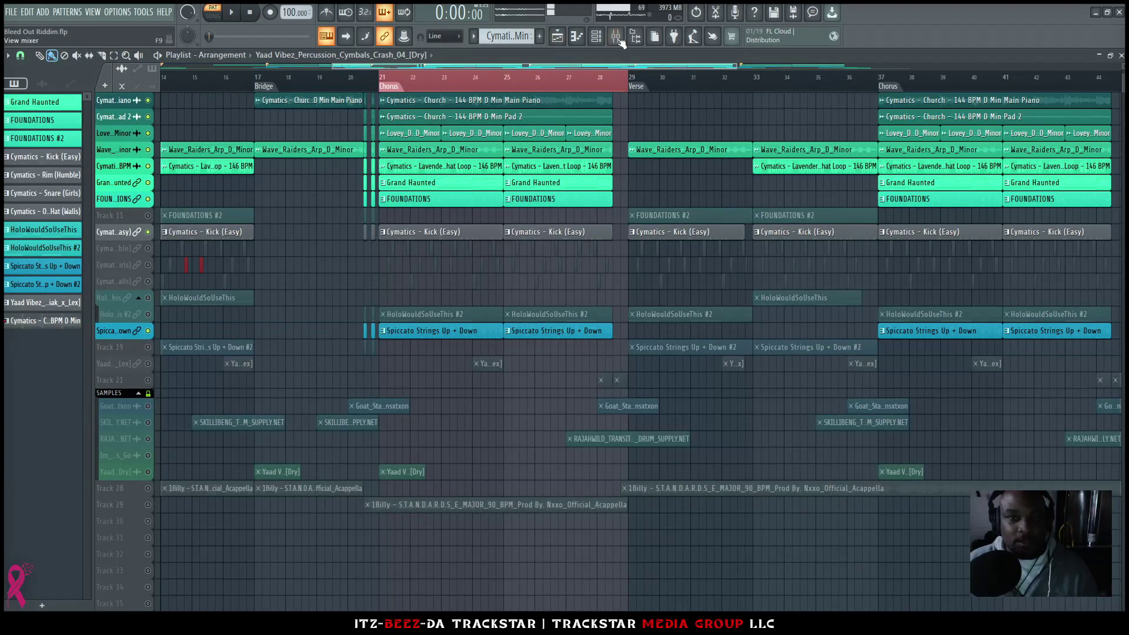
pyautogui.press('F9')
pyautogui.click(80, 360)
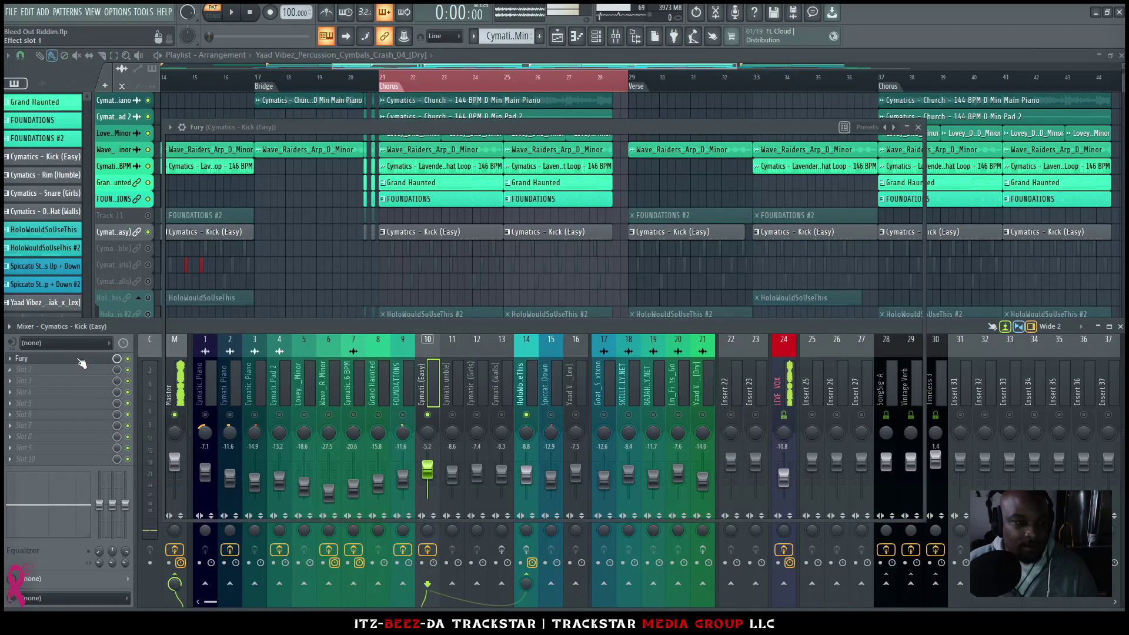
pyautogui.moveTo(636, 130); pyautogui.dragTo(722, 130)
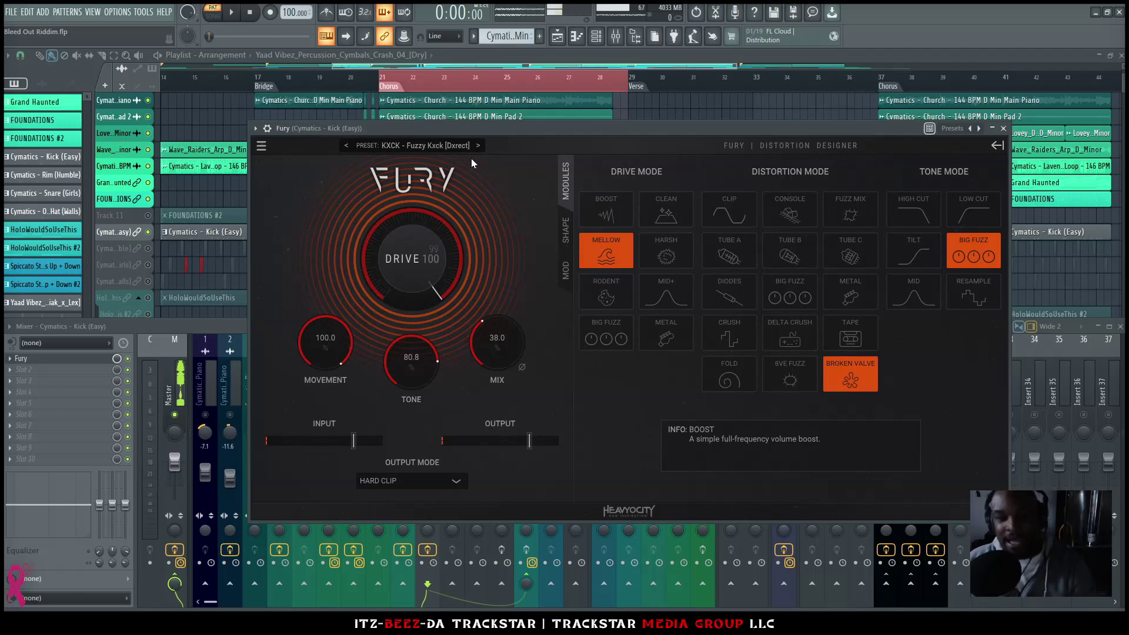
pyautogui.click(213, 328)
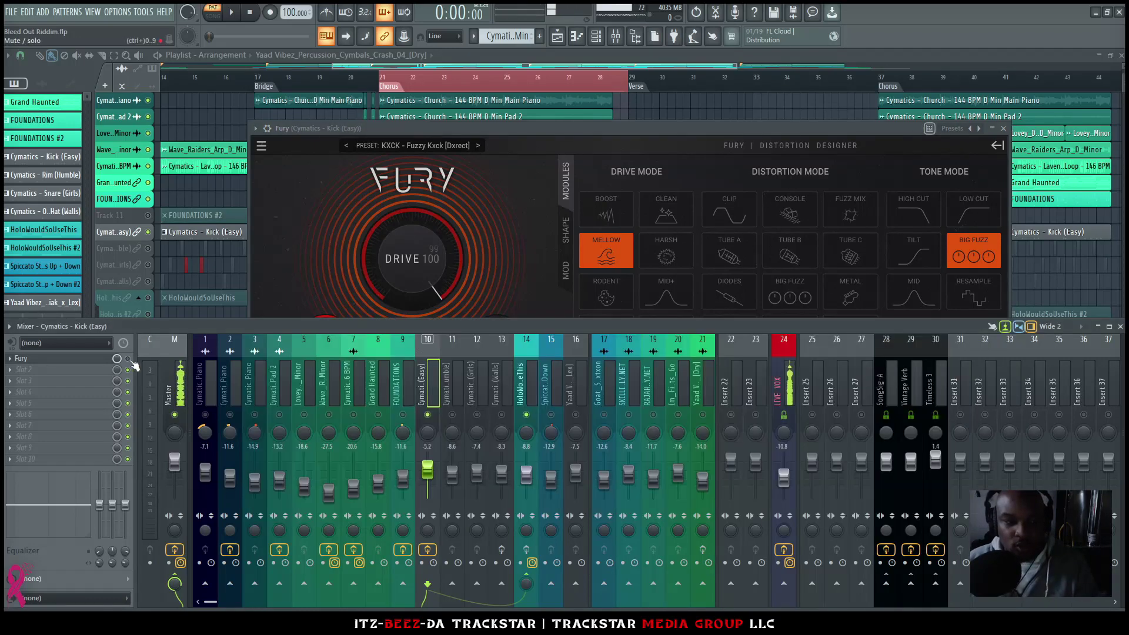
pyautogui.click(415, 144)
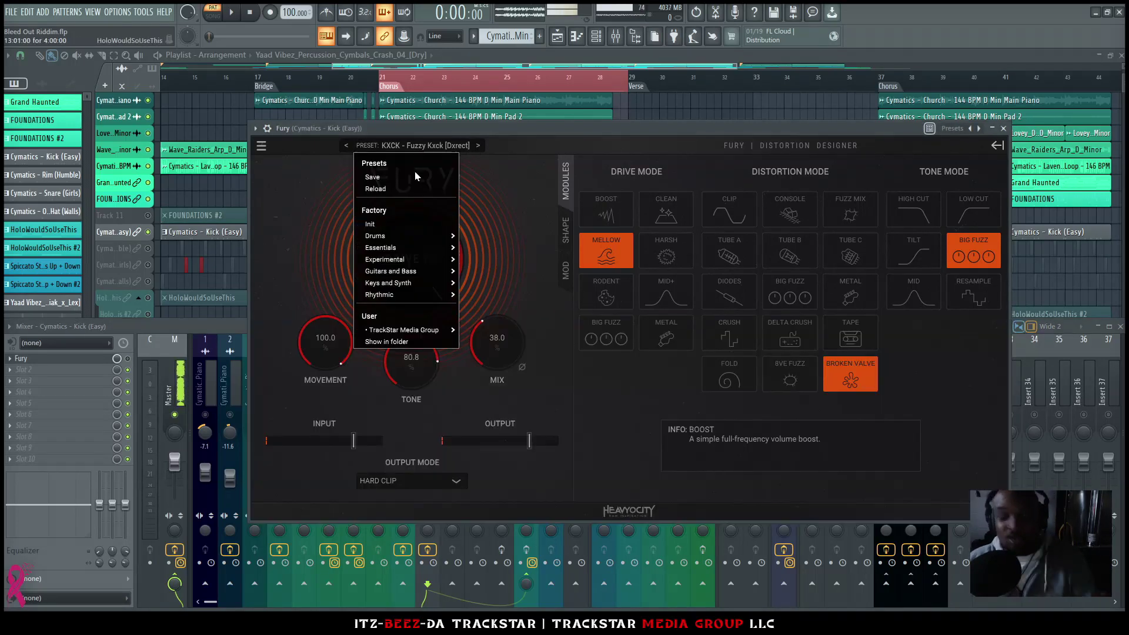
pyautogui.moveTo(438, 330)
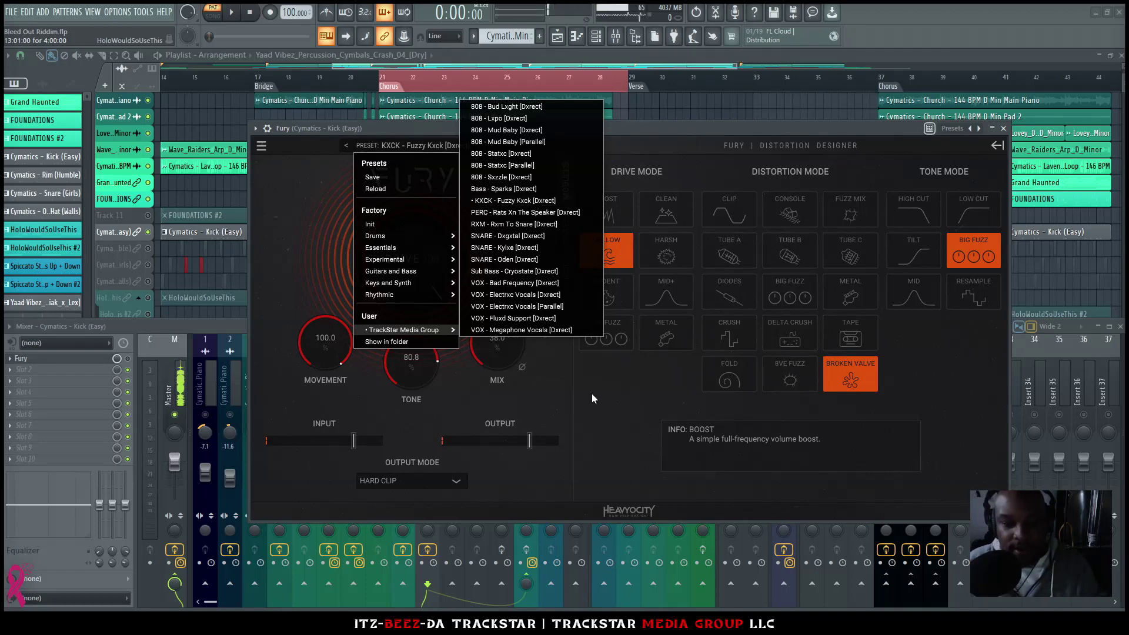
pyautogui.click(498, 362)
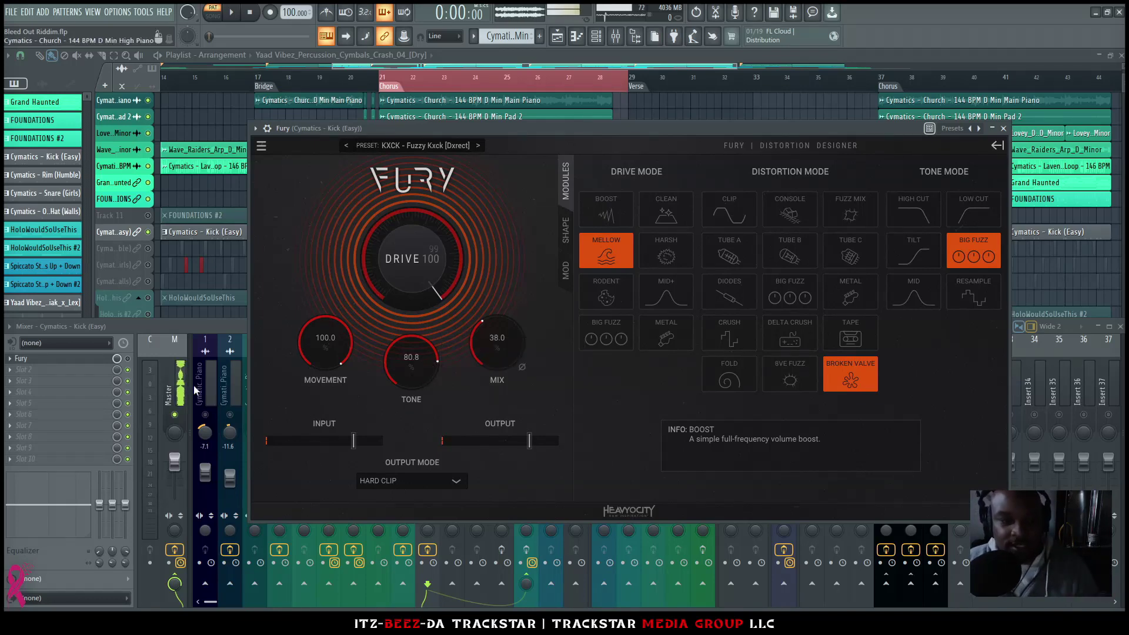
# Step: Play the soloed kick while toggling the Fury effect off and on to compare the sound
pyautogui.moveTo(661, 130); pyautogui.dragTo(763, 106)
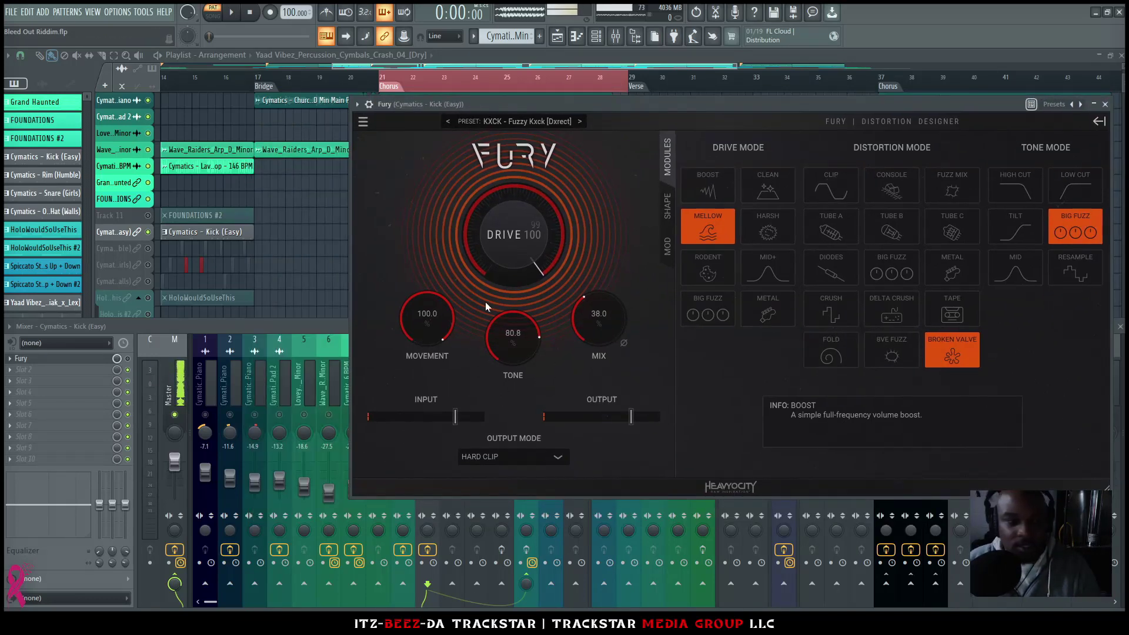
pyautogui.press('space')
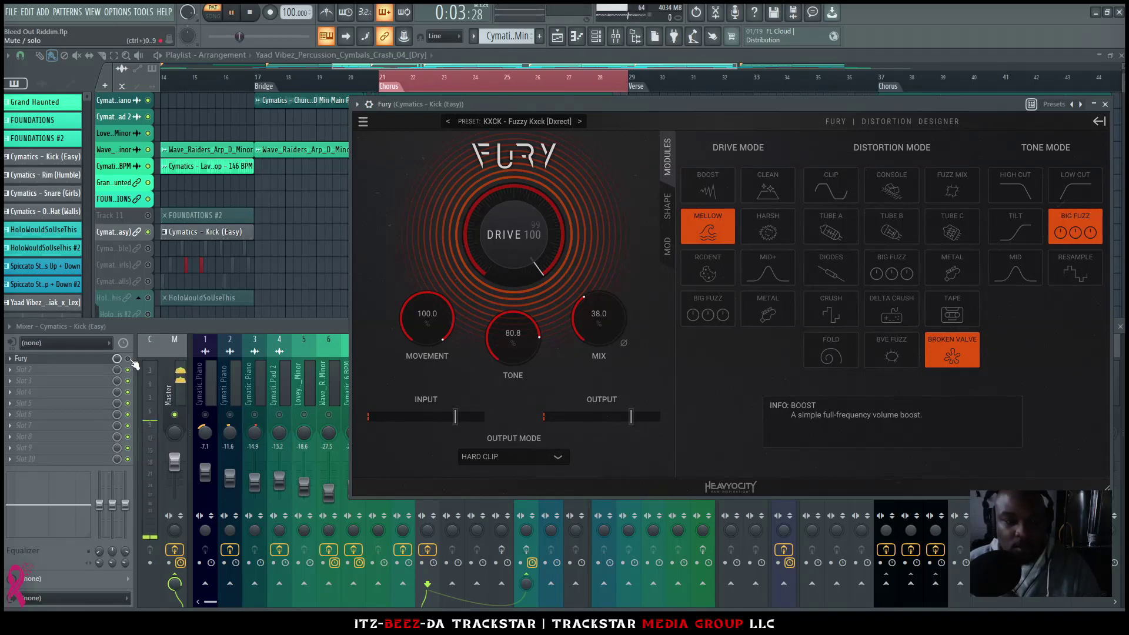
pyautogui.click(134, 365)
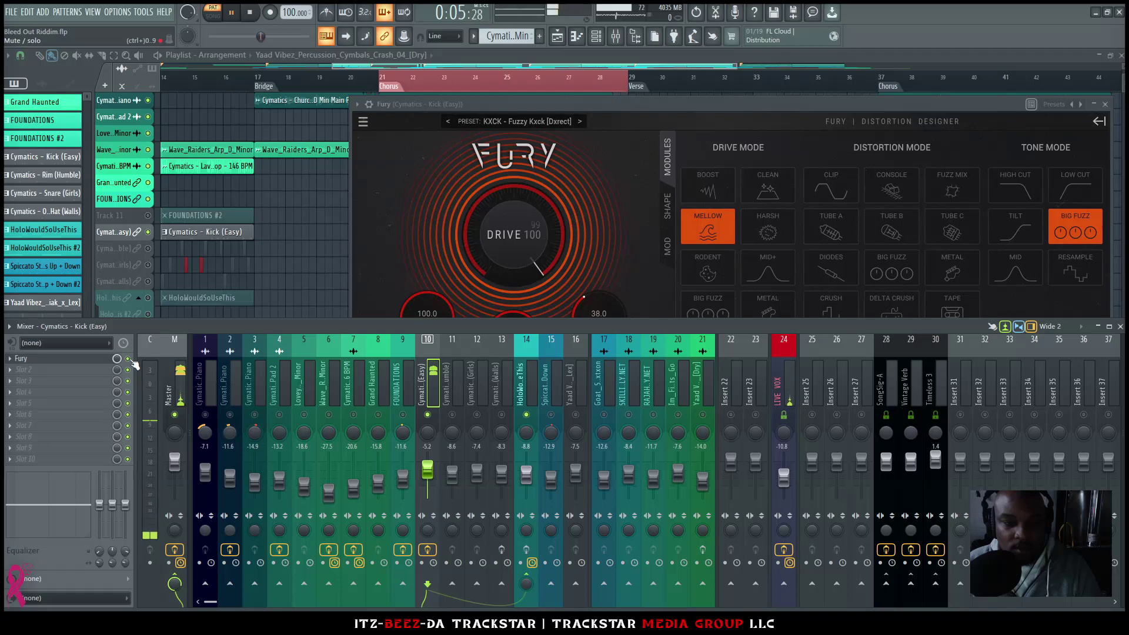
pyautogui.press('space')
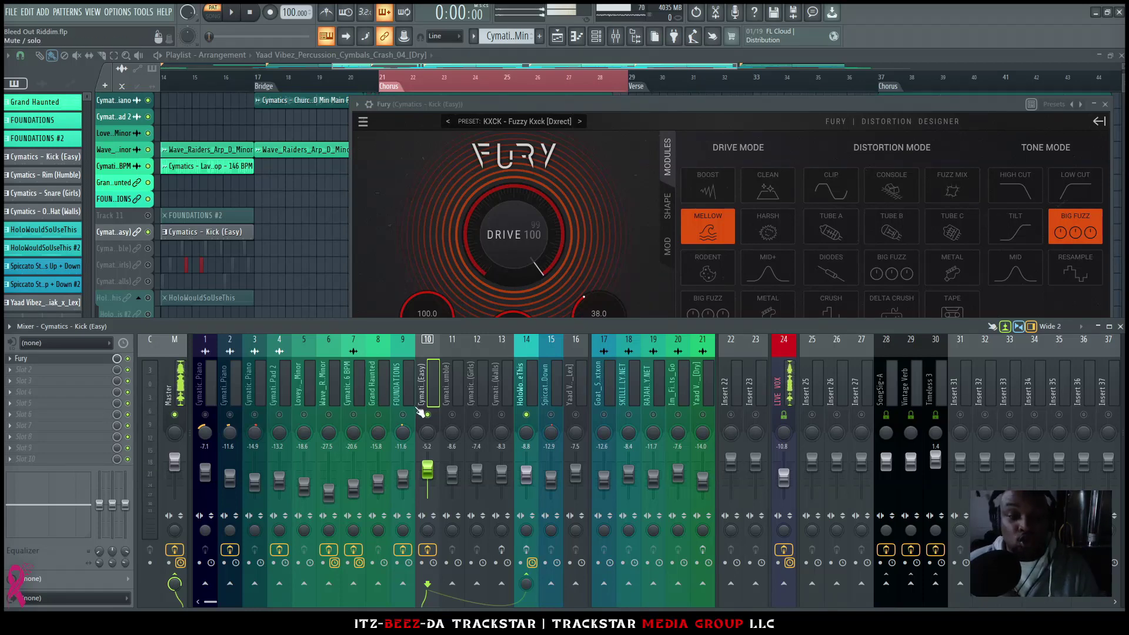
# Step: Switch to song mode, unsolo the kick, and play the chorus to hear its Fury effect within the full mix
pyautogui.click(299, 246)
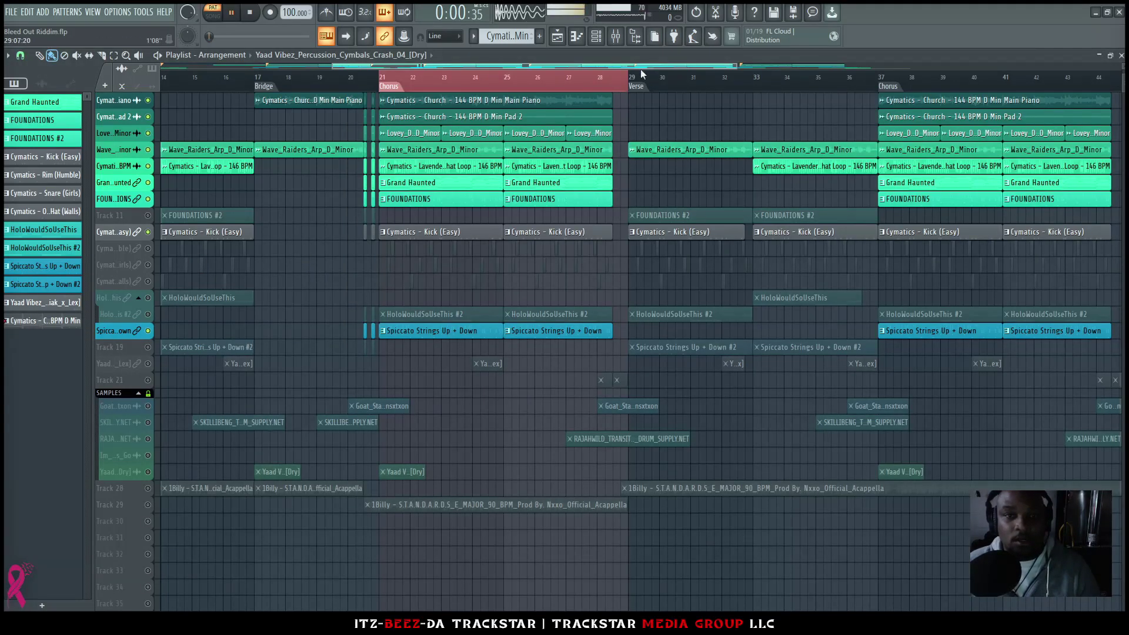
pyautogui.press('F6')
pyautogui.click(220, 16)
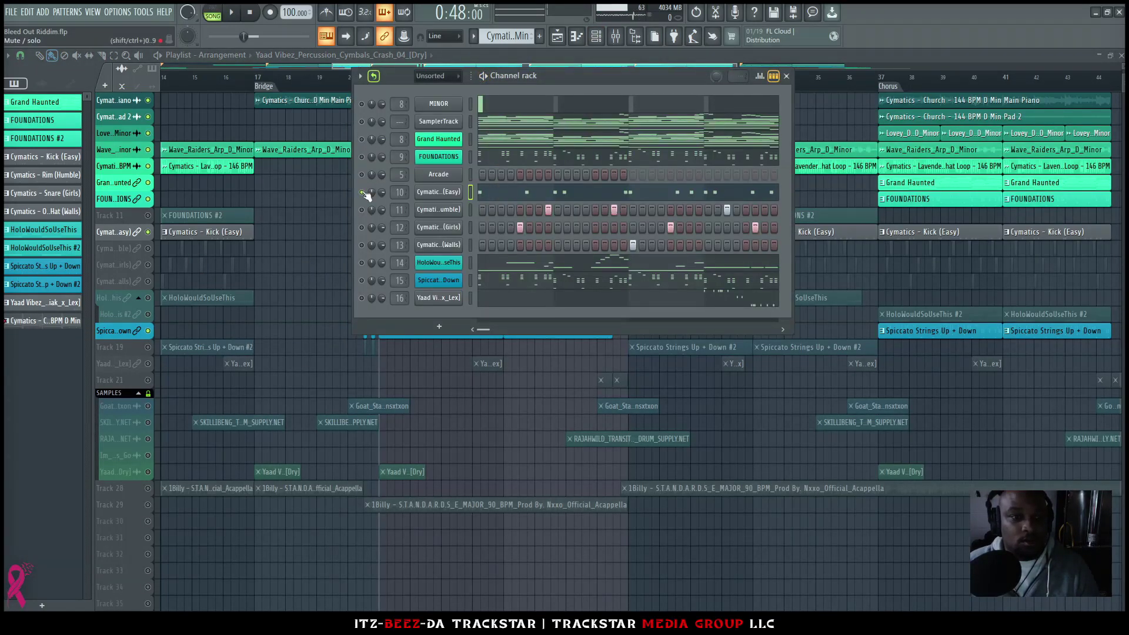
pyautogui.press('space')
pyautogui.click(615, 36)
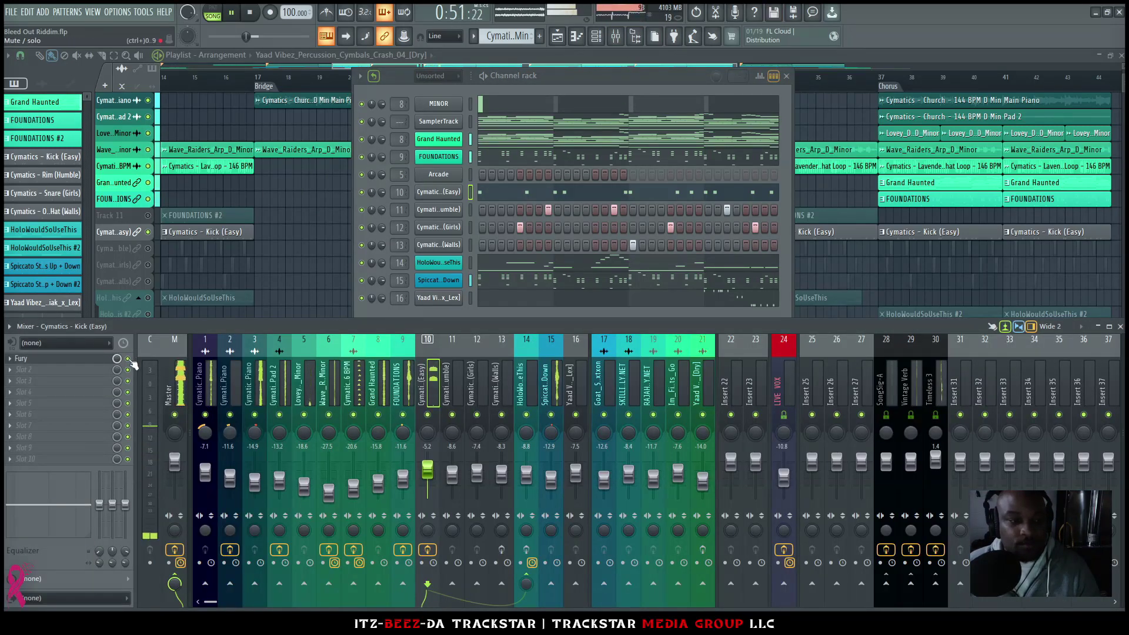
pyautogui.press('space')
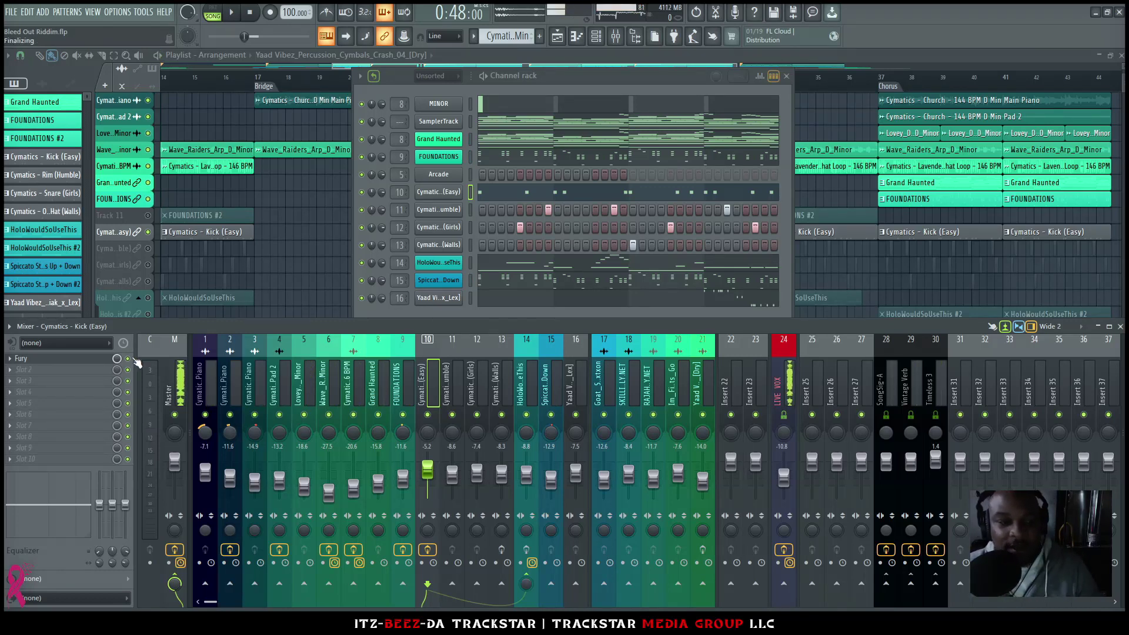
# Step: Review the drive, distortion and tone modules of the kick's Fury effect, and close the plugin
pyautogui.click(104, 360)
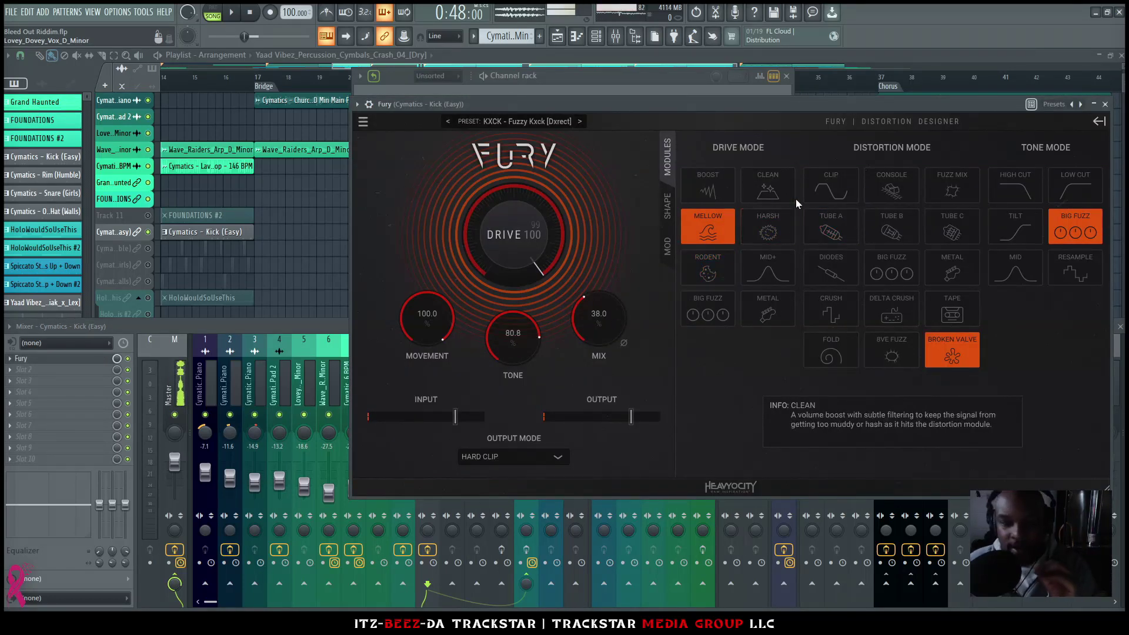
pyautogui.click(313, 327)
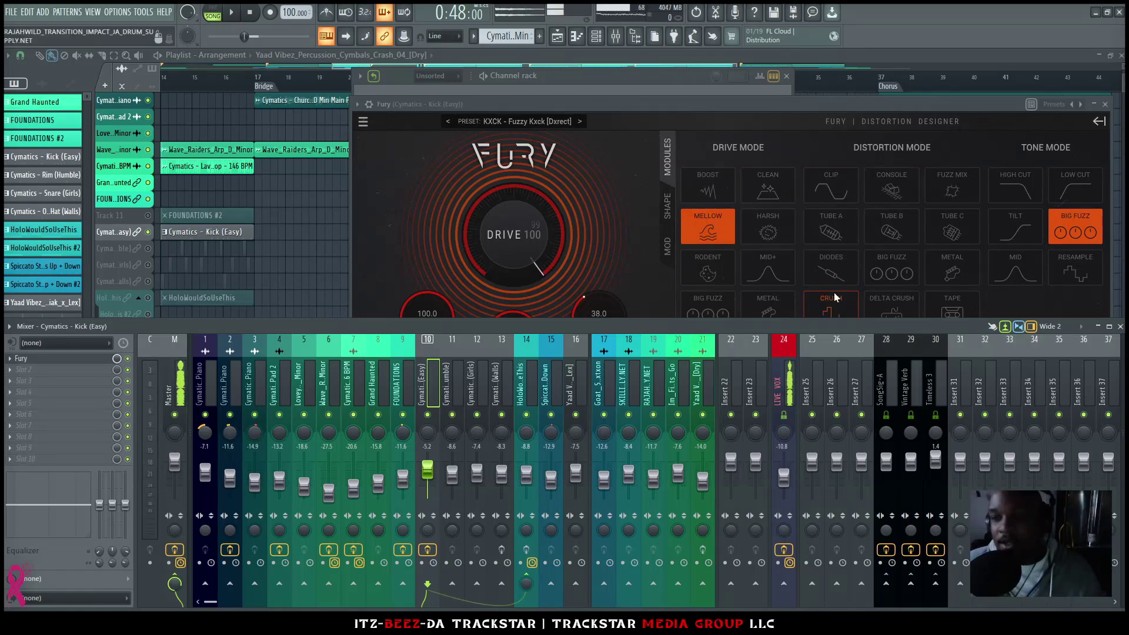
pyautogui.click(1100, 123)
pyautogui.click(559, 92)
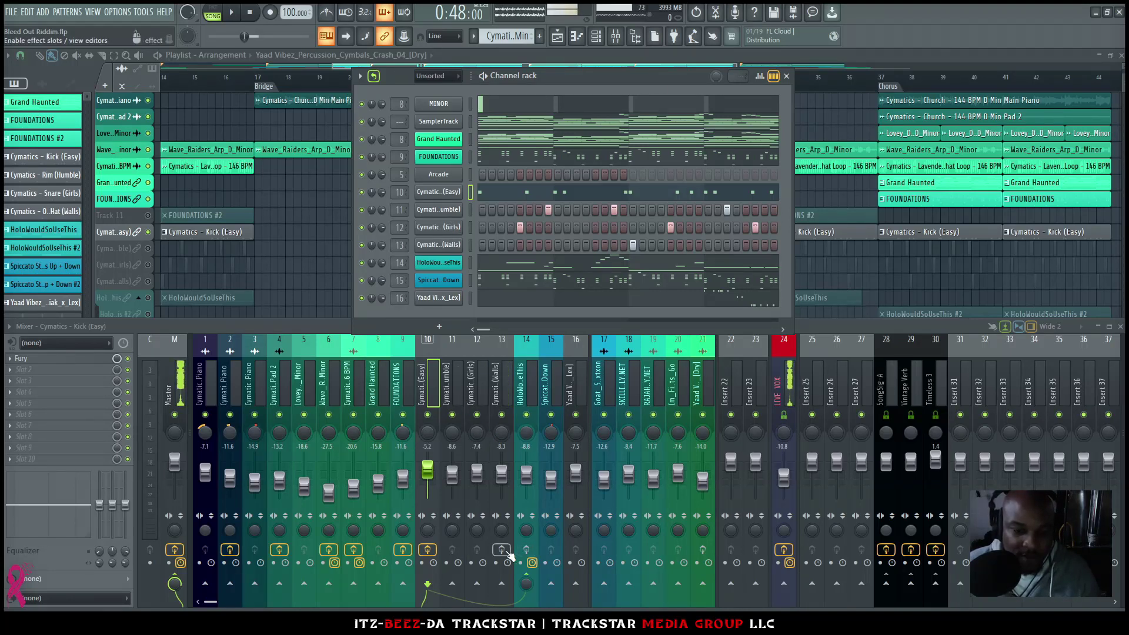
# Step: Inspect the ValhallaPlate reverb on the Cymatics - Open Hat (Walls) mixer track and close it
pyautogui.click(501, 556)
pyautogui.click(85, 359)
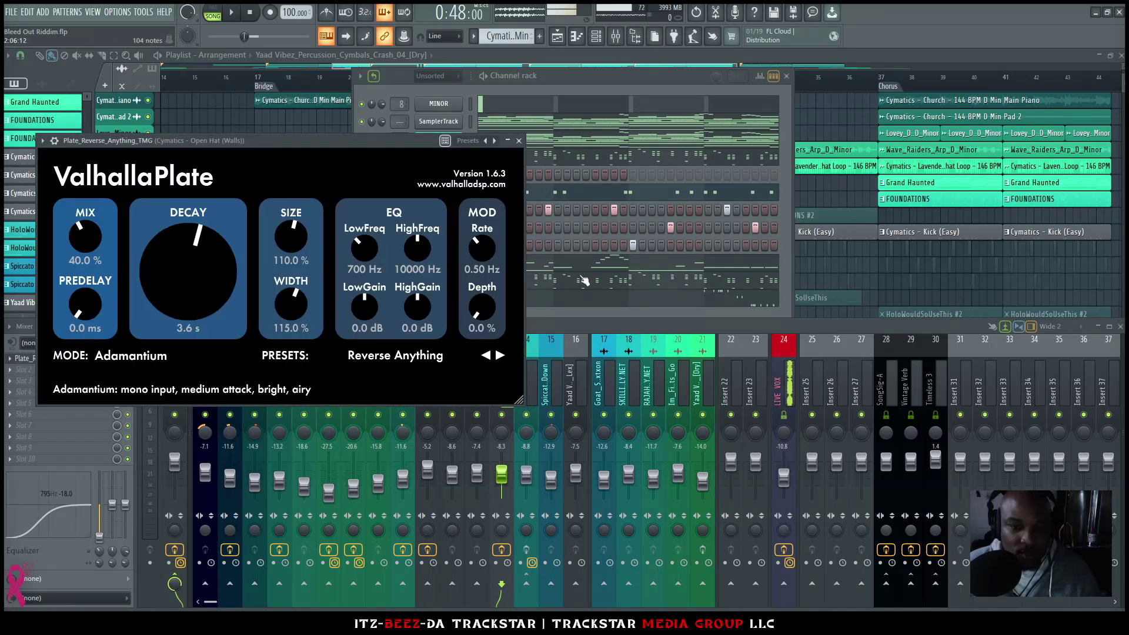
pyautogui.click(637, 245)
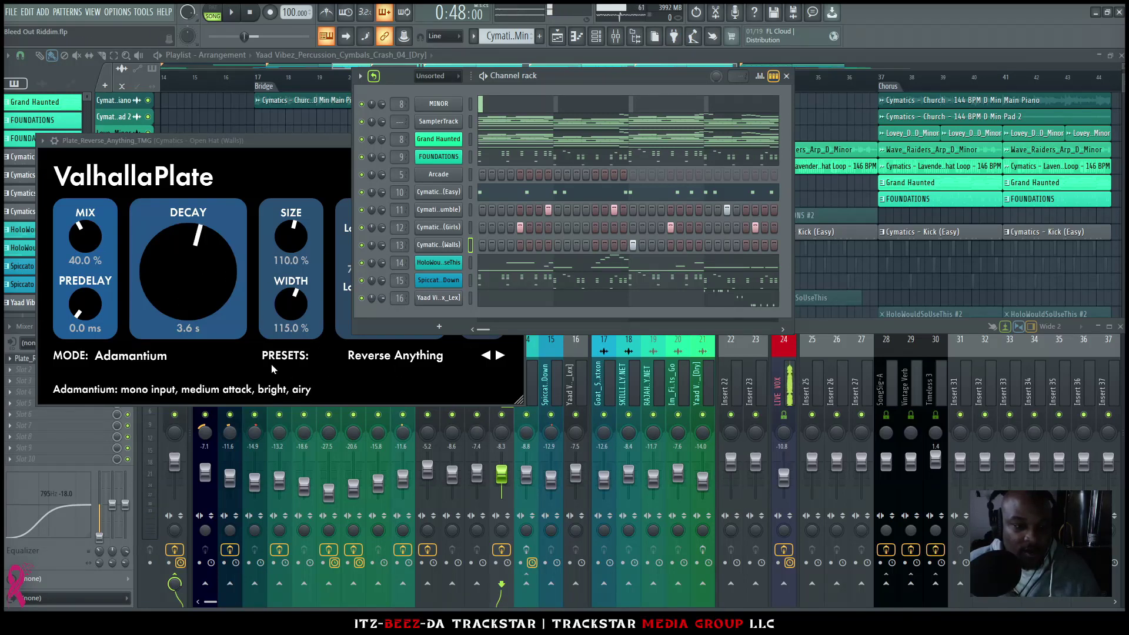
pyautogui.moveTo(283, 139); pyautogui.dragTo(495, 75)
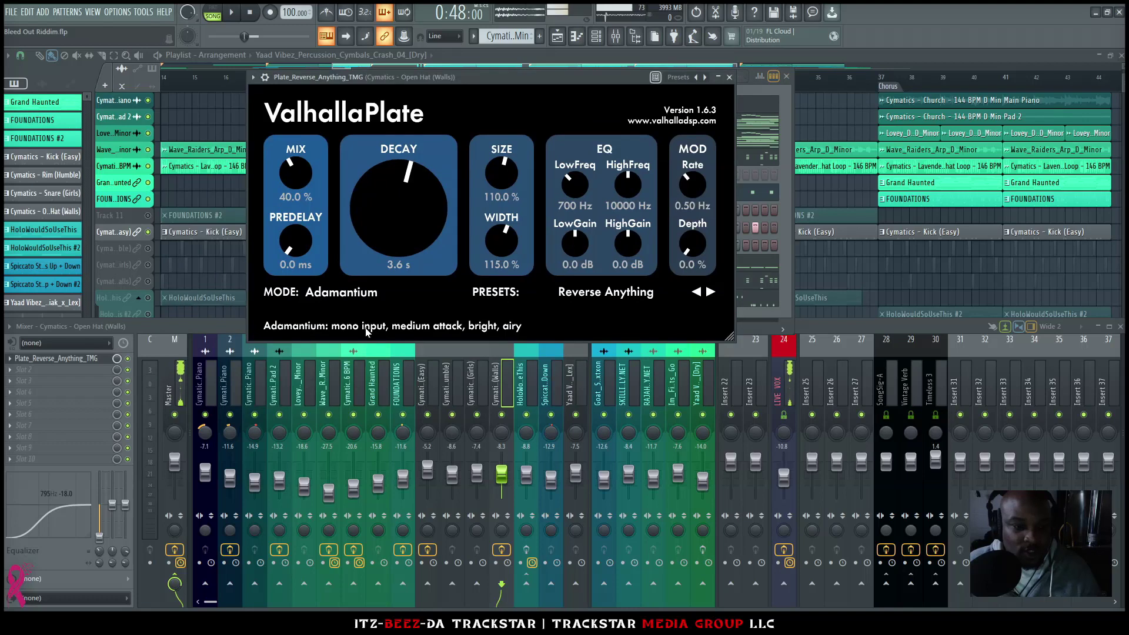
pyautogui.click(729, 77)
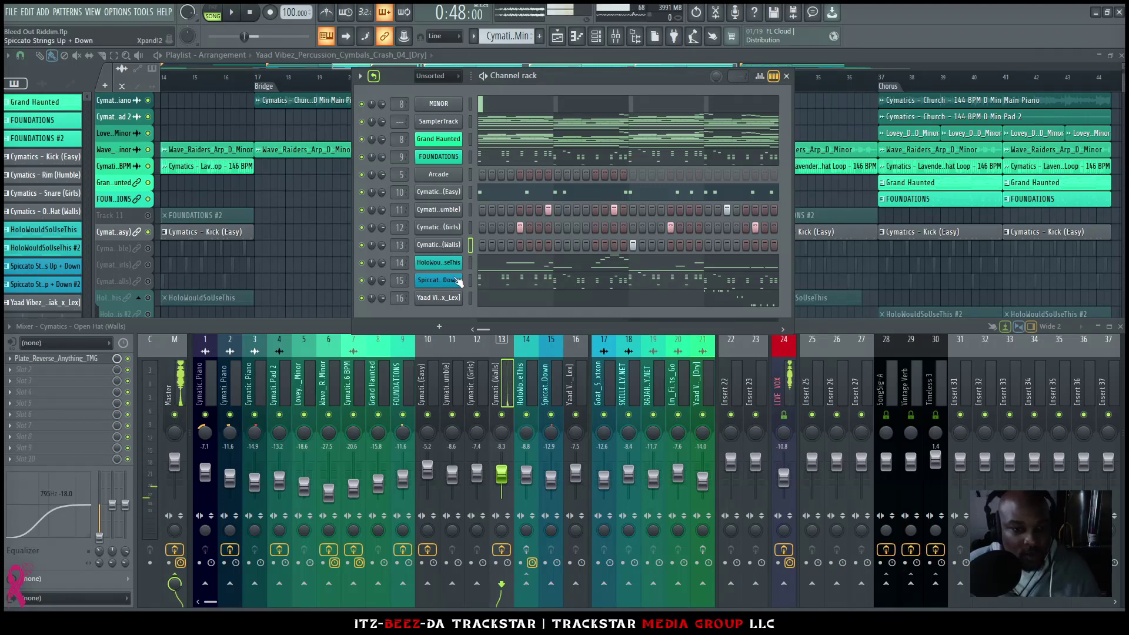
# Step: Inspect the FabFilter Pro-Q 3 low cut and the Pro-C 2 sidechain compressor on the HoloWouldSoUseThis mixer track
pyautogui.click(528, 425)
pyautogui.click(63, 360)
pyautogui.moveTo(162, 302)
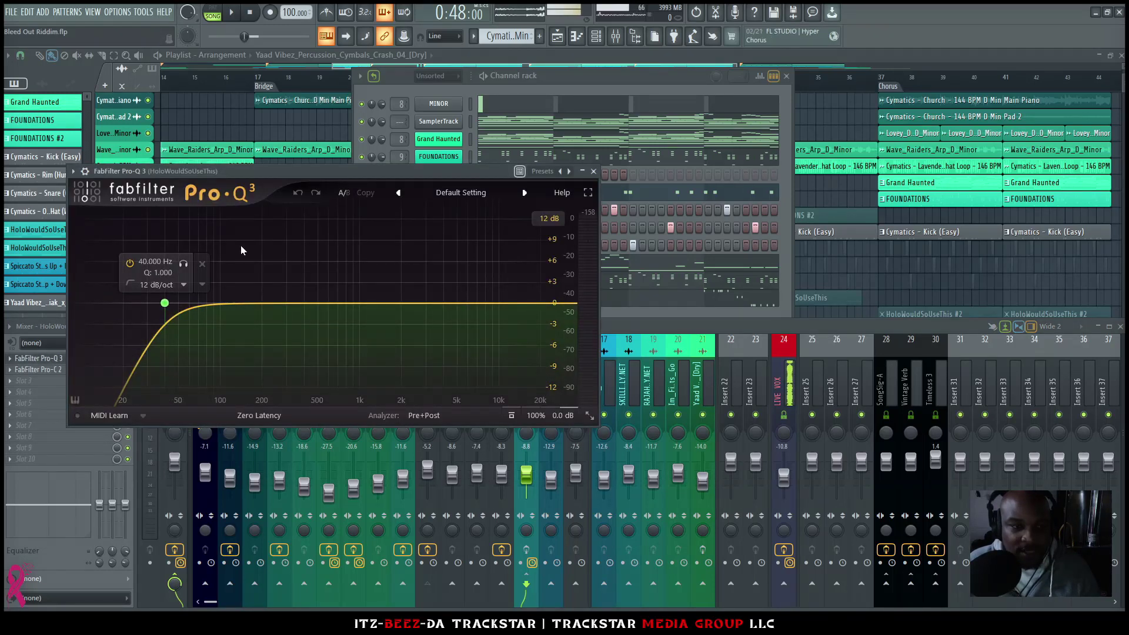
pyautogui.click(596, 171)
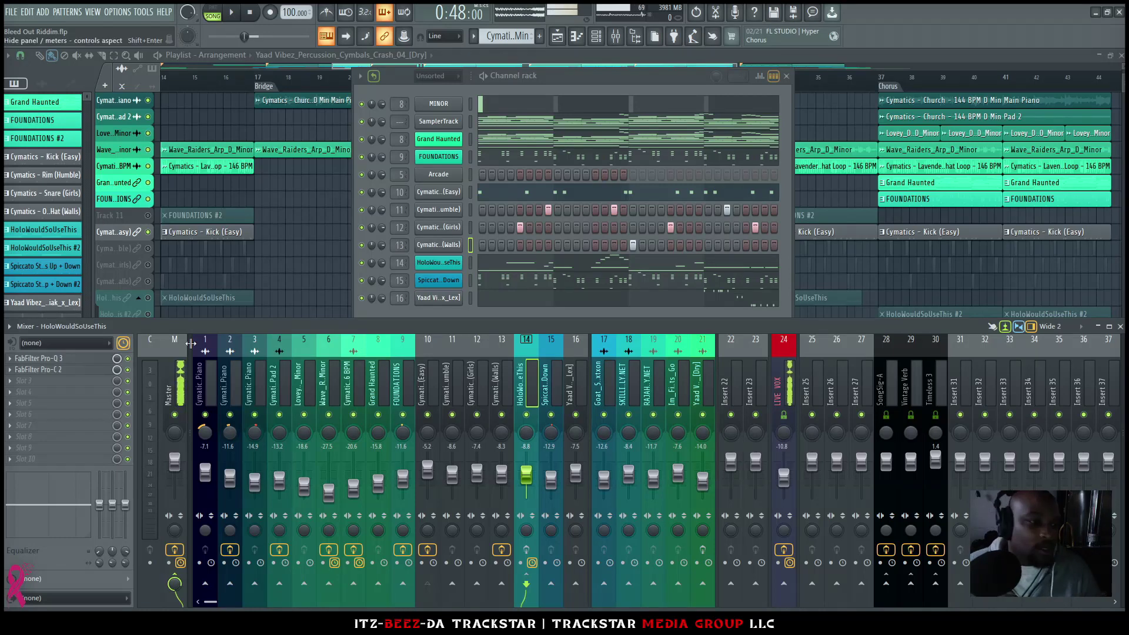
pyautogui.click(76, 370)
pyautogui.moveTo(631, 105); pyautogui.dragTo(675, 96)
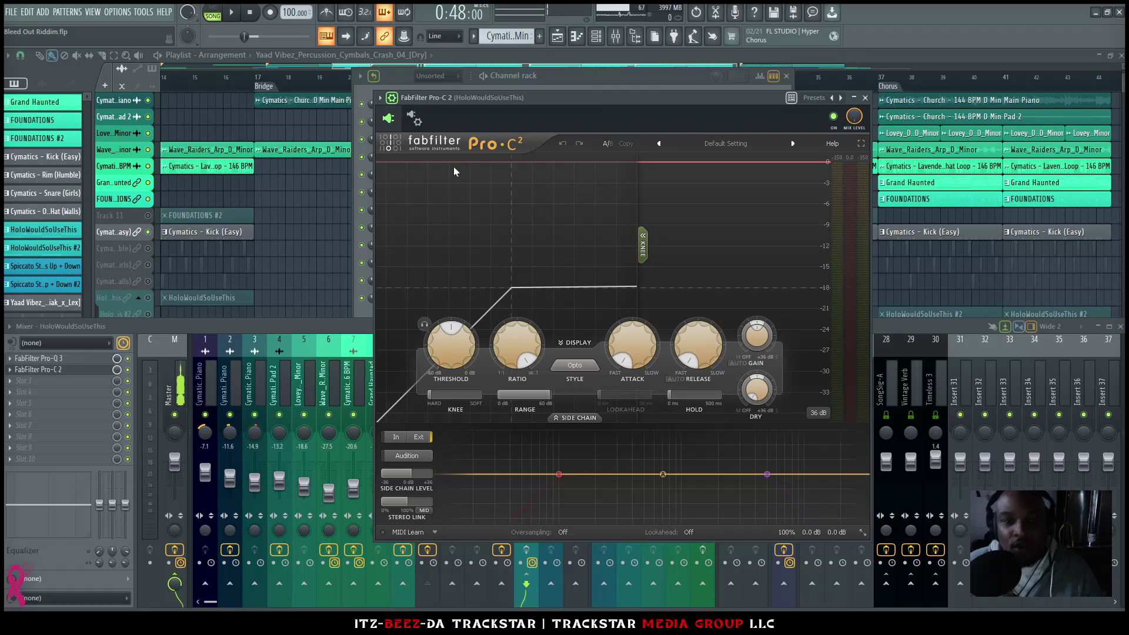
pyautogui.click(376, 397)
# Step: Play the chorus, unmute the Rim, Snare, Open Hat and both HoloWouldSoUseThis playlist tracks, and show the mixer
pyautogui.press('space')
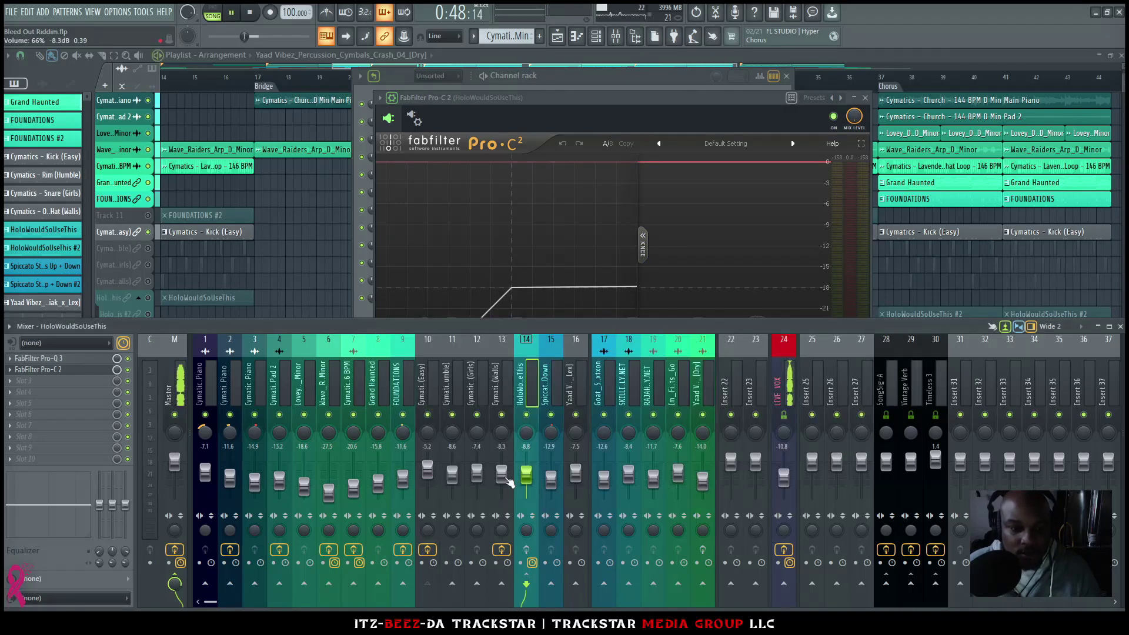
pyautogui.press('F5')
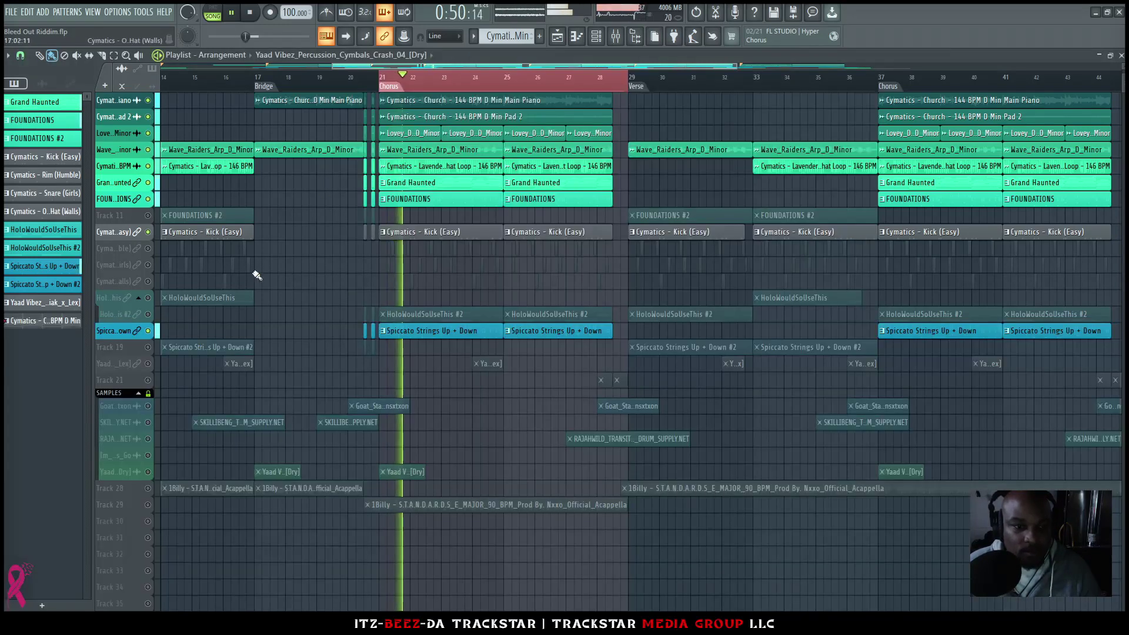
pyautogui.moveTo(147, 248); pyautogui.dragTo(147, 298)
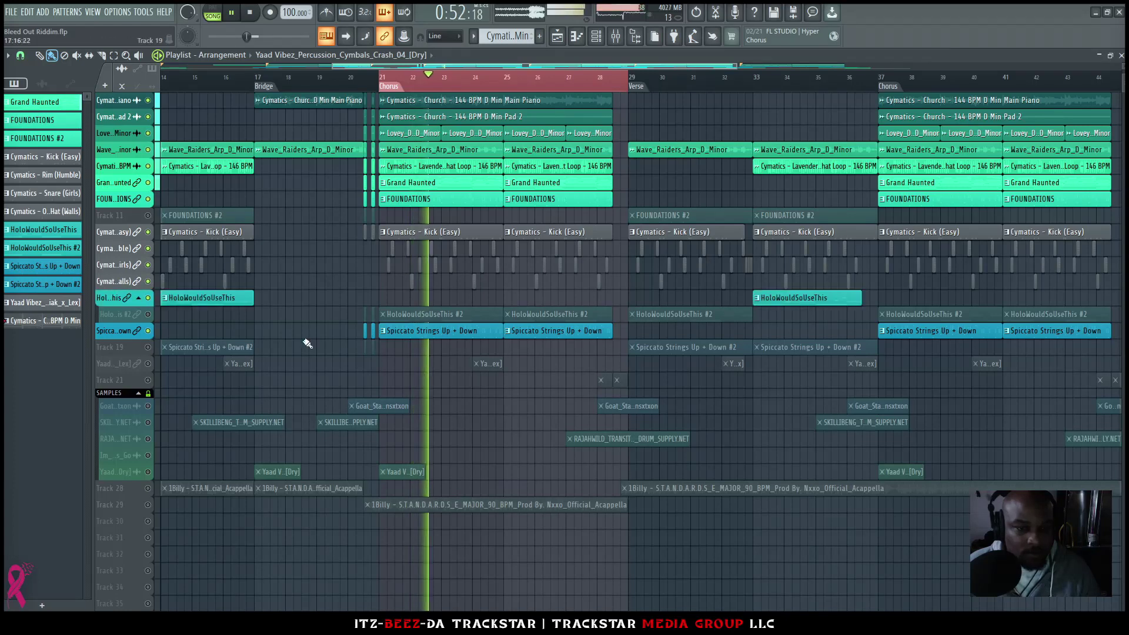
pyautogui.click(373, 331)
pyautogui.click(147, 314)
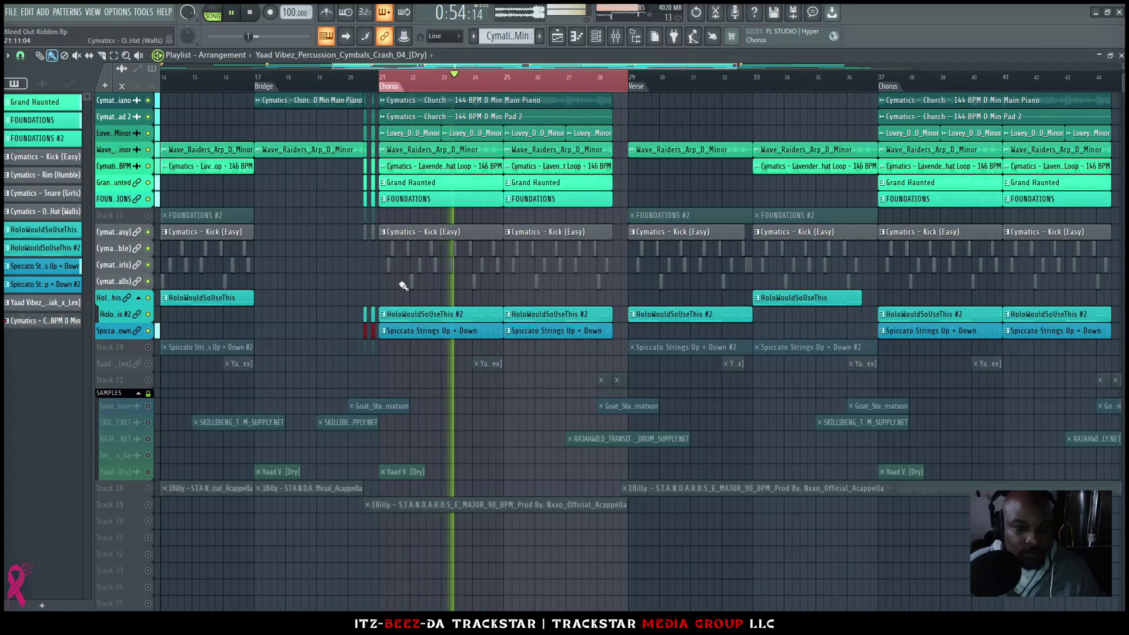
pyautogui.press('F9')
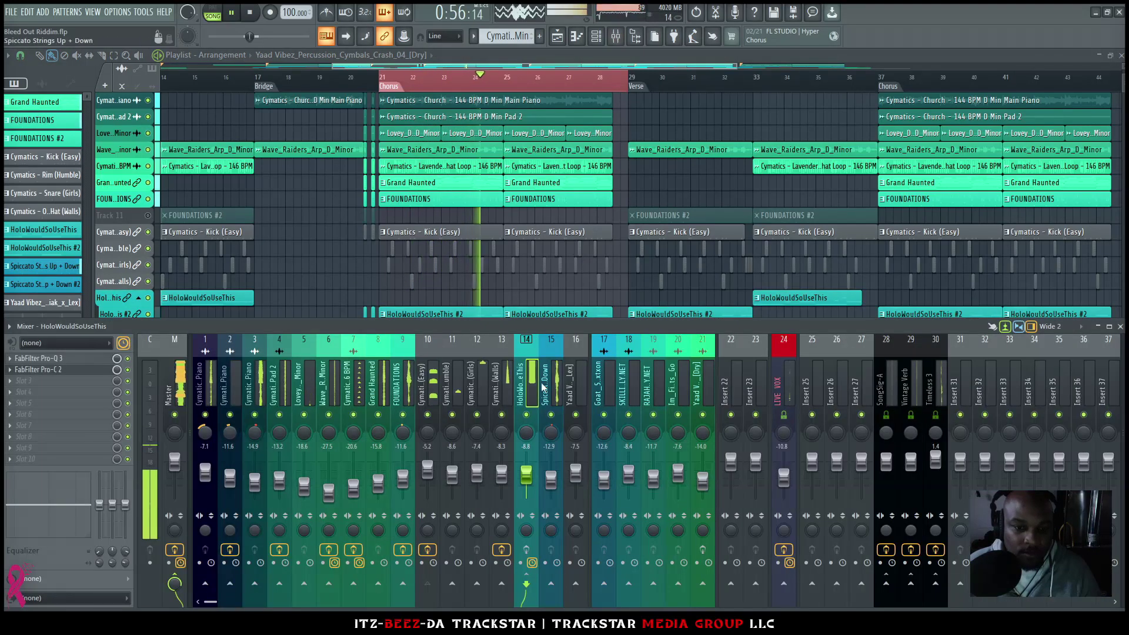
# Step: Review the FabFilter Pro-C 2 gain reduction on the HoloWouldSoUseThis mixer track during chorus playback, stop playback and close the plugin
pyautogui.click(81, 371)
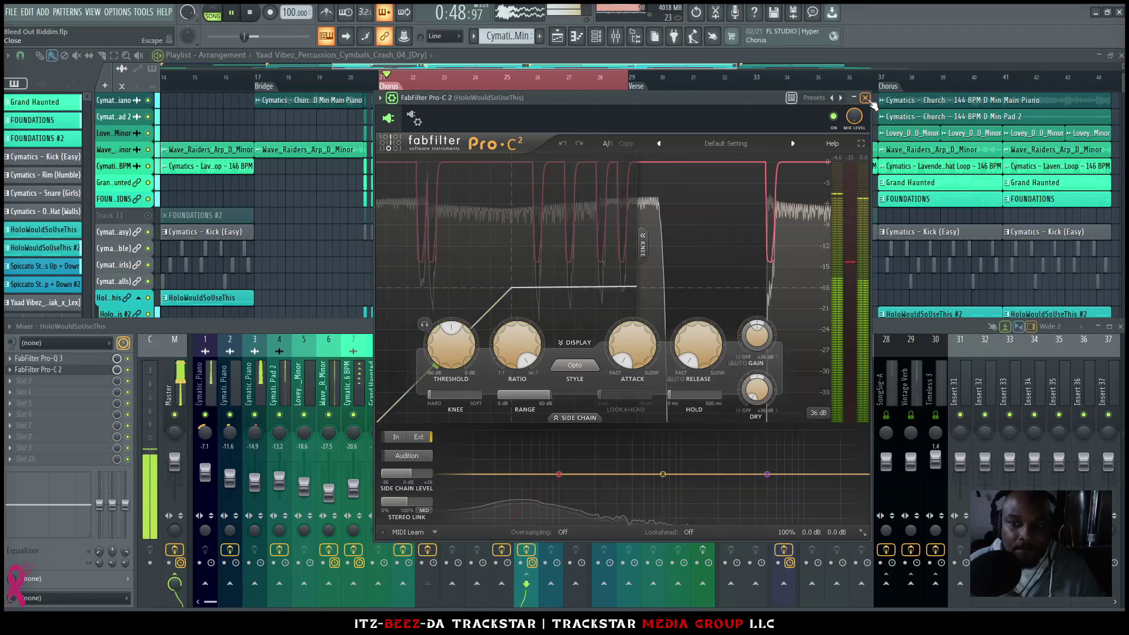
pyautogui.press('space')
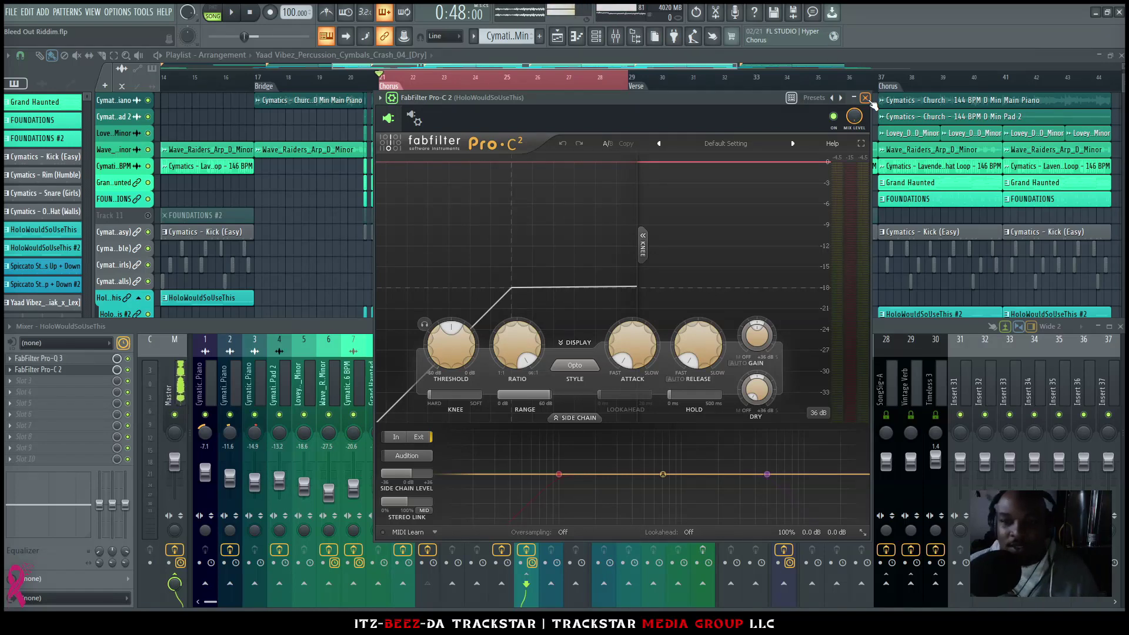
pyautogui.click(865, 98)
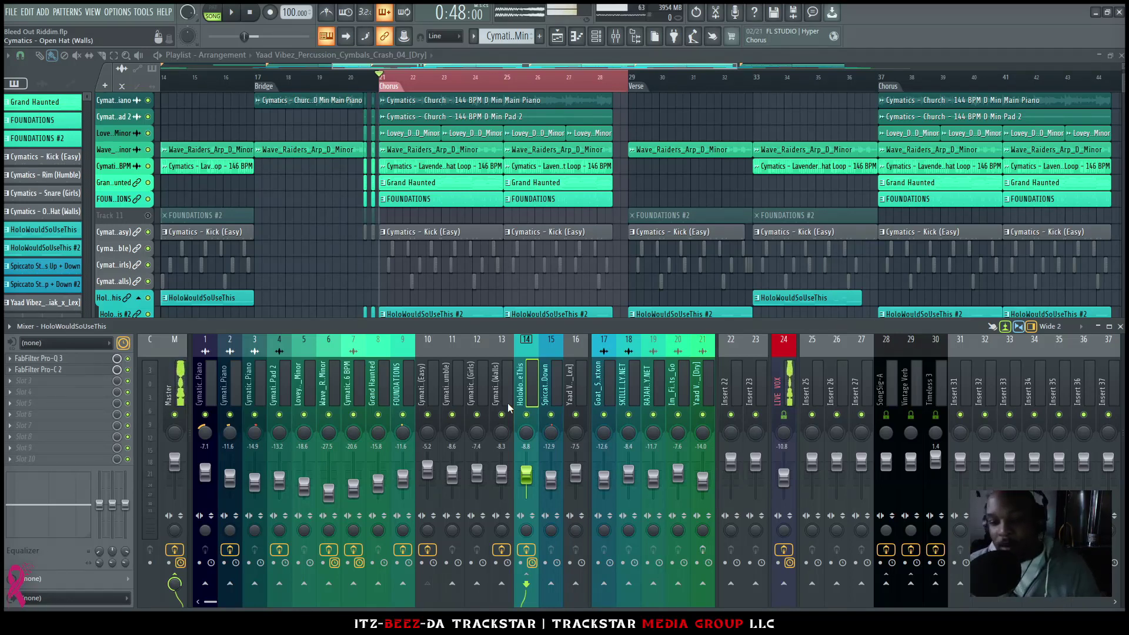
# Step: Play the chorus, unmute the Yaad Vibez_Snare playlist track, and show its selected channel in the mixer
pyautogui.click(575, 405)
pyautogui.press('space')
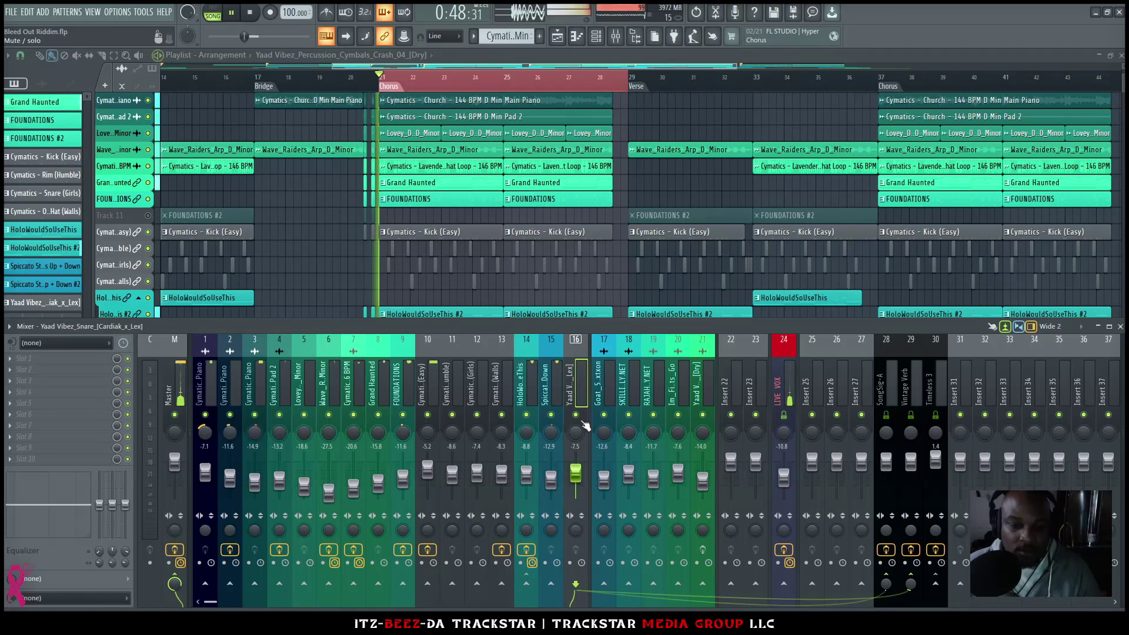
pyautogui.press('F9')
pyautogui.scroll(-5, 353, 288)
pyautogui.scroll(3, 353, 288)
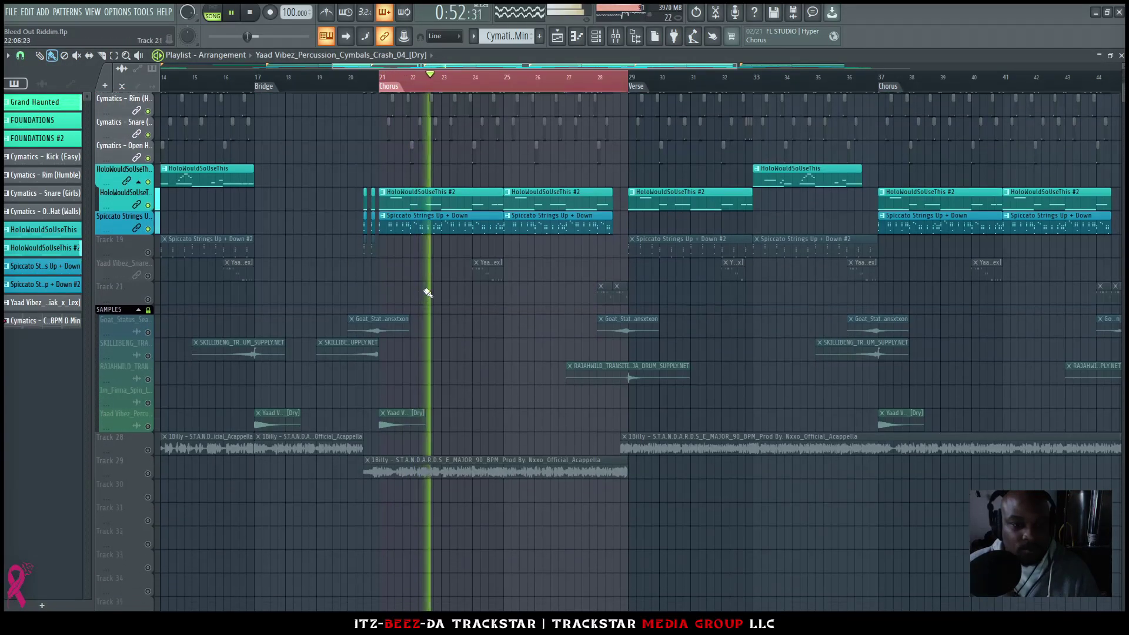
pyautogui.press('F9')
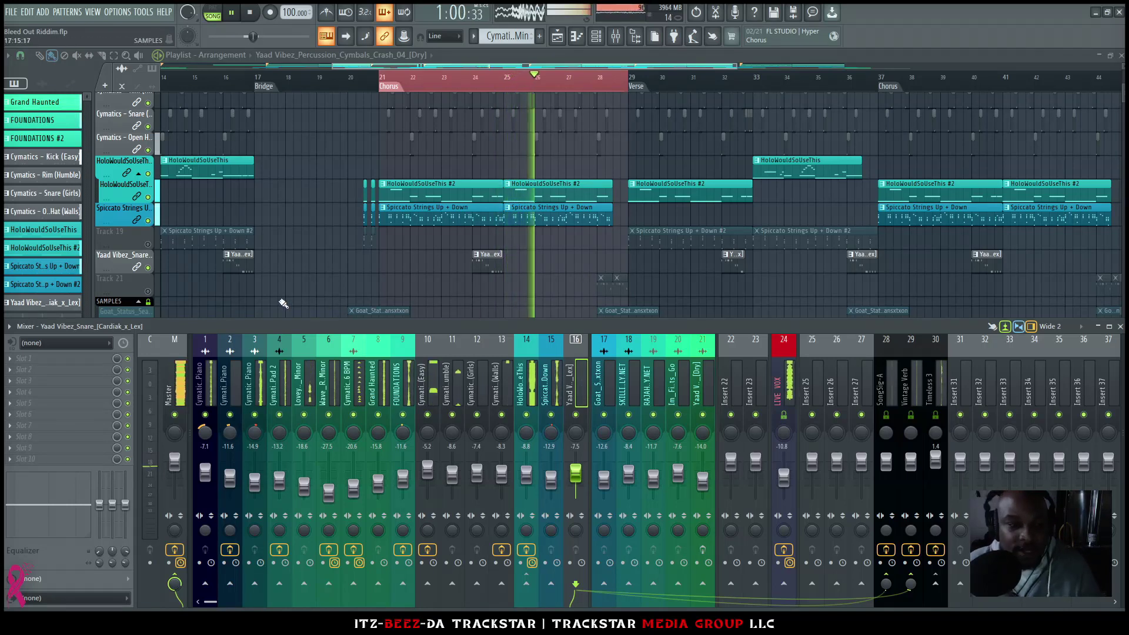
# Step: Unmute Track 21 and the Goat_Status alarm transition track during playback, show the mixer, and stop
pyautogui.press('F9')
pyautogui.scroll(-2, 365, 276)
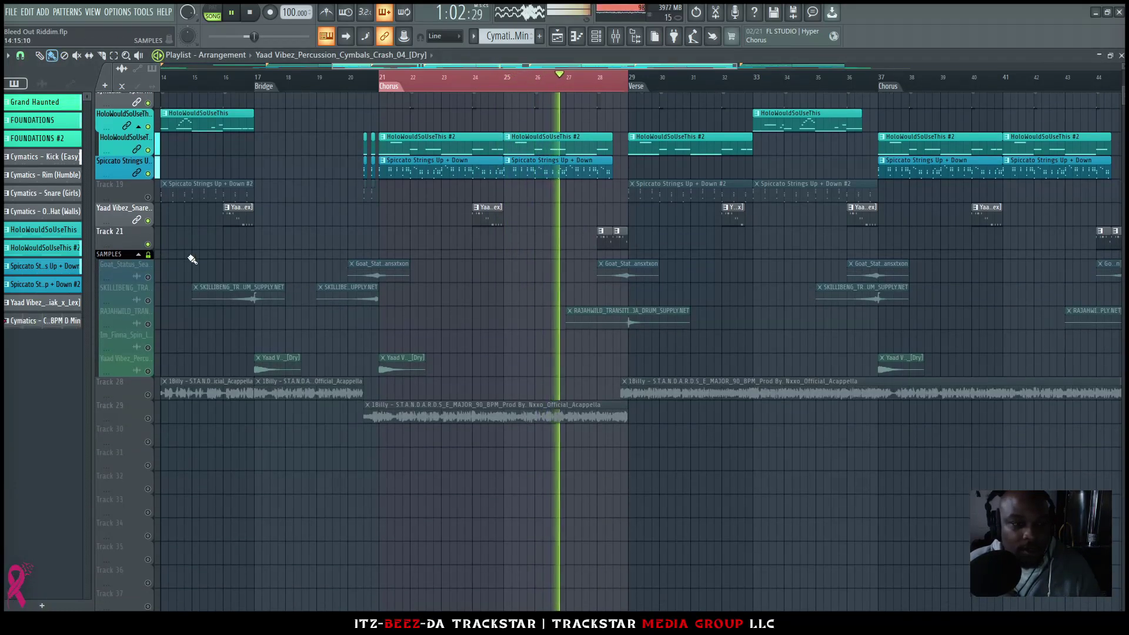
pyautogui.click(147, 277)
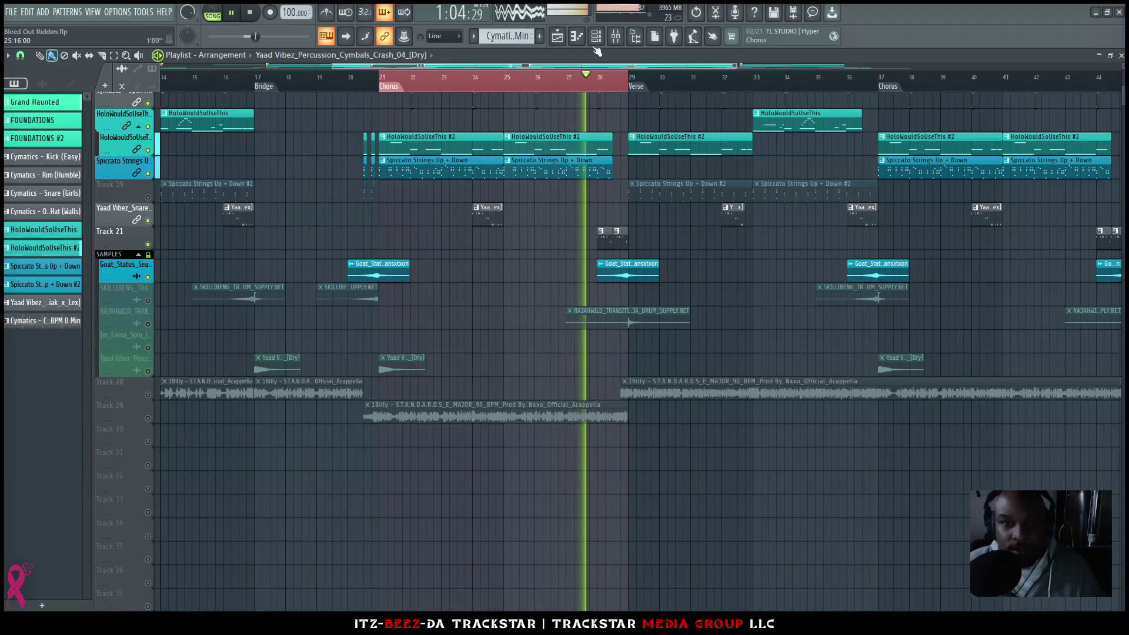
pyautogui.press('F9')
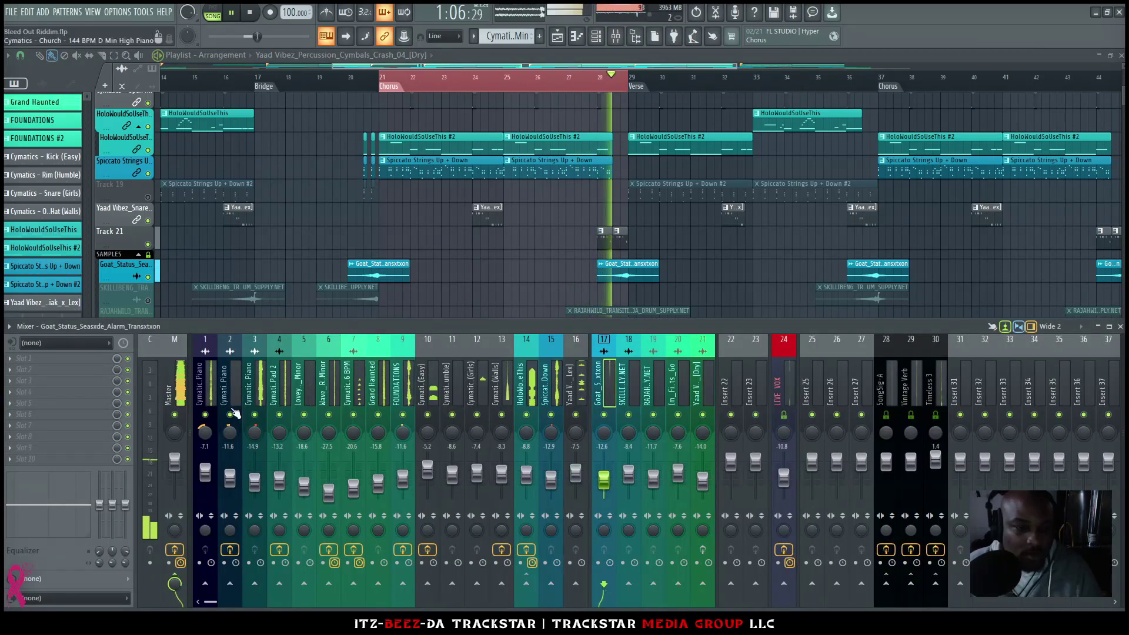
pyautogui.press('space')
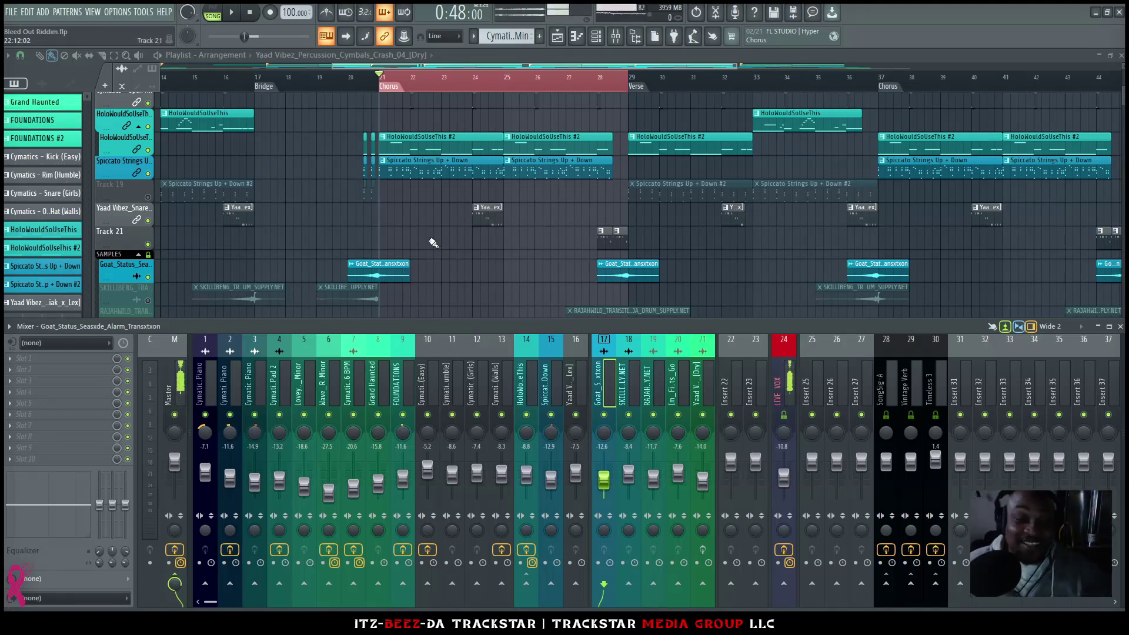
# Step: Play the lead-in to the chorus from bar 20 to hear the Goat_Status transition, with the mixer in view
pyautogui.click(349, 81)
pyautogui.press('F9')
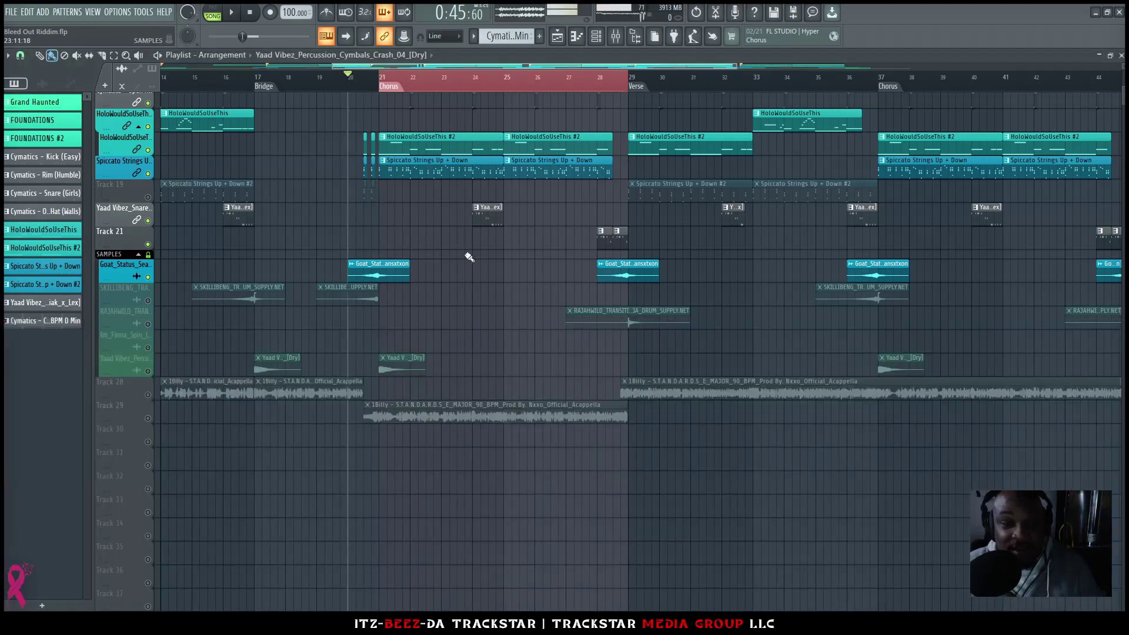
pyautogui.click(616, 37)
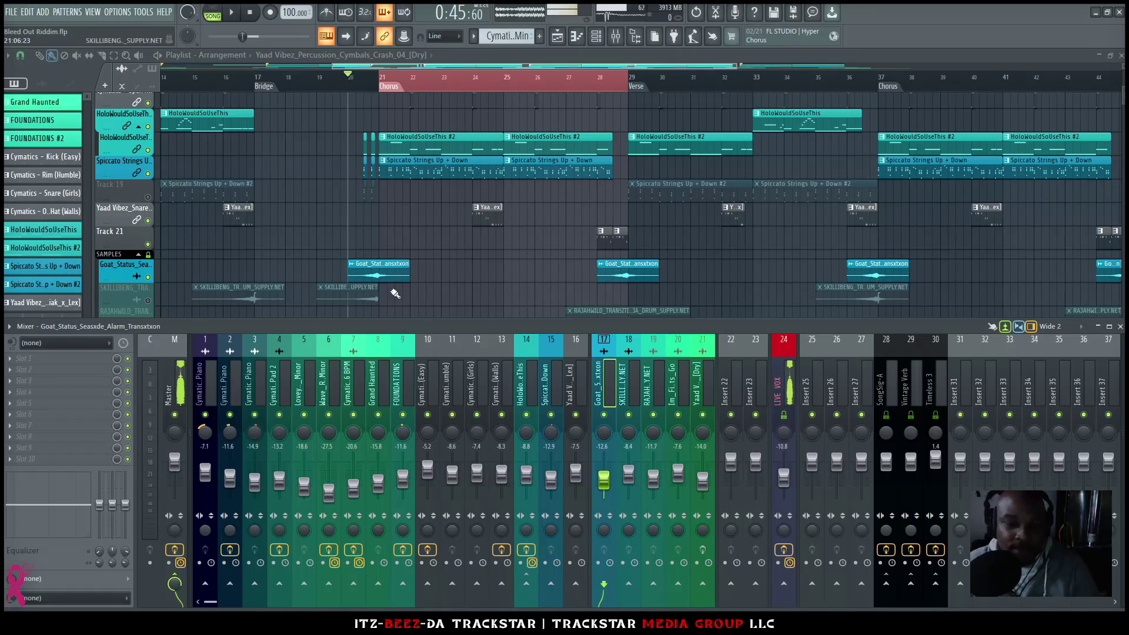
pyautogui.press('space')
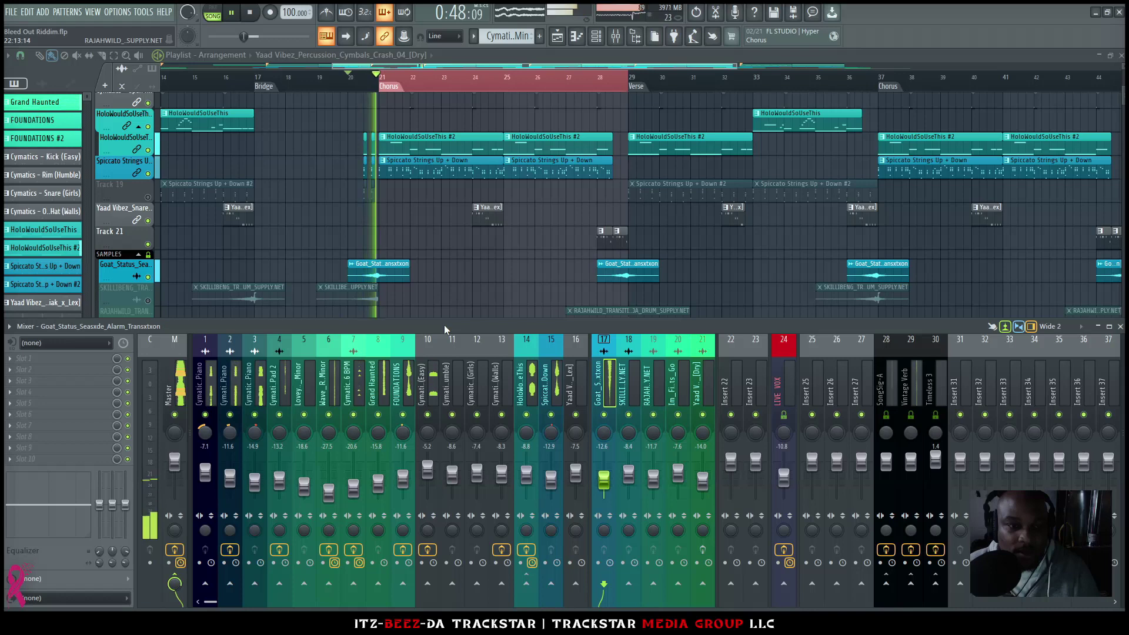
pyautogui.press('space')
# Step: Unmute the SKILLIBENG transition FX playlist track and play from bar 20 into the chorus
pyautogui.click(148, 301)
pyautogui.press('F9')
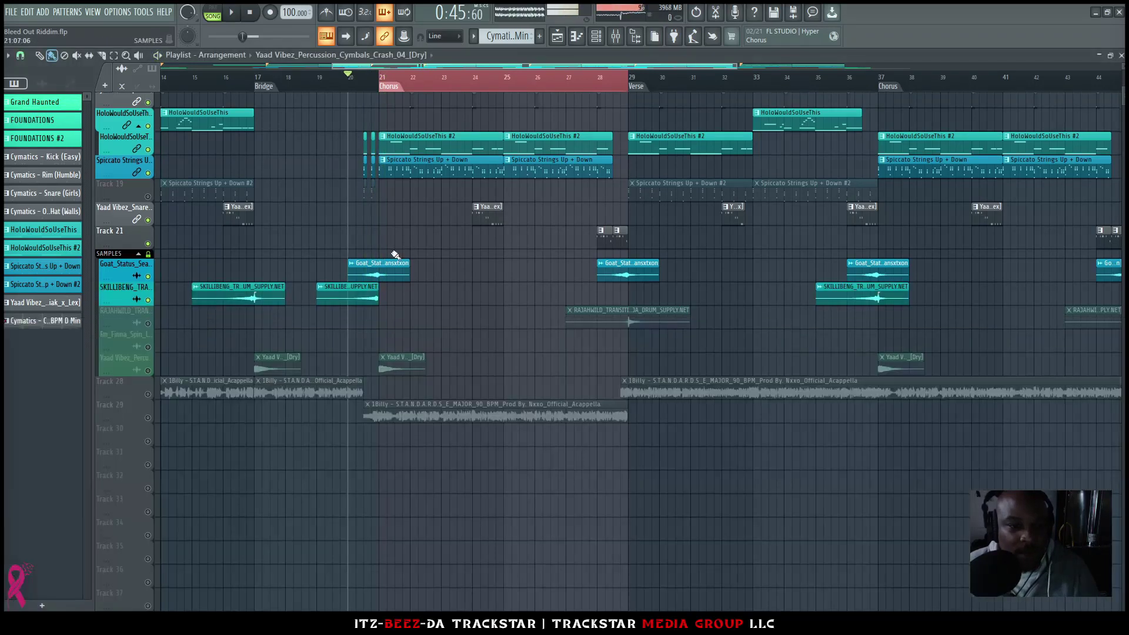
pyautogui.scroll(-3, 388, 257)
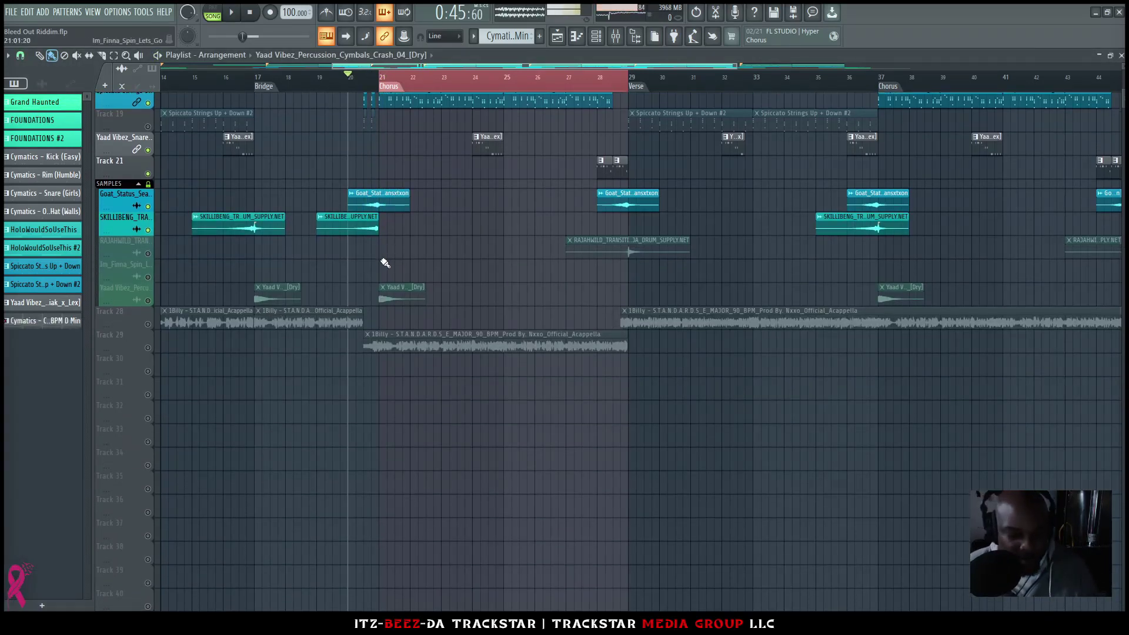
pyautogui.scroll(2, 385, 262)
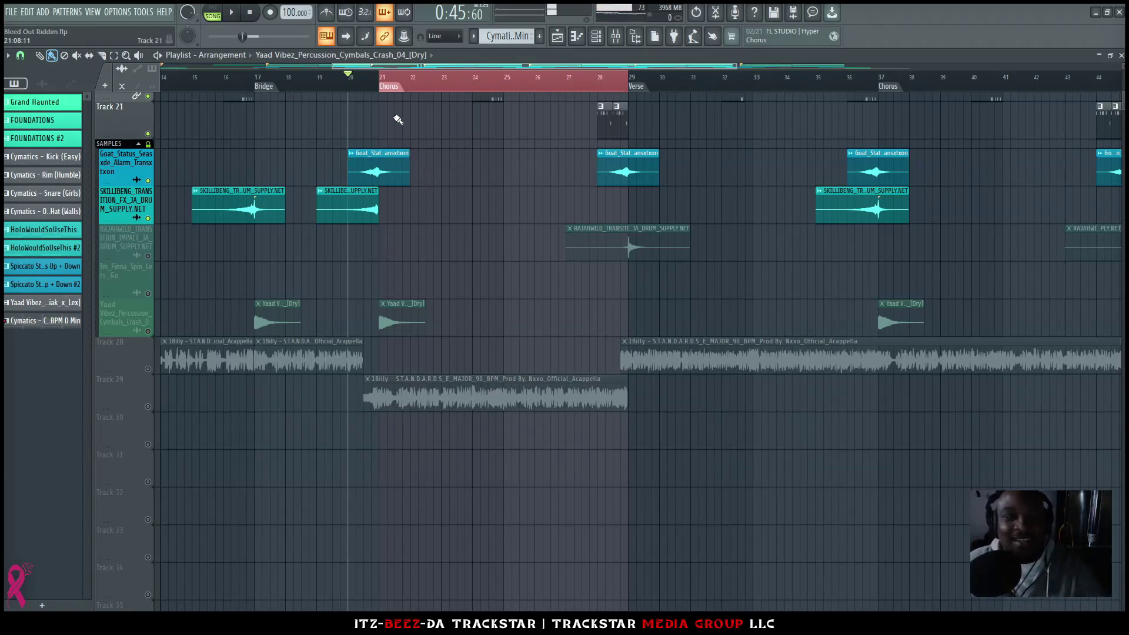
pyautogui.press('space')
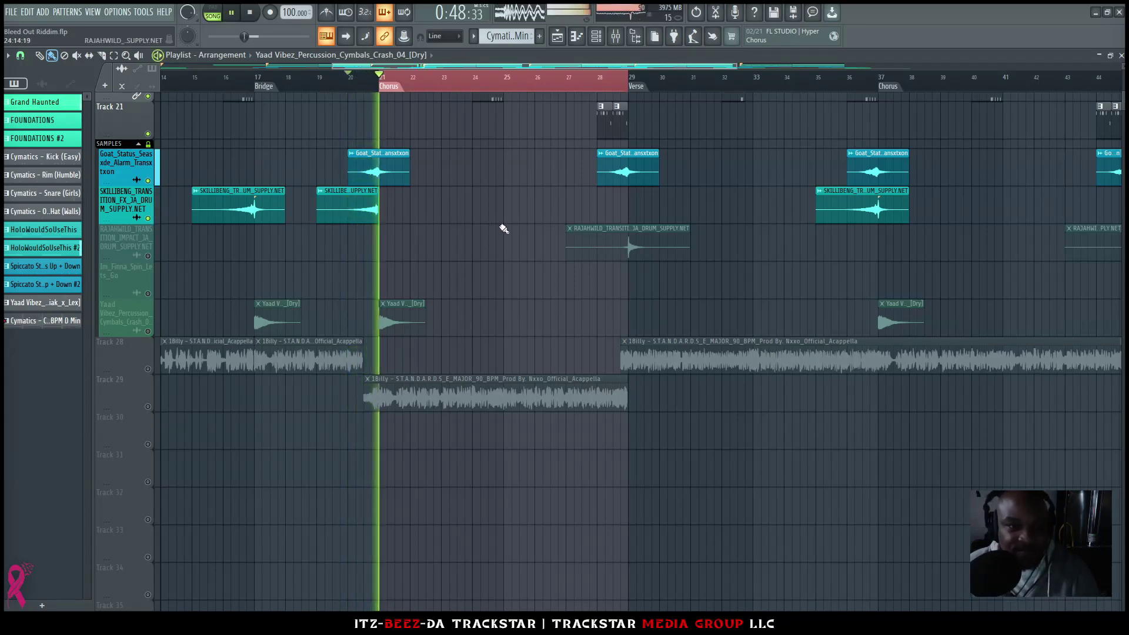
pyautogui.press('space')
# Step: Unmute the Yaad Vibez percussion cymbal crash track, check the sample channels in the mixer, and play from bar 20 into the chorus
pyautogui.click(147, 331)
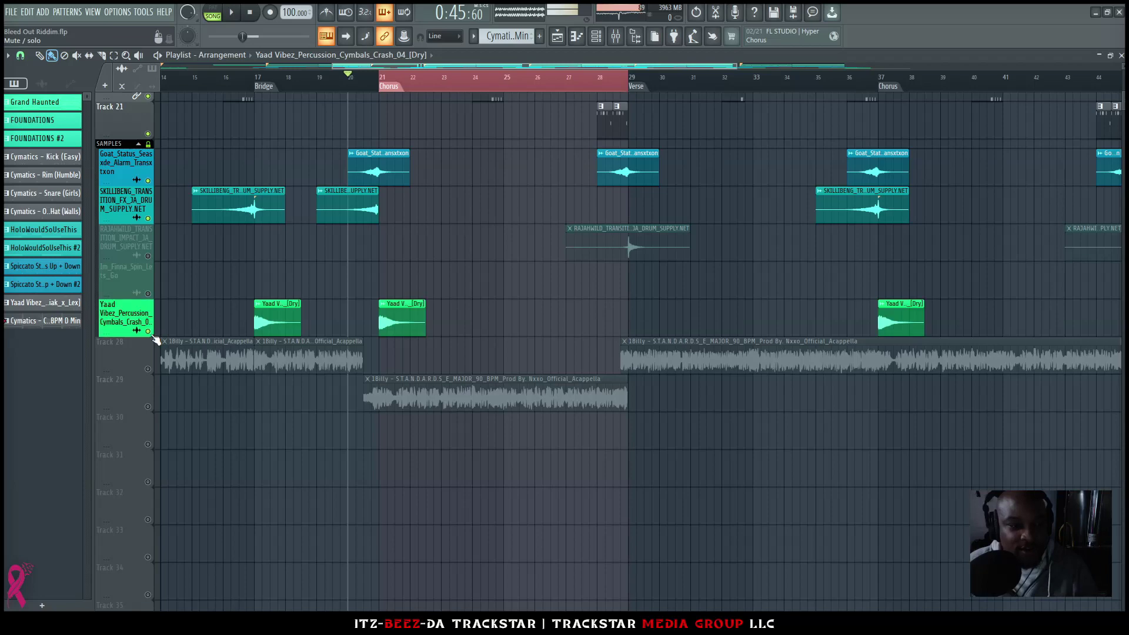
pyautogui.click(616, 37)
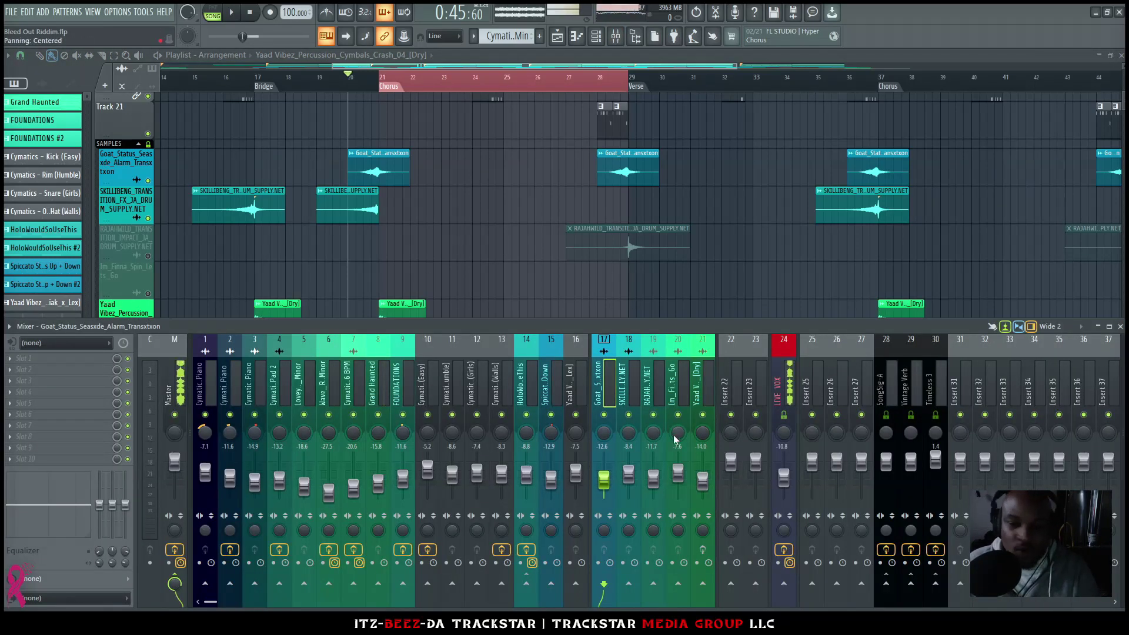
pyautogui.click(651, 388)
pyautogui.press('F9')
pyautogui.press('space')
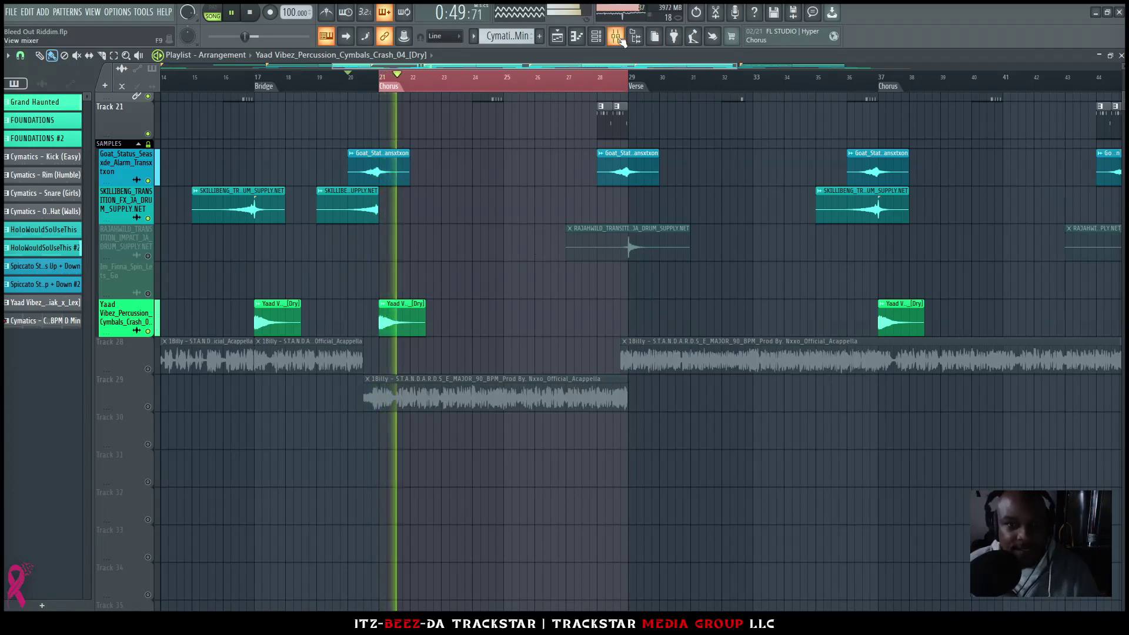
pyautogui.press('F9')
pyautogui.press('F9')
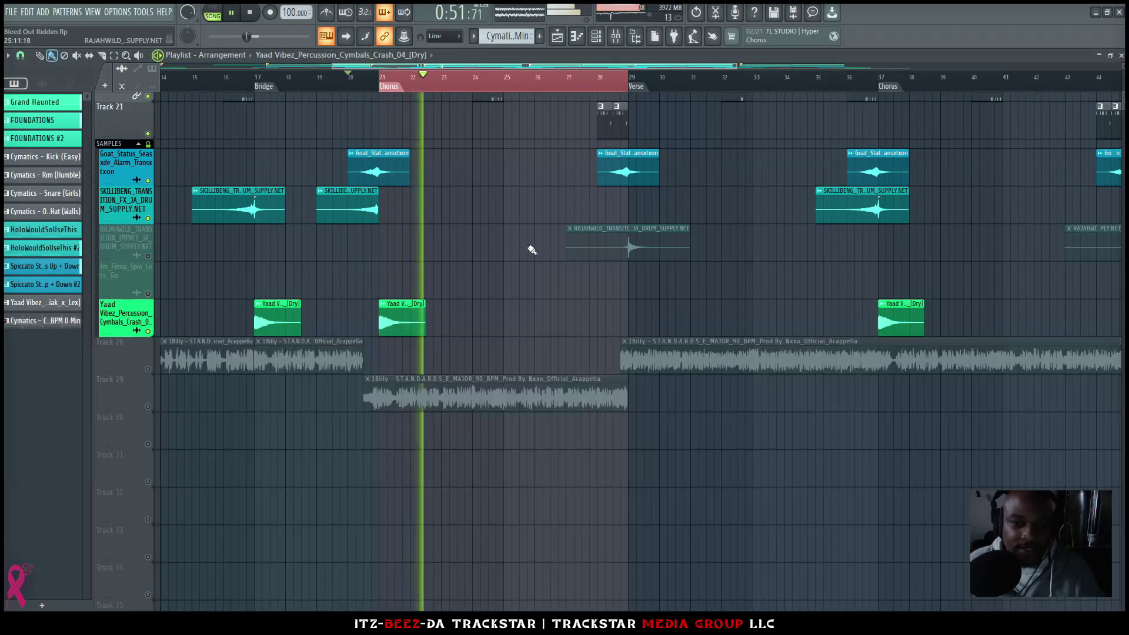
pyautogui.press('space')
# Step: Examine the waveforms of the RAJAHWILD impact and SKILLIBENG transition FX audio clips in their clip settings, and close them
pyautogui.doubleClick(634, 251)
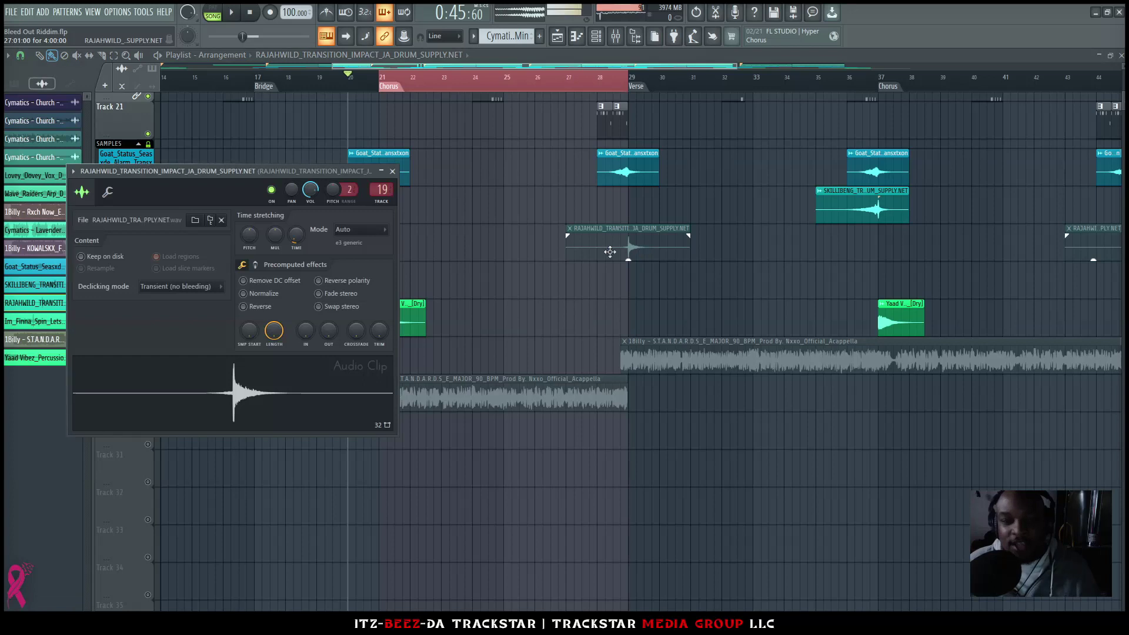
pyautogui.click(582, 255)
pyautogui.doubleClick(587, 252)
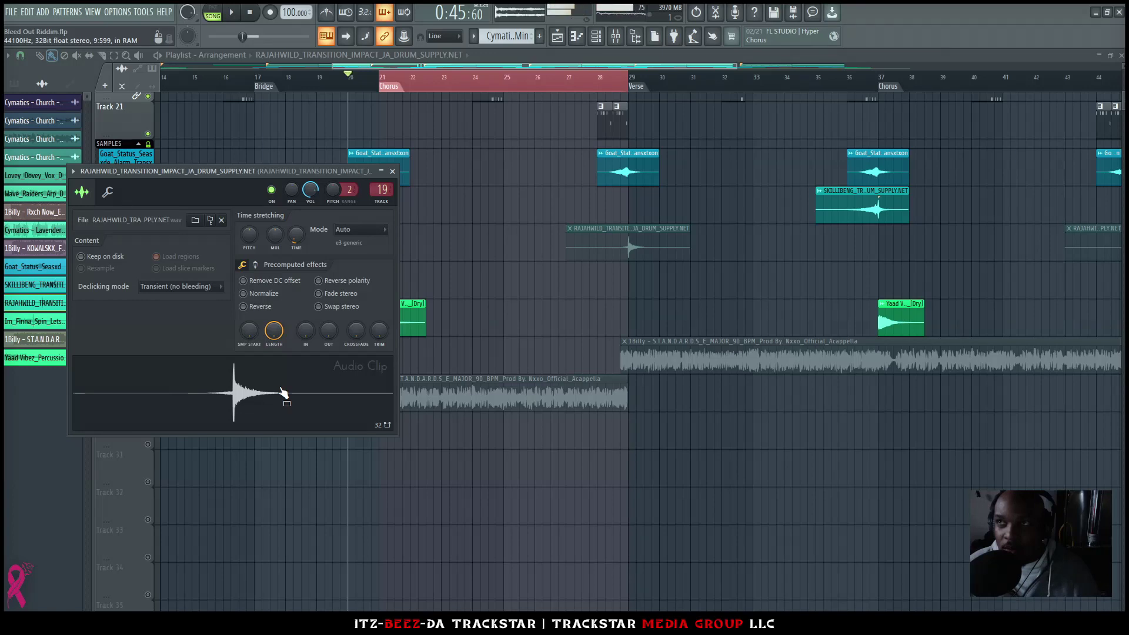
pyautogui.click(393, 171)
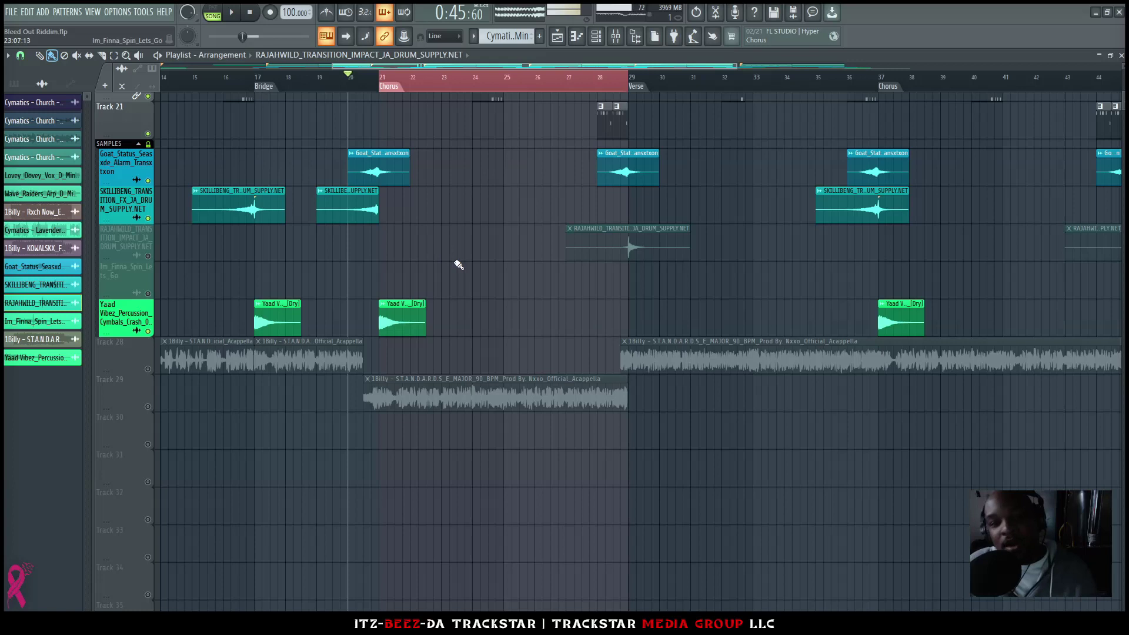
pyautogui.click(259, 191)
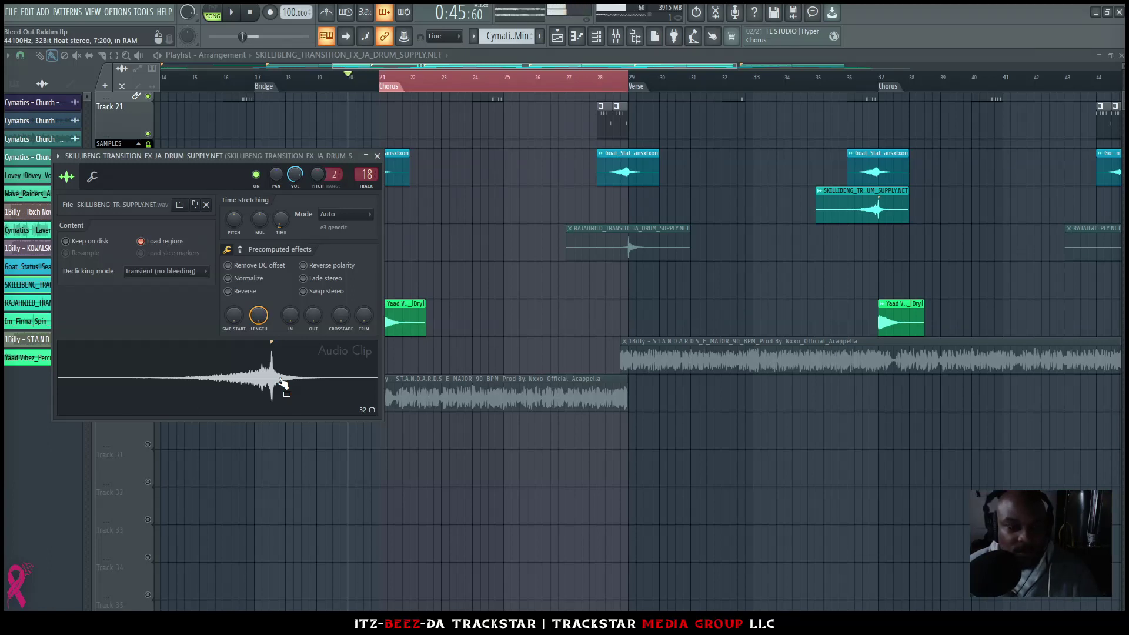
pyautogui.click(377, 156)
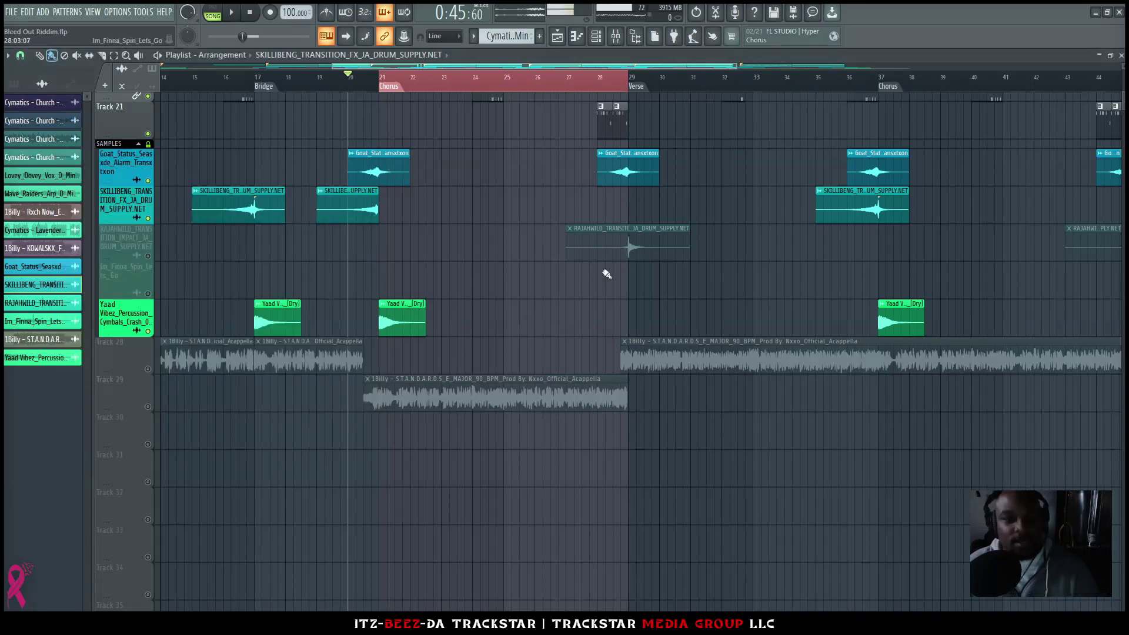
# Step: Unmute the RAJAHWILD impact and Im_Finna_Spin_Lets_Go tracks, clear the chorus time selection, and play the song from the intro
pyautogui.click(148, 256)
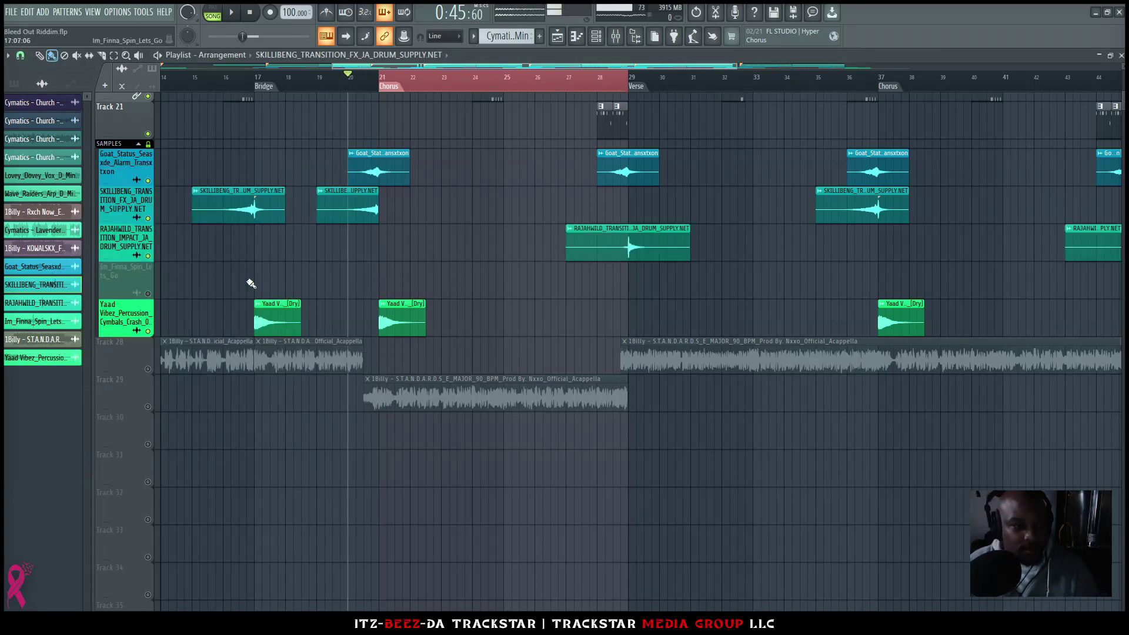
pyautogui.click(148, 293)
pyautogui.scroll(-5, 286, 86)
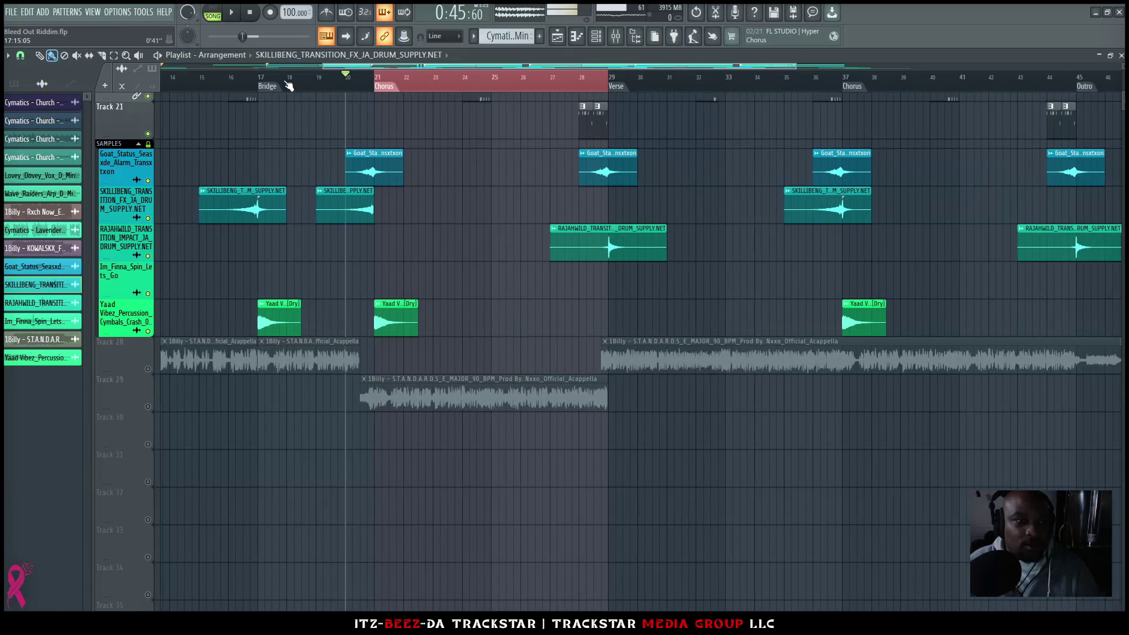
pyautogui.click(288, 87)
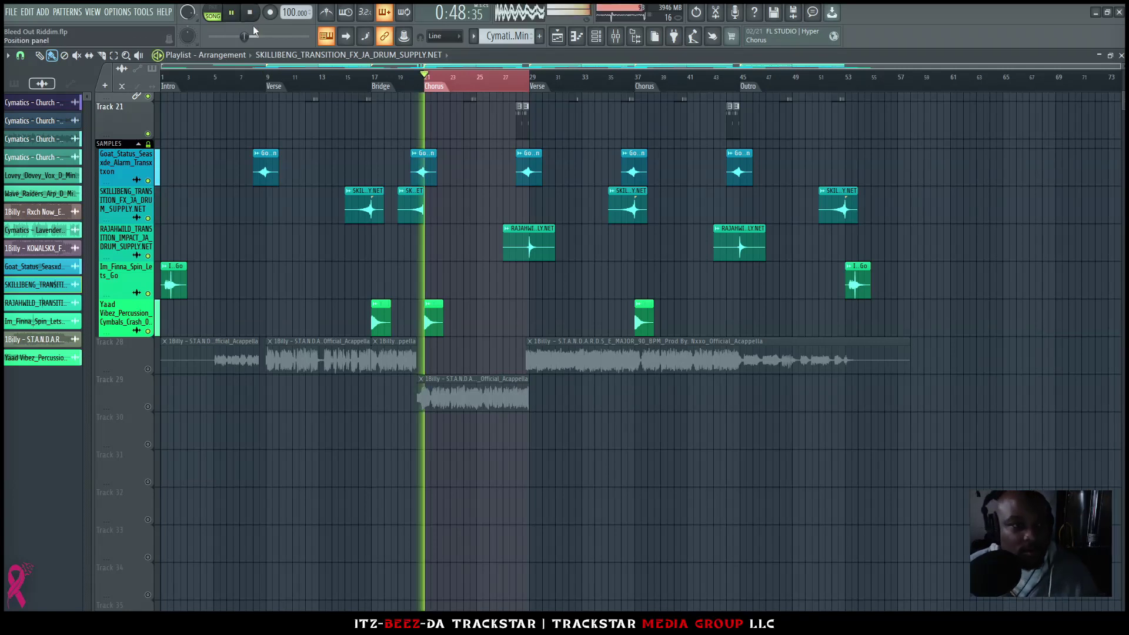
pyautogui.click(215, 80)
pyautogui.press('space')
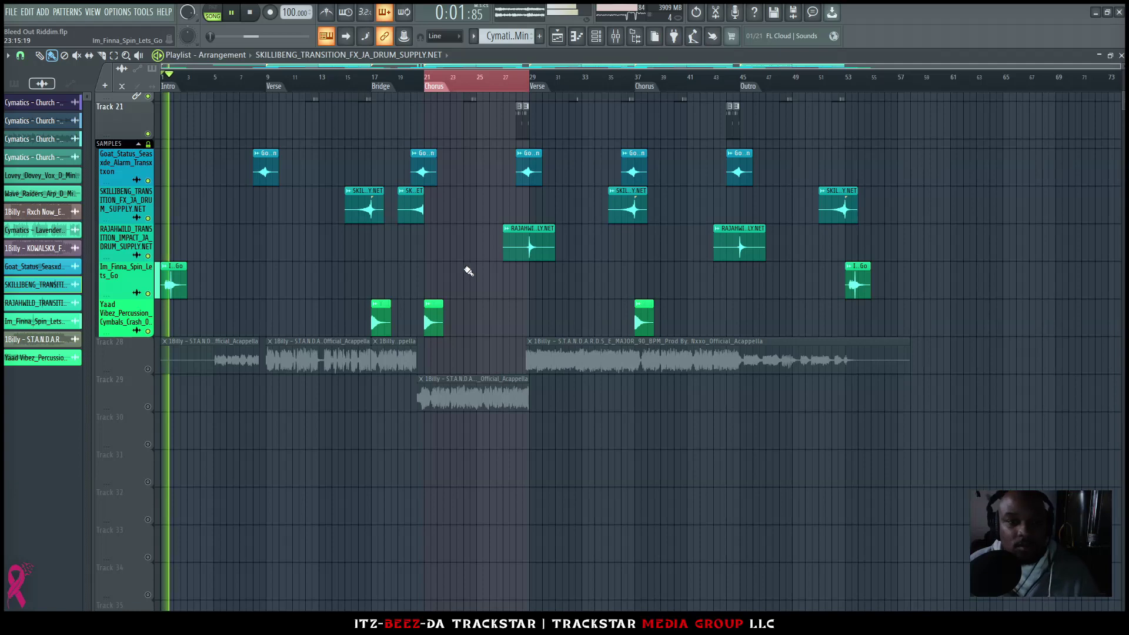
pyautogui.hotkey('ctrl', 'd')
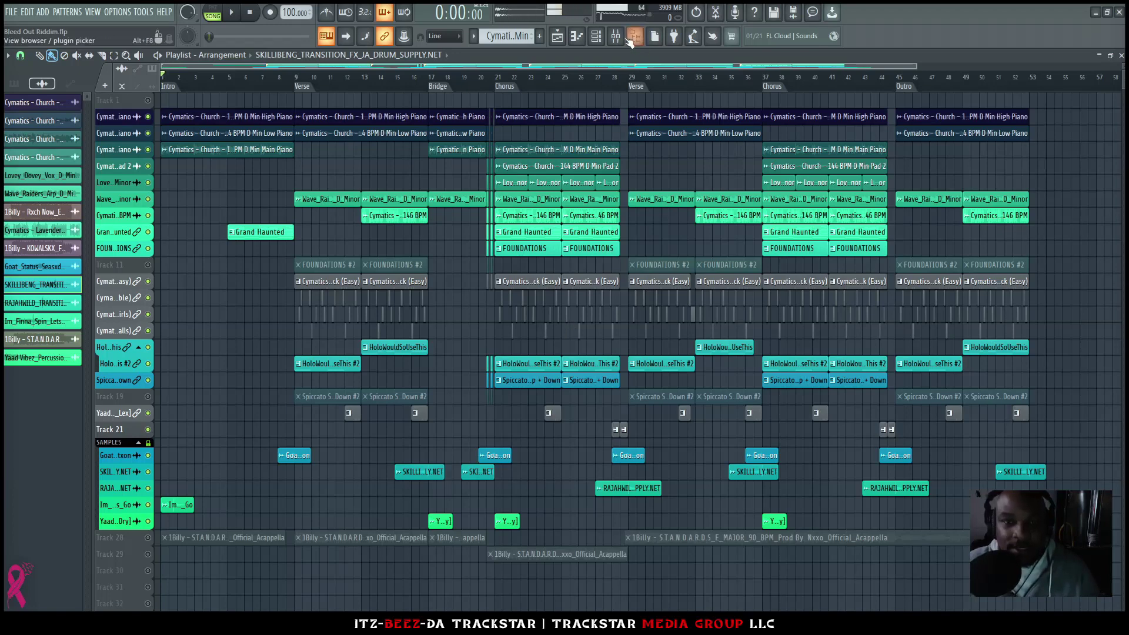
# Step: Select the first chorus as the playback range, from bar 21 to bar 29, and unmute the acapella on Track 29
pyautogui.press('F9')
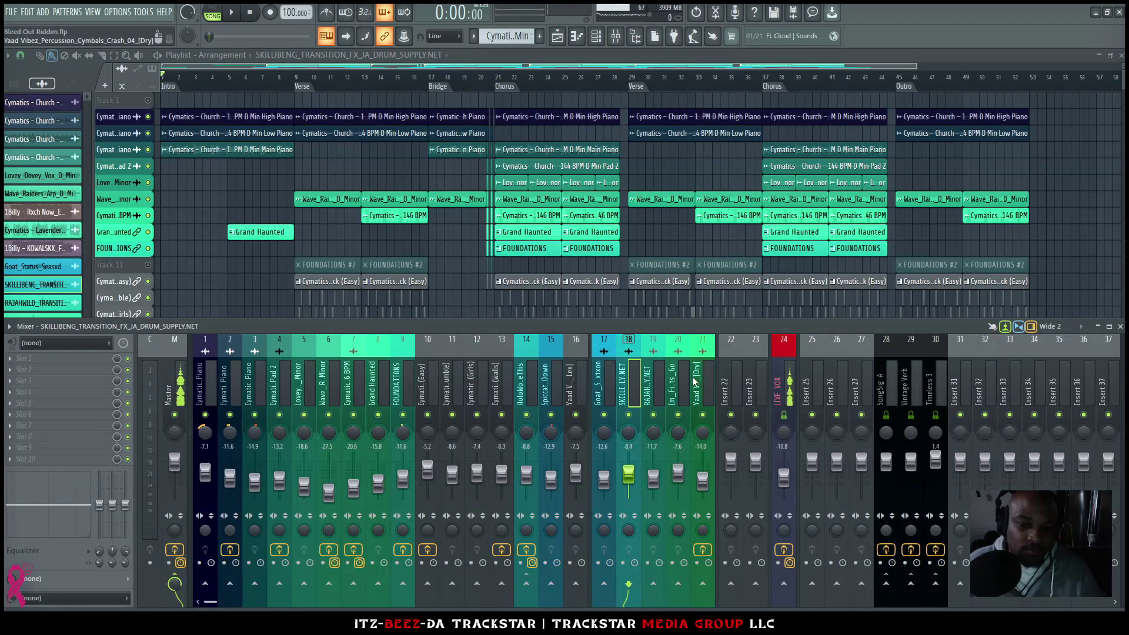
pyautogui.press('F9')
pyautogui.scroll(-1, 317, 428)
pyautogui.scroll(-5, 316, 428)
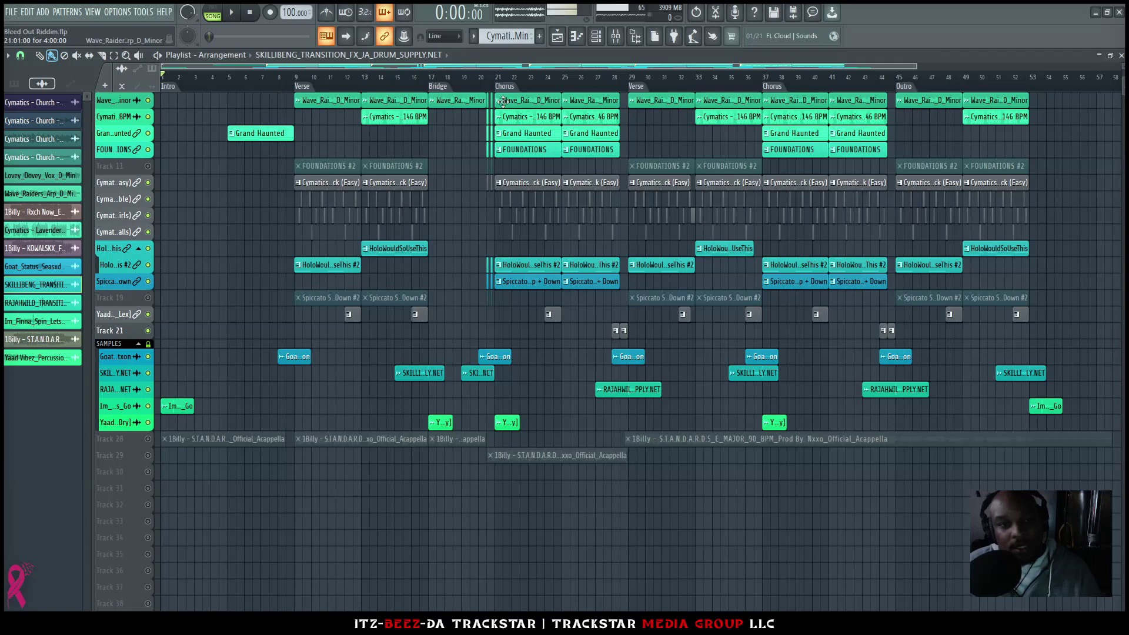
pyautogui.moveTo(498, 82); pyautogui.dragTo(631, 88)
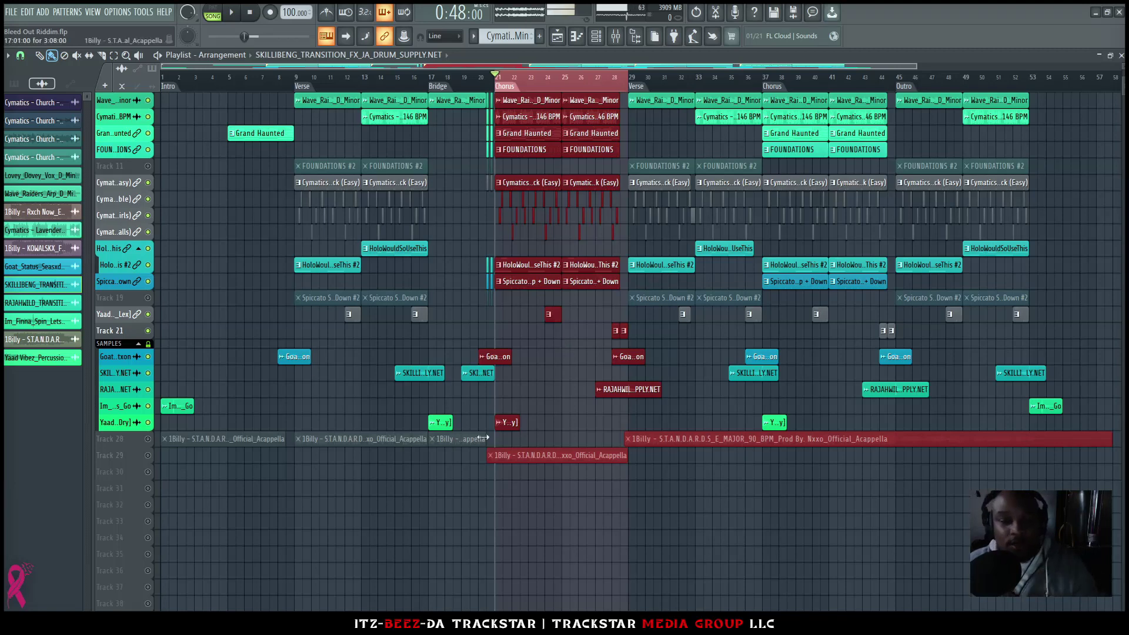
pyautogui.click(147, 455)
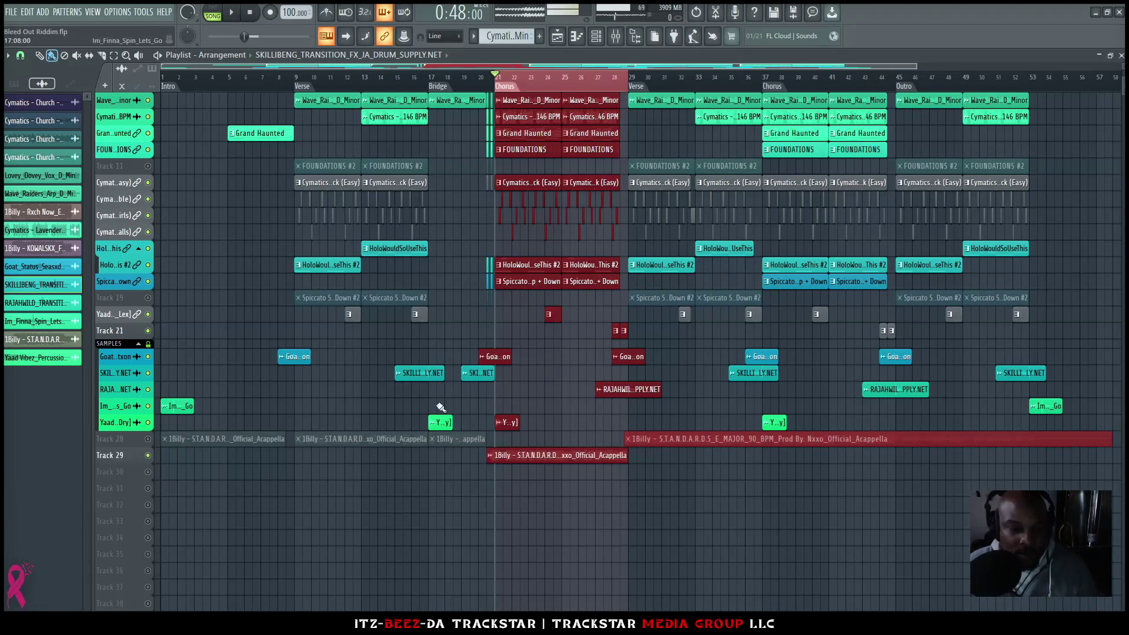
# Step: Play the first chorus with the acapella while watching the channel levels in the mixer, and stop playback
pyautogui.scroll(2, 548, 341)
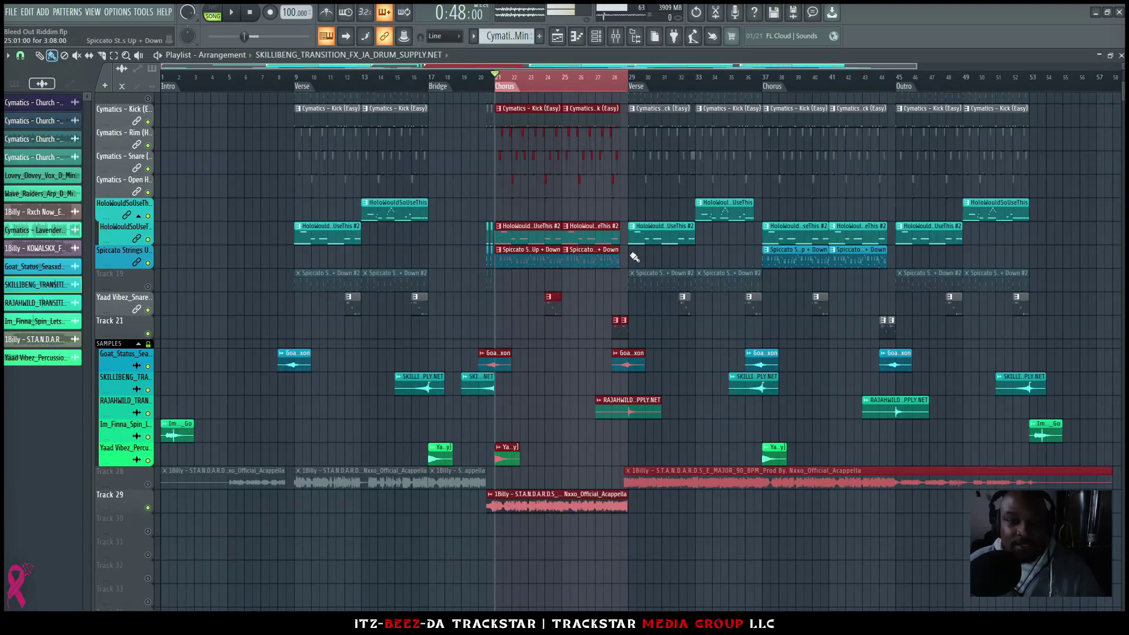
pyautogui.scroll(2, 635, 257)
pyautogui.press('F9')
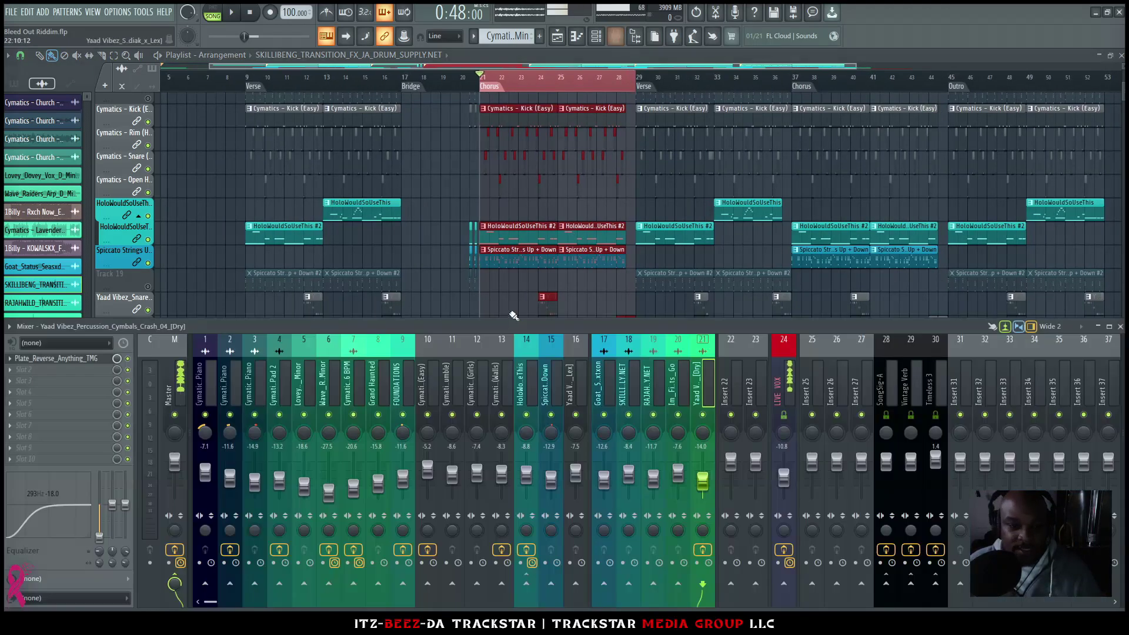
pyautogui.scroll(-5, 585, 273)
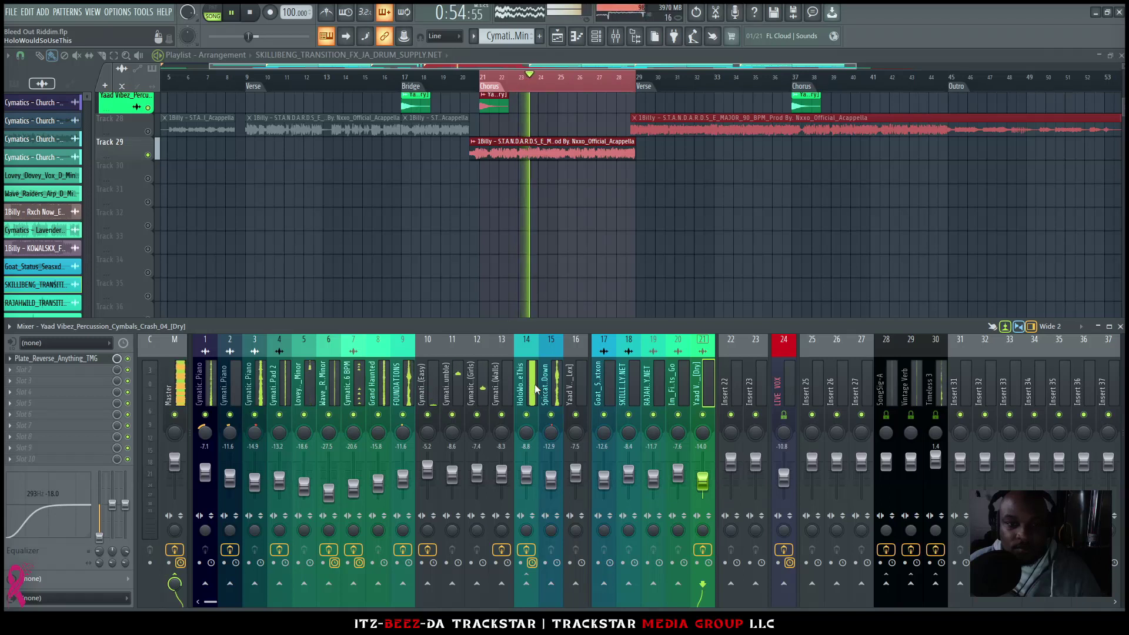
pyautogui.press('space')
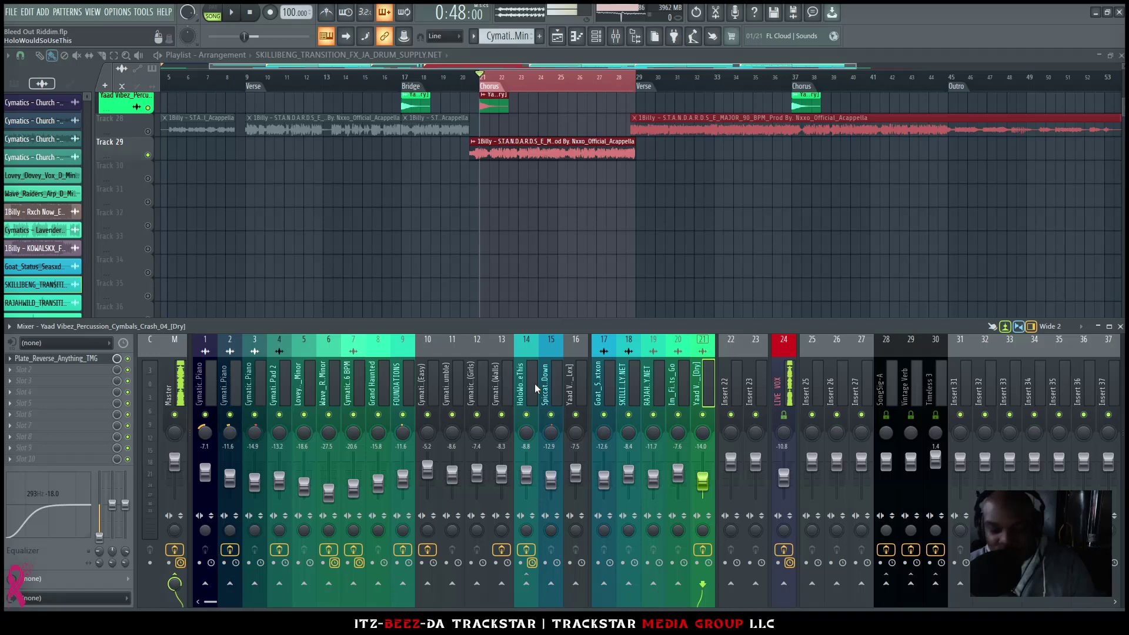
# Step: Mute the acapella on Track 29 and inspect the FabFilter Pro-Q 3 curve on the Master channel
pyautogui.click(149, 156)
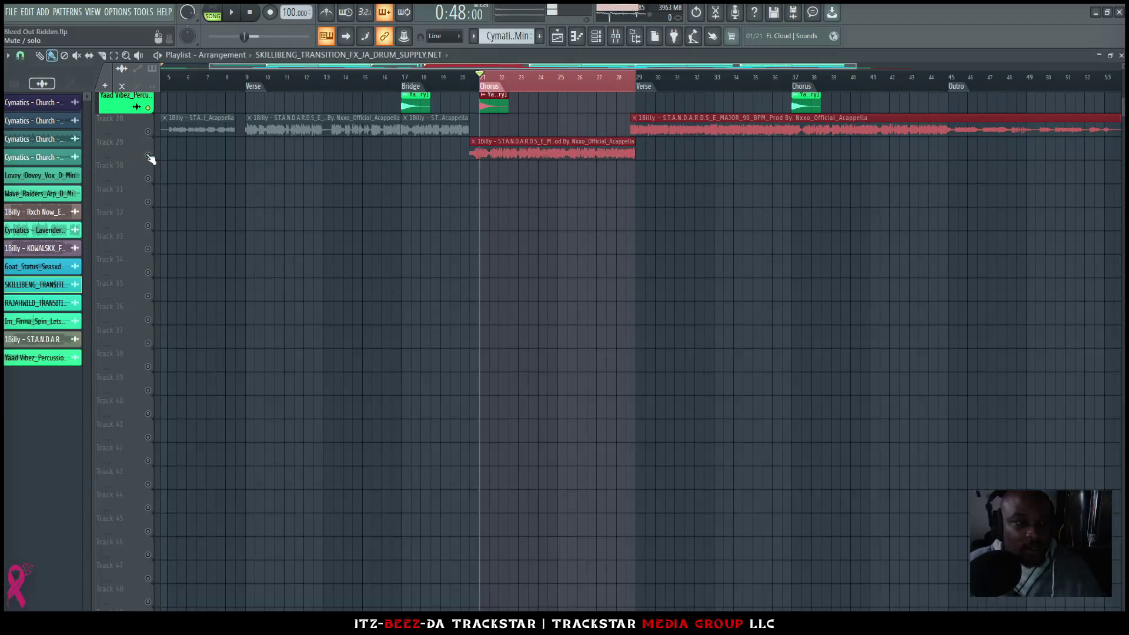
pyautogui.click(616, 36)
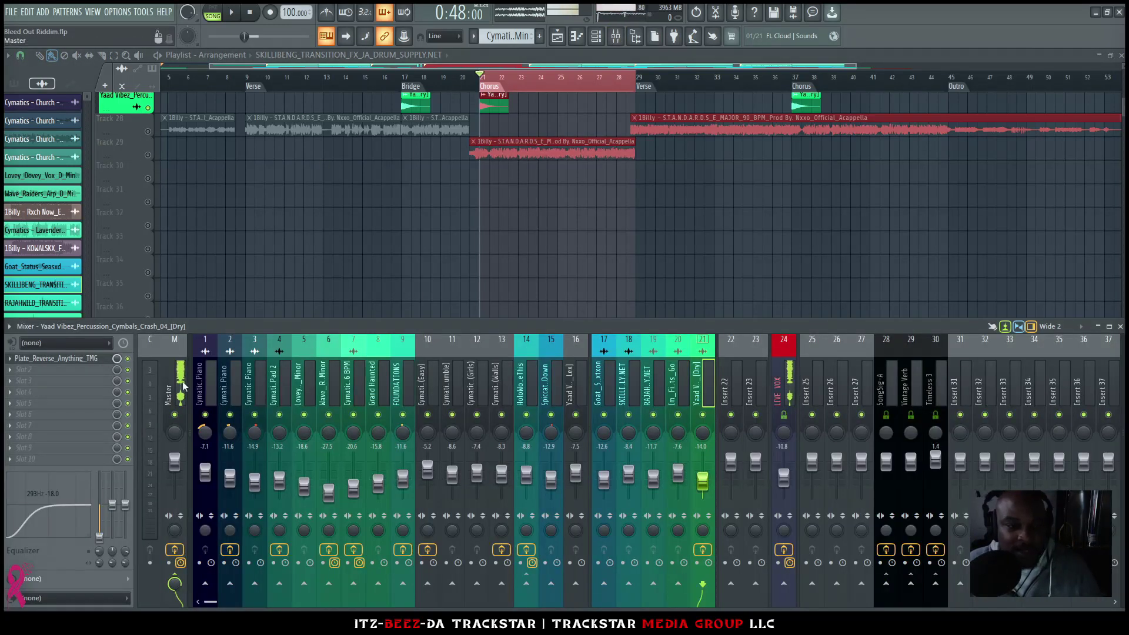
pyautogui.click(70, 358)
pyautogui.moveTo(564, 213); pyautogui.dragTo(569, 108)
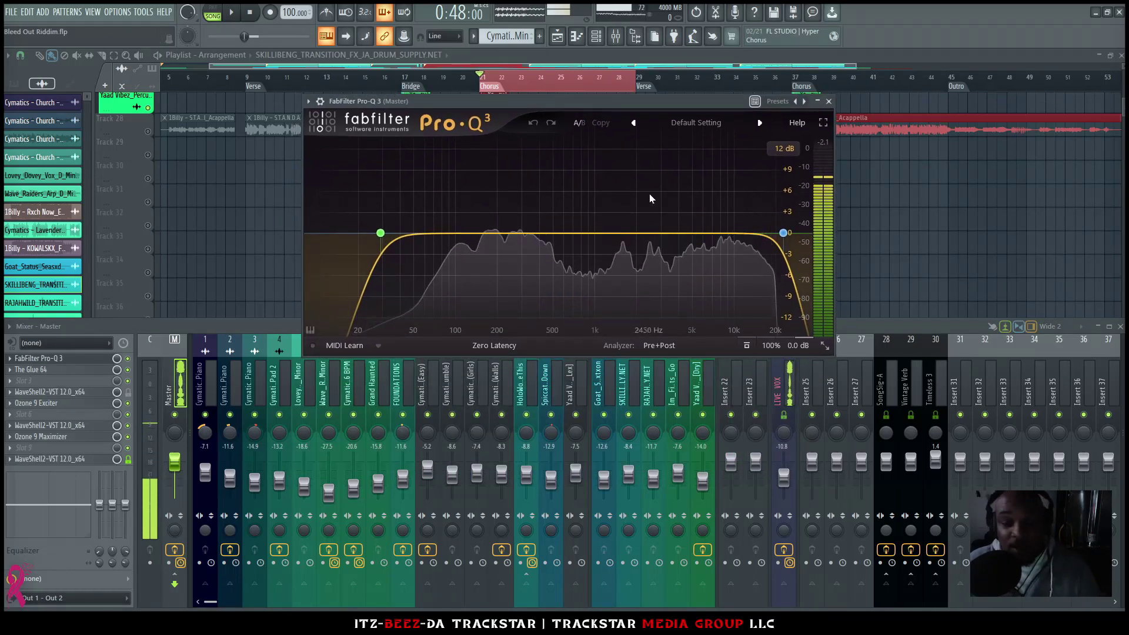
pyautogui.click(781, 266)
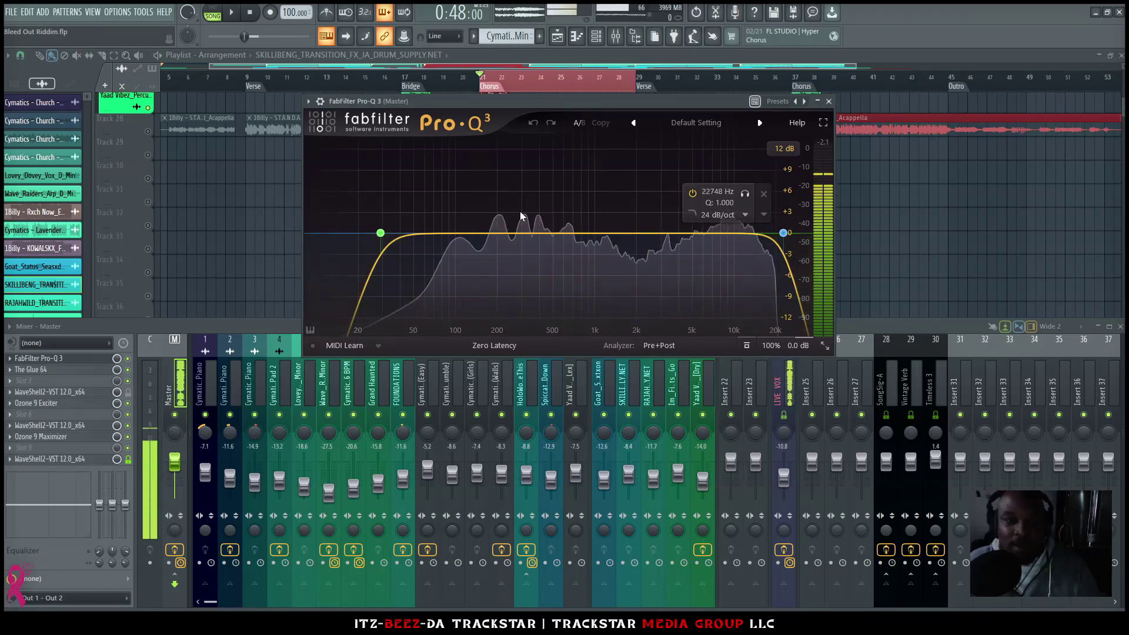
pyautogui.moveTo(501, 98); pyautogui.dragTo(270, 53)
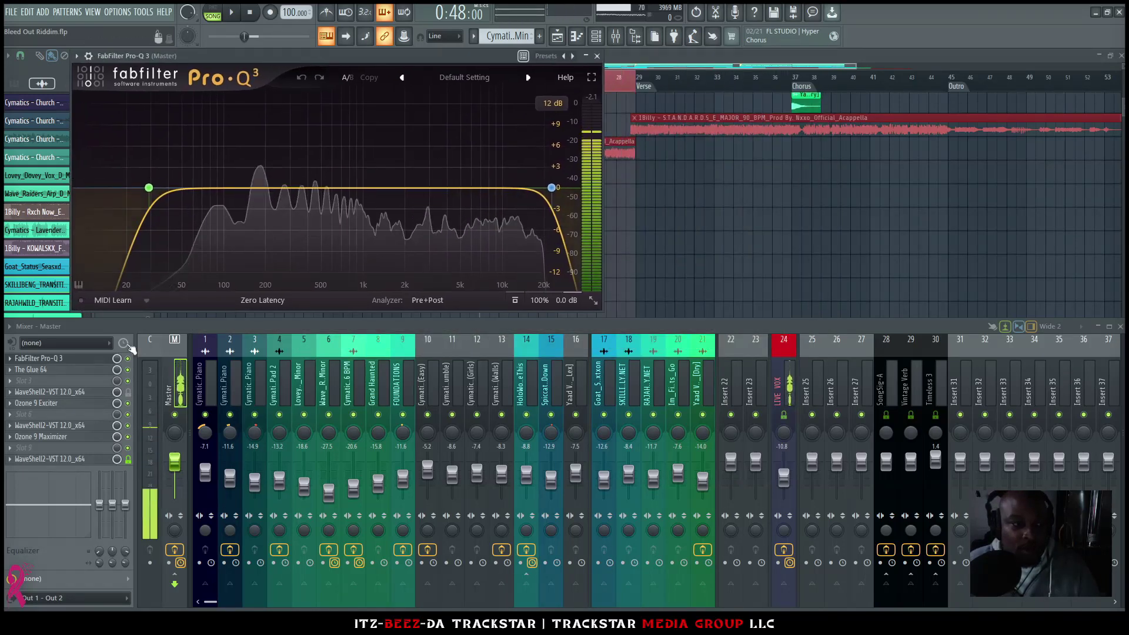
# Step: Inspect The Glue 64 compressor and the J37 tape plugin on the Master, and close the J37
pyautogui.click(83, 375)
pyautogui.moveTo(447, 113); pyautogui.dragTo(713, 58)
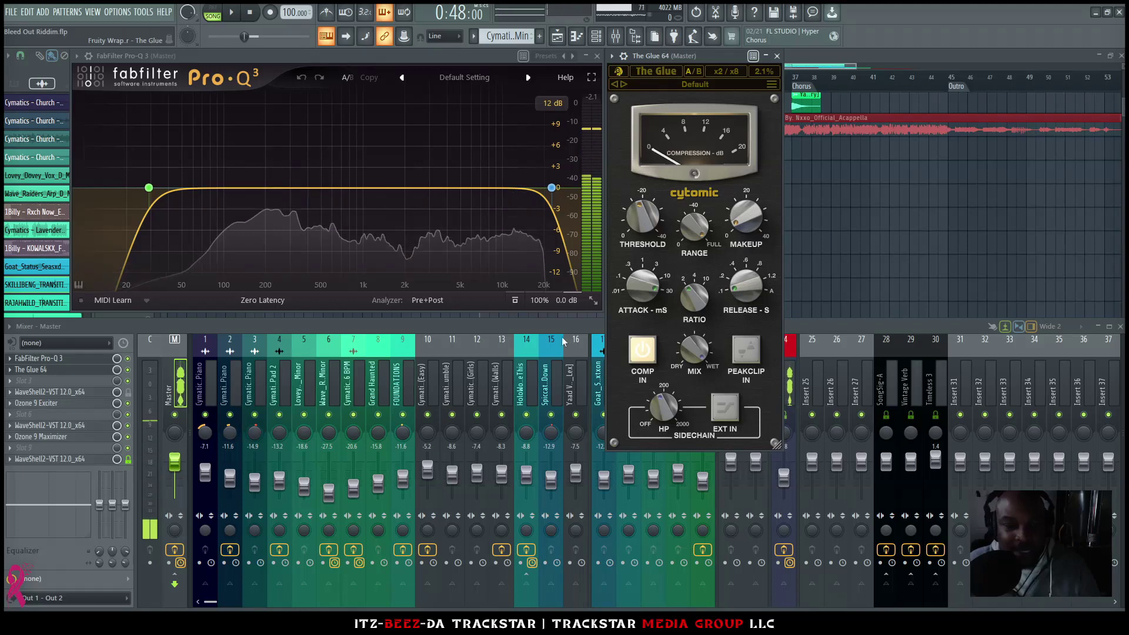
pyautogui.click(53, 391)
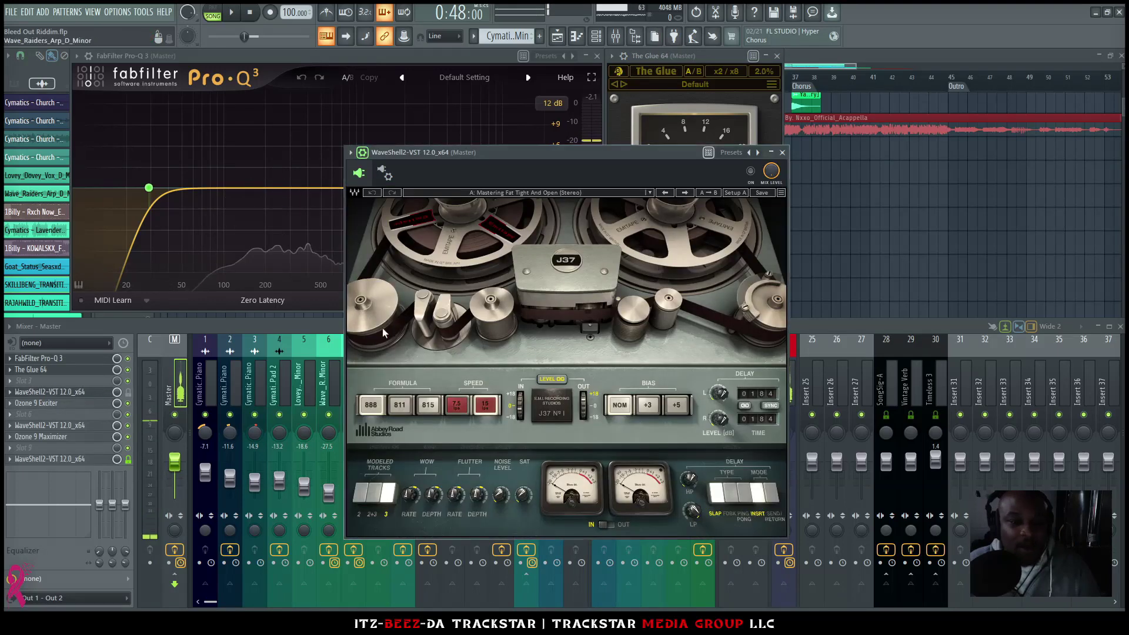
pyautogui.click(782, 153)
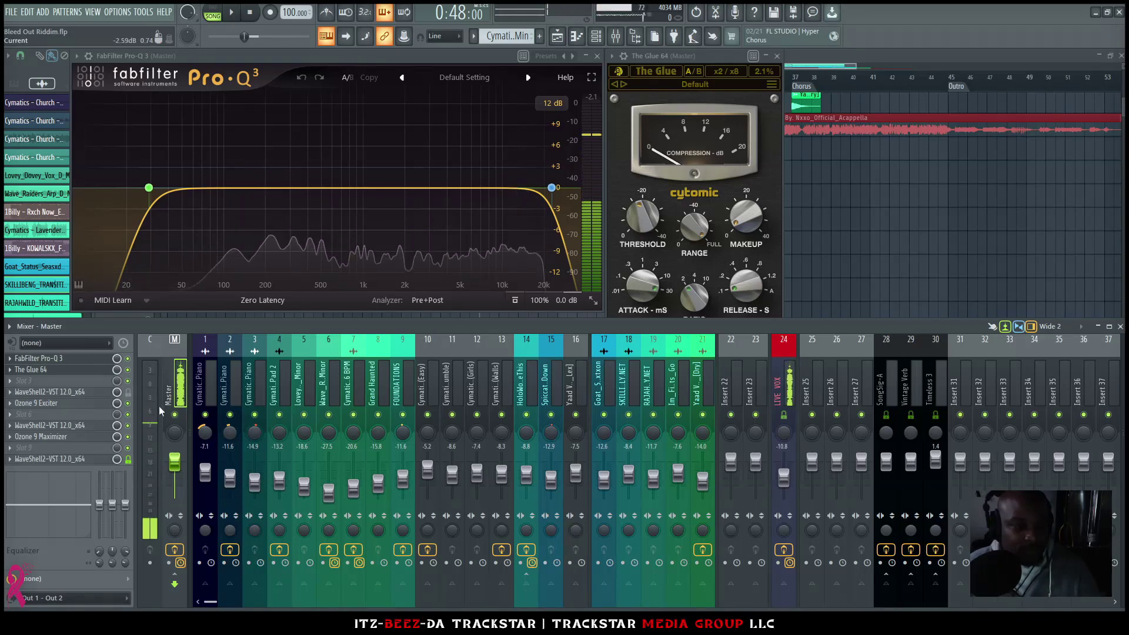
# Step: Play the chorus without the acapella and audition the Master's J37 tape plugin by switching it on, with the other effect windows closed
pyautogui.press('space')
pyautogui.press('F12')
pyautogui.click(616, 36)
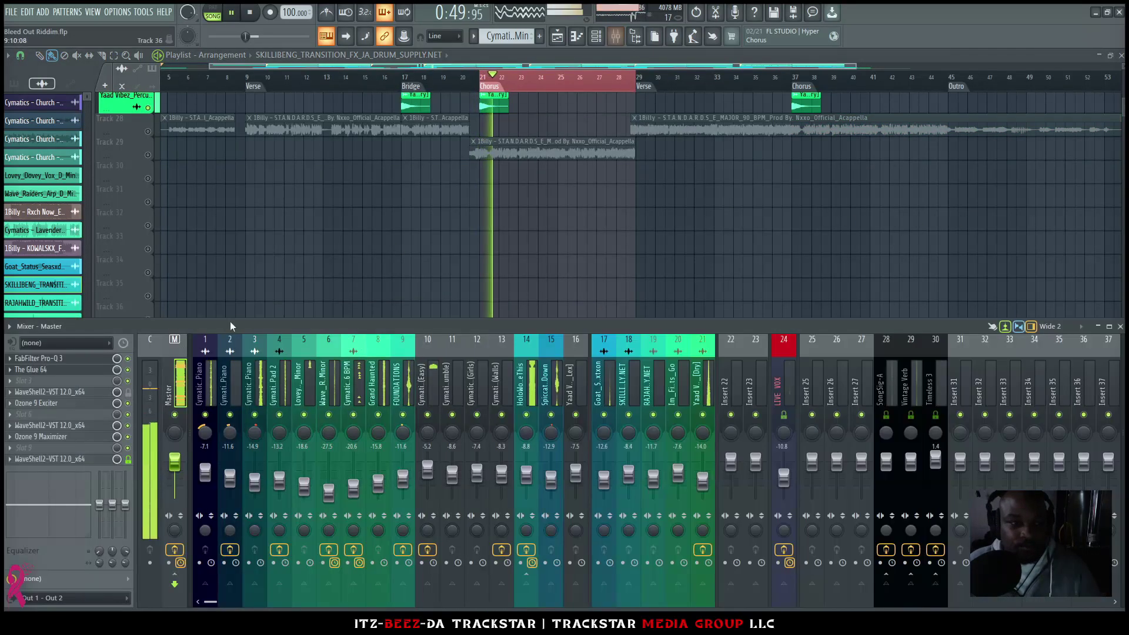
pyautogui.click(94, 392)
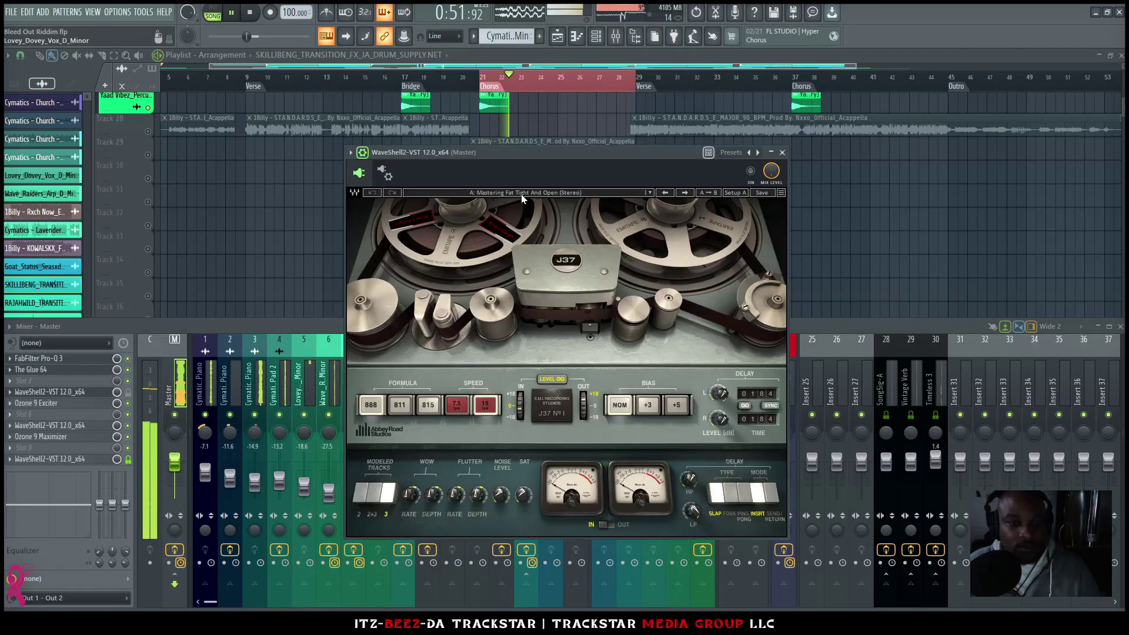
pyautogui.click(750, 171)
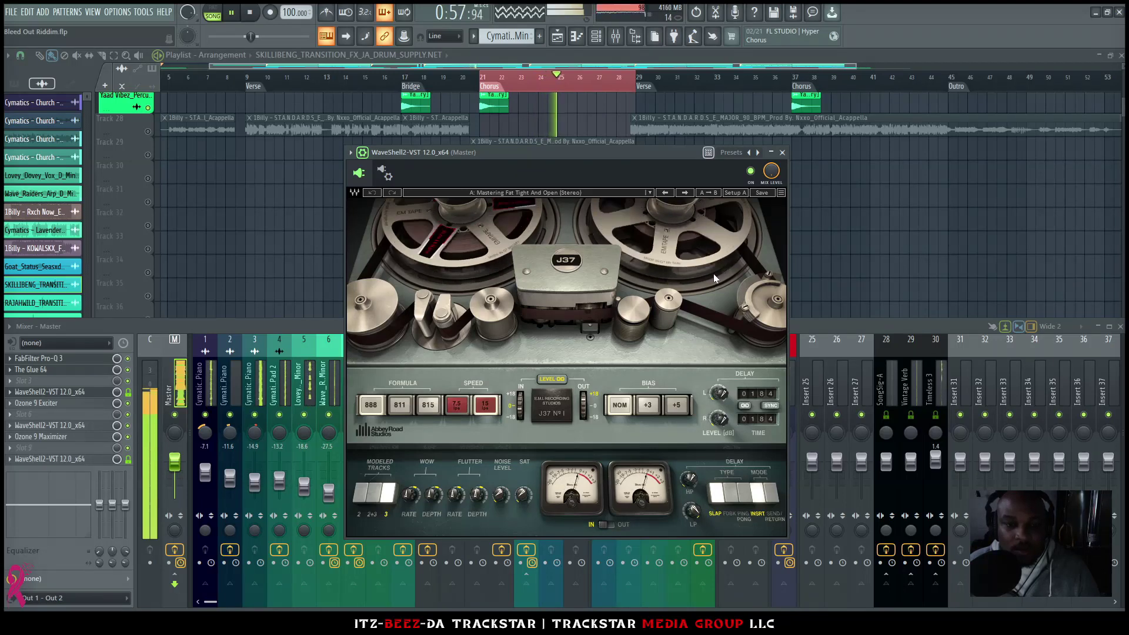
pyautogui.press('space')
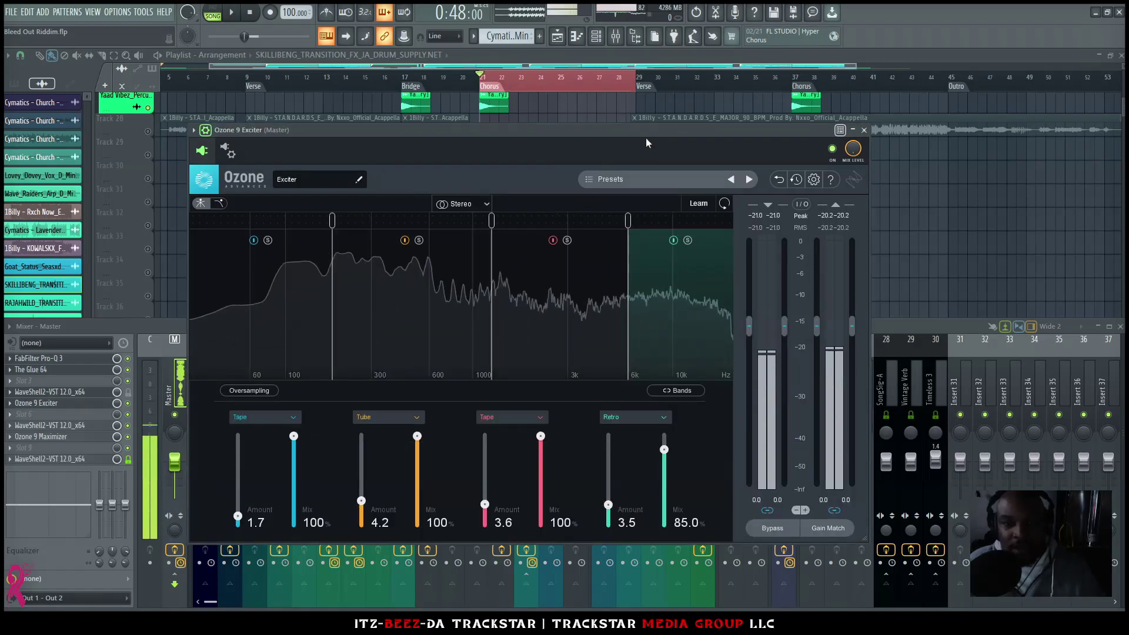
# Step: Inspect the Master's Ozone 9 Exciter, and open the L3-LL Multimaximizer and Ozone 9 Maximizer alongside it
pyautogui.moveTo(715, 124); pyautogui.dragTo(727, 117)
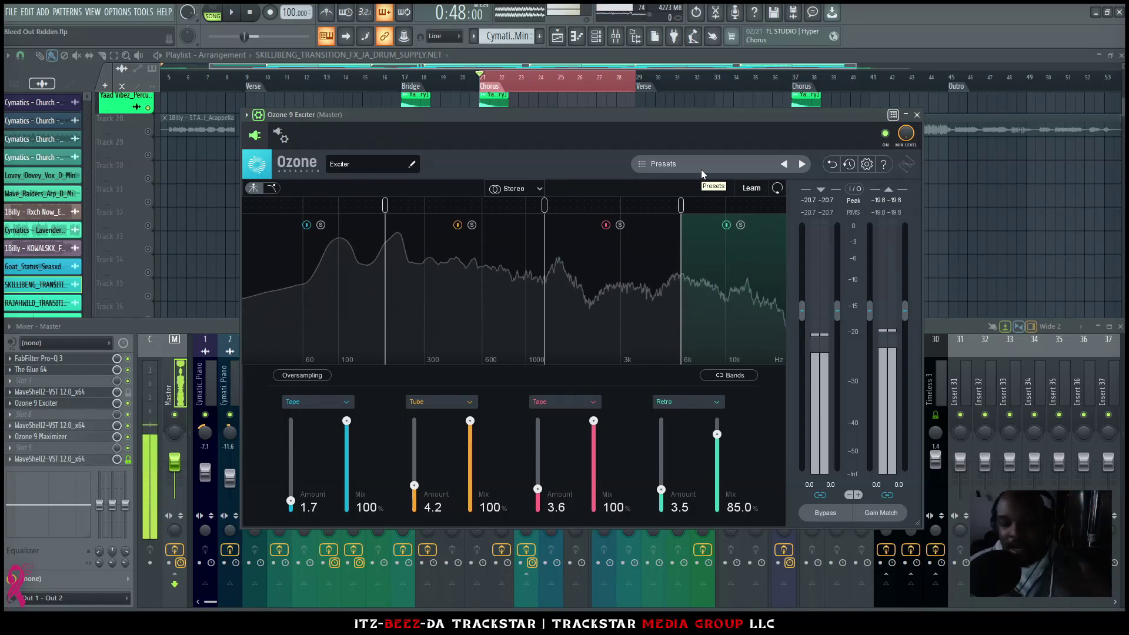
pyautogui.click(135, 431)
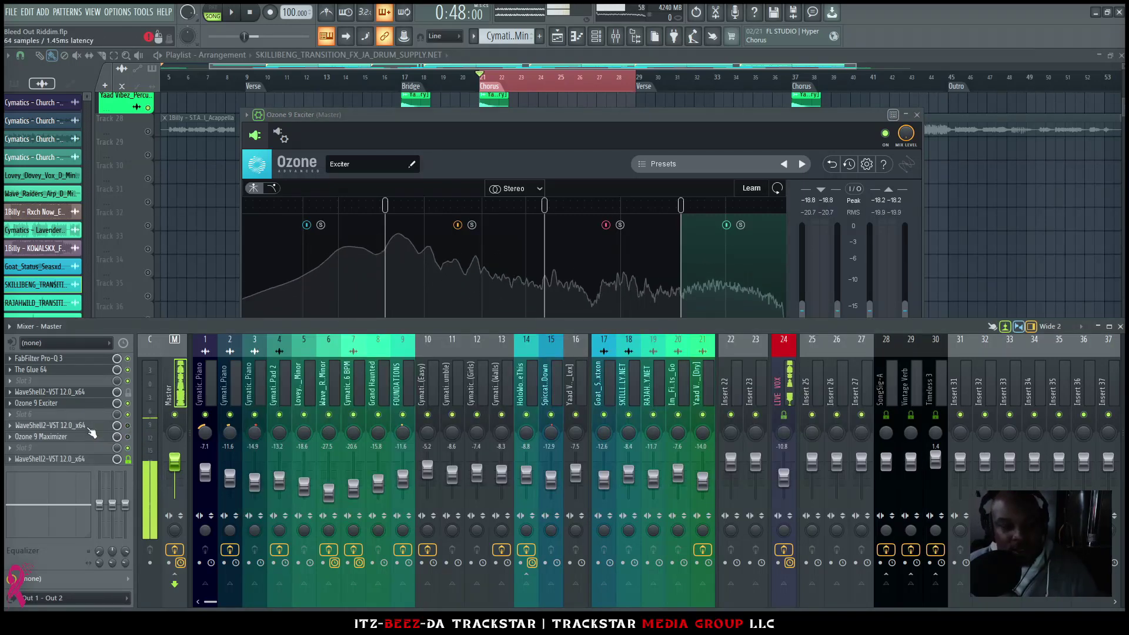
pyautogui.click(107, 458)
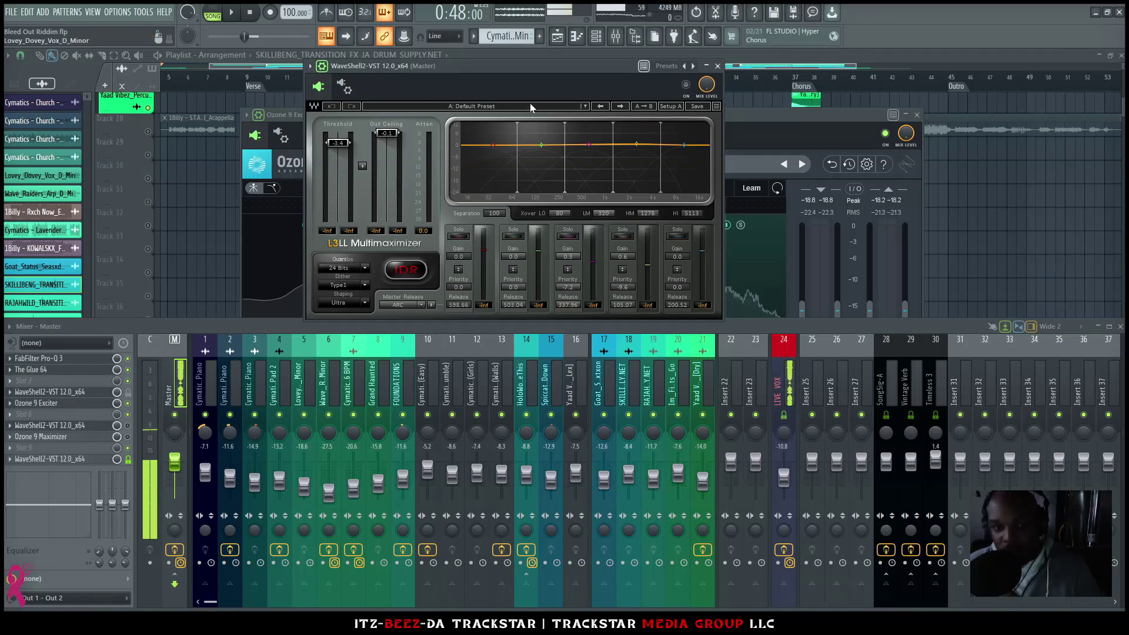
pyautogui.moveTo(525, 68); pyautogui.dragTo(363, 76)
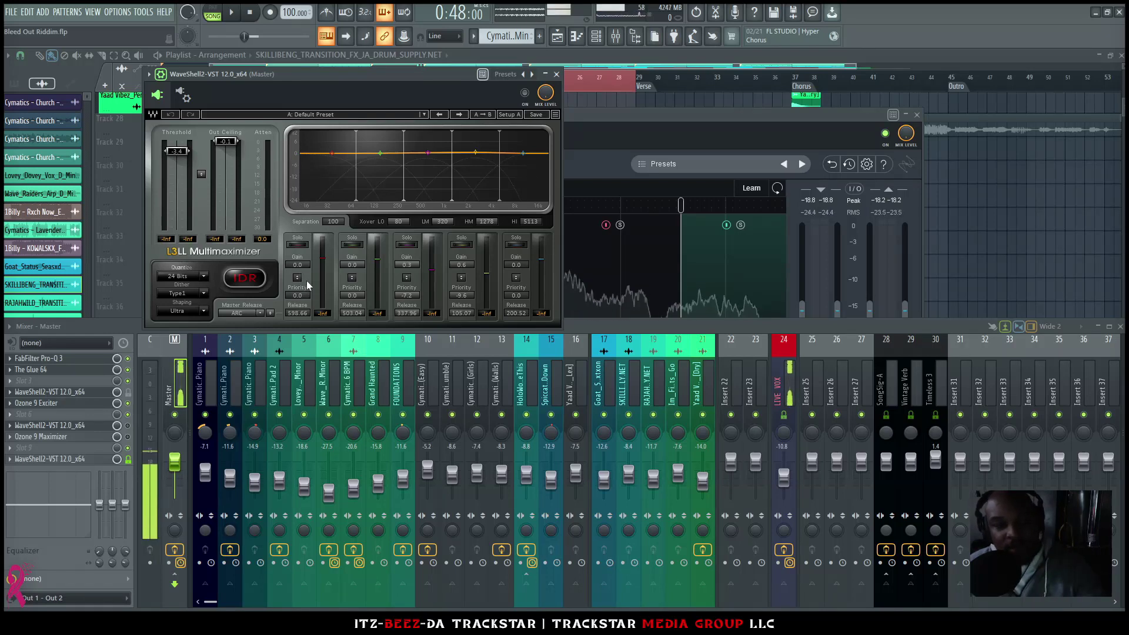
pyautogui.click(94, 435)
pyautogui.moveTo(611, 236); pyautogui.dragTo(697, 317)
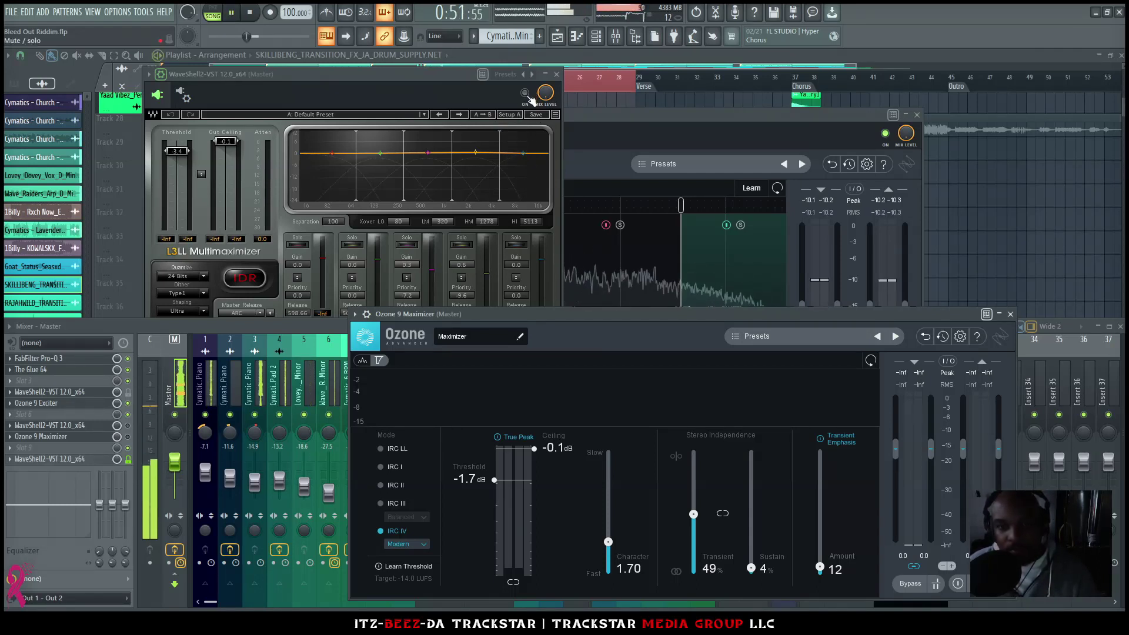
# Step: Switch on the L3-LL Multimaximizer and audition the chorus through it
pyautogui.click(526, 94)
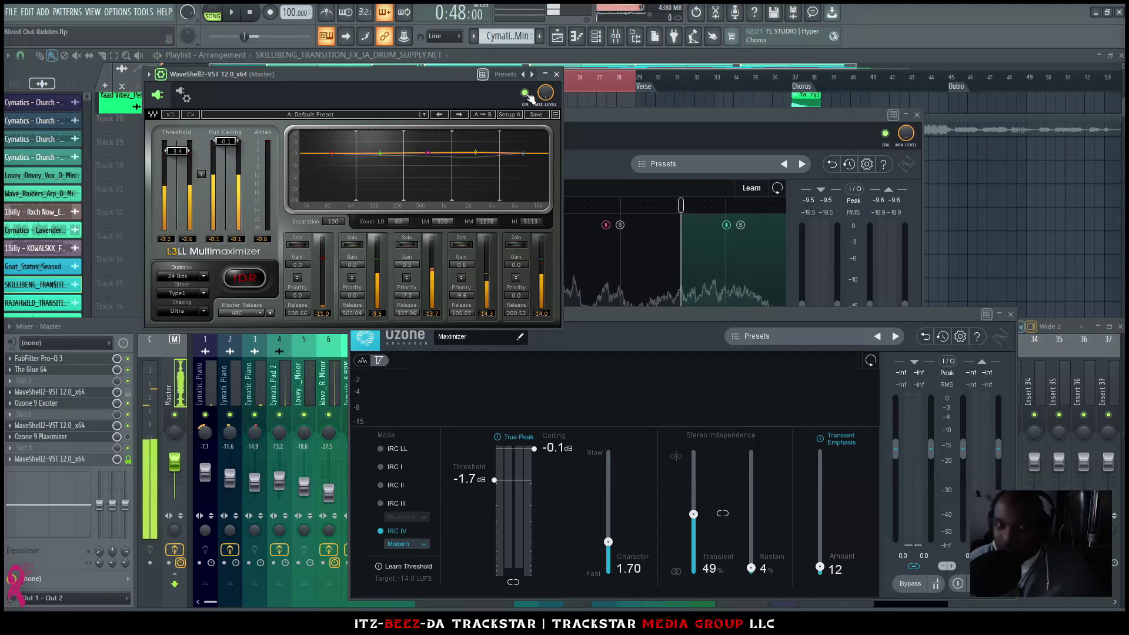
pyautogui.press('space')
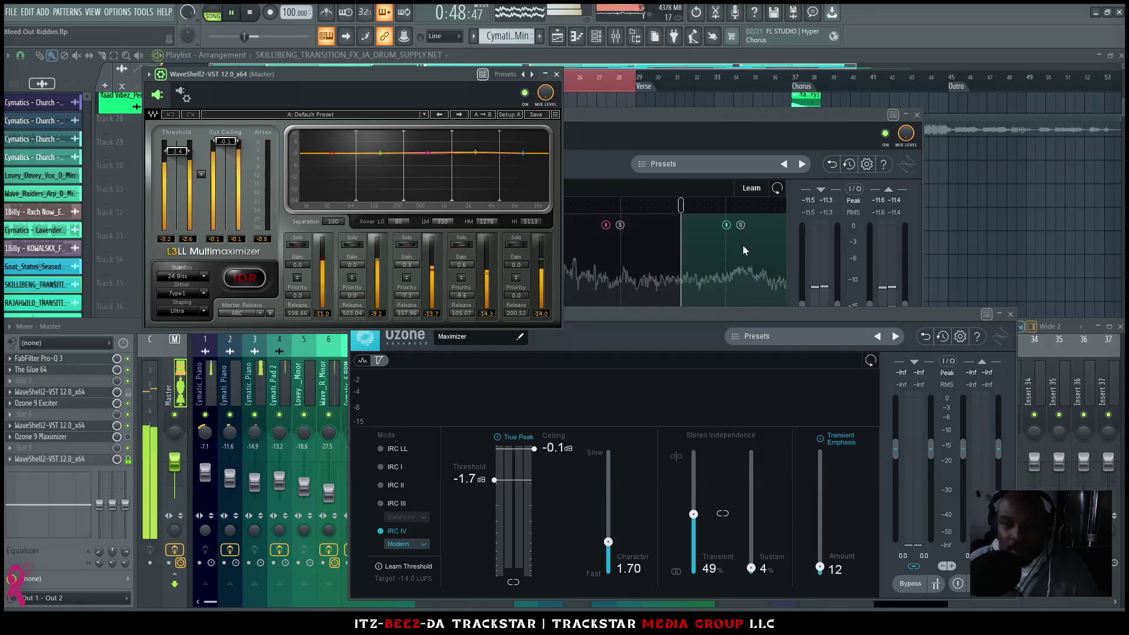
pyautogui.moveTo(730, 318); pyautogui.dragTo(764, 274)
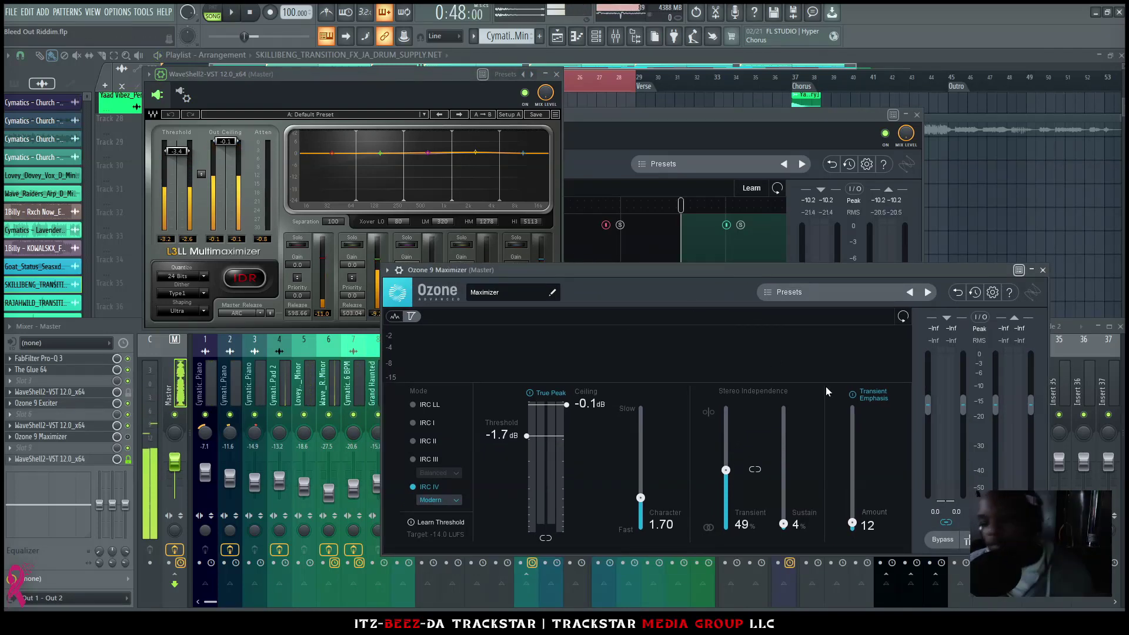
# Step: Enable the Ozone 9 Maximizer on the Master and compare the playing chorus with its processing bypassed and active
pyautogui.click(129, 438)
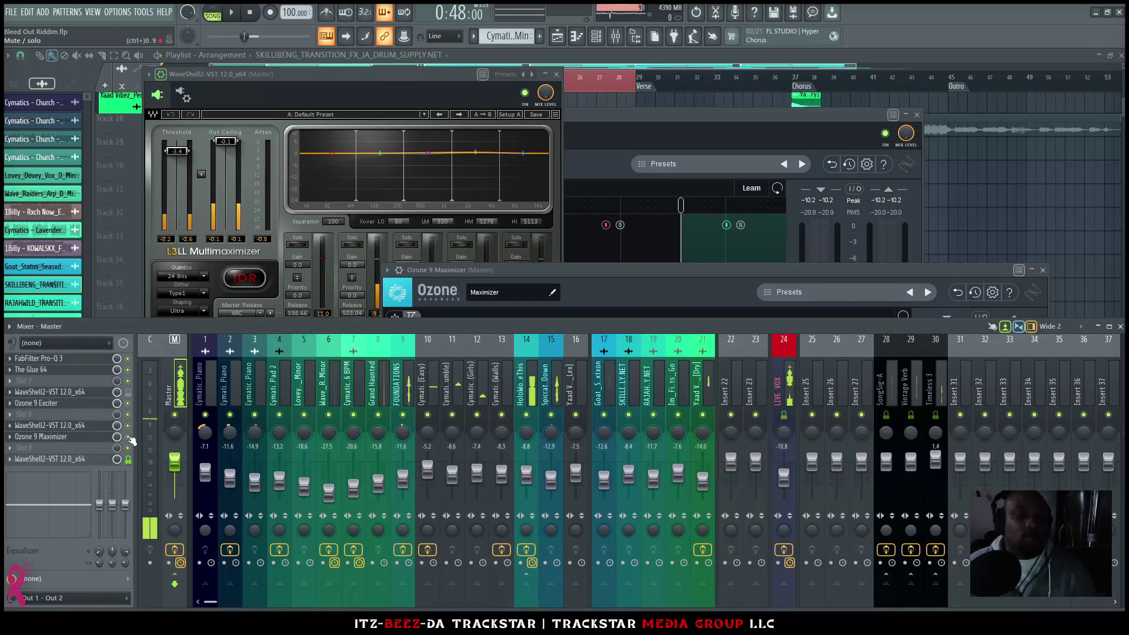
pyautogui.click(662, 268)
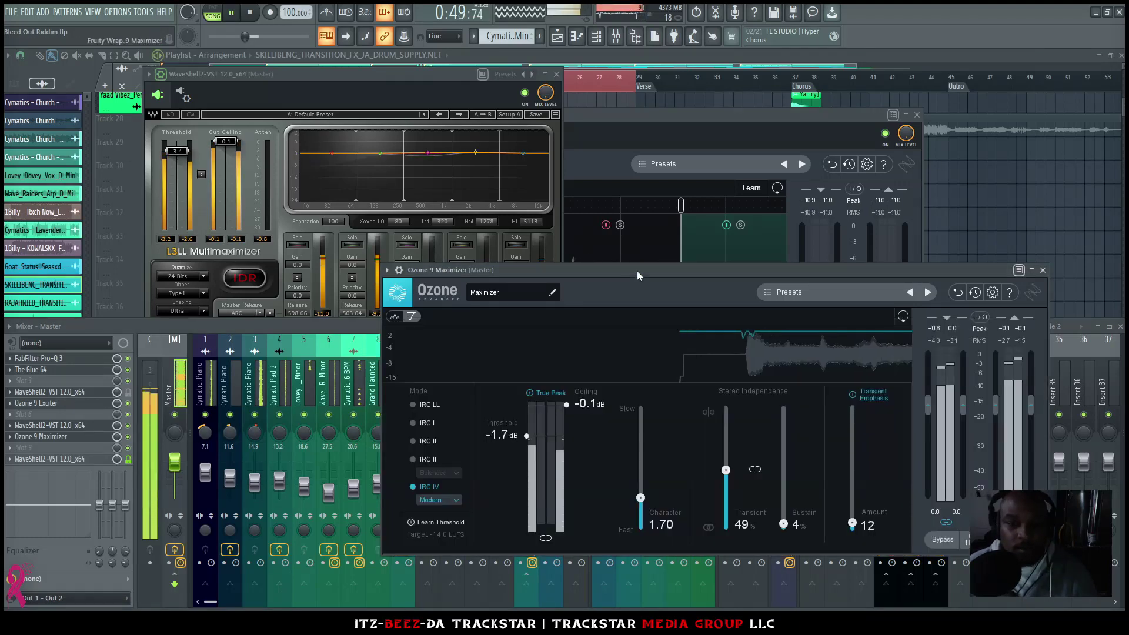
pyautogui.moveTo(637, 271); pyautogui.dragTo(603, 145)
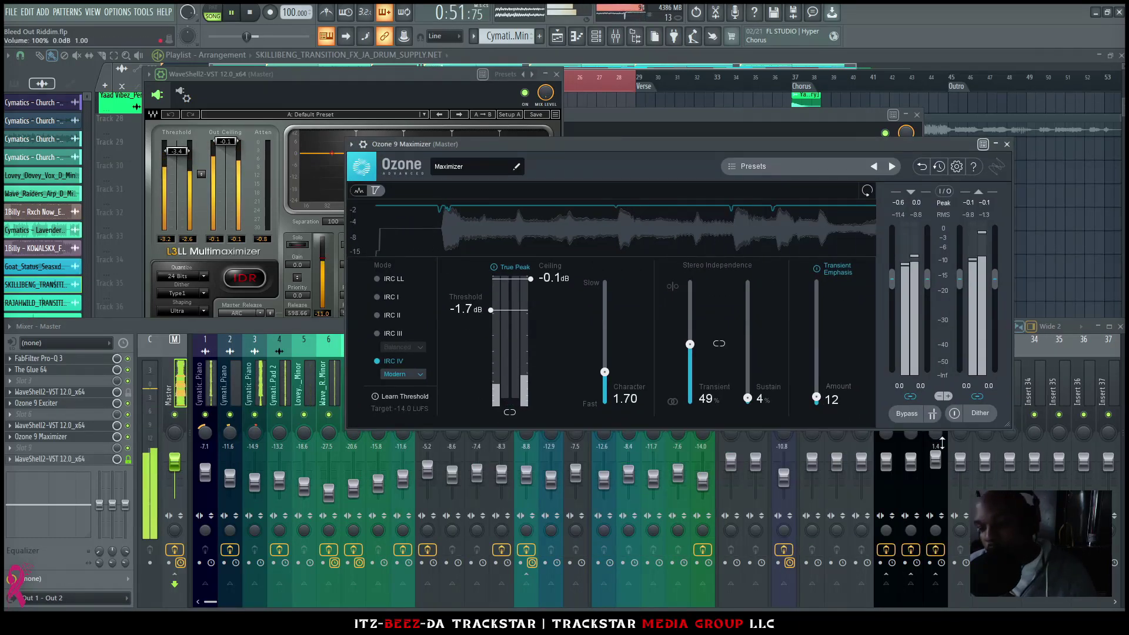
pyautogui.click(903, 414)
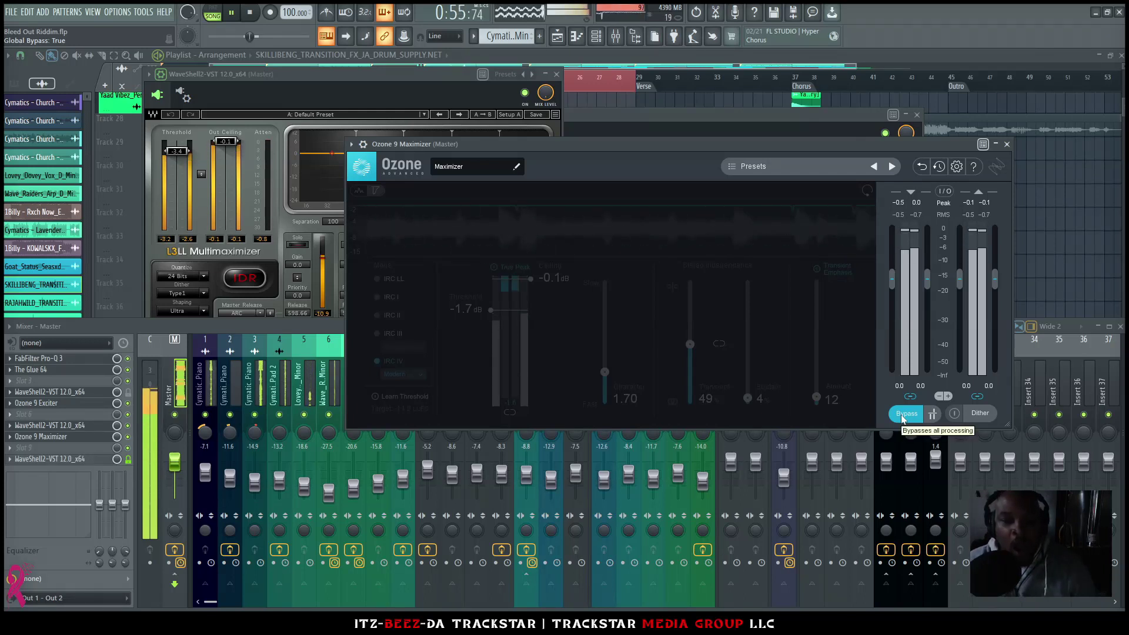
pyautogui.click(901, 414)
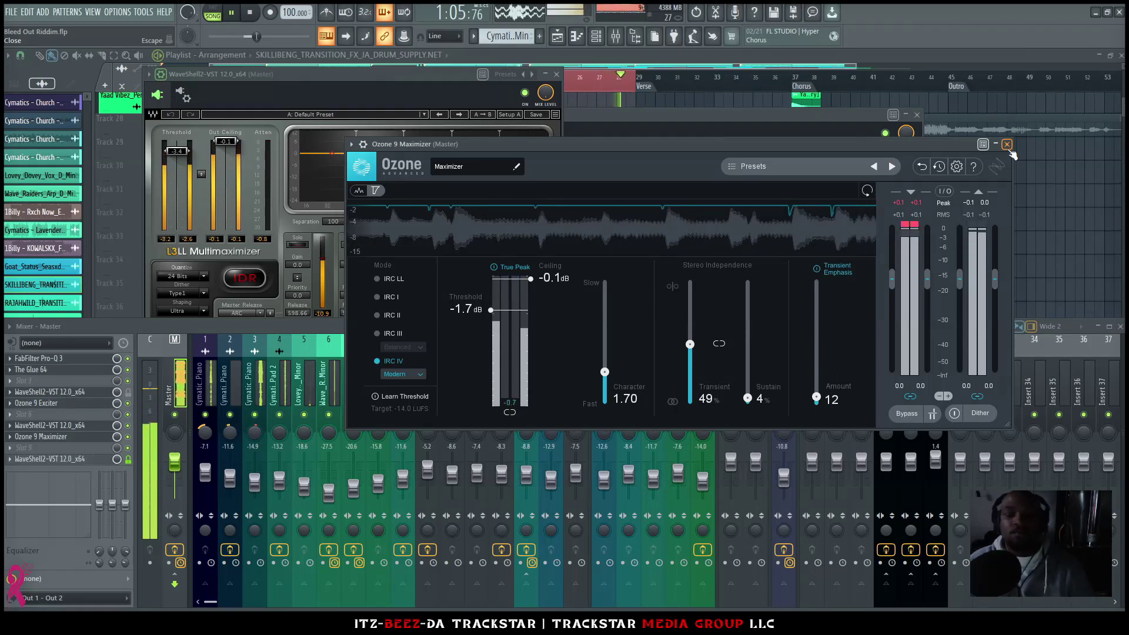
pyautogui.press('space')
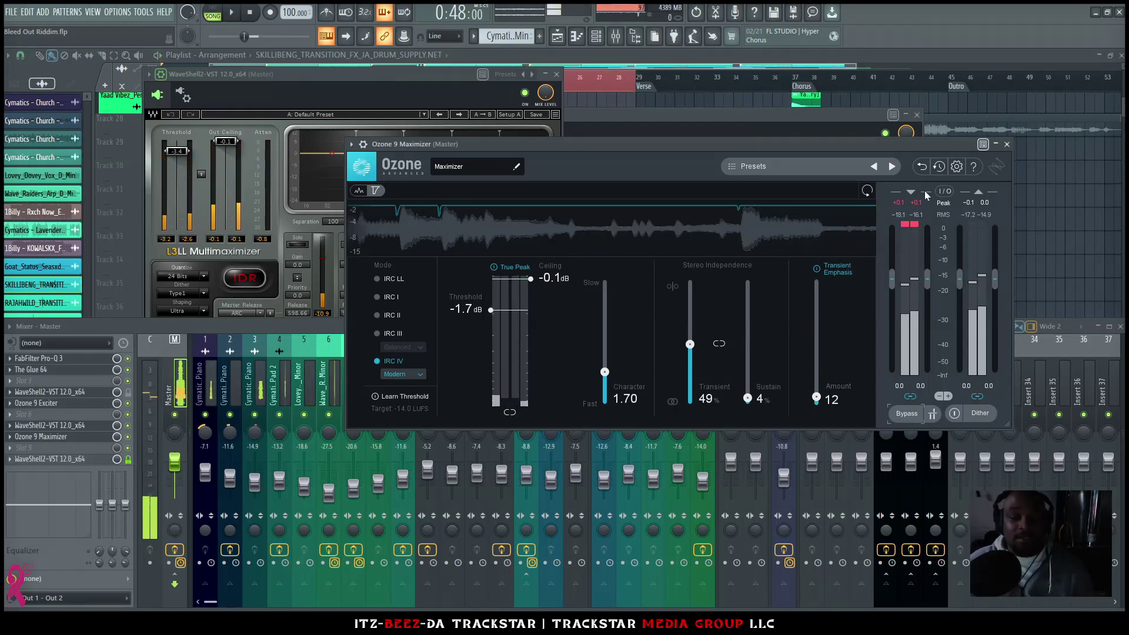
# Step: Switch off the Master's Ozone 9 Exciter and both maximizers, and load FabFilter Pro-L 2 with +6.0 dB gain into slot 9
pyautogui.click(1006, 144)
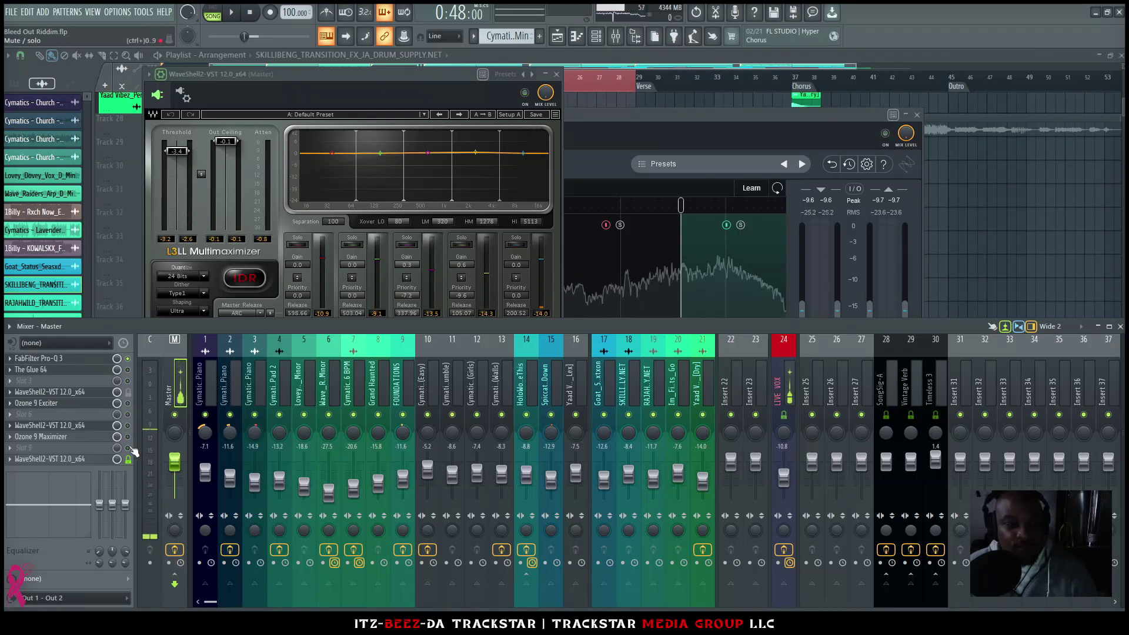
pyautogui.rightClick(104, 458)
pyautogui.moveTo(118, 347)
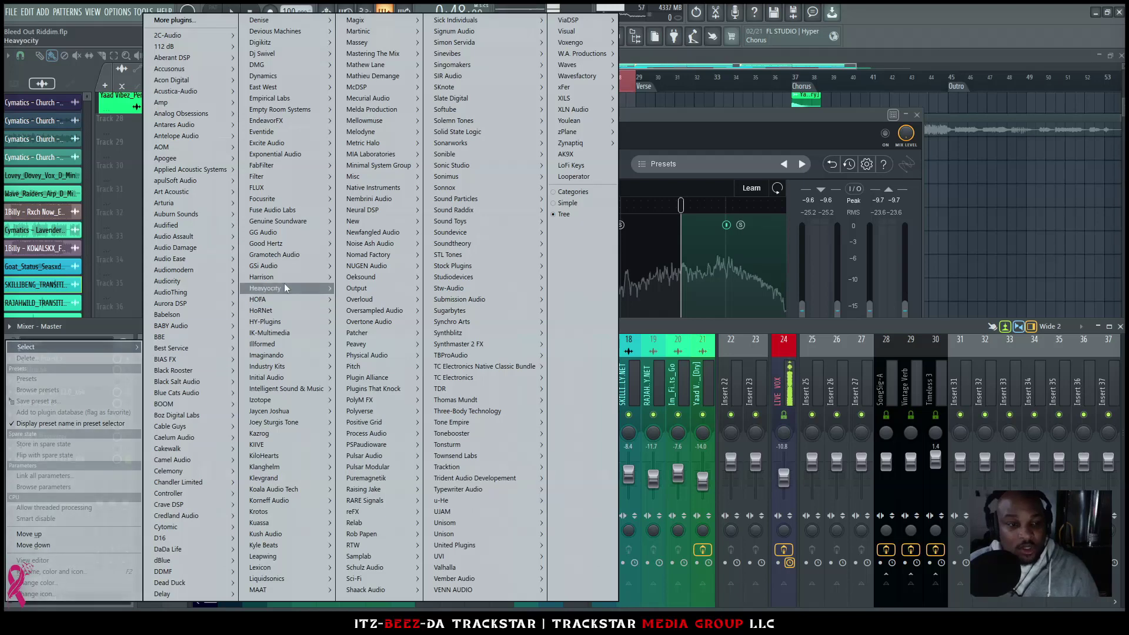
pyautogui.moveTo(330, 170)
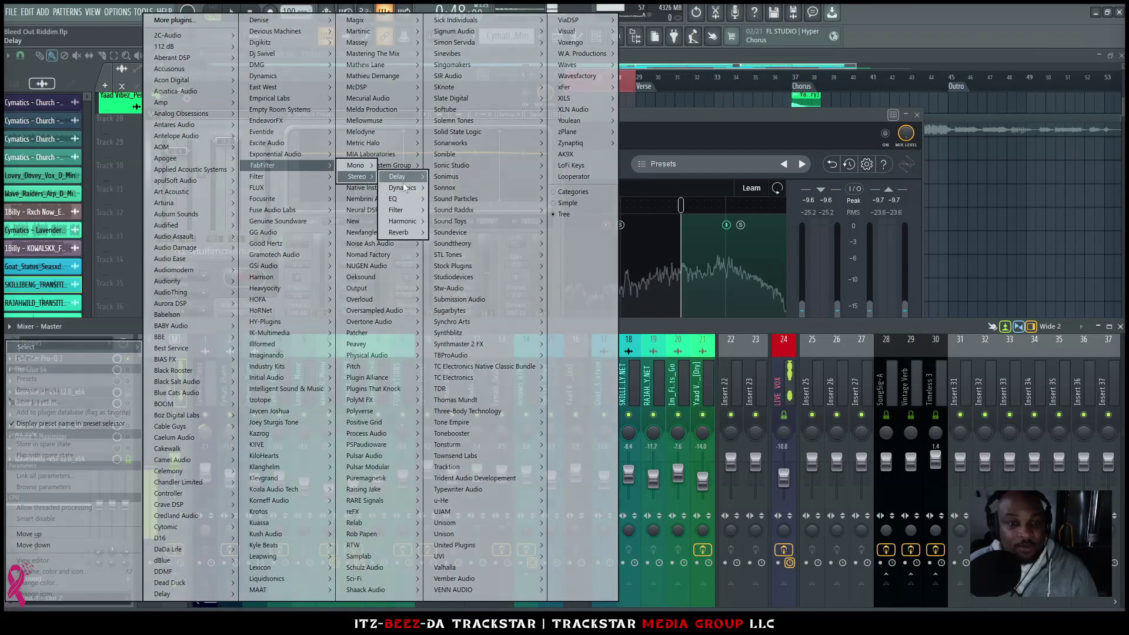
pyautogui.moveTo(416, 187)
pyautogui.click(488, 245)
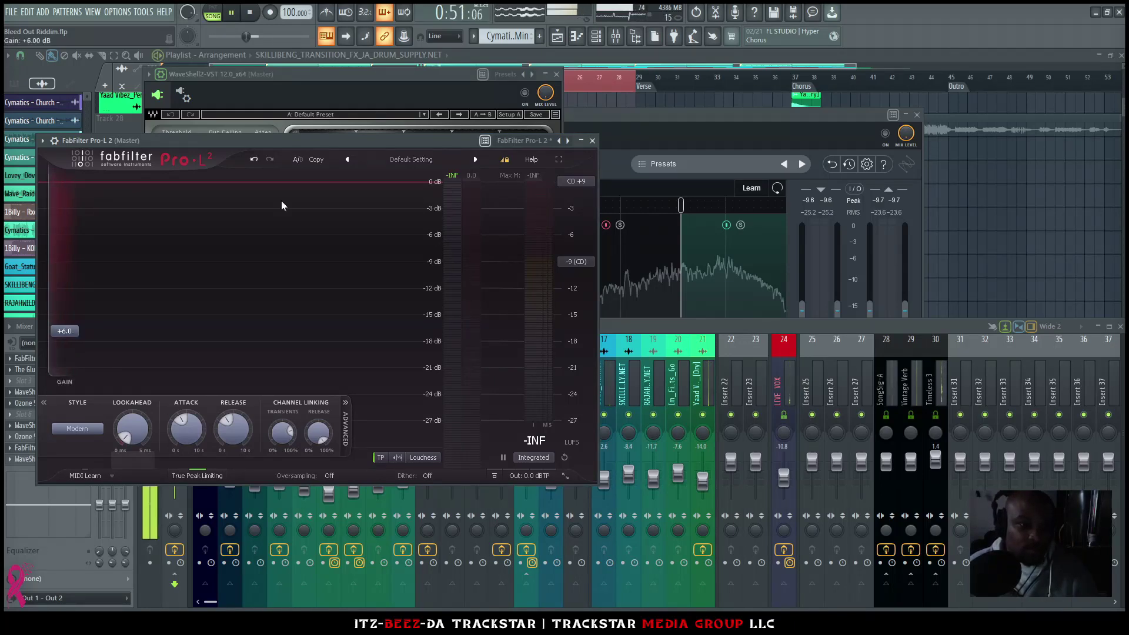
# Step: Play the chorus through FabFilter Pro-L 2, monitor its limiting and integrated loudness, and stop playback
pyautogui.moveTo(480, 140); pyautogui.dragTo(851, 105)
pyautogui.click(128, 458)
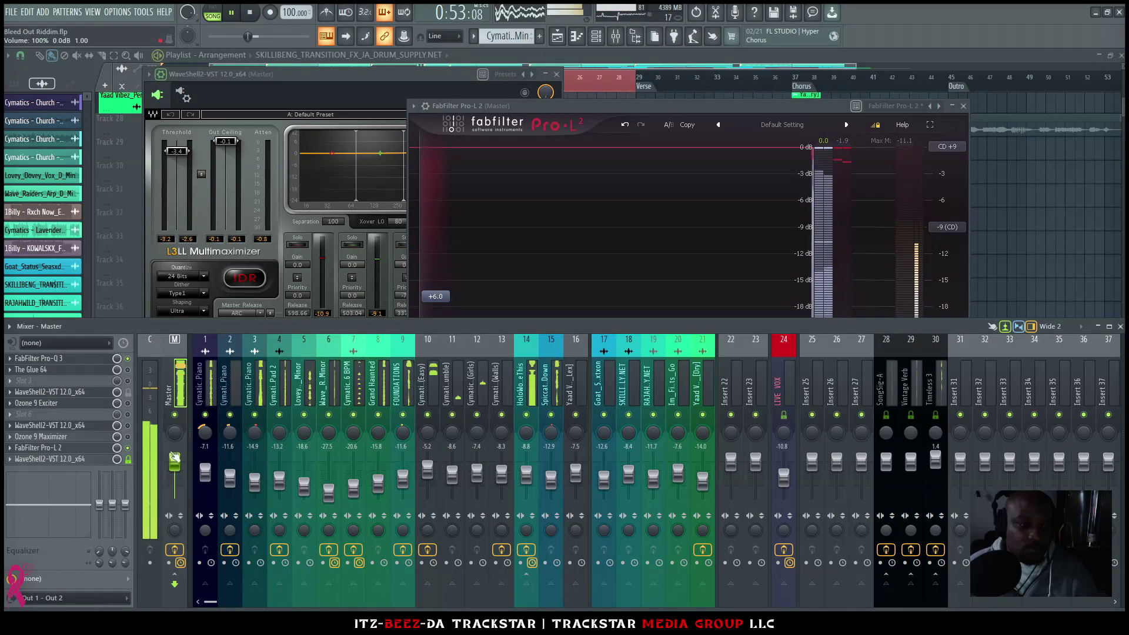
pyautogui.moveTo(619, 111); pyautogui.dragTo(444, 99)
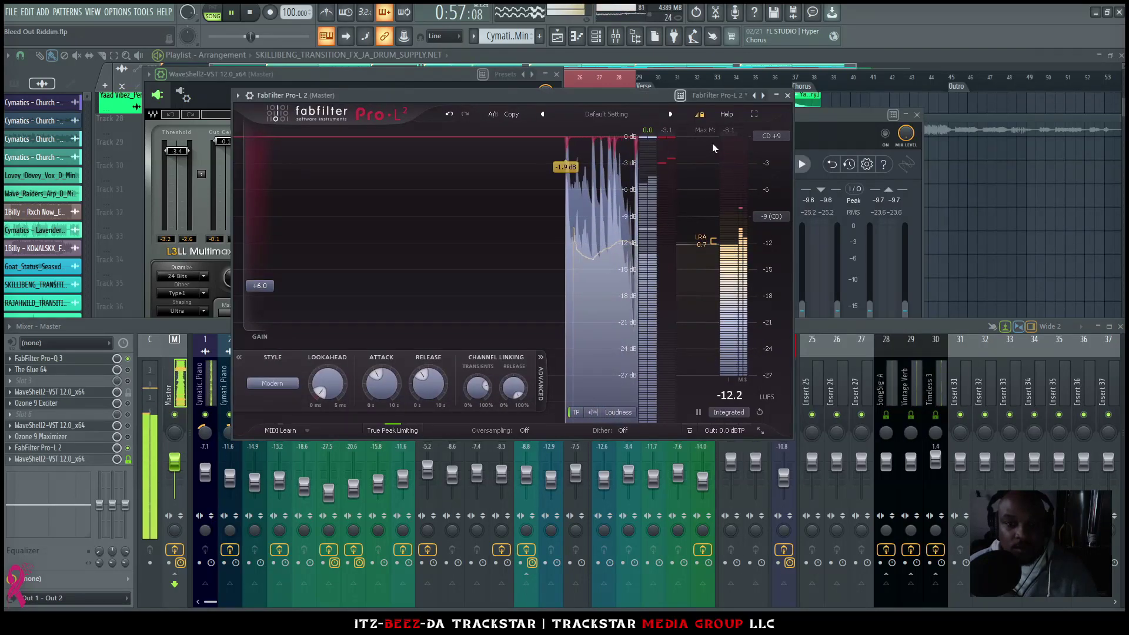
pyautogui.press('space')
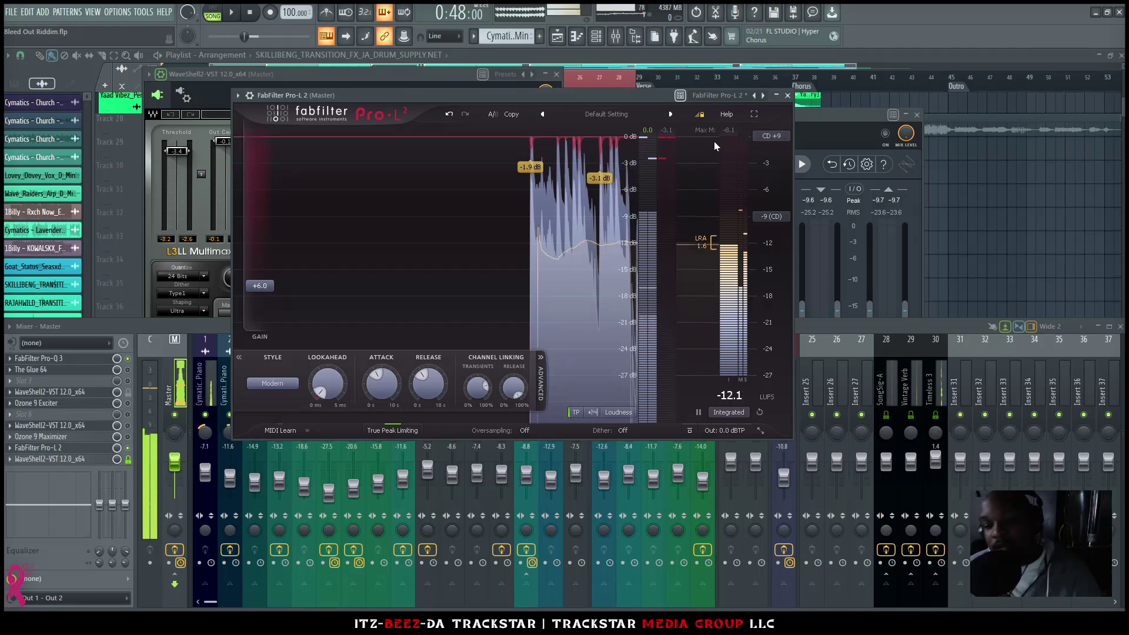